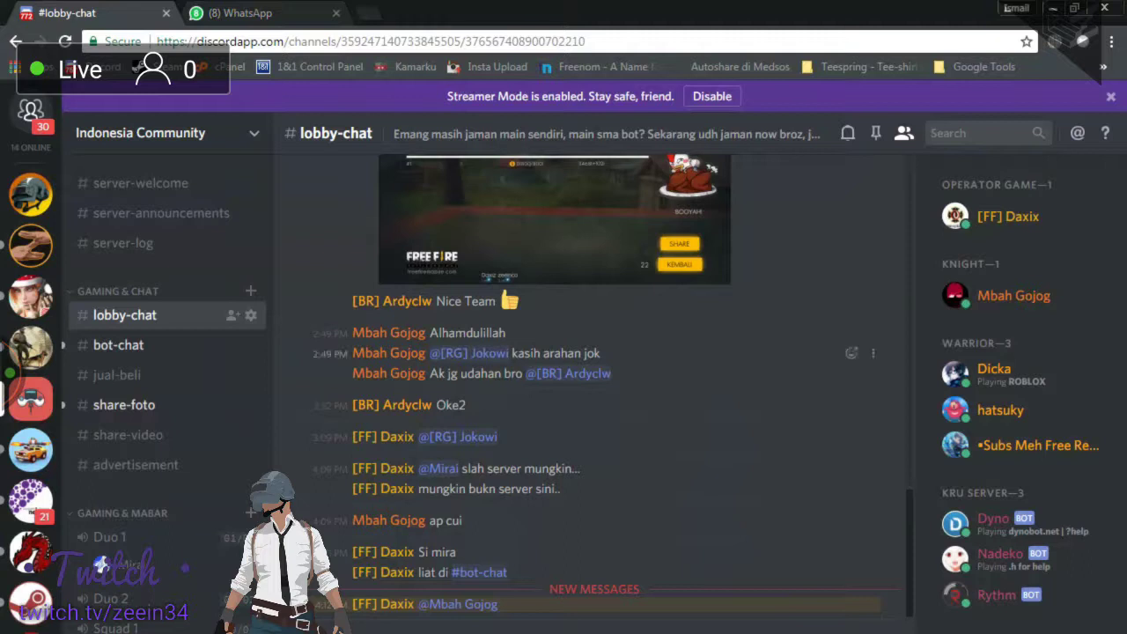
# Browse the bot-chat and share-foto channels, then visit Last Day on Earth and Indonesia Community.
pyautogui.click(118, 345)
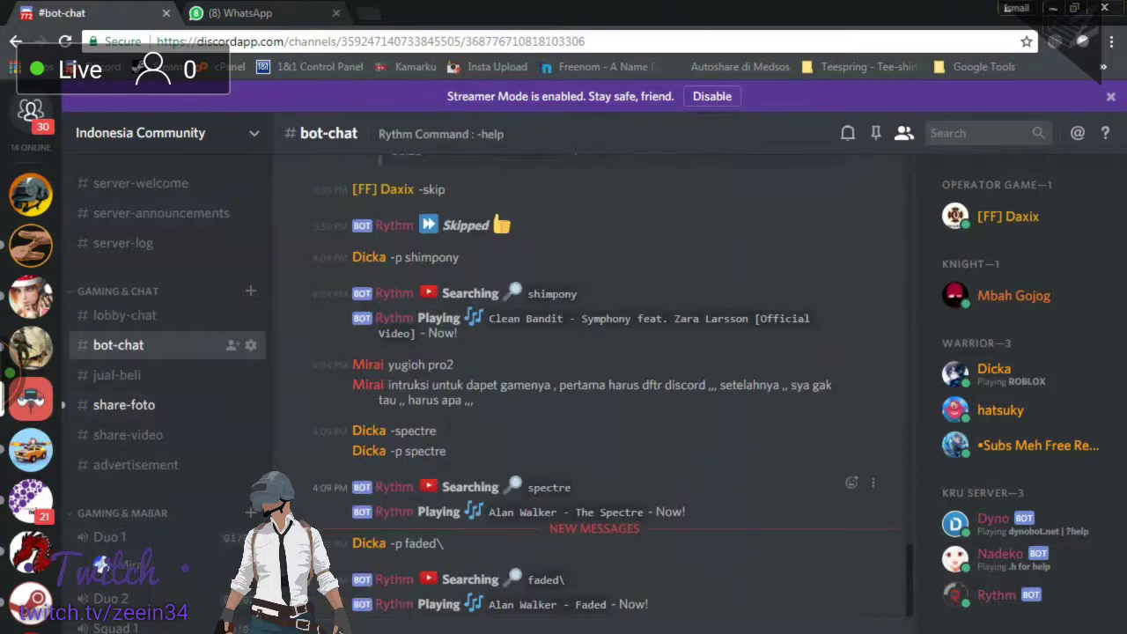
pyautogui.click(124, 404)
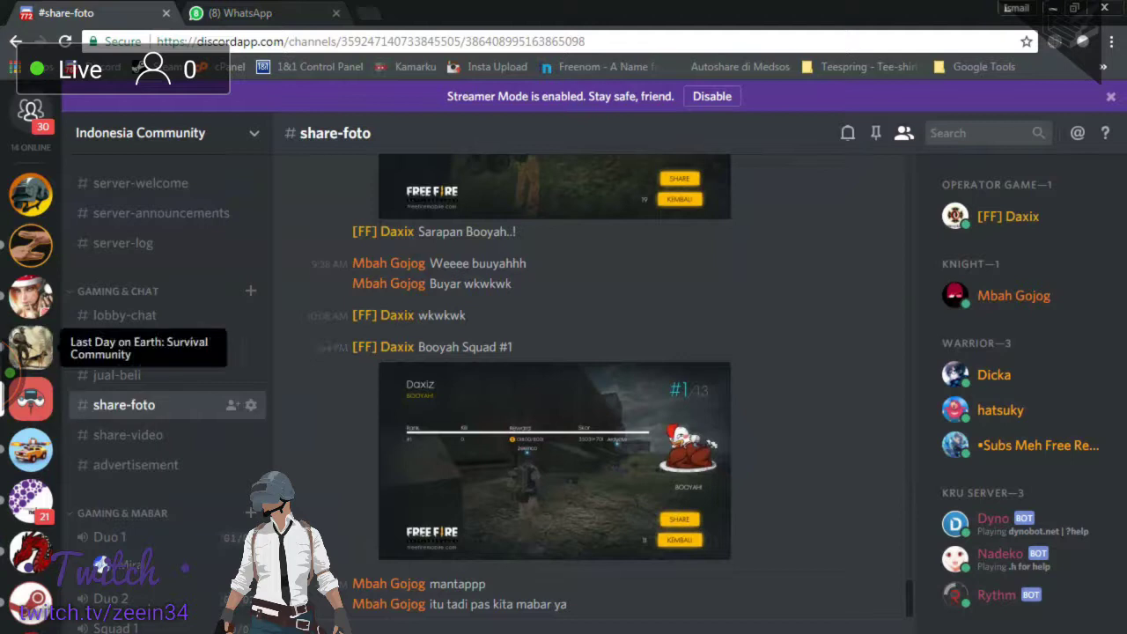
pyautogui.click(31, 347)
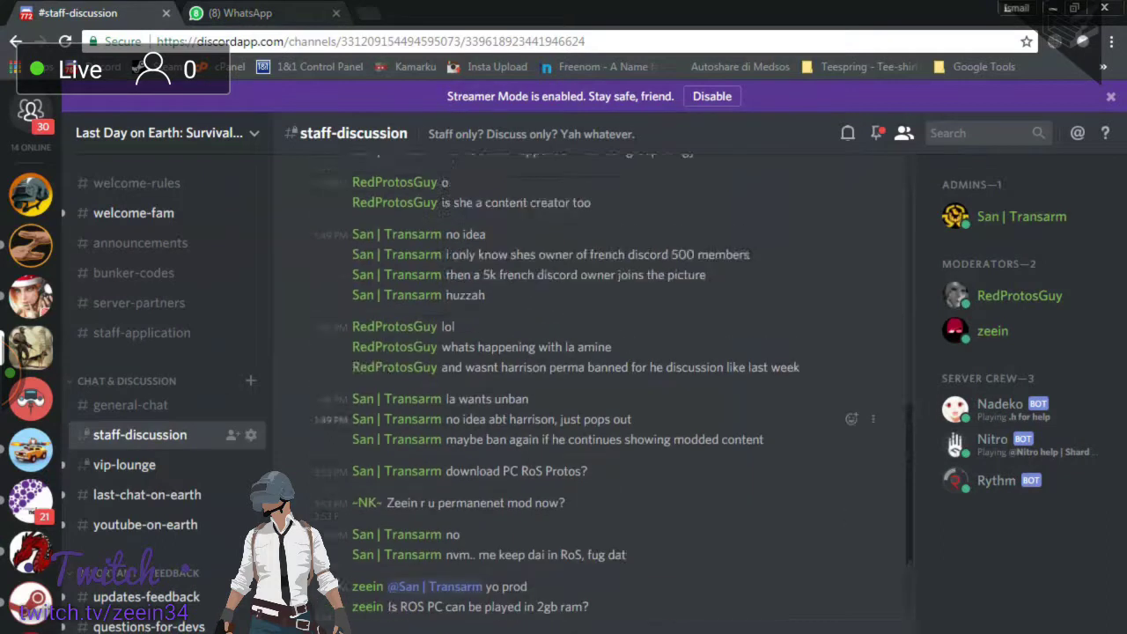
pyautogui.click(31, 399)
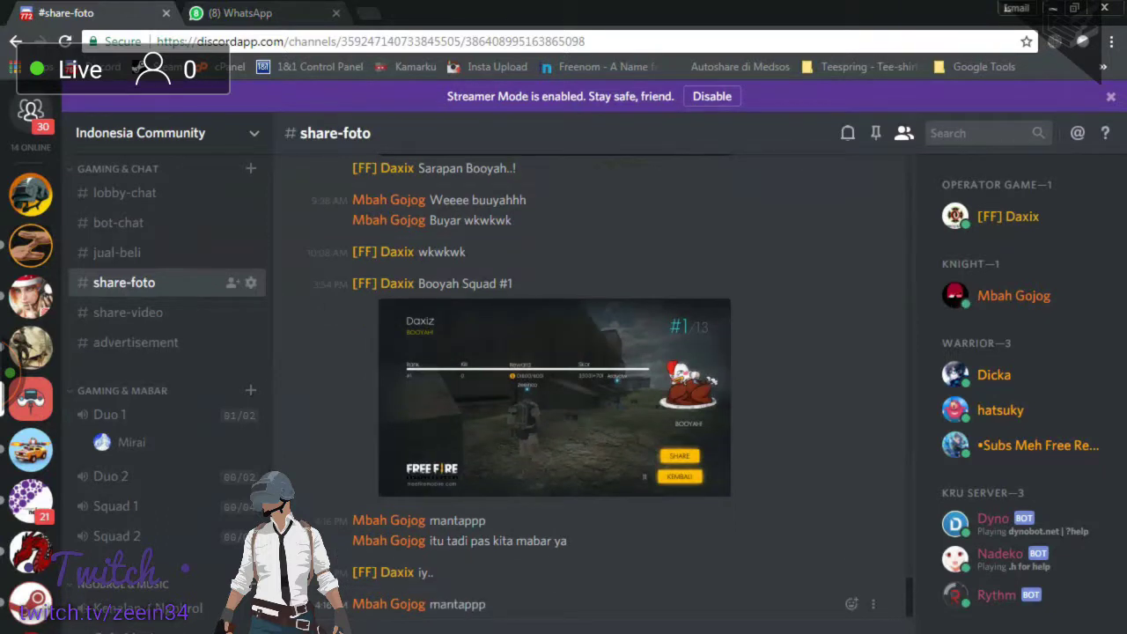
# Open the Dorm server's #daily-activity channel and view a message author's profile.
pyautogui.click(31, 246)
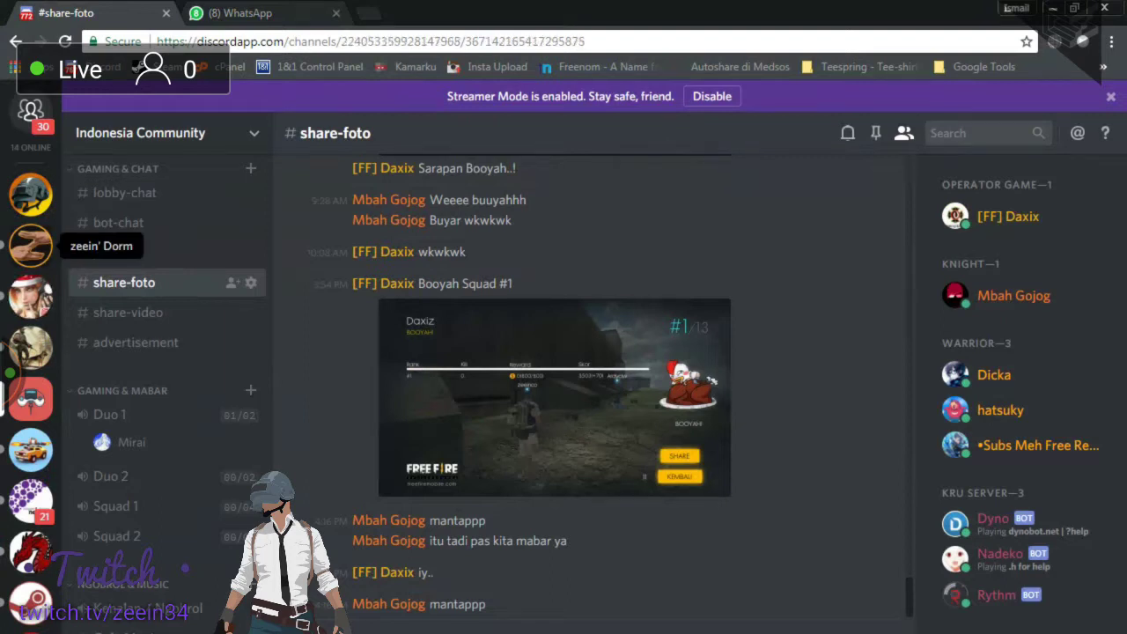
pyautogui.click(31, 246)
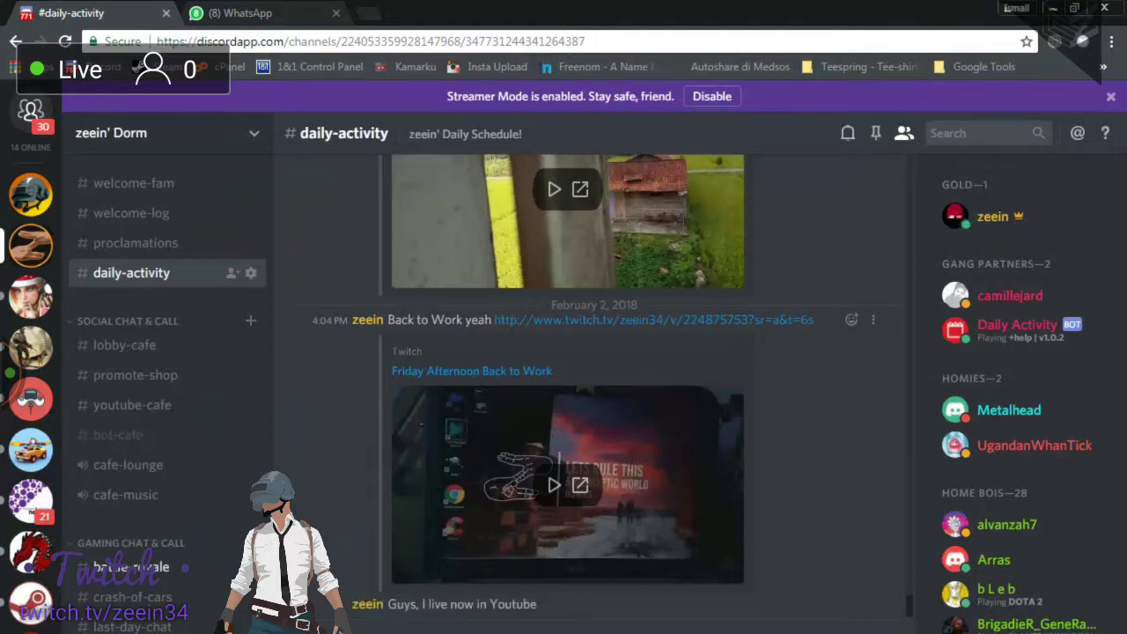
pyautogui.click(367, 320)
# Inspect the profile's linked accounts, then return to the Indonesia Community server.
pyautogui.press('Escape')
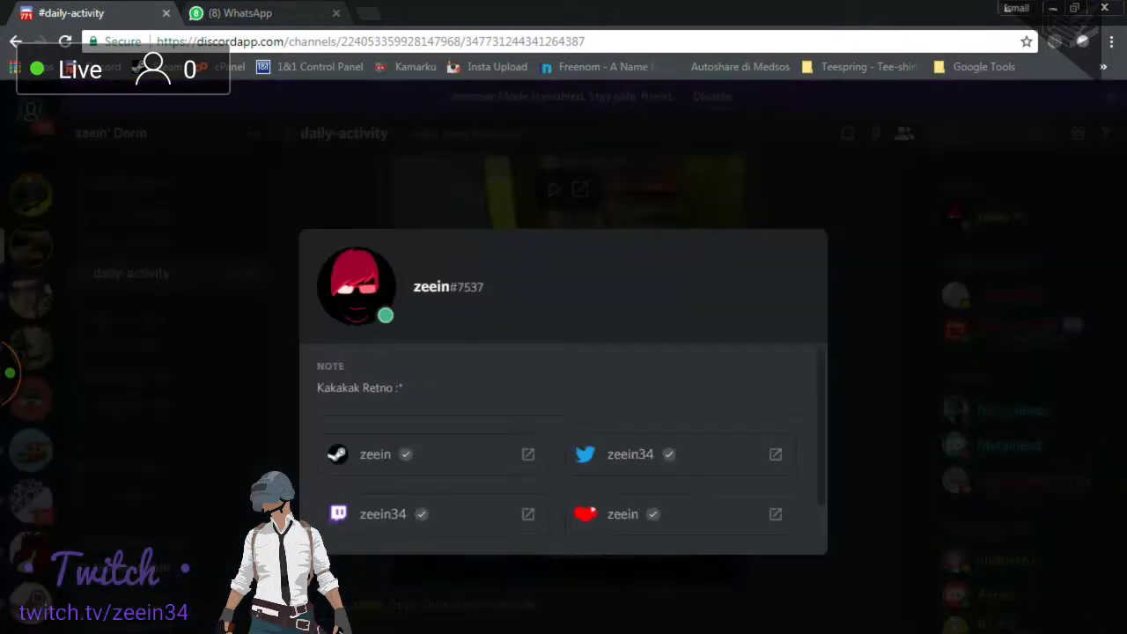
pyautogui.rightClick(777, 513)
pyautogui.click(846, 631)
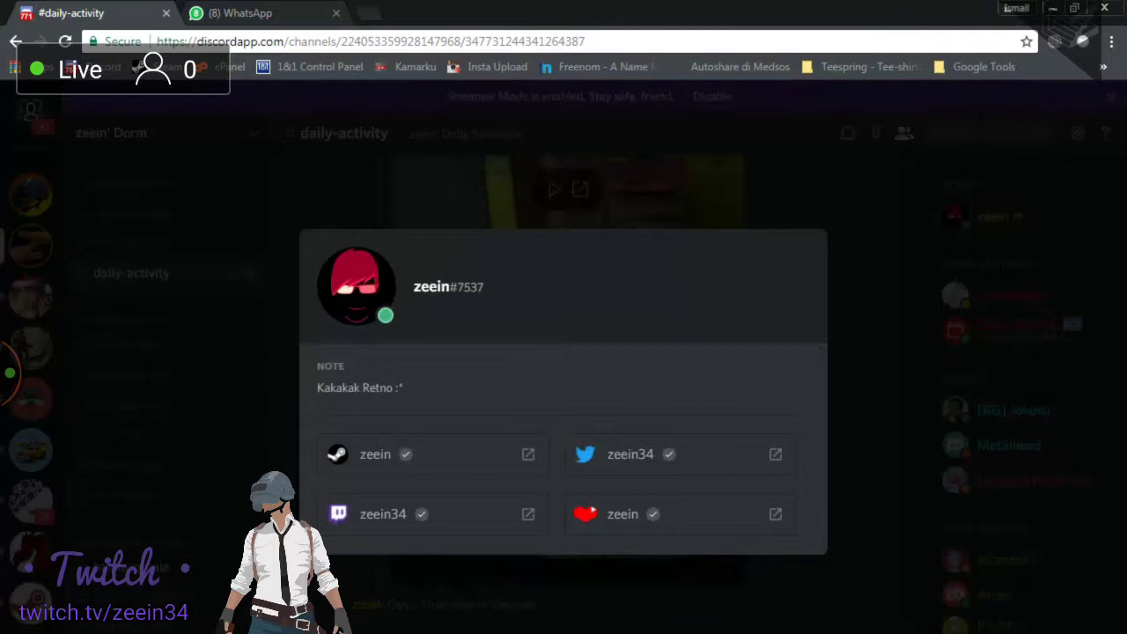
pyautogui.press('Escape')
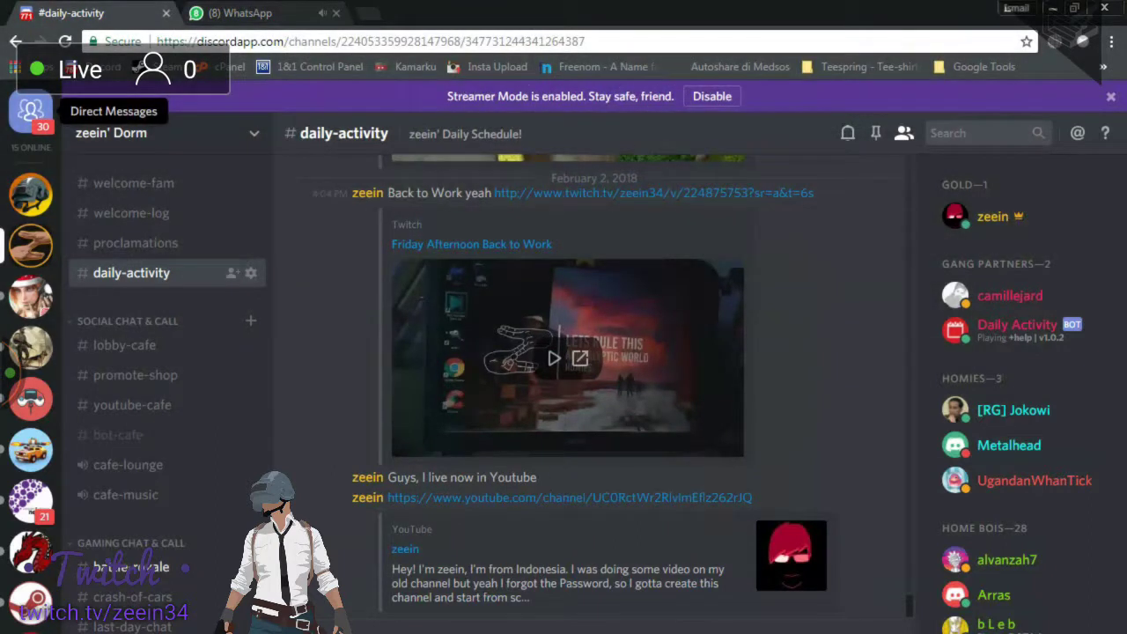
pyautogui.click(31, 110)
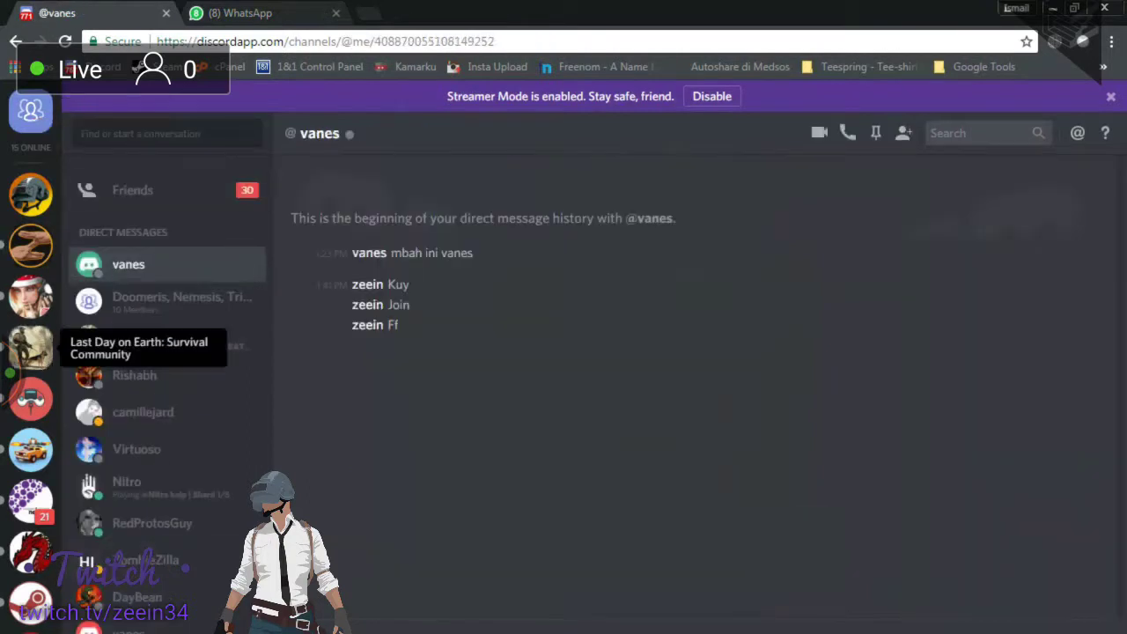
pyautogui.click(31, 399)
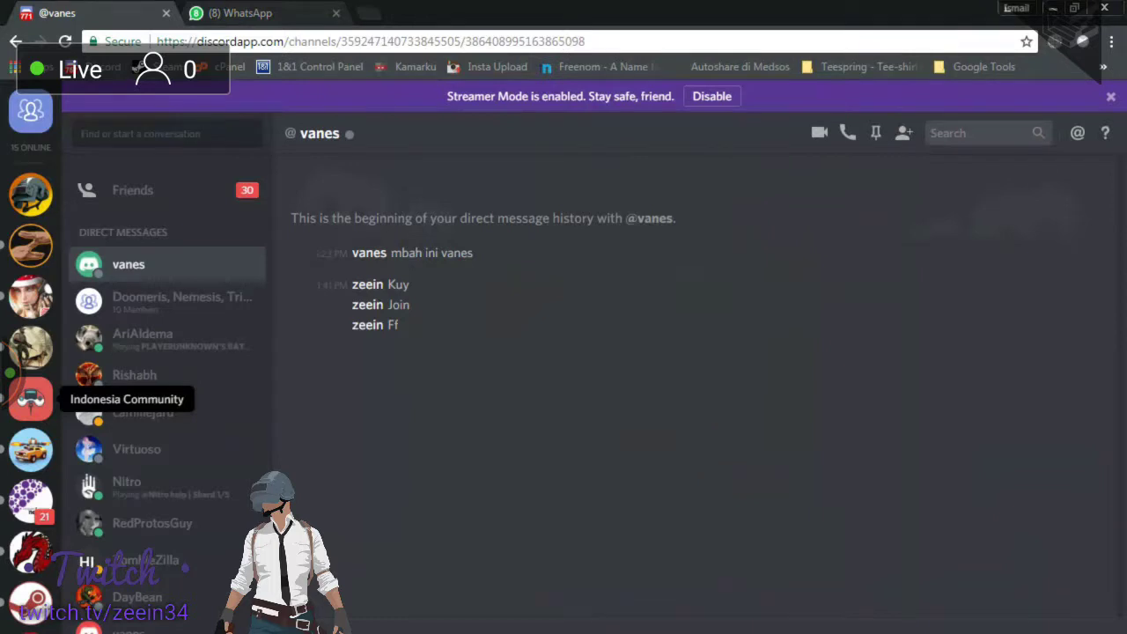
# In User Settings > Connections, turn off 'Display on profile' for Twitter.
pyautogui.click(251, 617)
pyautogui.click(180, 490)
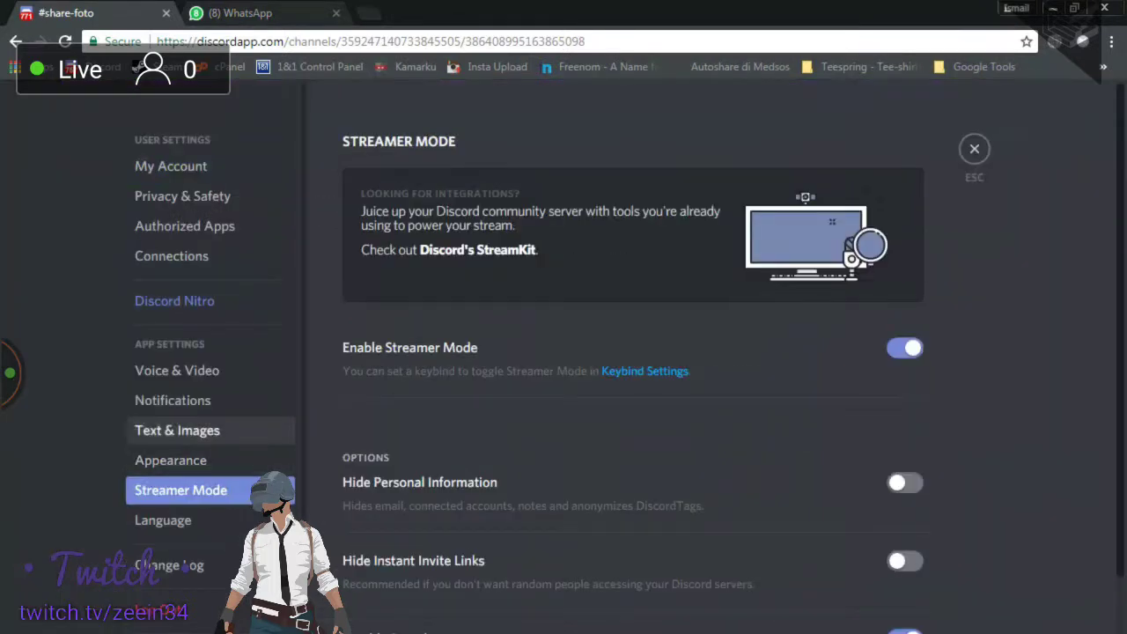
pyautogui.click(172, 255)
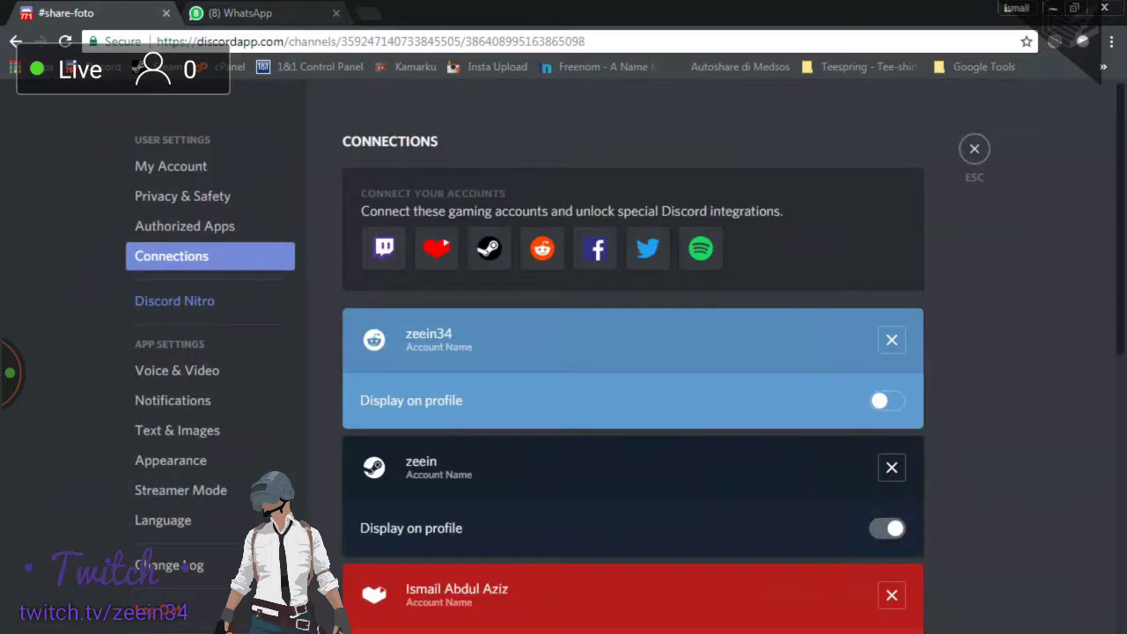
pyautogui.scroll(-3, 634, 353)
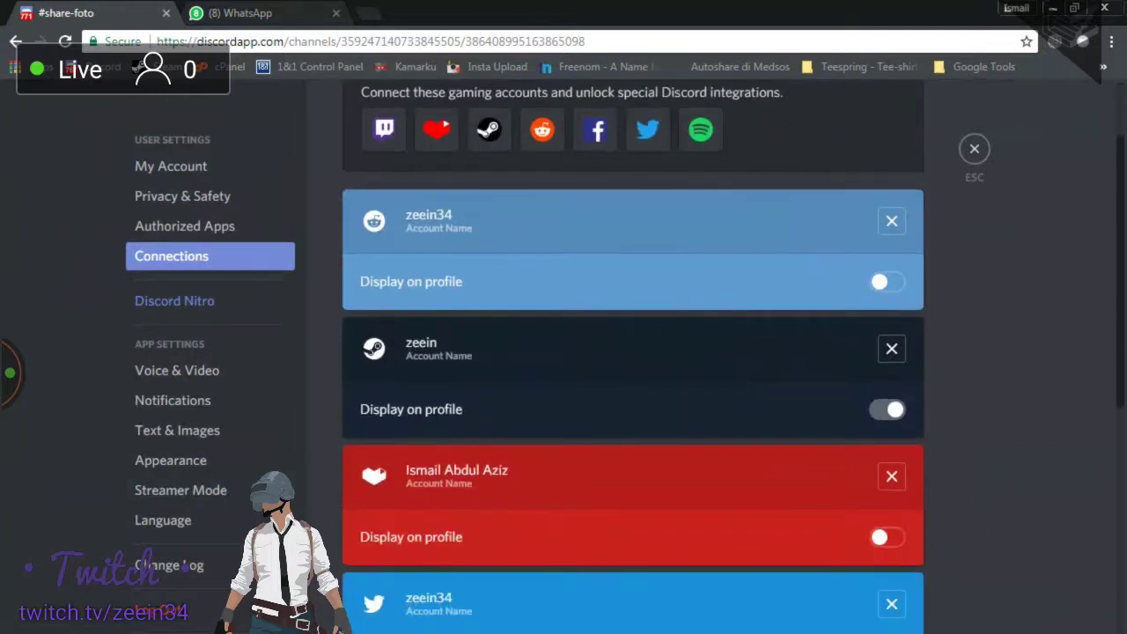
pyautogui.scroll(-1, 634, 353)
pyautogui.click(887, 583)
pyautogui.scroll(-1, 634, 352)
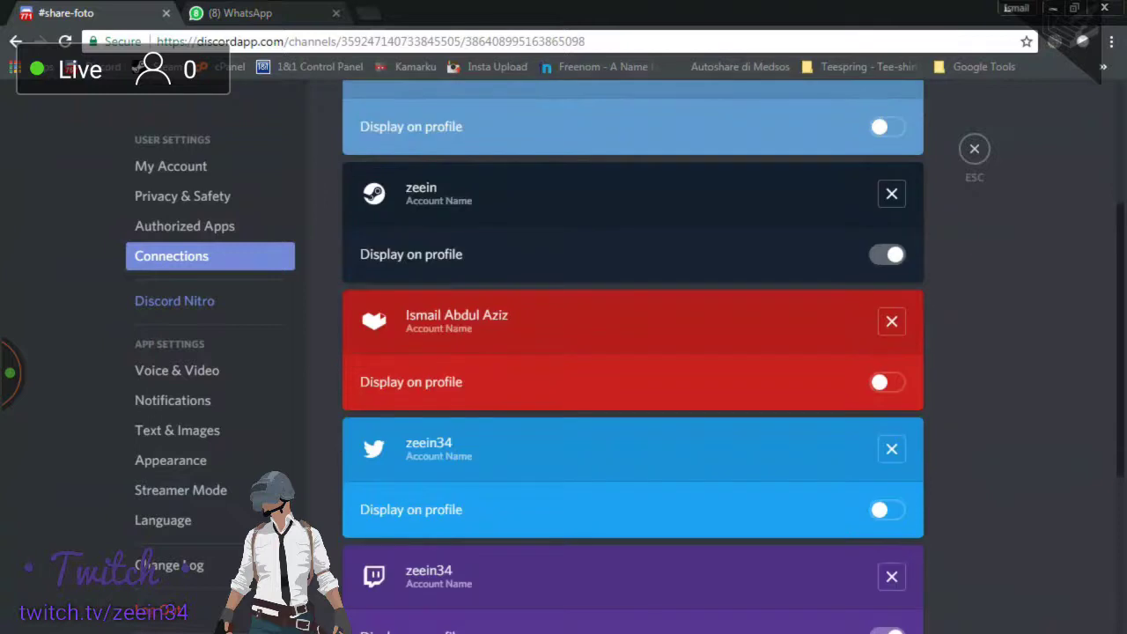
pyautogui.scroll(-1, 634, 352)
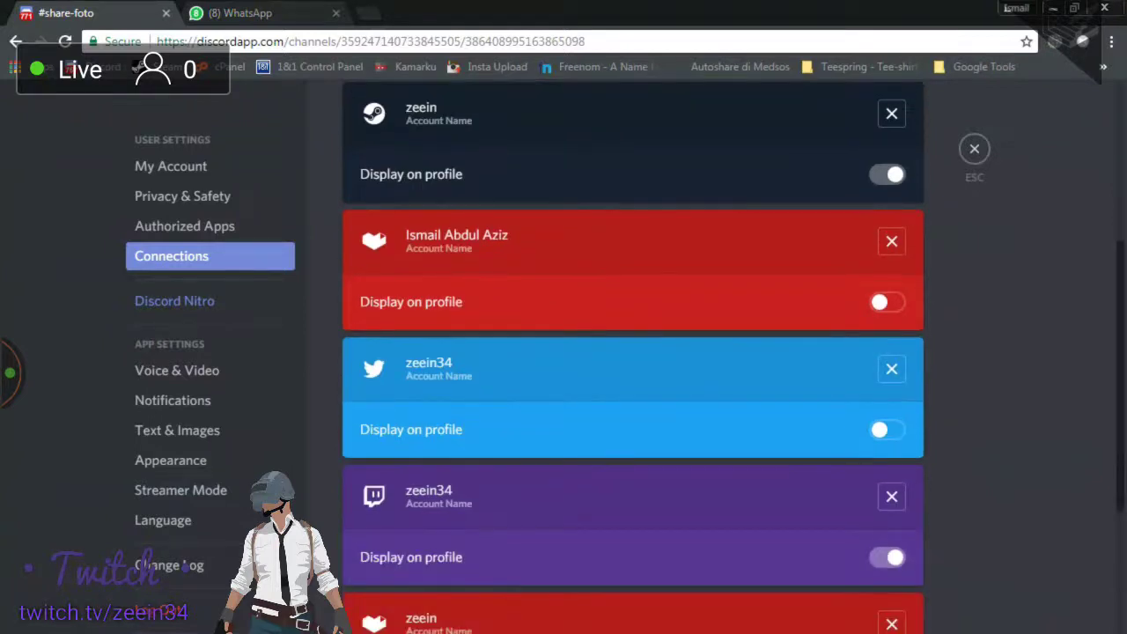
pyautogui.scroll(3, 634, 352)
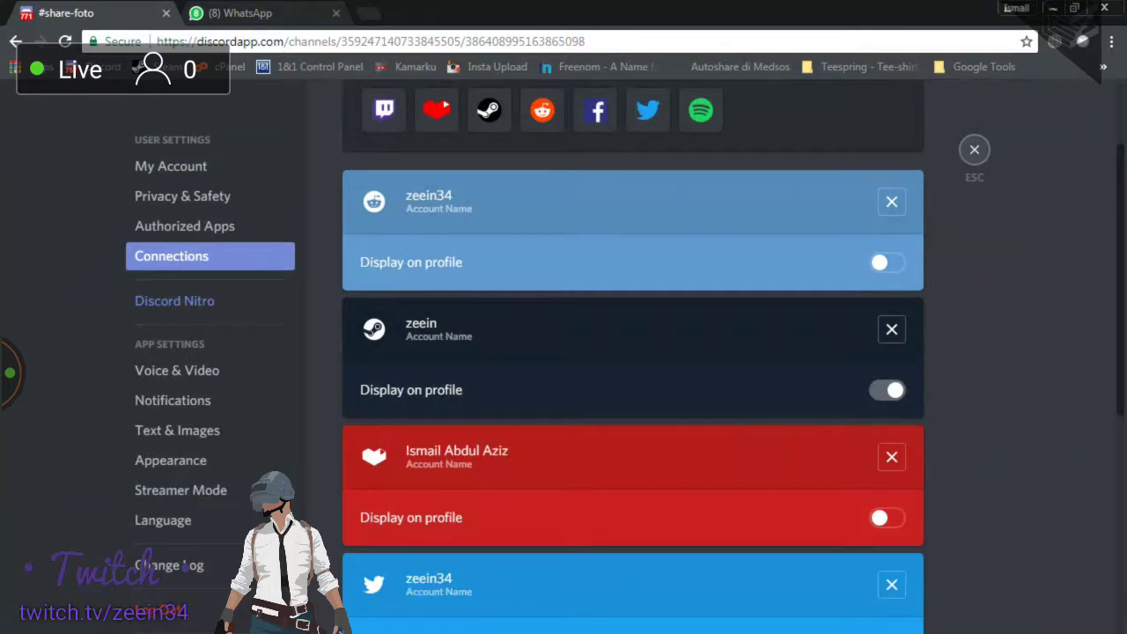
pyautogui.press('Escape')
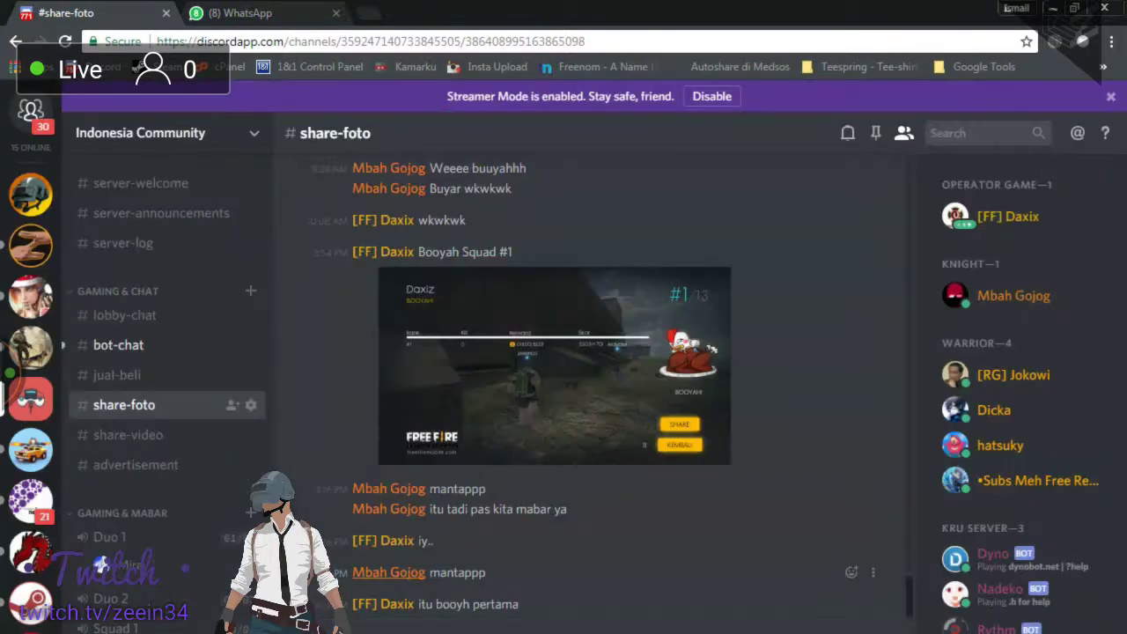
# Check the profile no longer lists Twitter, open #lobby-chat, then switch to GIMP.
pyautogui.click(389, 572)
pyautogui.click(554, 378)
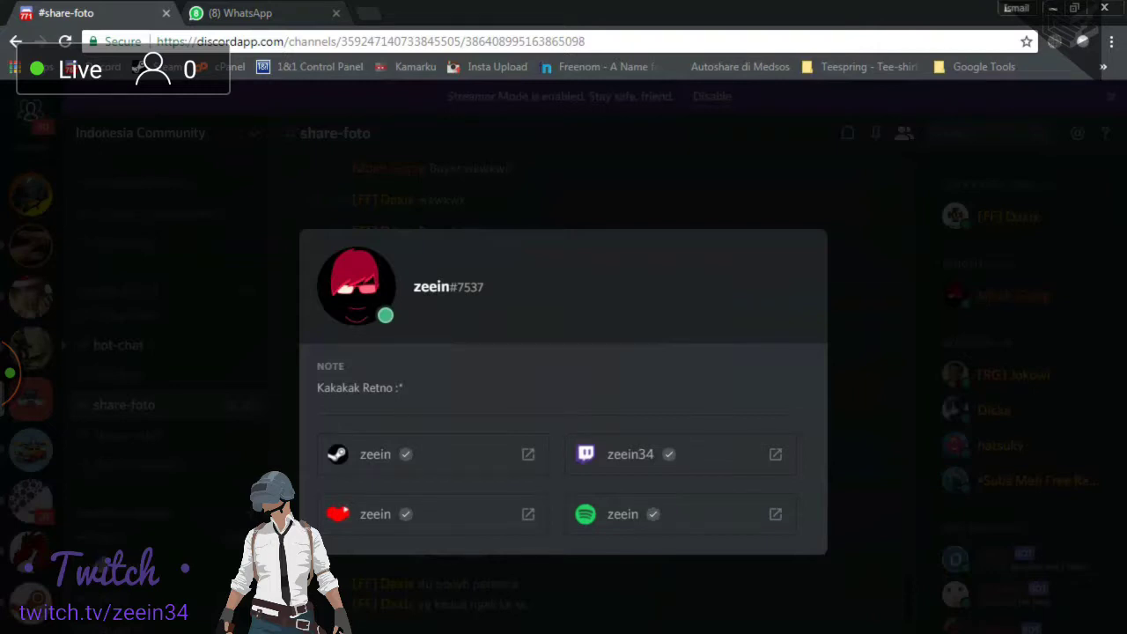
pyautogui.press('Escape')
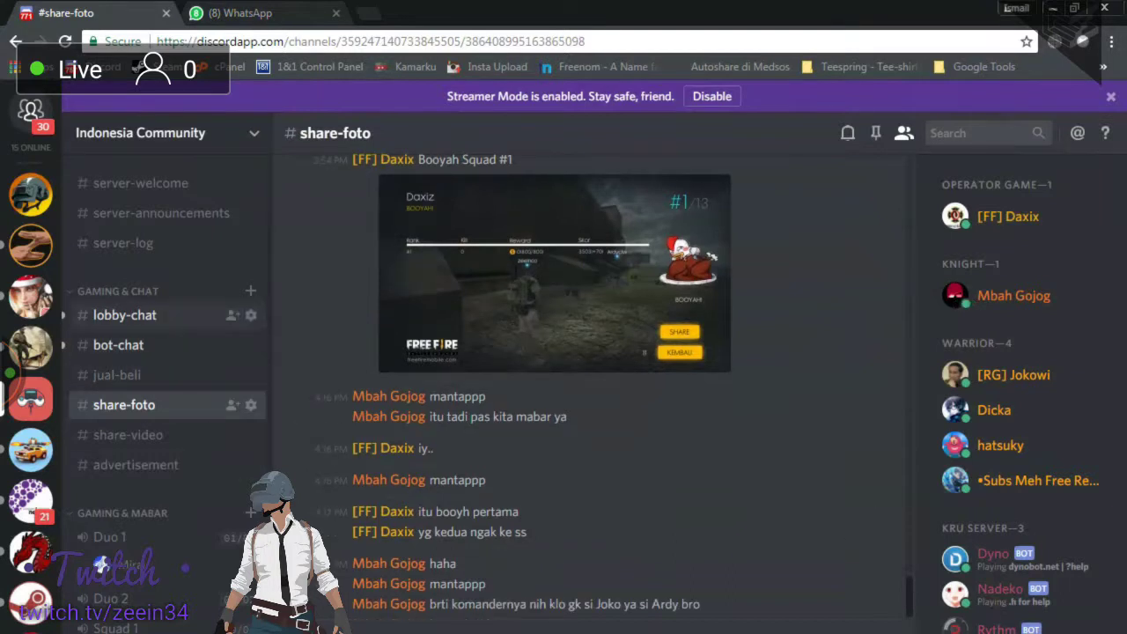
pyautogui.click(124, 314)
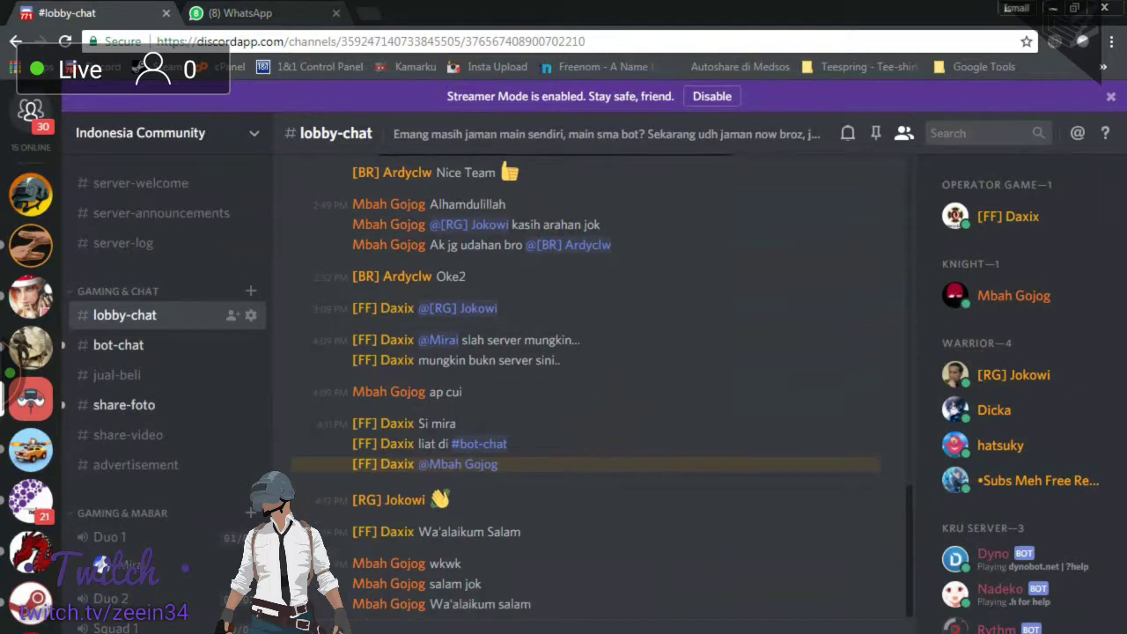
pyautogui.hotkey('alt', 'Tab')
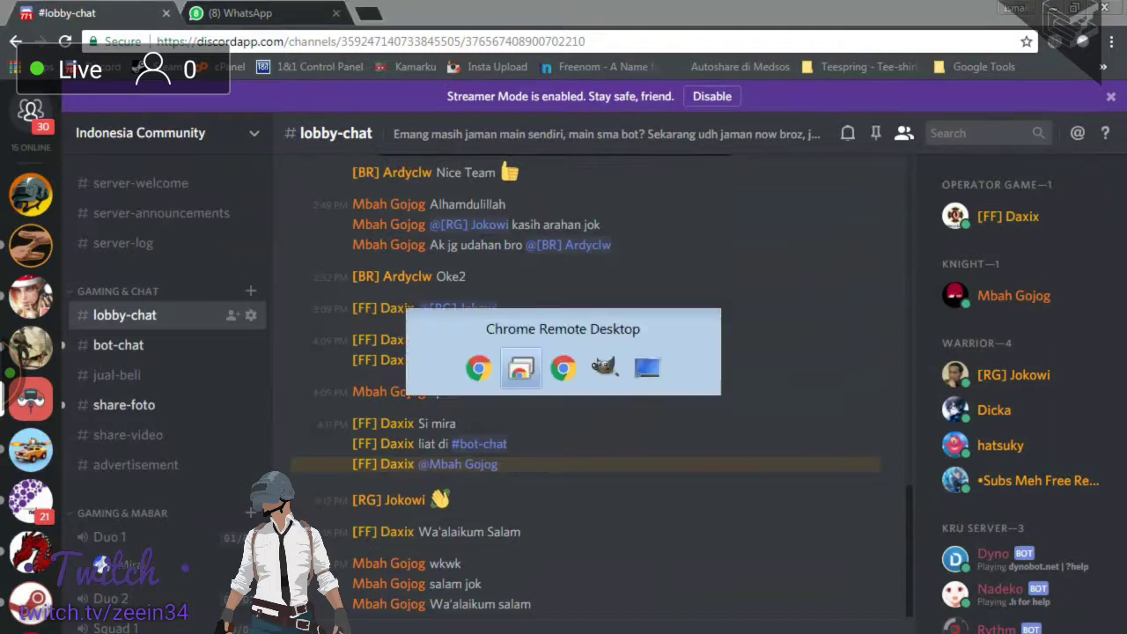
pyautogui.hotkey('alt', 'Tab')
pyautogui.hotkey('alt', 'Tab')
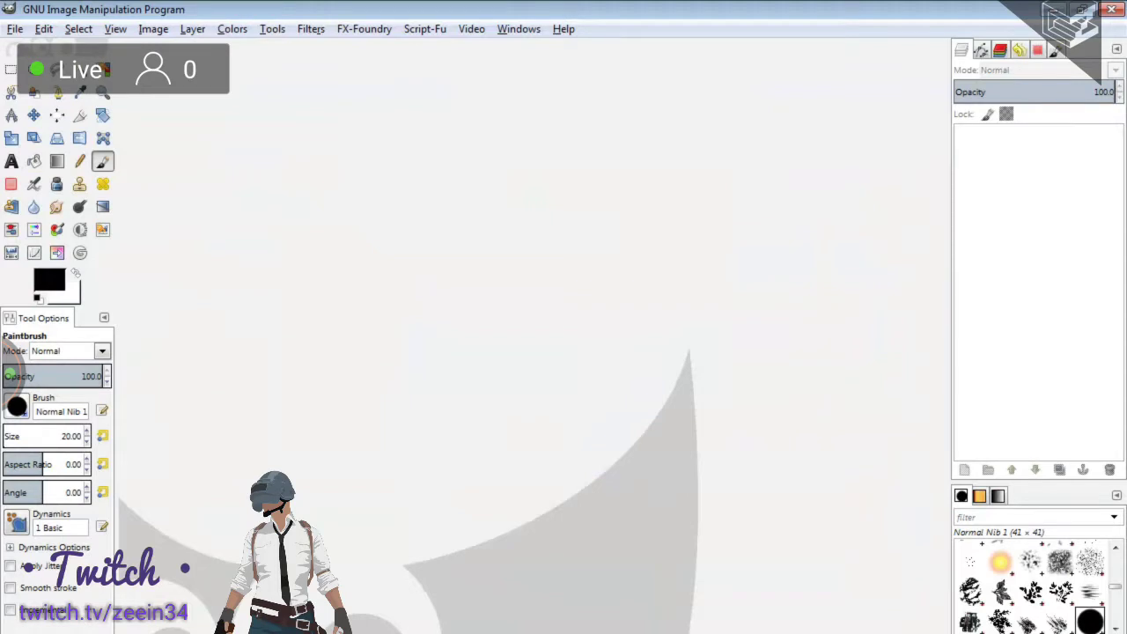
# Create a 2000×3000 px image filled with Transparency and the comment 'by zeein.co'.
pyautogui.hotkey('ctrl', 'n')
pyautogui.write('2000')
pyautogui.press('Tab')
pyautogui.write('3000')
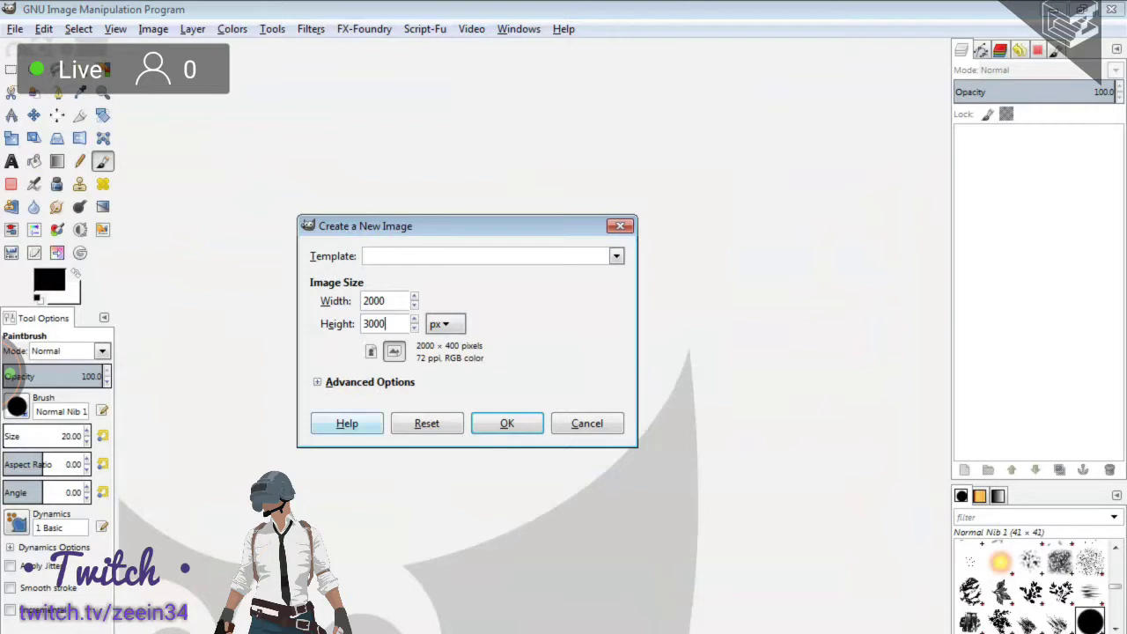
pyautogui.click(369, 381)
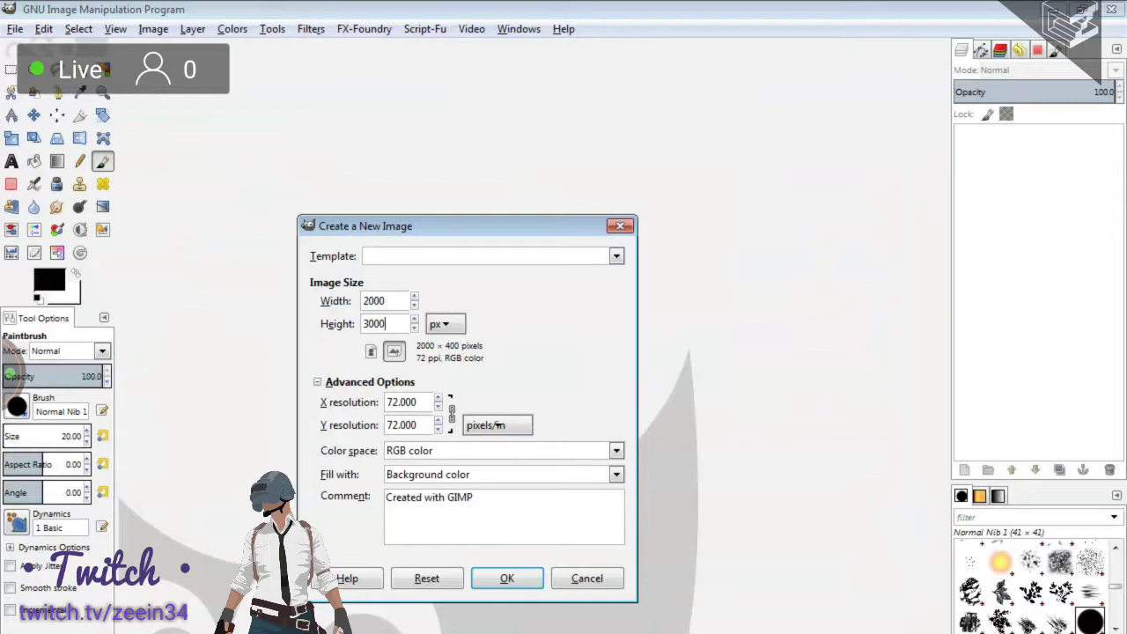
pyautogui.click(502, 474)
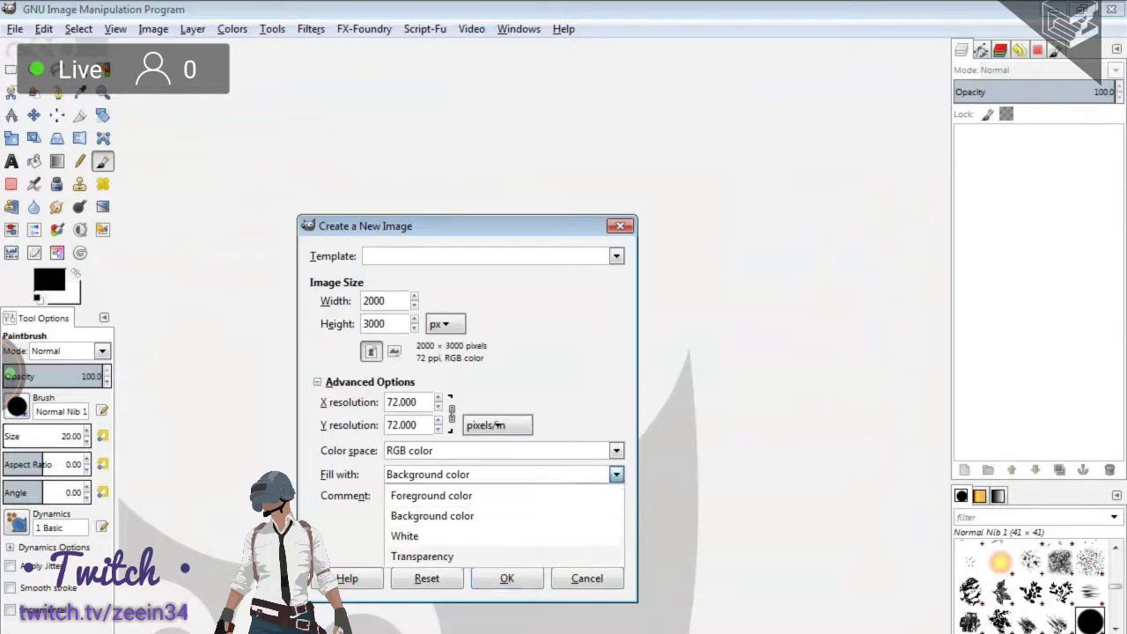
pyautogui.click(422, 556)
pyautogui.click(475, 498)
pyautogui.hotkey('ctrl', 'a')
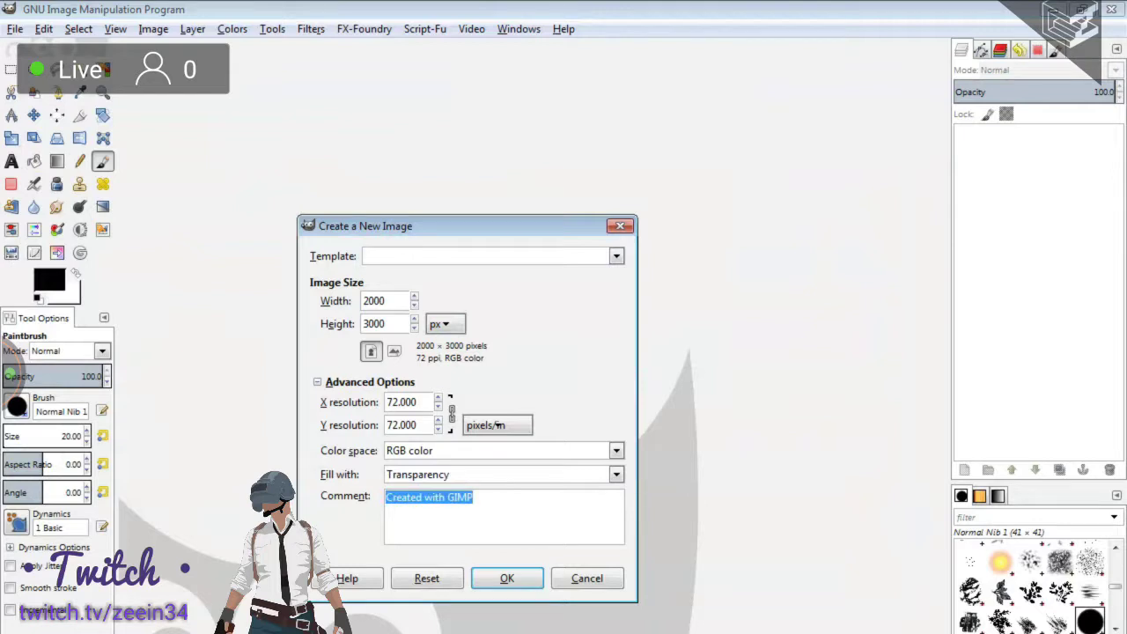
pyautogui.write('by zeein.co')
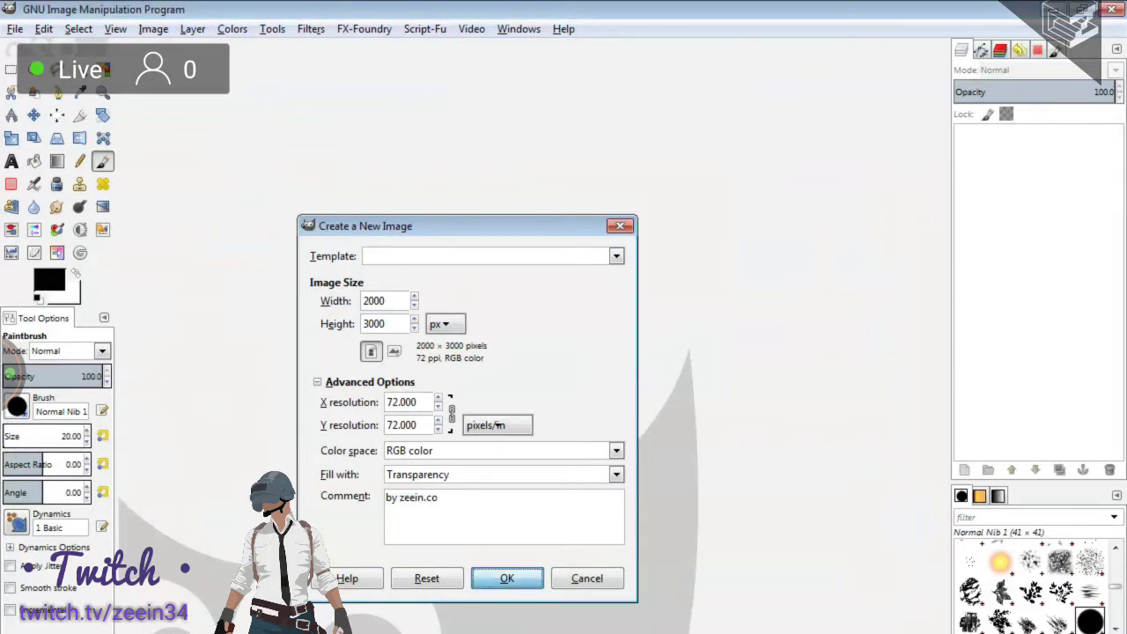
pyautogui.press('Return')
# Drag a vertical guide to the canvas centre at x=1000 and zoom out to fit.
pyautogui.press('m')
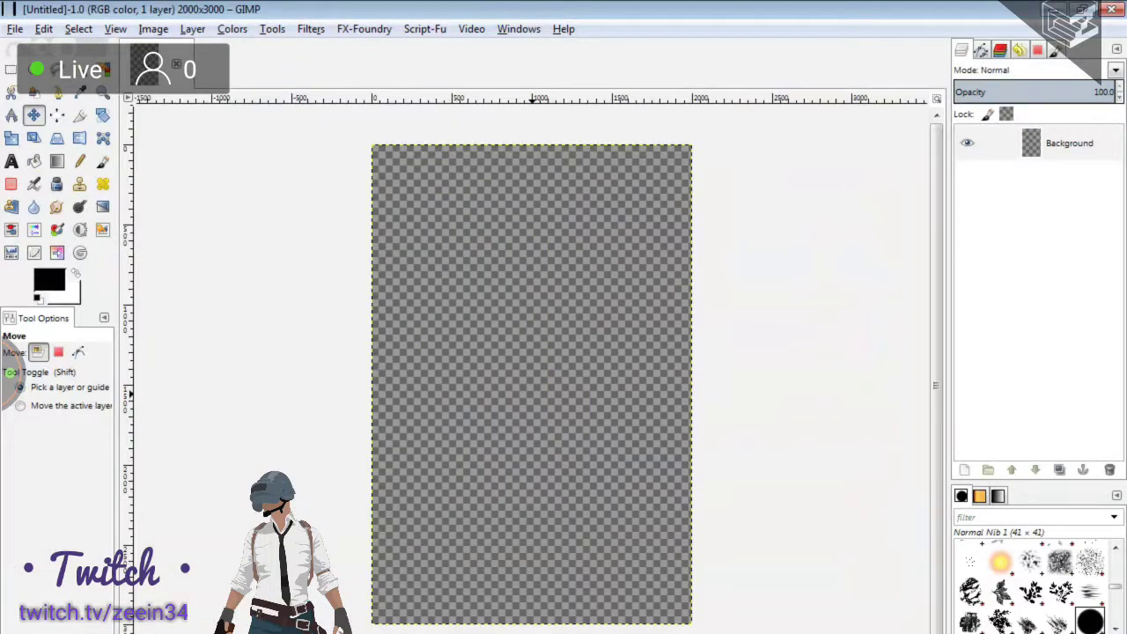
pyautogui.press('4')
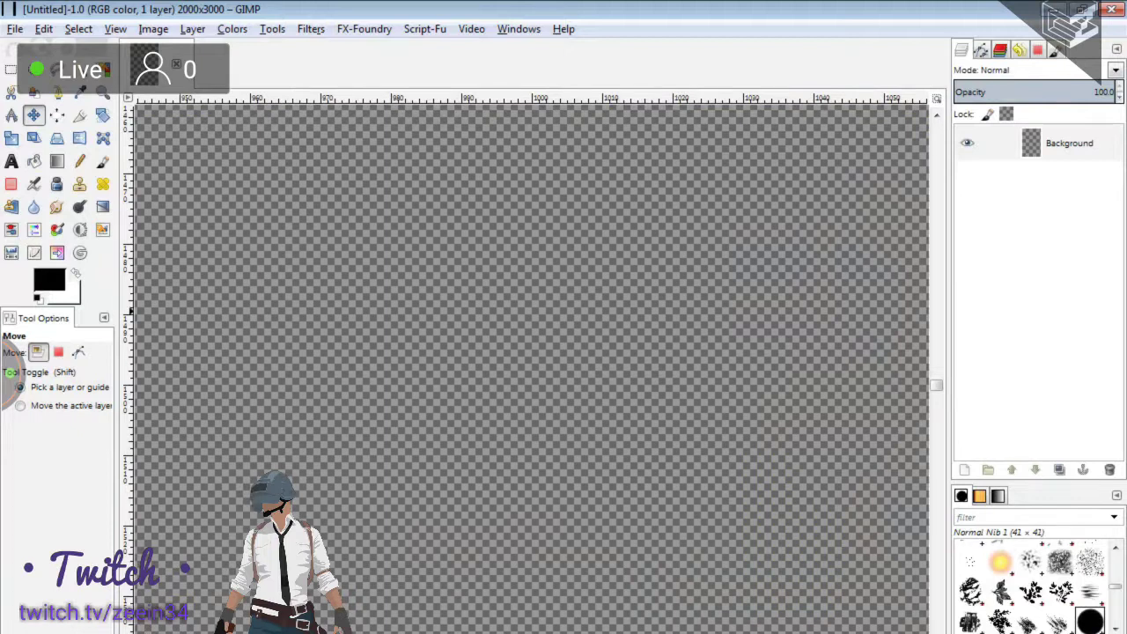
pyautogui.moveTo(131, 310); pyautogui.dragTo(532, 352)
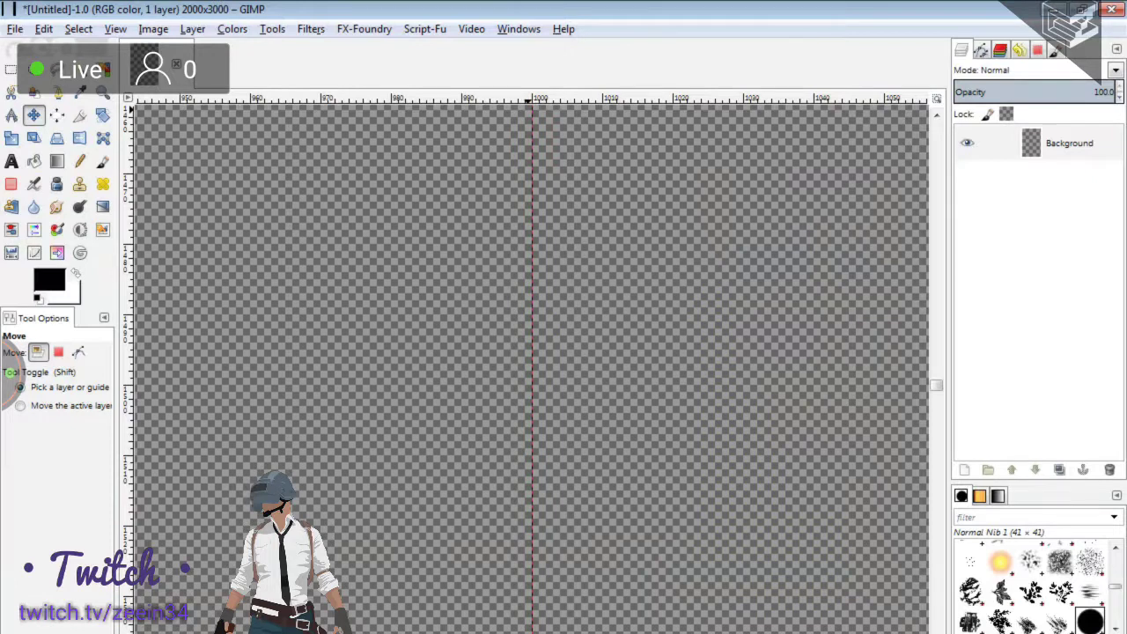
pyautogui.press('z')
pyautogui.press('-')
pyautogui.press('-')
pyautogui.press('-')
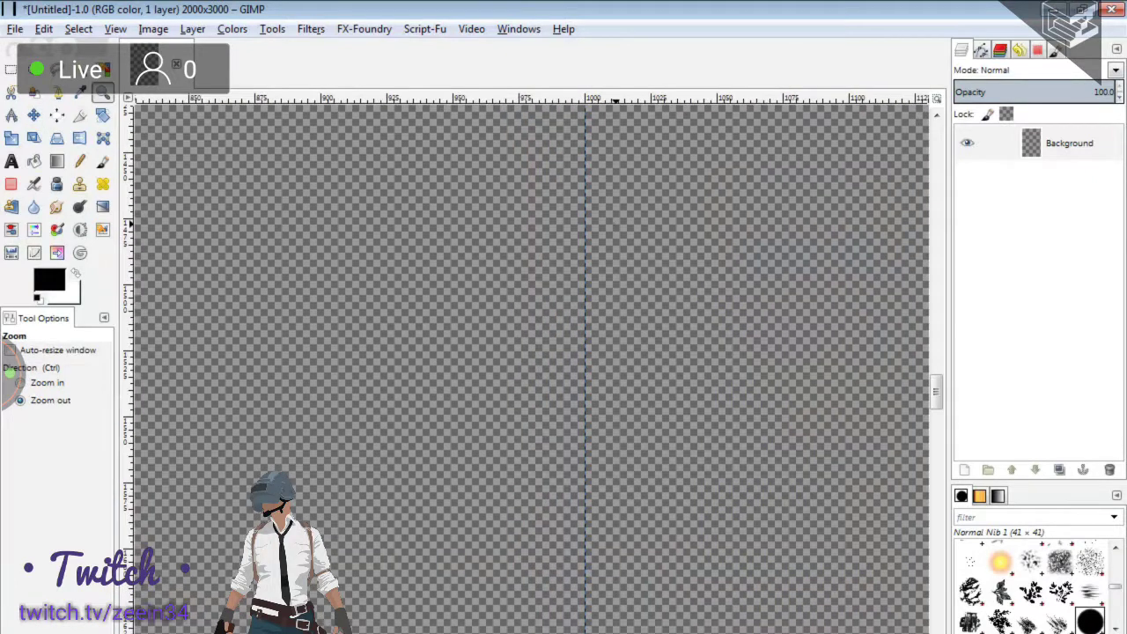
pyautogui.press('-')
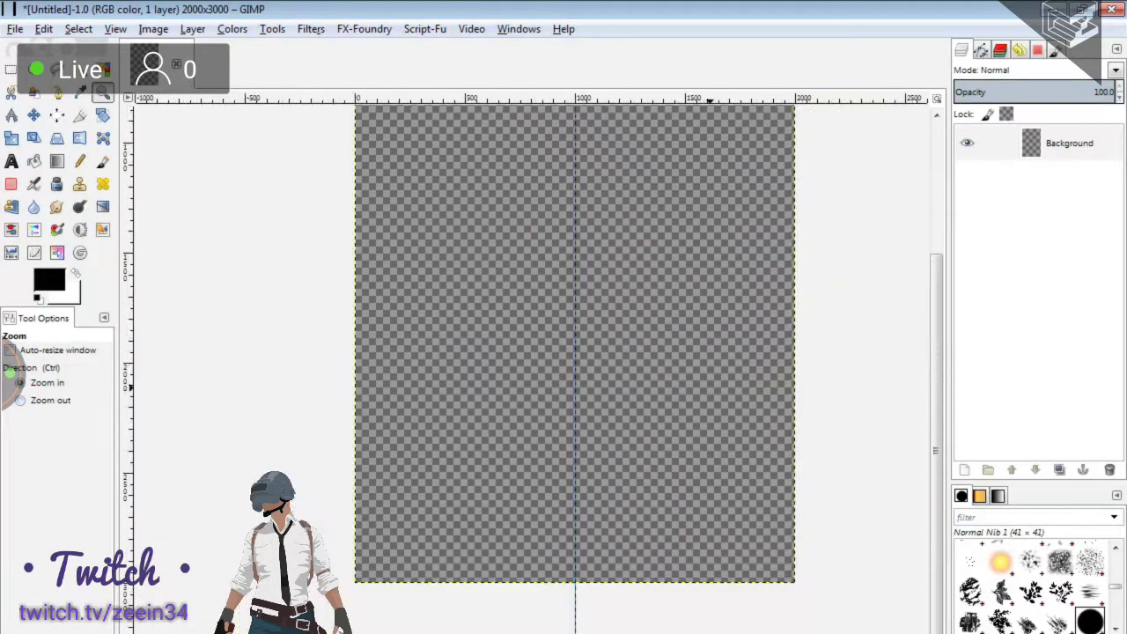
pyautogui.press('-')
pyautogui.press('ctrl')
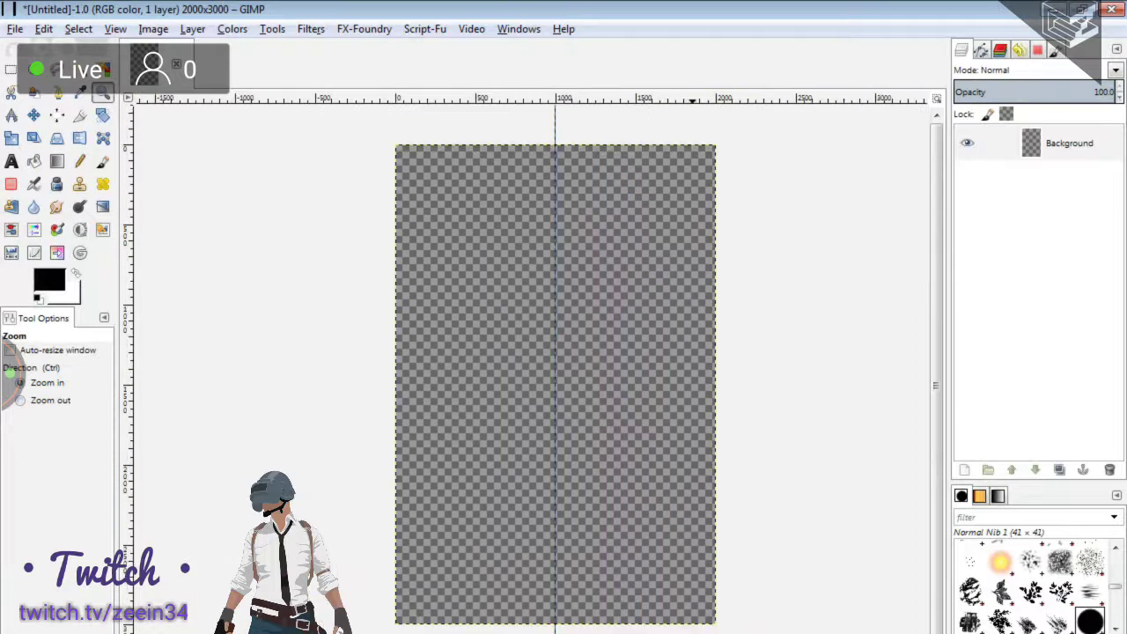
pyautogui.hotkey('shift', 'j')
# Fill the canvas with the white background colour.
pyautogui.press('m')
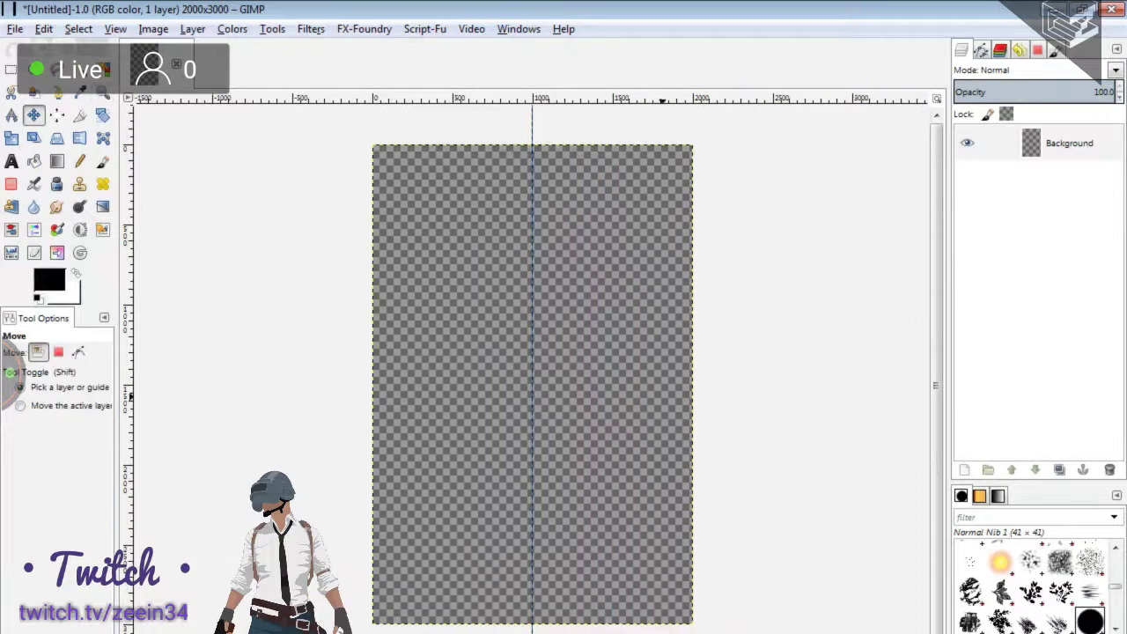
pyautogui.hotkey('ctrl', '.')
pyautogui.hotkey('alt', 'Tab')
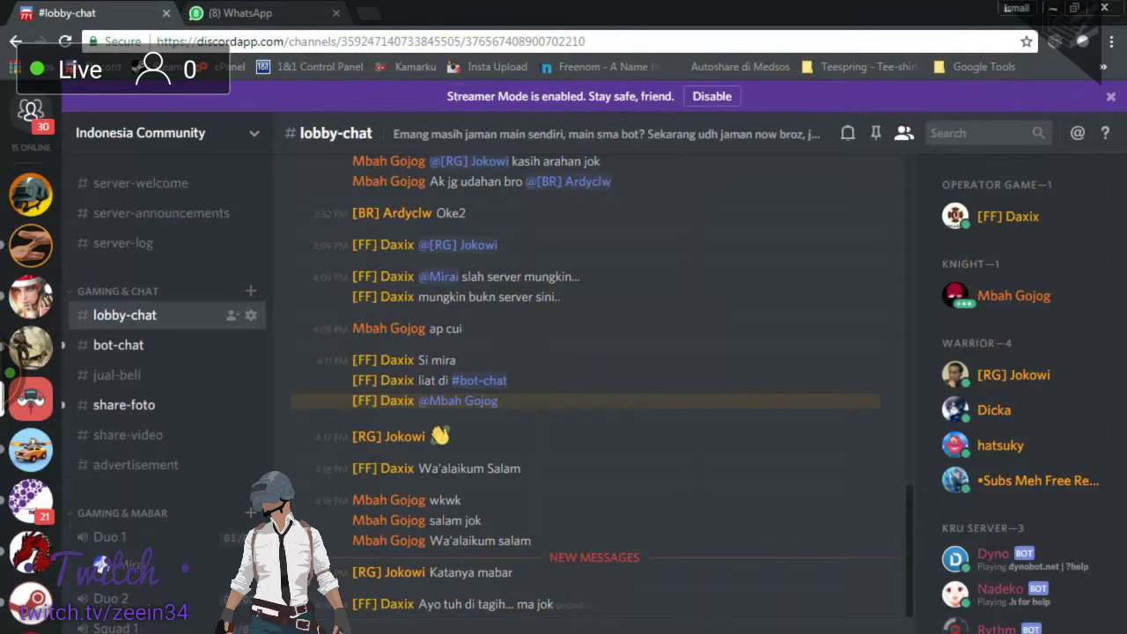
pyautogui.hotkey('alt', 'Tab')
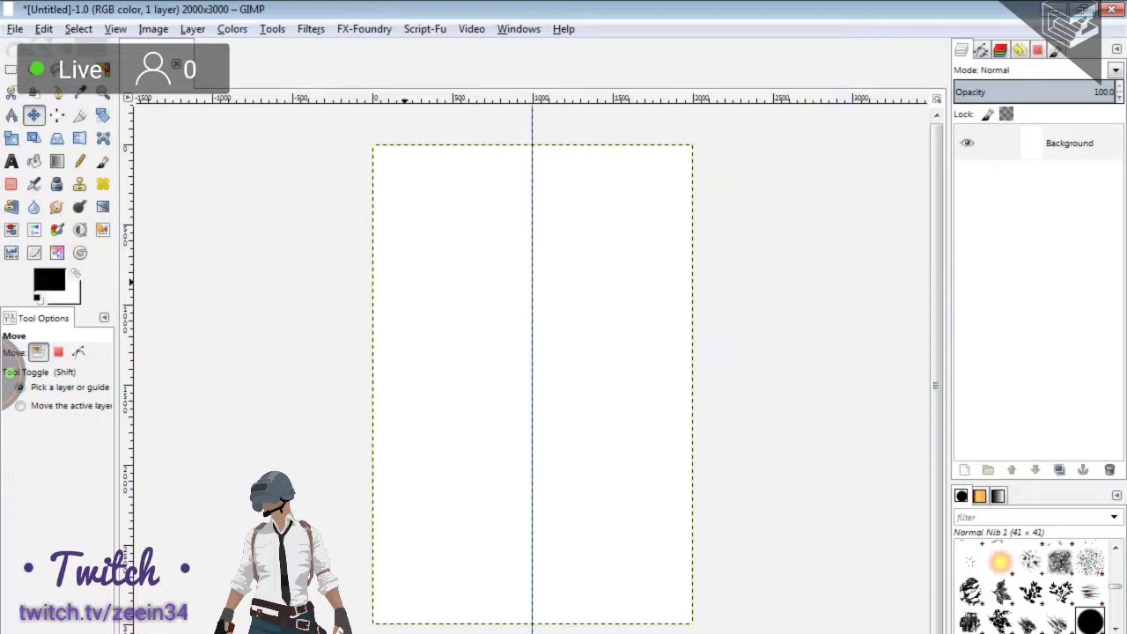
# Add black Sans 'Kijang' text at about 272 px and nudge it onto the centre guide.
pyautogui.press('t')
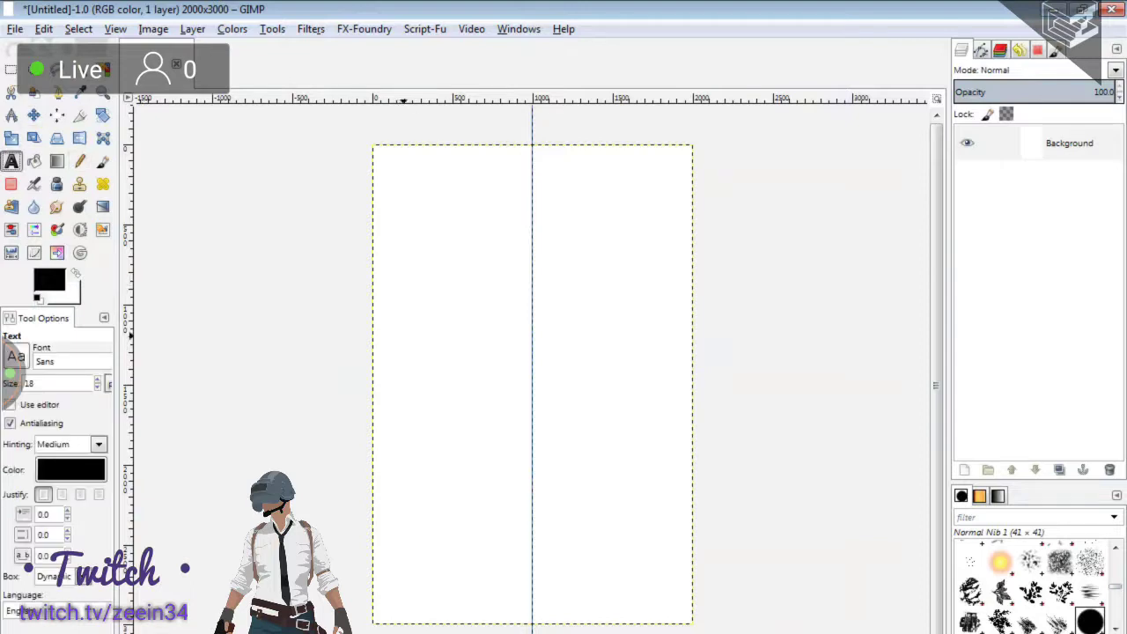
pyautogui.moveTo(400, 307); pyautogui.dragTo(660, 429)
pyautogui.press('Escape')
pyautogui.moveTo(385, 296); pyautogui.dragTo(669, 421)
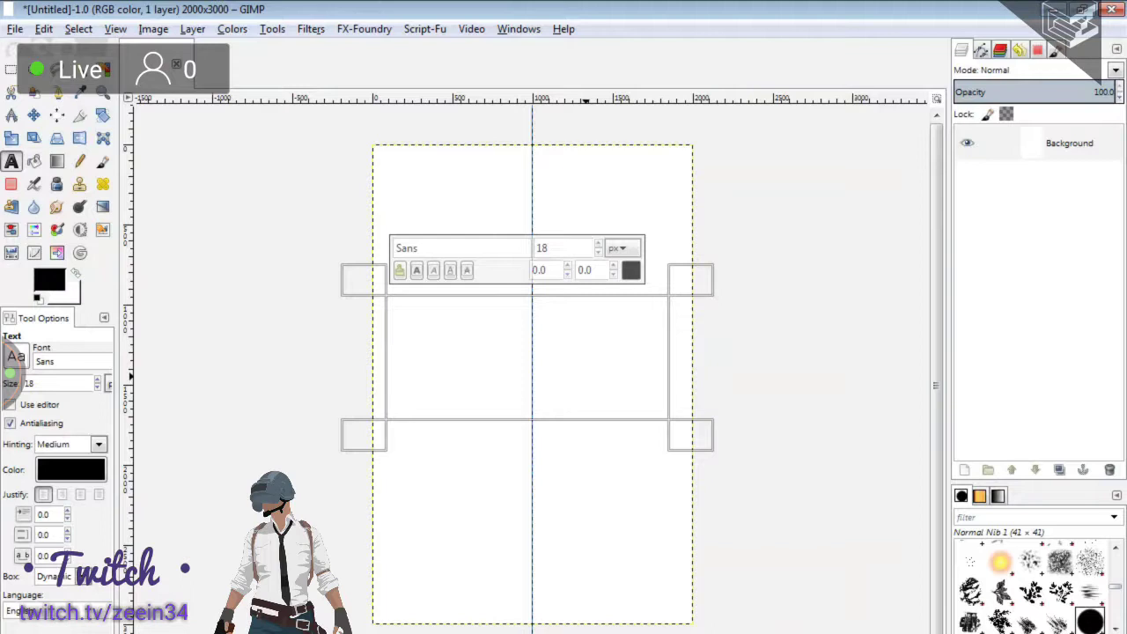
pyautogui.write('Kijang')
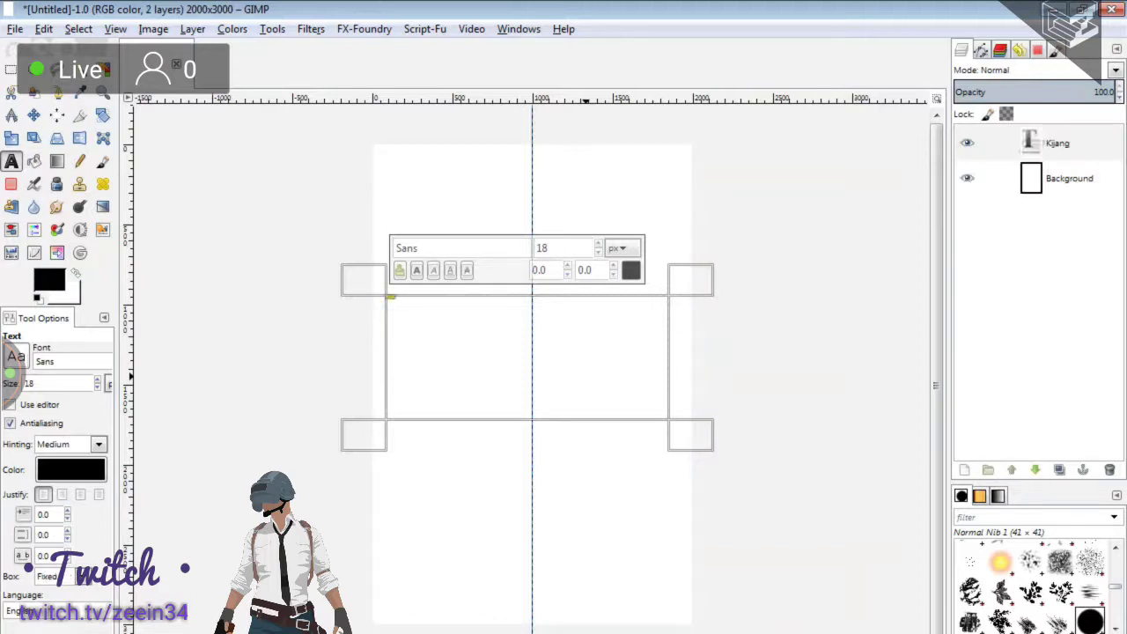
pyautogui.click(598, 244)
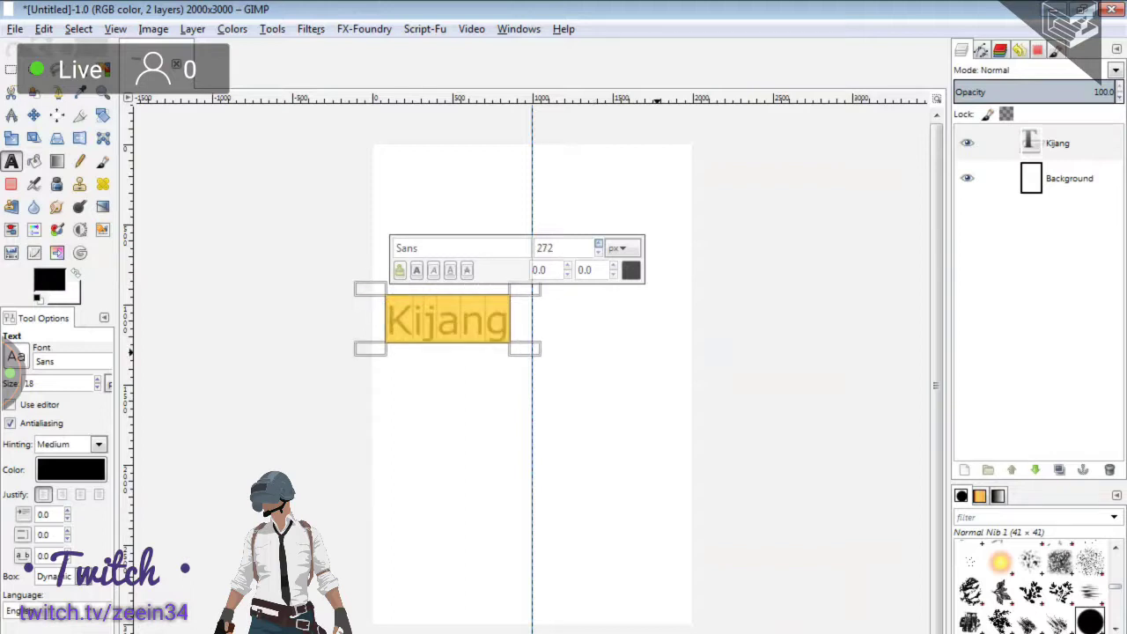
pyautogui.press('Escape')
pyautogui.press('m')
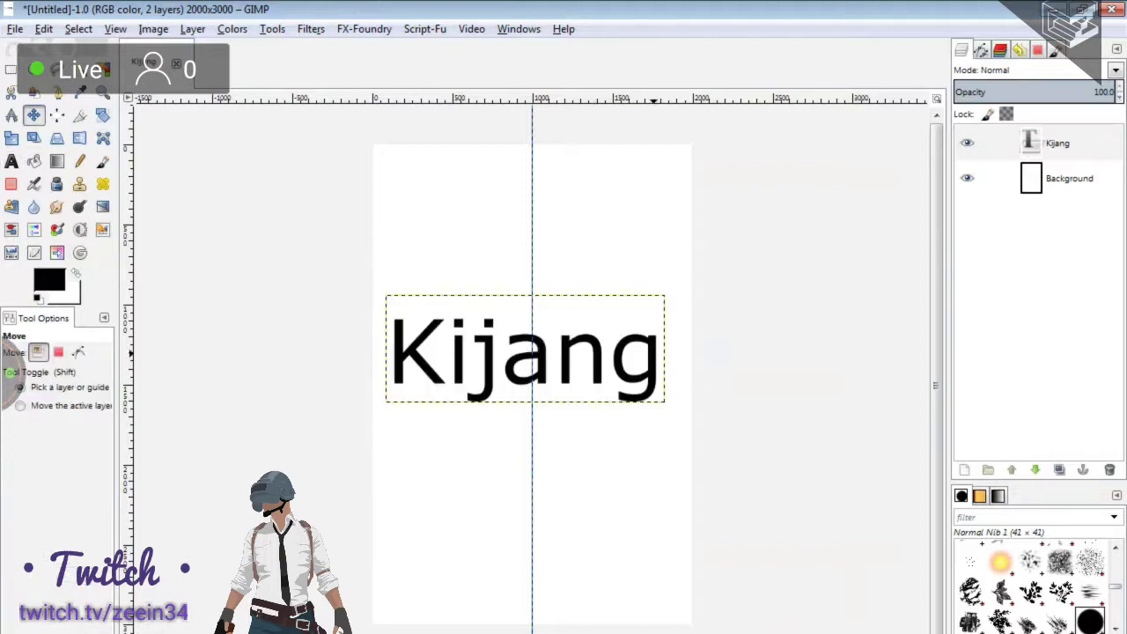
pyautogui.hotkey('shift', 'Right')
pyautogui.hotkey('shift', 'Right')
pyautogui.hotkey('shift', 'Up')
pyautogui.hotkey('shift', 'Up')
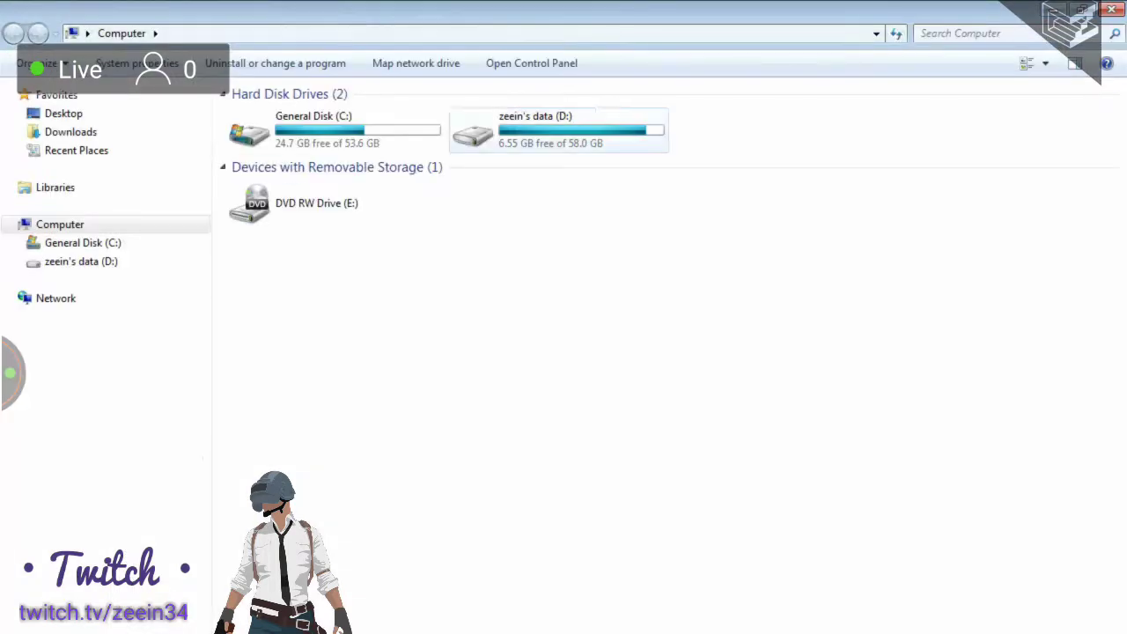
# Open drive D:, the personal folder, Dokumen Font, then - 1 COMMERCIAL_FONTS.
pyautogui.doubleClick(559, 129)
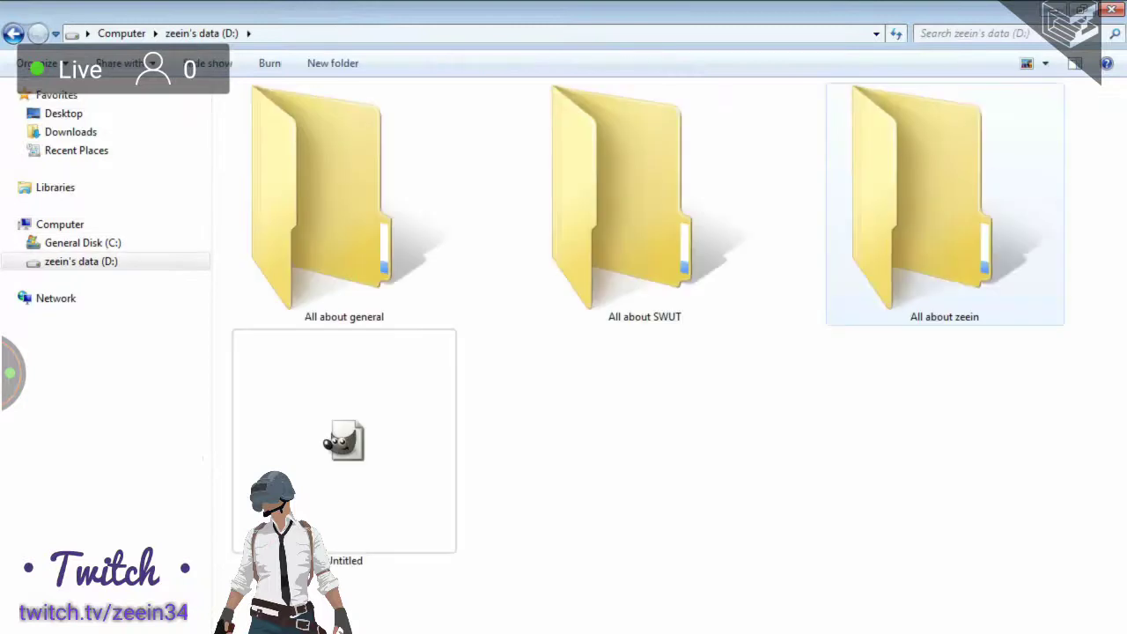
pyautogui.doubleClick(944, 203)
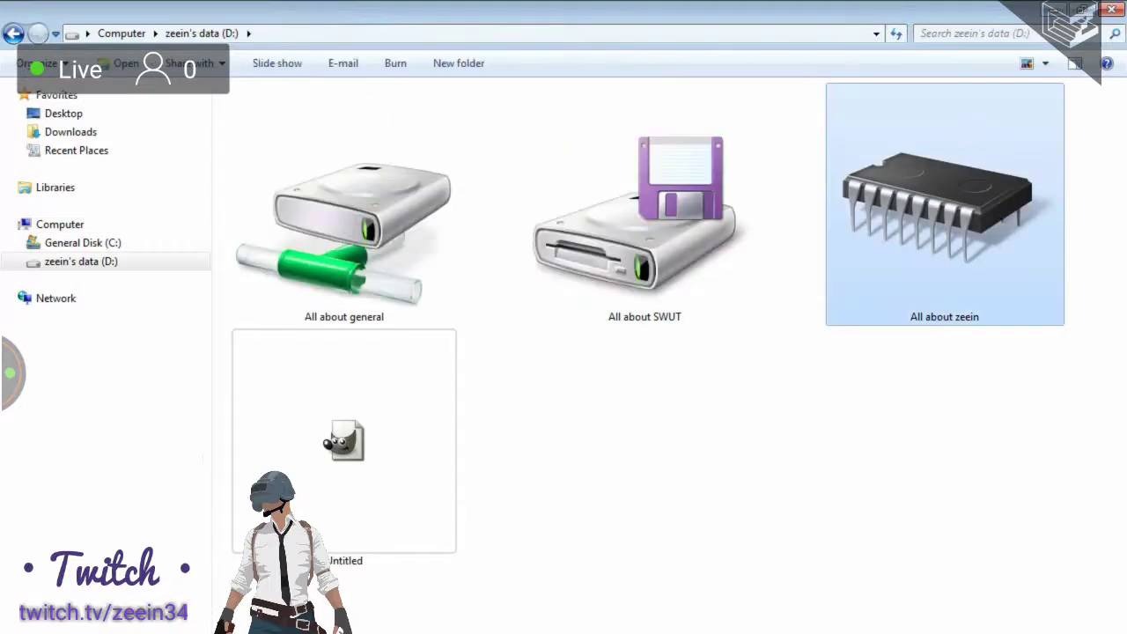
pyautogui.doubleClick(310, 352)
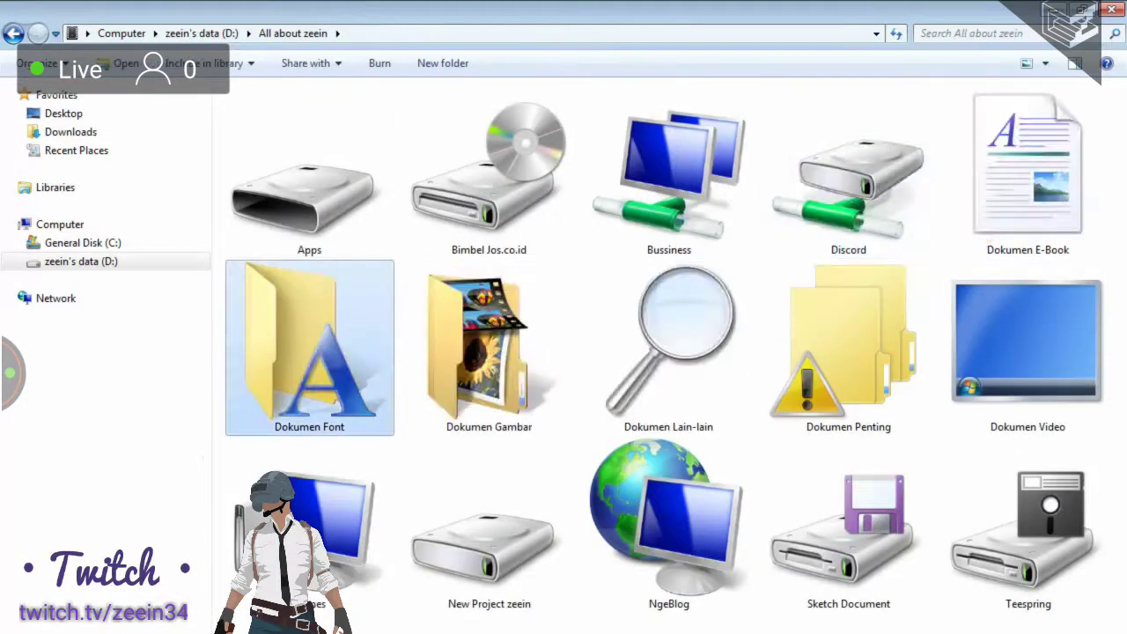
pyautogui.doubleClick(271, 141)
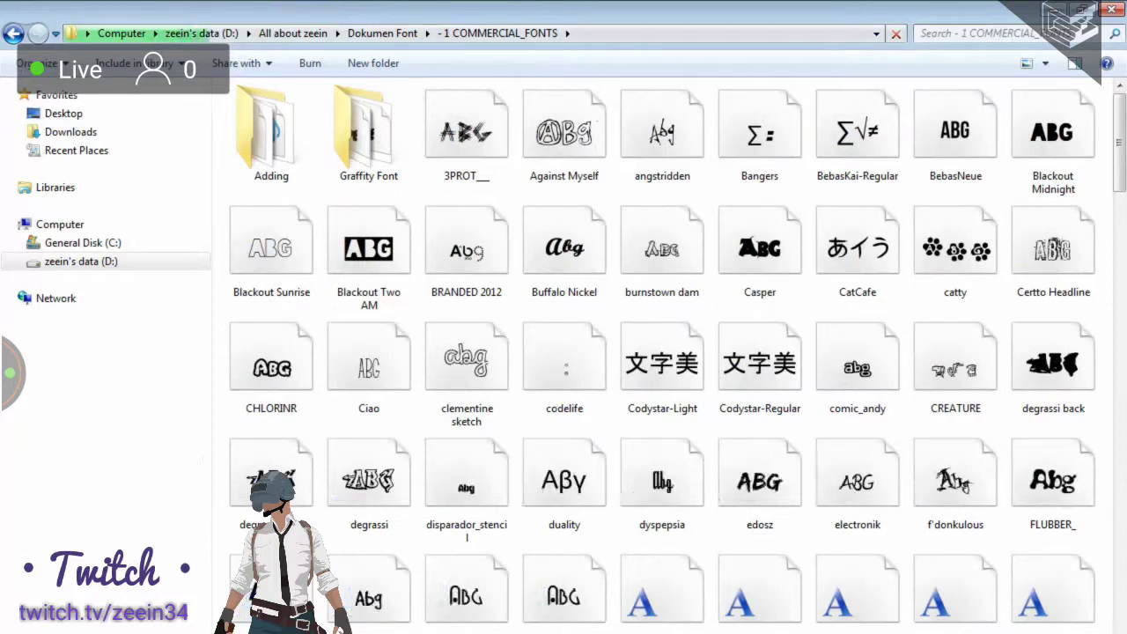
# Scroll through the font previews and select the uchiyama font file.
pyautogui.scroll(-3, 1048, 256)
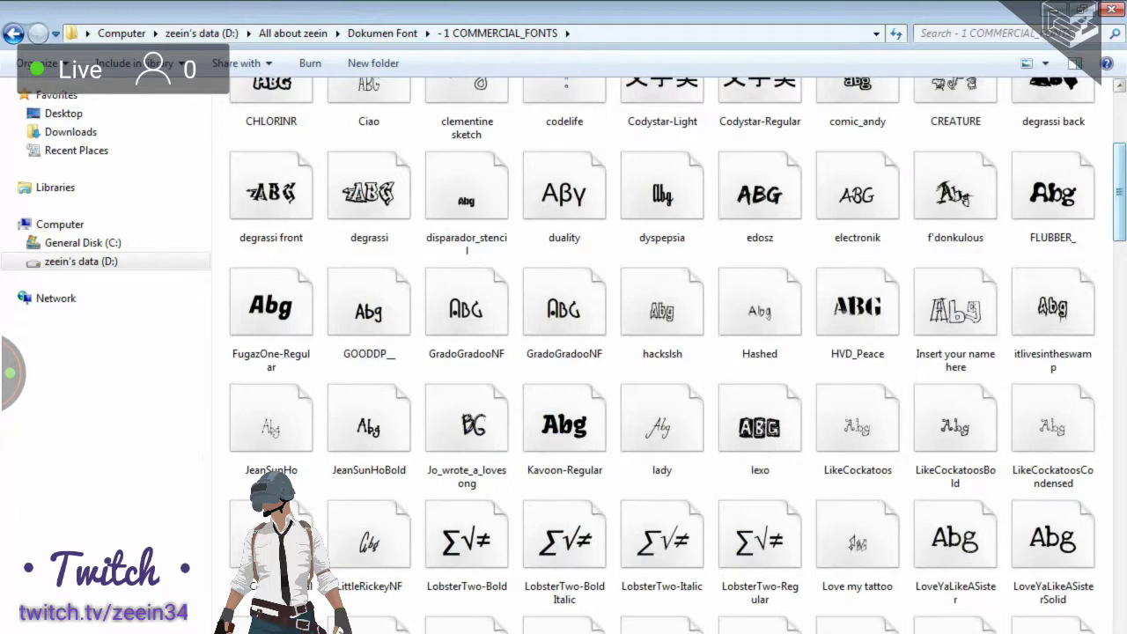
pyautogui.scroll(-2, 660, 352)
pyautogui.scroll(-3, 938, 168)
pyautogui.scroll(-1, 938, 167)
pyautogui.scroll(-2, 938, 167)
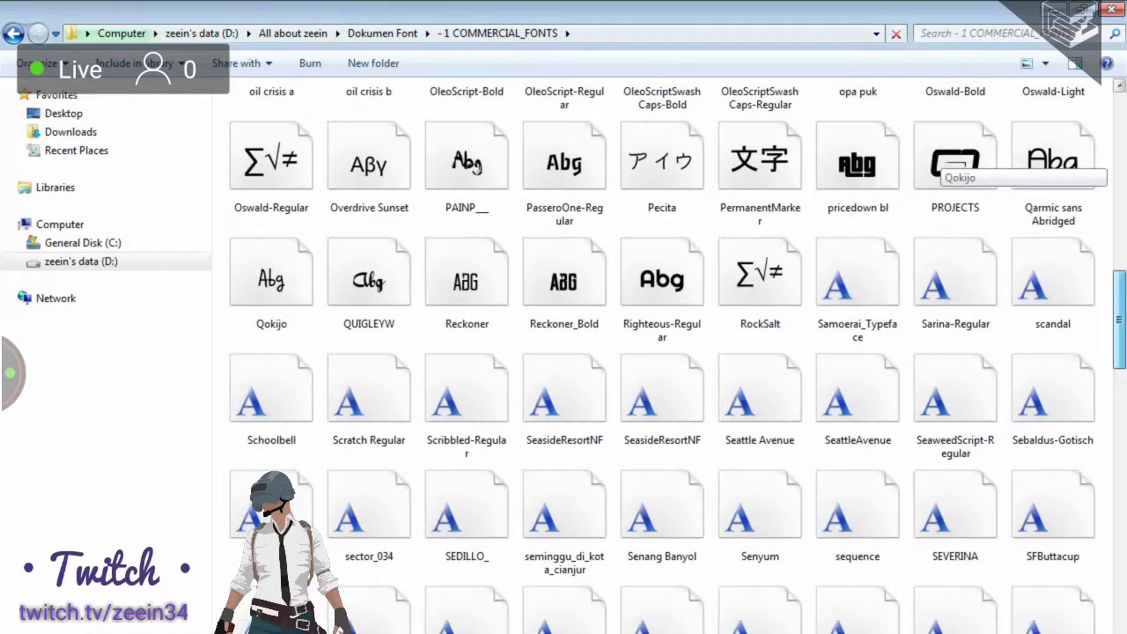
pyautogui.scroll(-1, 938, 167)
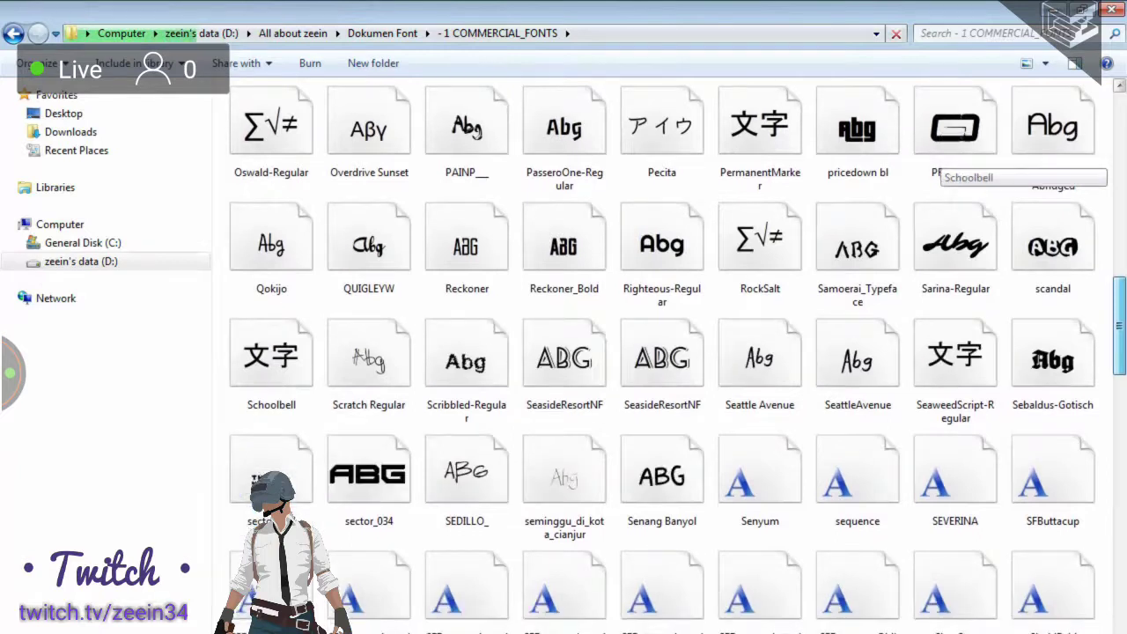
pyautogui.scroll(-1, 938, 167)
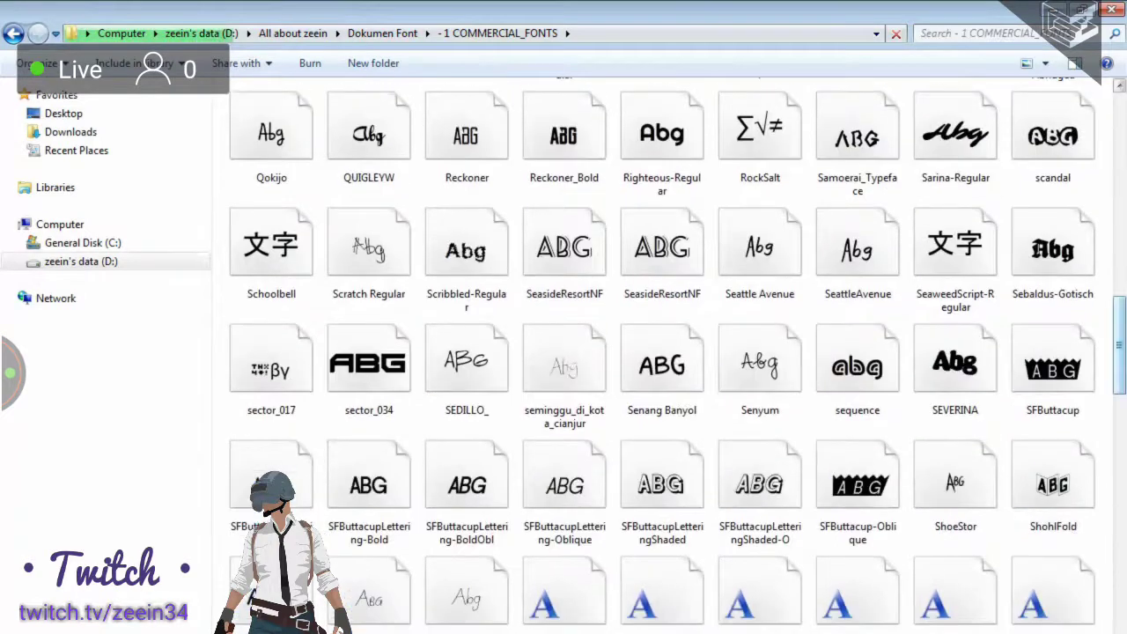
pyautogui.scroll(-2, 951, 335)
pyautogui.scroll(-1, 938, 344)
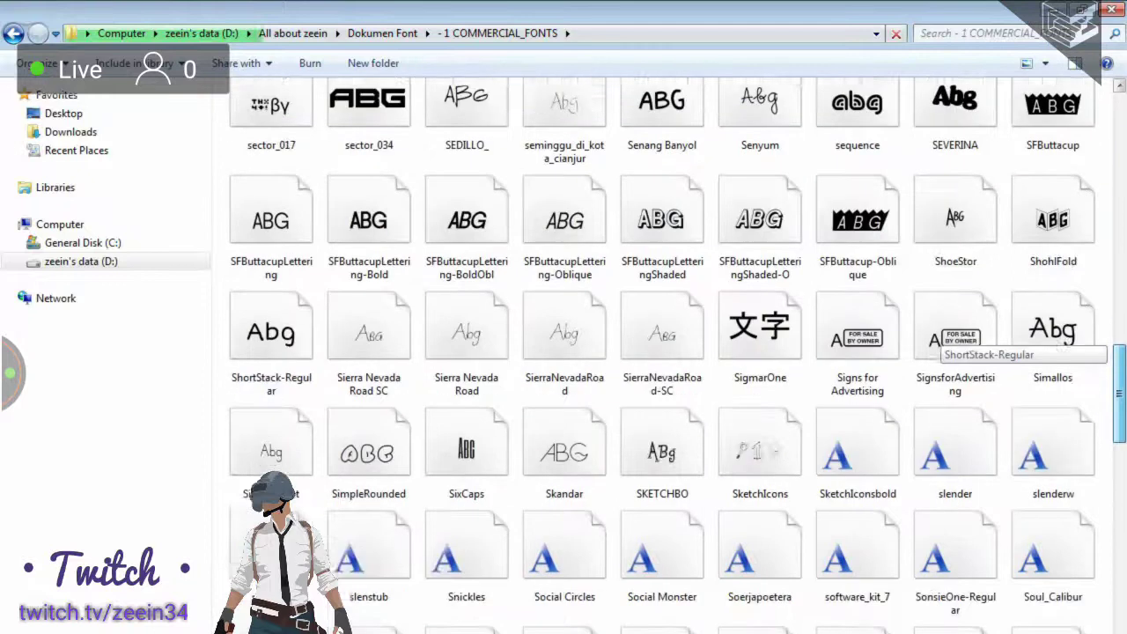
pyautogui.scroll(-2, 938, 344)
pyautogui.scroll(-1, 1052, 352)
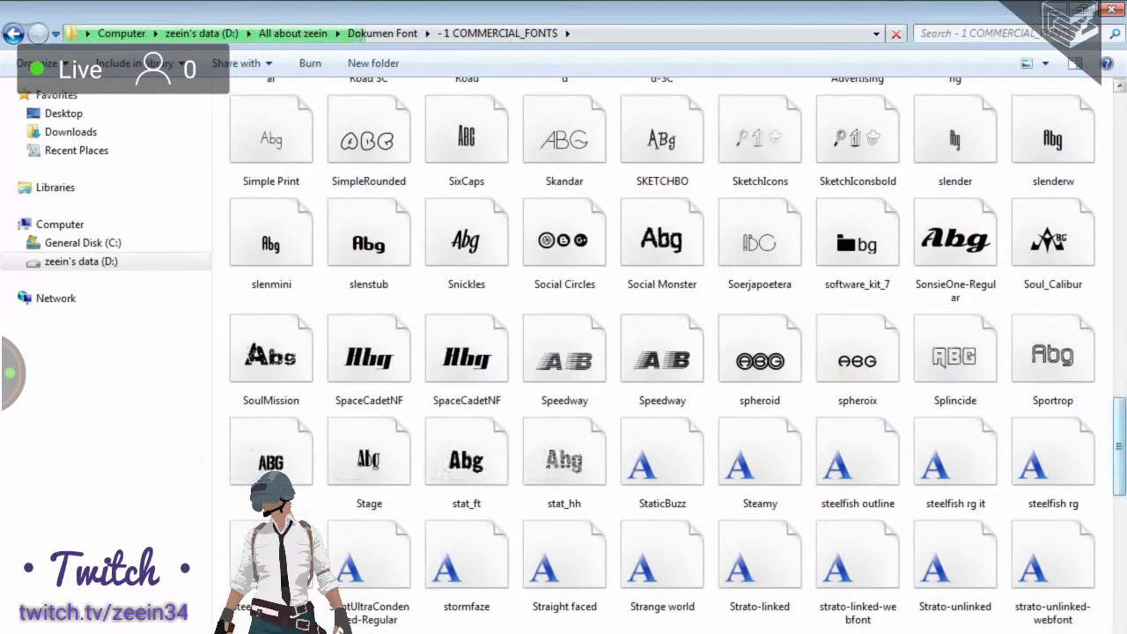
pyautogui.scroll(-1, 1053, 352)
pyautogui.scroll(-3, 938, 418)
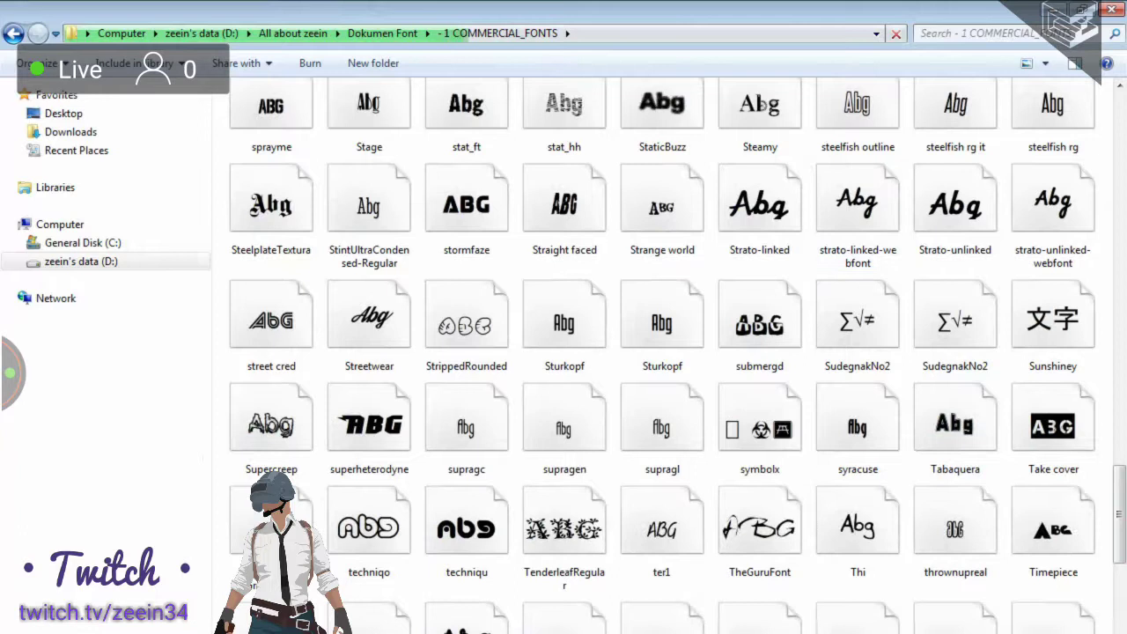
pyautogui.scroll(-2, 951, 480)
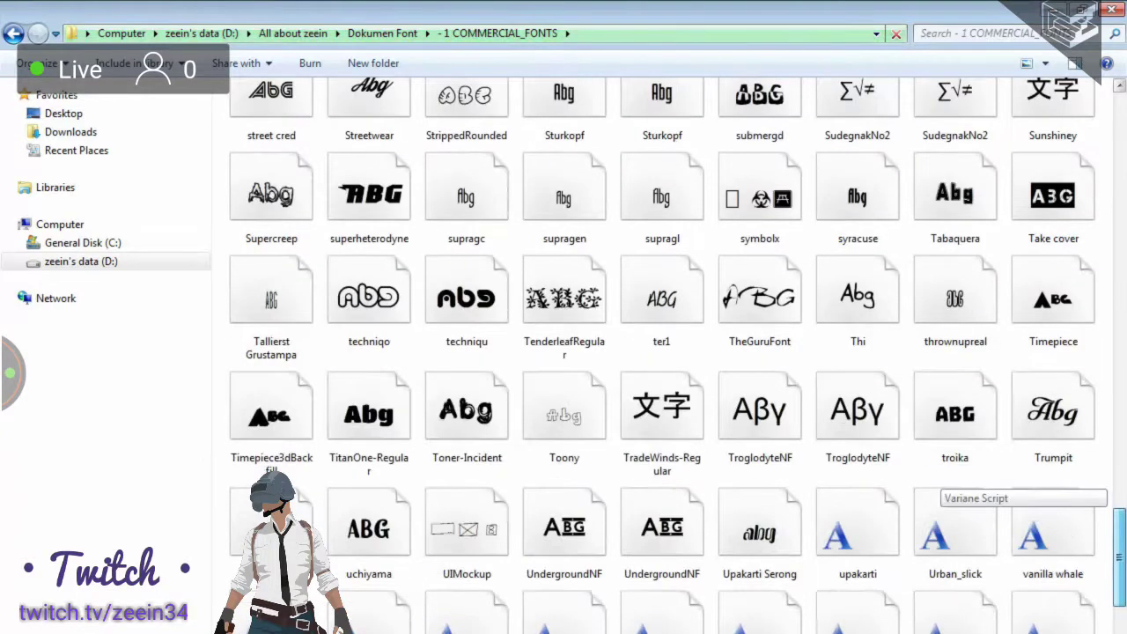
pyautogui.scroll(-1, 951, 480)
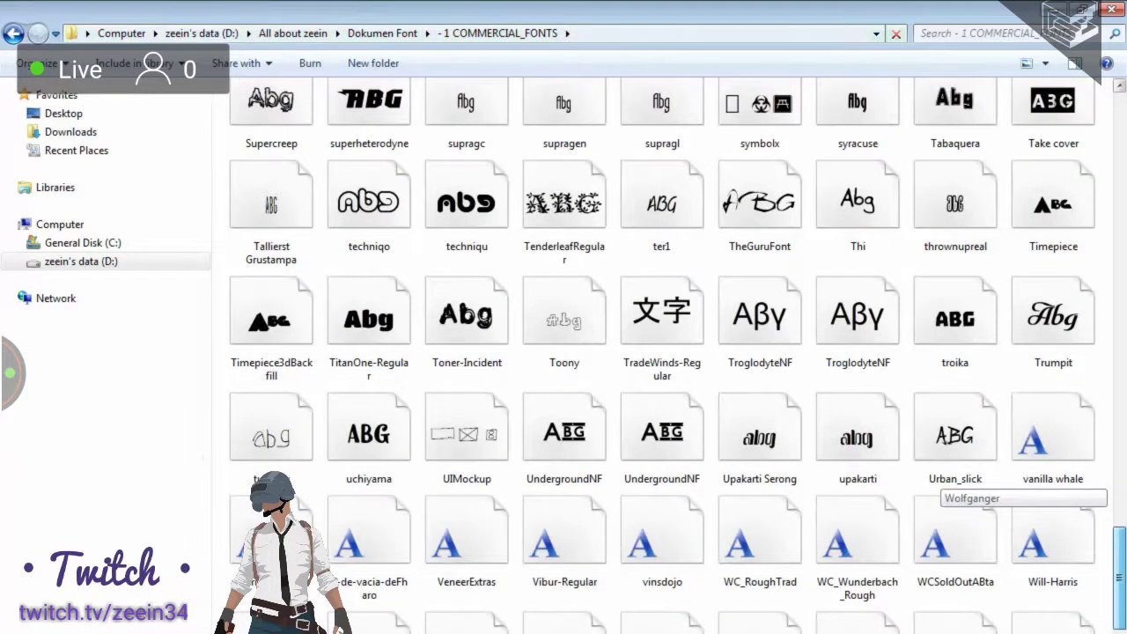
pyautogui.scroll(-1, 951, 480)
pyautogui.click(368, 374)
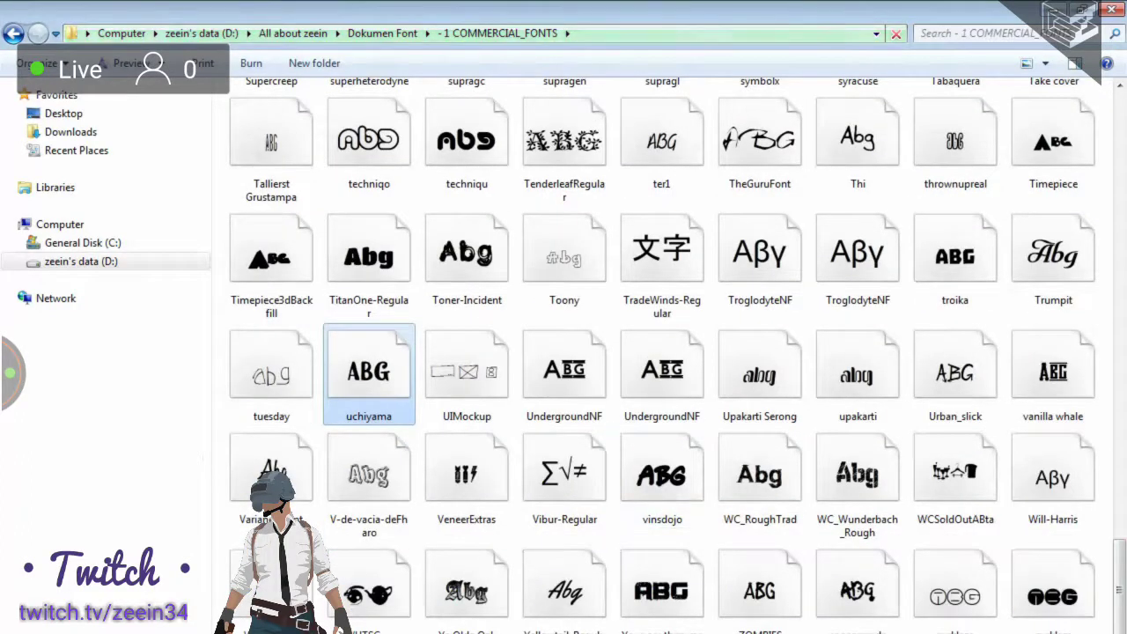
# Back in GIMP, select the Kijang text for editing.
pyautogui.hotkey('alt', 'Tab')
pyautogui.press('t')
pyautogui.doubleClick(528, 346)
# Set the Kijang text's font to vin's dojo and shift it slightly left.
pyautogui.click(475, 239)
pyautogui.write('Vi')
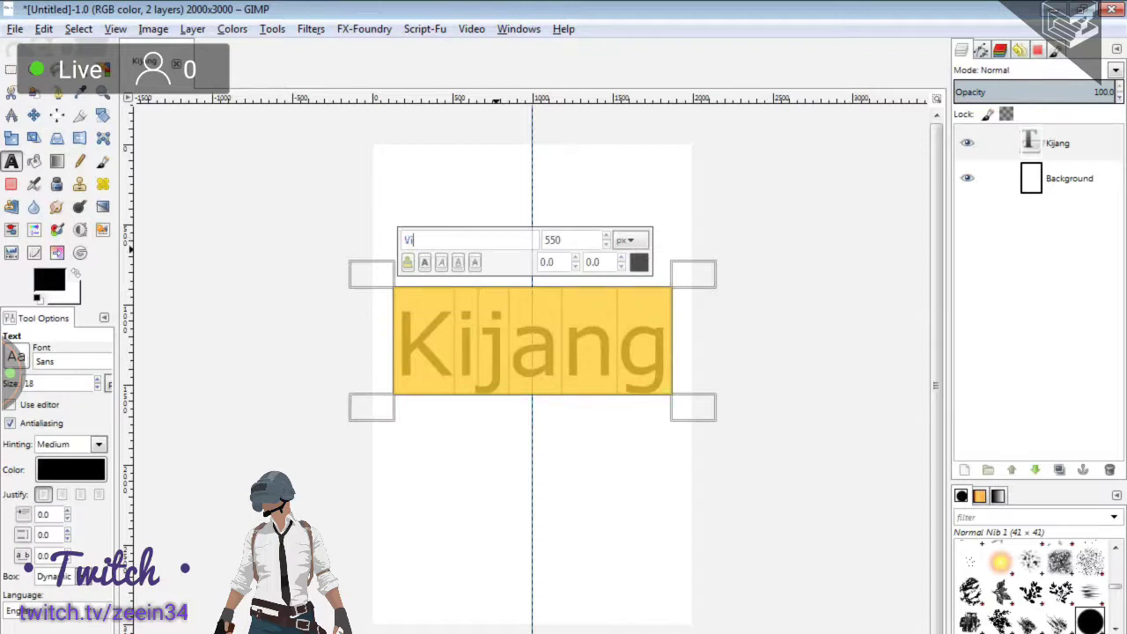
pyautogui.write('ns')
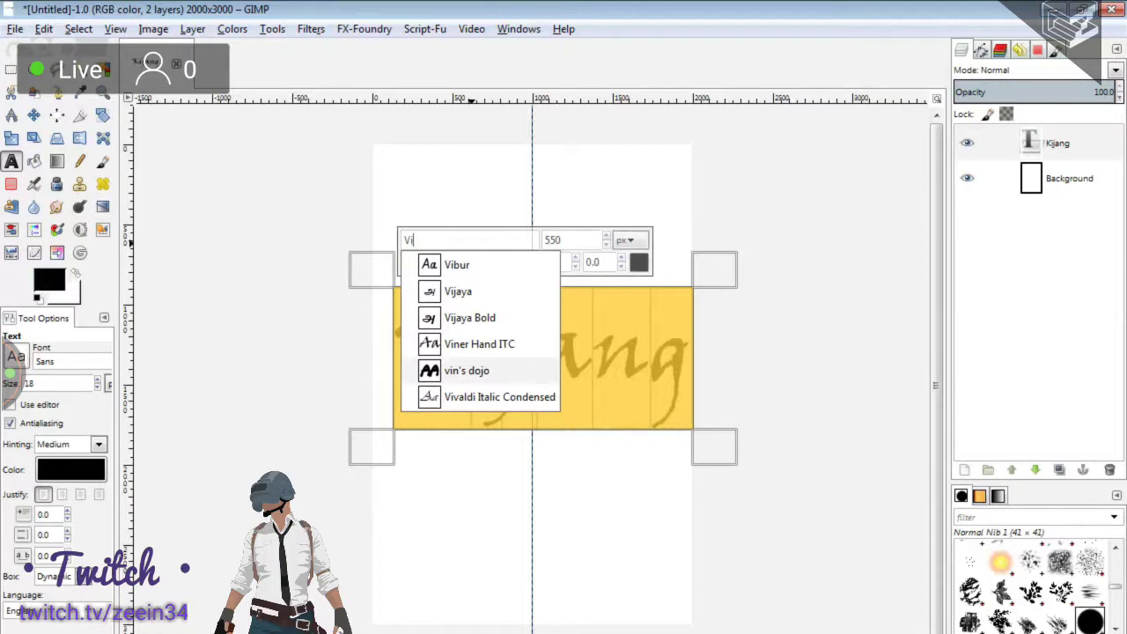
pyautogui.click(471, 370)
pyautogui.press('m')
pyautogui.moveTo(640, 366); pyautogui.dragTo(630, 366)
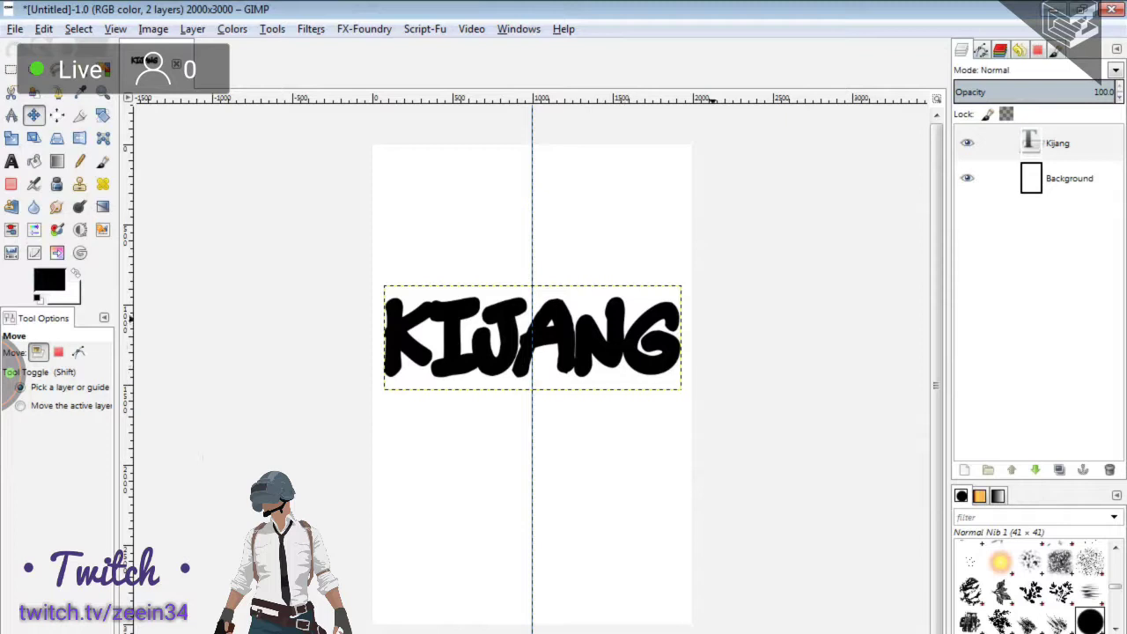
# Set the foreground colour to purple 9758f6.
pyautogui.click(48, 280)
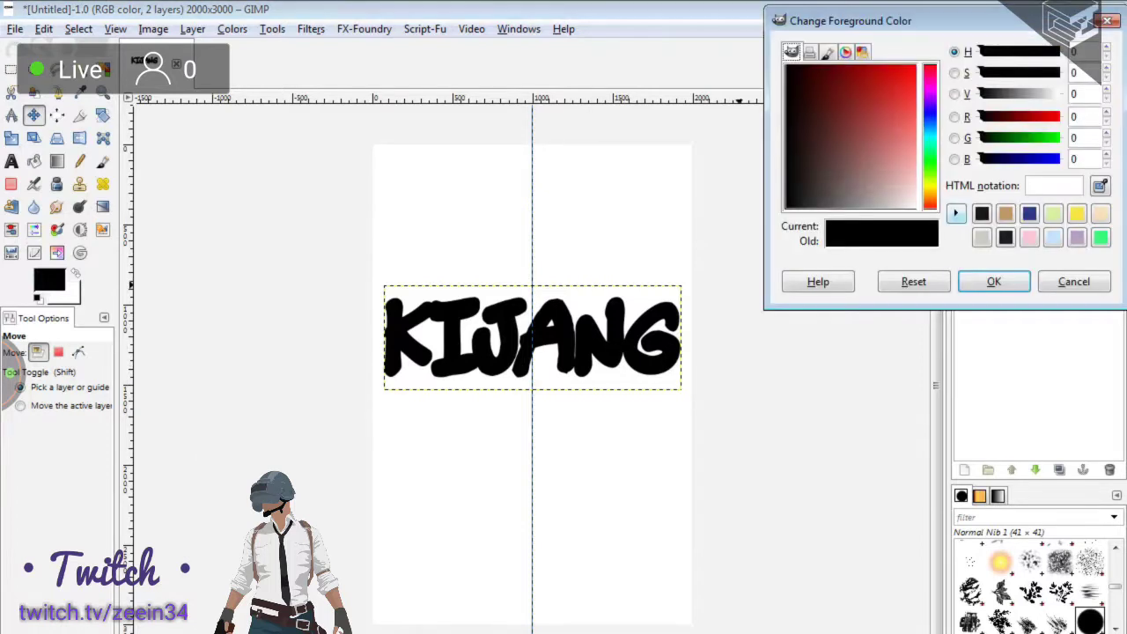
pyautogui.click(1005, 213)
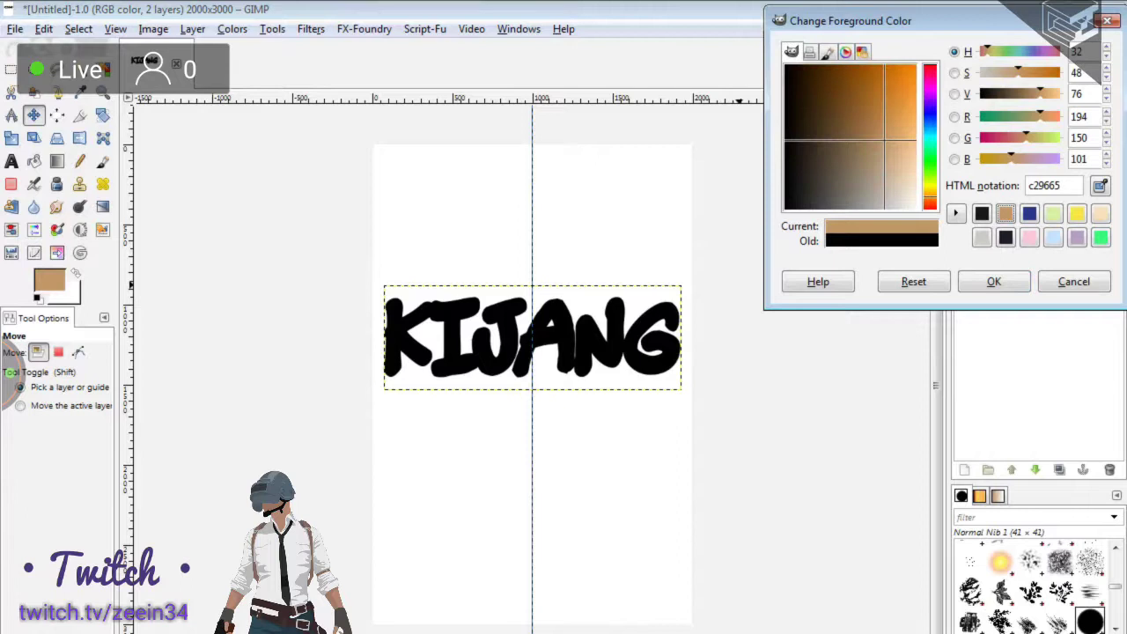
pyautogui.click(929, 130)
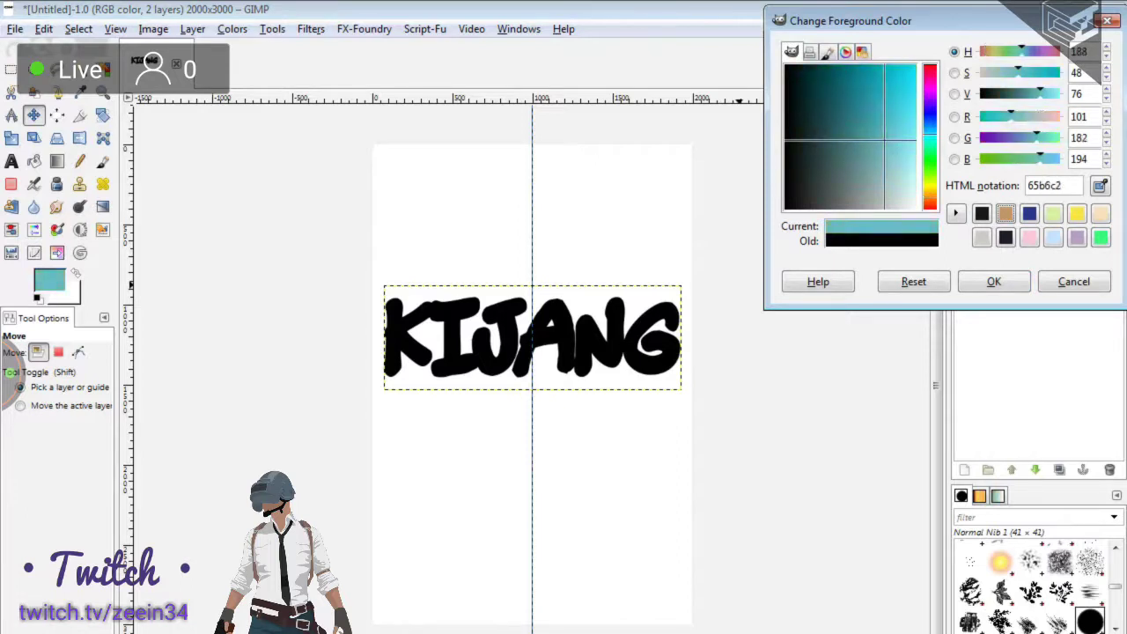
pyautogui.moveTo(884, 139)
pyautogui.mouseDown()
pyautogui.moveTo(909, 141)
pyautogui.moveTo(929, 102)
pyautogui.mouseUp()
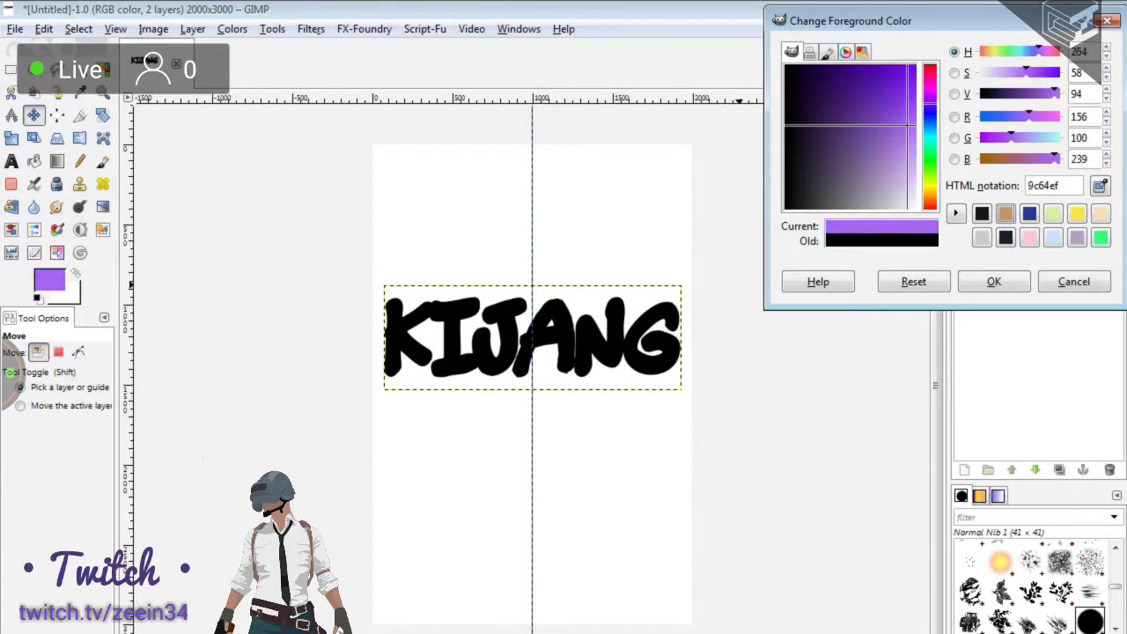
pyautogui.moveTo(910, 125); pyautogui.dragTo(911, 114)
pyautogui.click(993, 281)
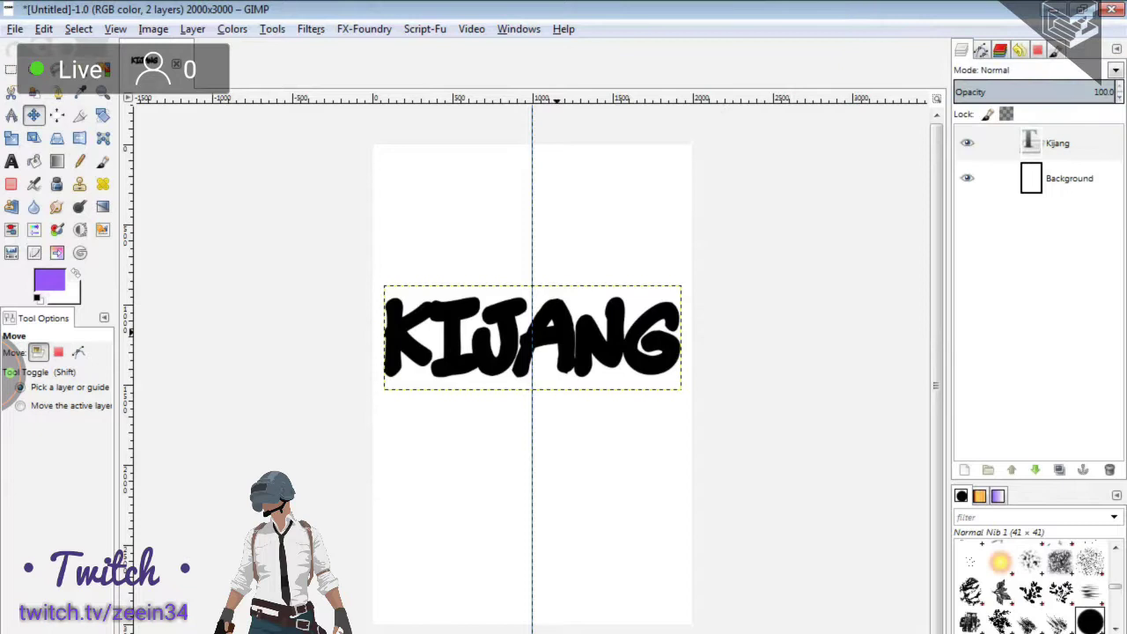
# Recolour the selected Kijang text purple.
pyautogui.press('t')
pyautogui.doubleClick(557, 333)
pyautogui.click(612, 255)
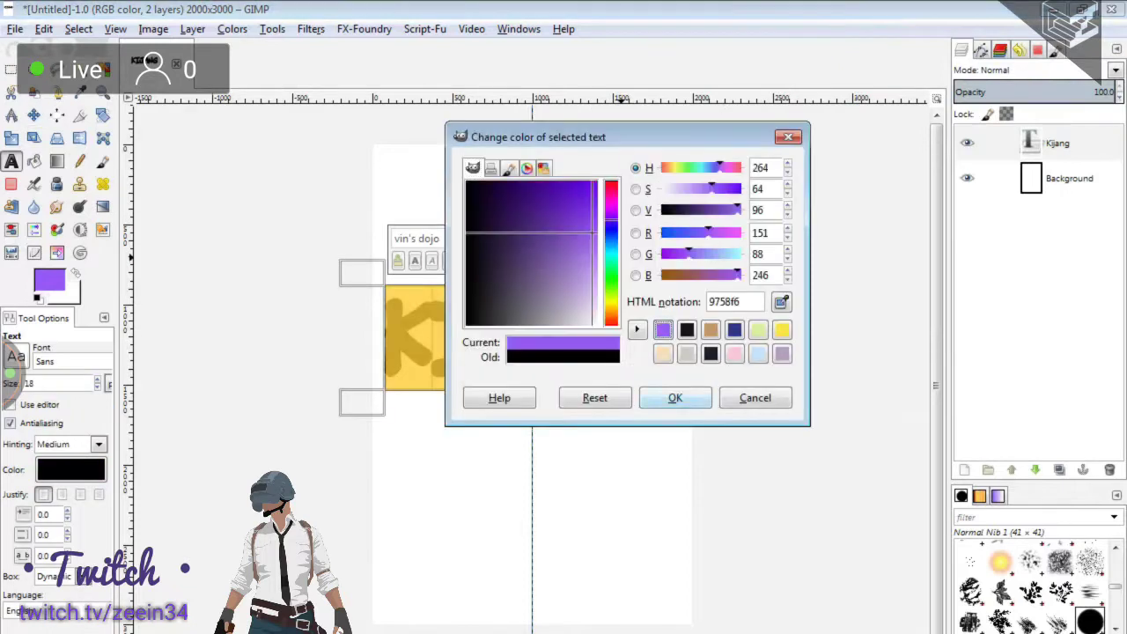
pyautogui.click(675, 397)
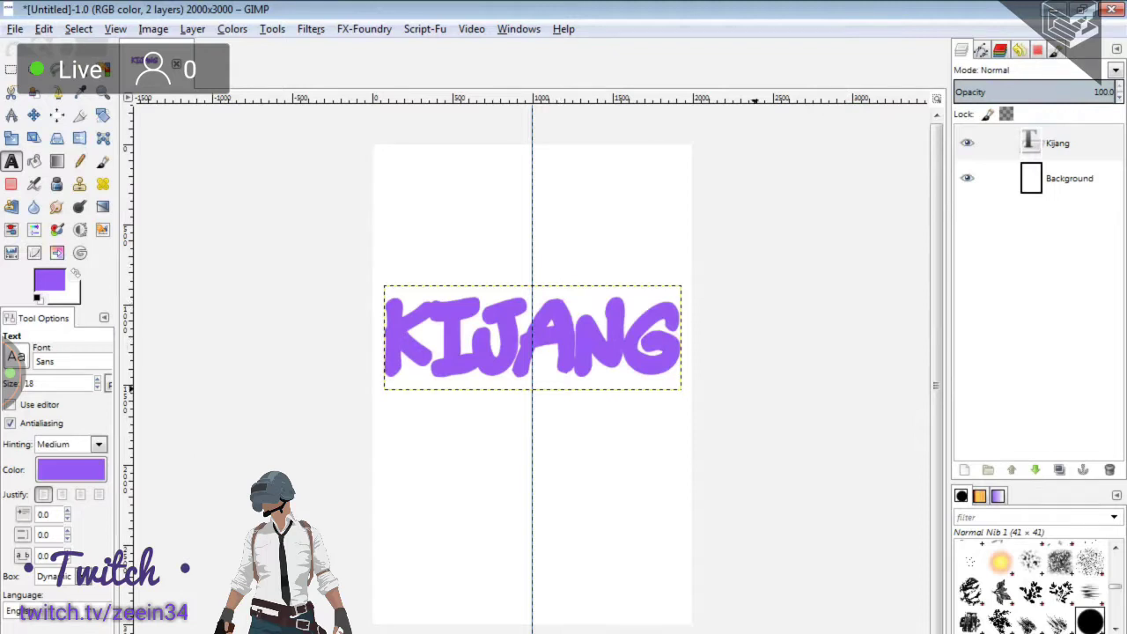
pyautogui.hotkey('alt', 'Tab')
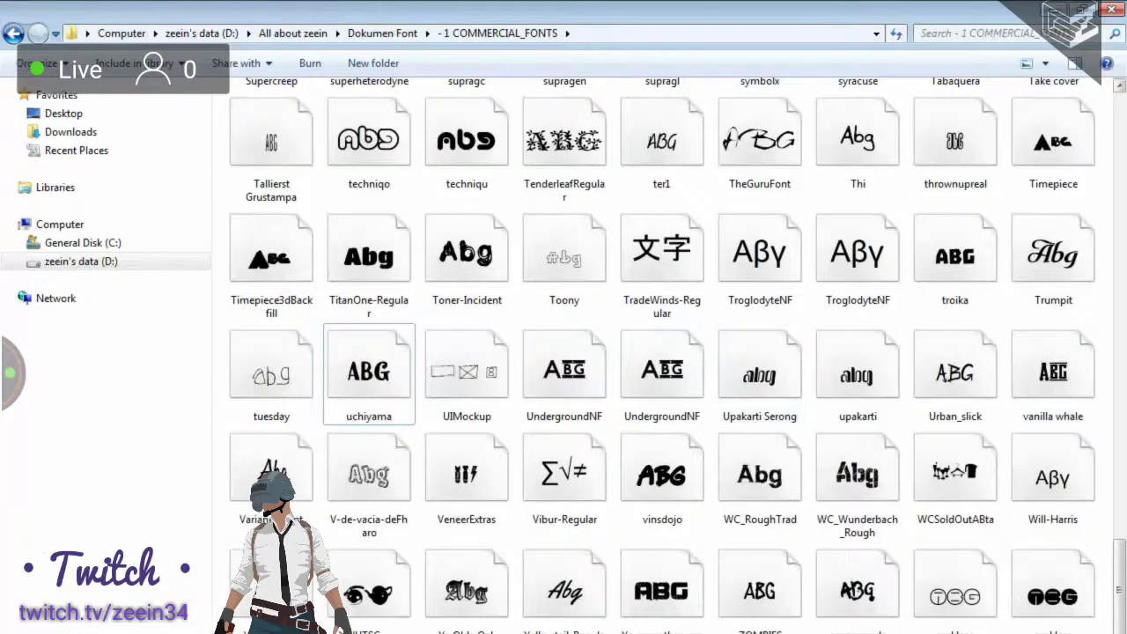
# Leave - 1 COMMERCIAL_FONTS and open the - 2 COMMERCIAL_FONTS folder.
pyautogui.scroll(2, 951, 563)
pyautogui.scroll(4, 951, 563)
pyautogui.scroll(2, 951, 564)
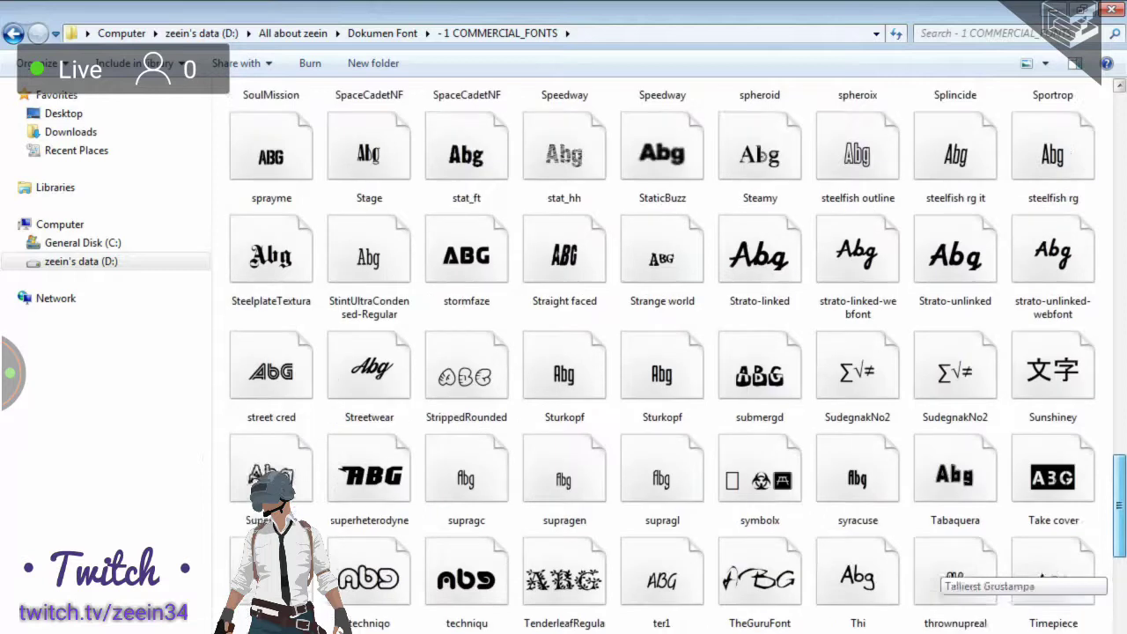
pyautogui.scroll(2, 951, 564)
pyautogui.scroll(2, 951, 564)
pyautogui.scroll(1, 951, 564)
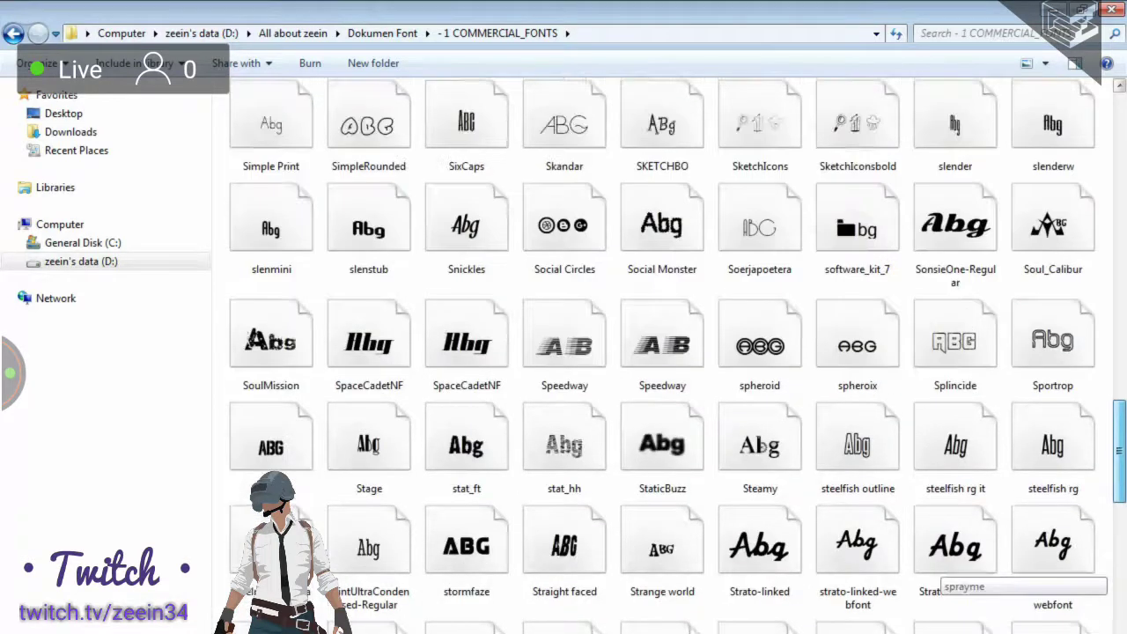
pyautogui.scroll(5, 951, 564)
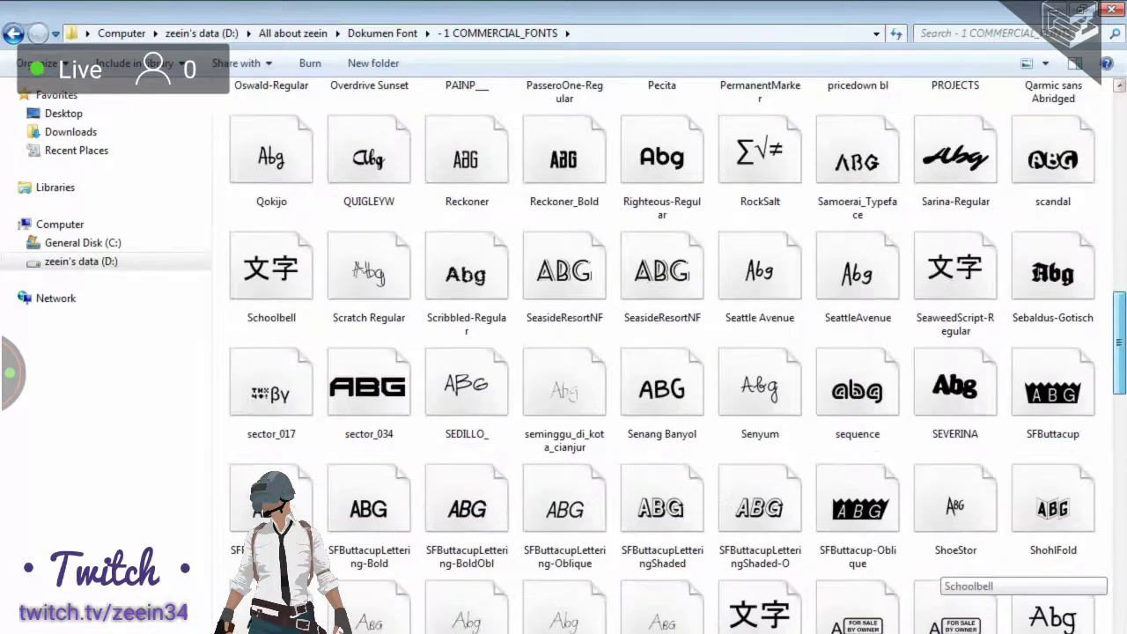
pyautogui.scroll(2, 1053, 291)
pyautogui.press('BackSpace')
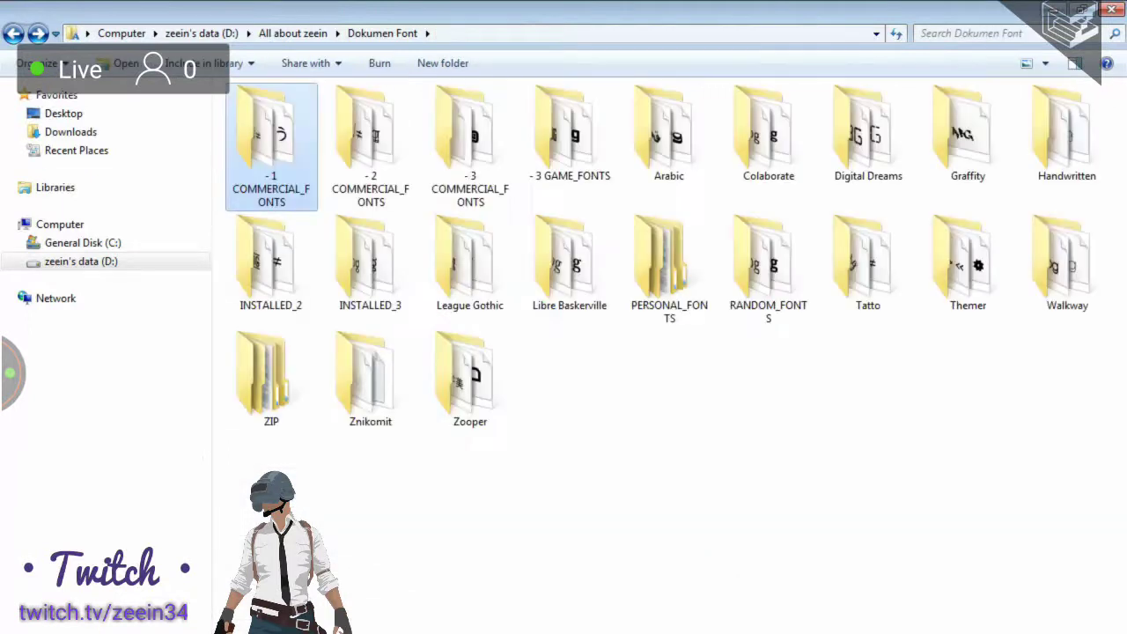
pyautogui.doubleClick(370, 146)
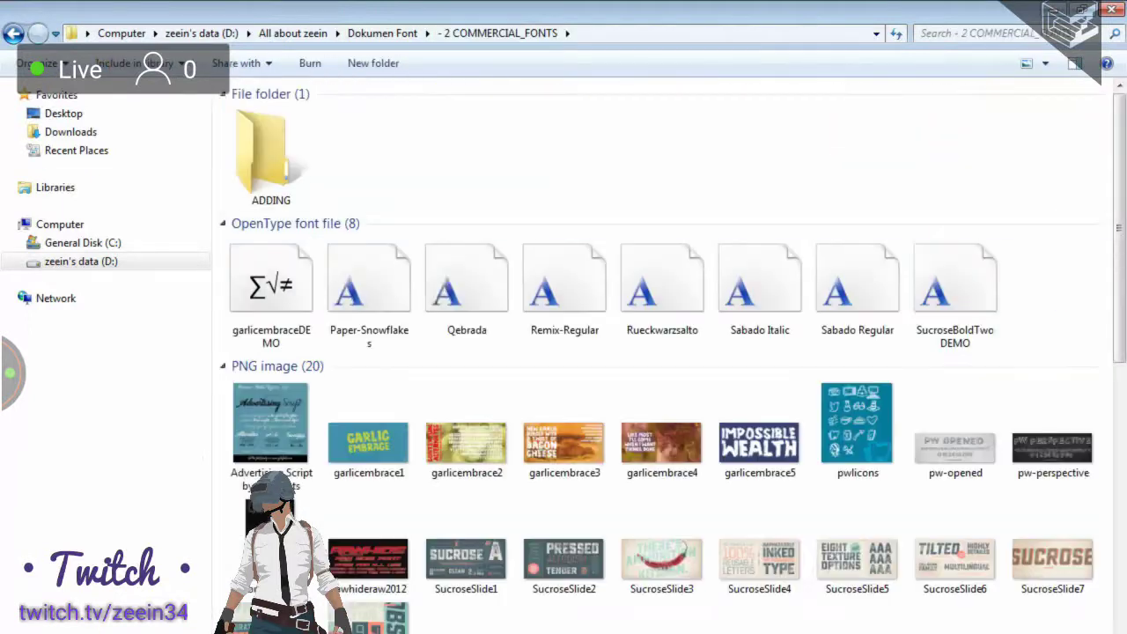
# Scroll through the font previews in - 2 COMMERCIAL_FONTS.
pyautogui.scroll(-5, 942, 396)
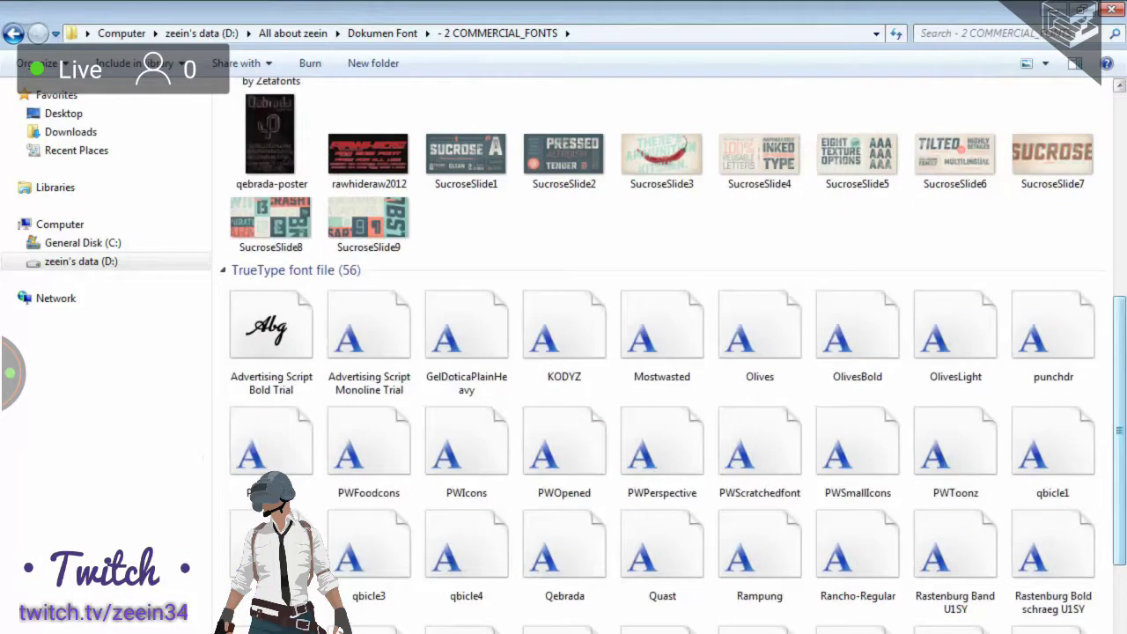
pyautogui.scroll(-1, 942, 397)
pyautogui.scroll(-2, 943, 400)
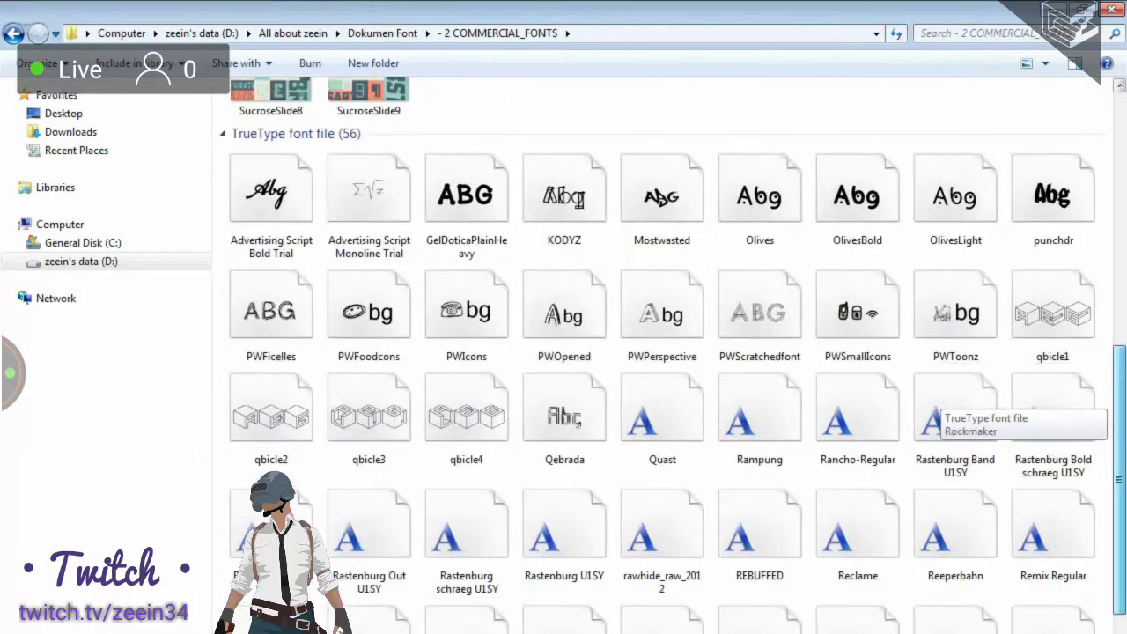
pyautogui.scroll(-1, 942, 401)
pyautogui.scroll(-2, 943, 401)
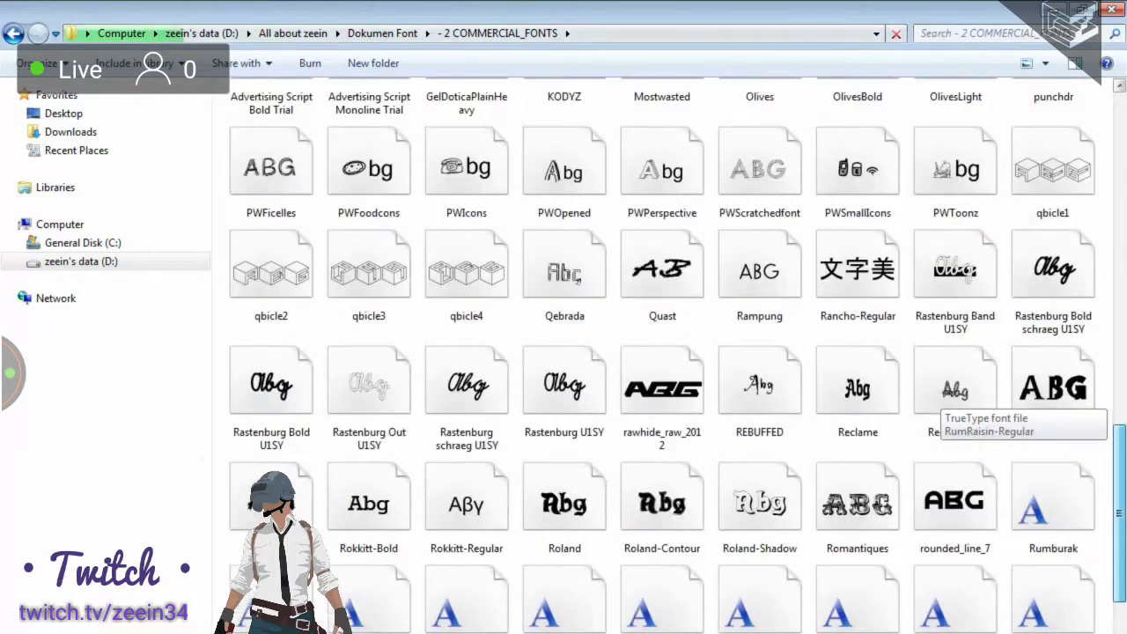
pyautogui.scroll(-2, 942, 401)
pyautogui.scroll(-1, 942, 401)
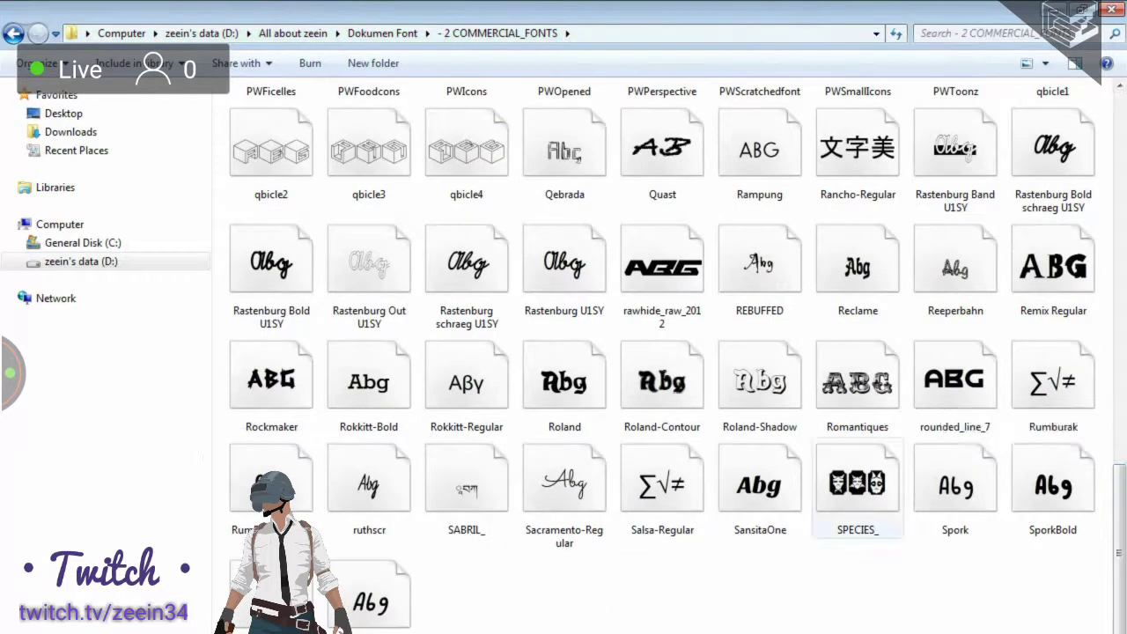
# Change the Kijang text's font to Sans in GIMP.
pyautogui.hotkey('alt', 'Tab')
pyautogui.write('Sans')
pyautogui.scroll(-1, 477, 308)
# Apply Sansita One to the Kijang text and nudge it slightly right and down.
pyautogui.click(458, 342)
pyautogui.press('Escape')
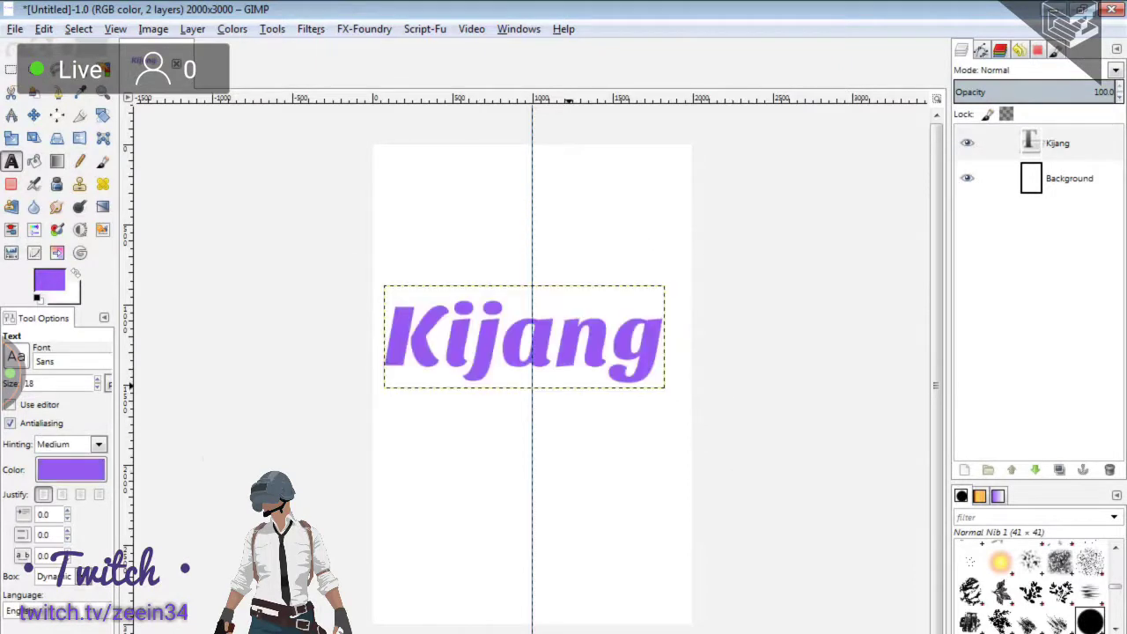
pyautogui.press('m')
pyautogui.moveTo(616, 348); pyautogui.dragTo(624, 356)
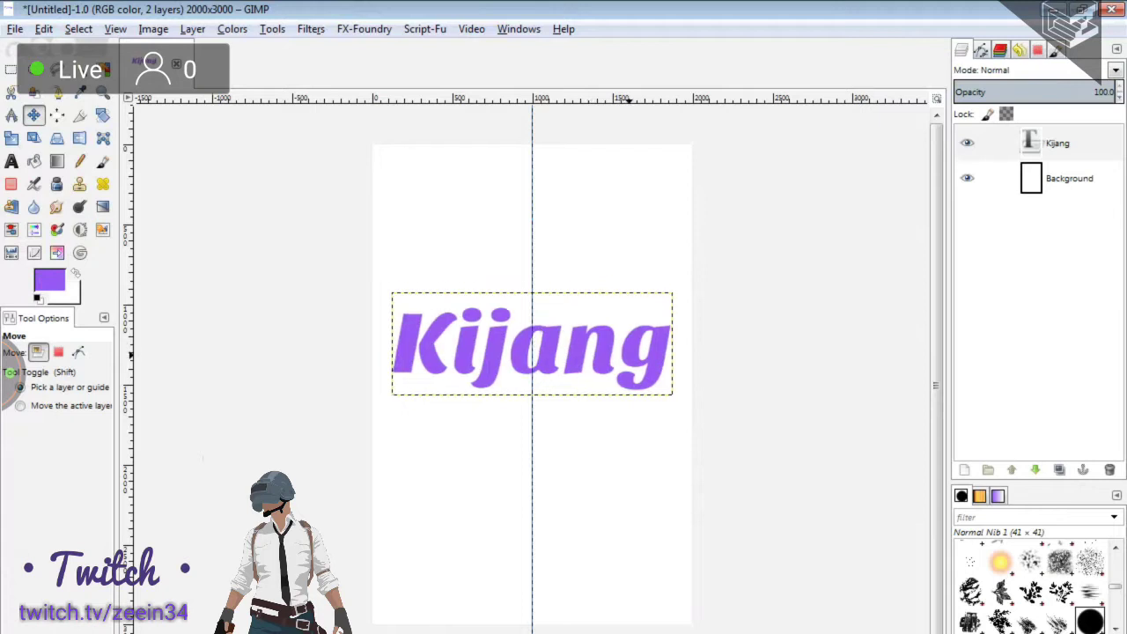
pyautogui.press('t')
pyautogui.click(625, 356)
pyautogui.hotkey('ctrl', 'a')
pyautogui.scroll(-16, 620, 271)
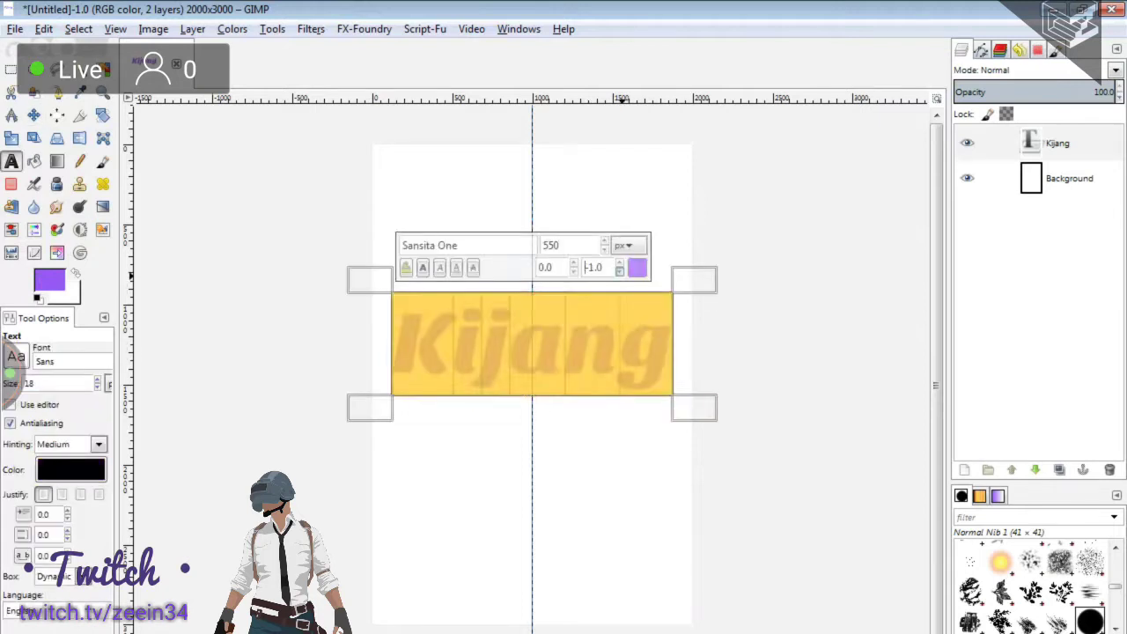
pyautogui.scroll(-10, 620, 270)
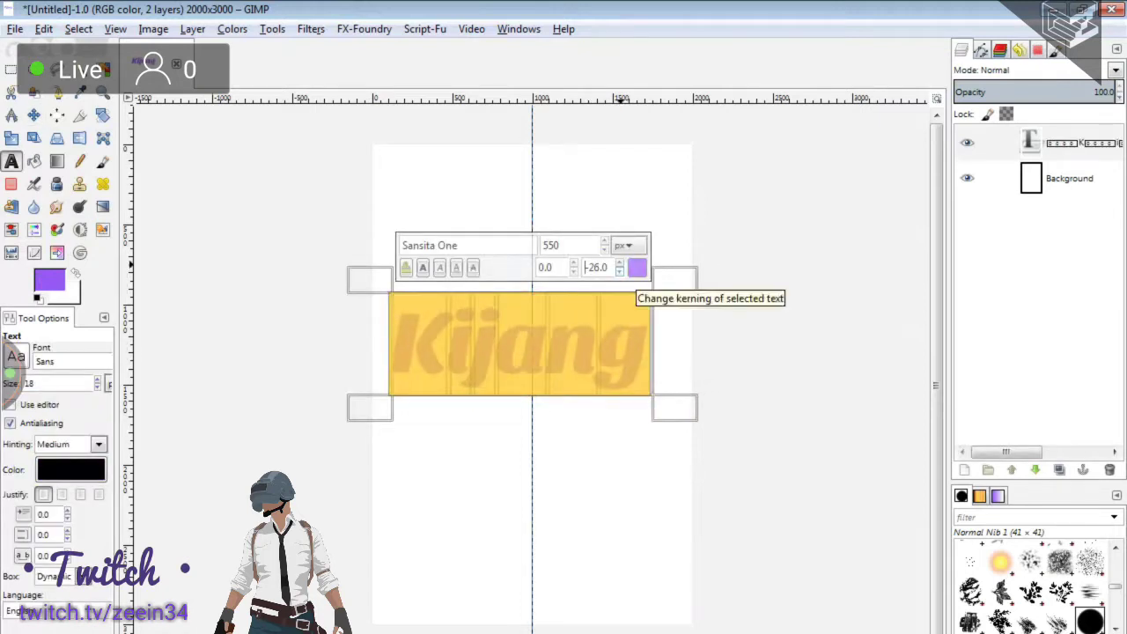
pyautogui.press('Escape')
pyautogui.press('m')
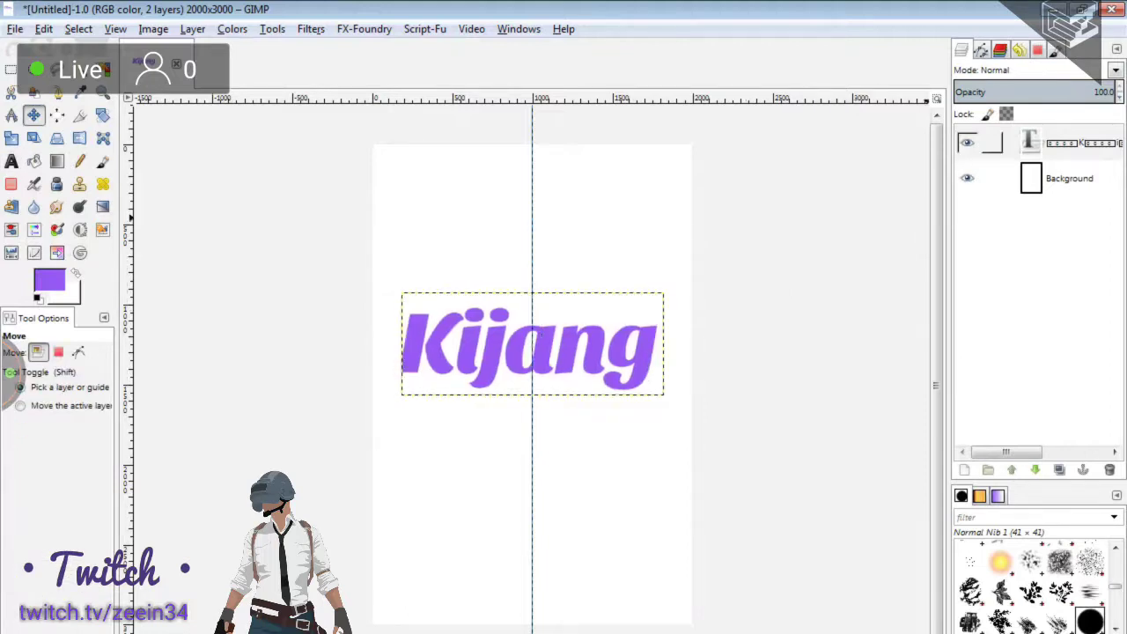
# Duplicate the Kijang layer, move the copy below, and change its text to Innova.
pyautogui.rightClick(1038, 143)
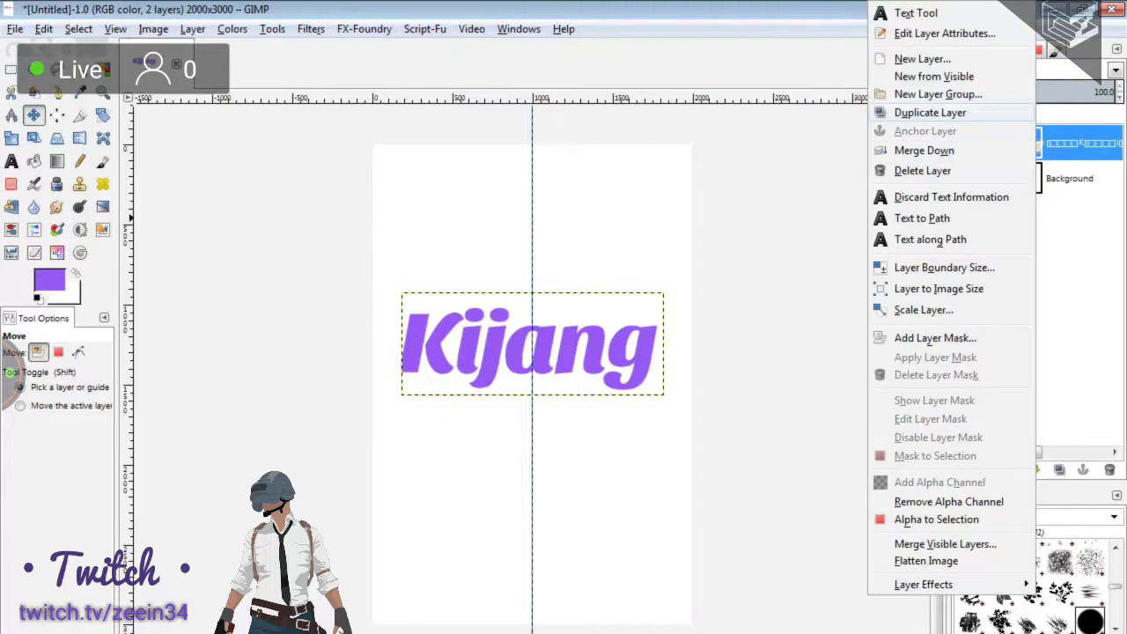
pyautogui.click(930, 113)
pyautogui.moveTo(528, 343); pyautogui.dragTo(528, 429)
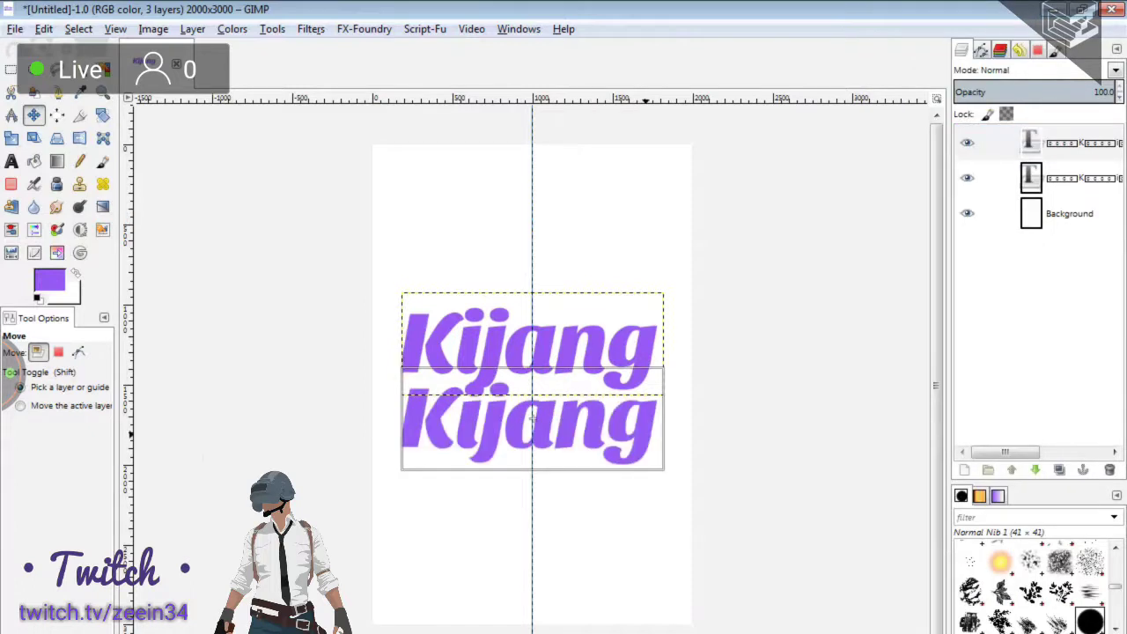
pyautogui.press('t')
pyautogui.click(455, 439)
pyautogui.press('Escape')
pyautogui.moveTo(455, 432); pyautogui.dragTo(658, 432)
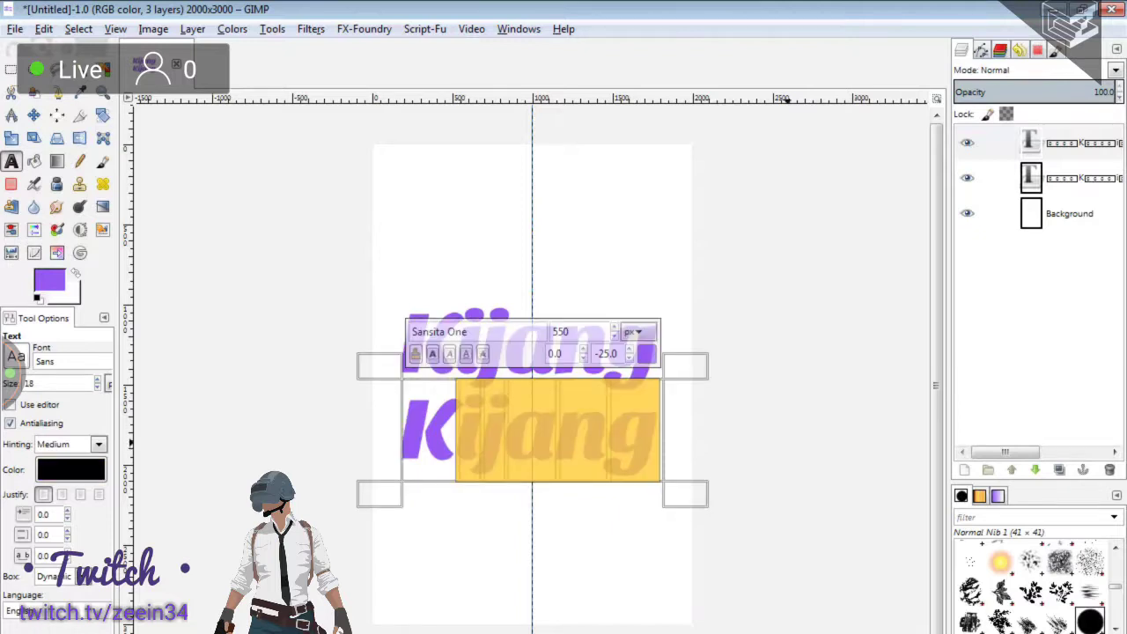
pyautogui.write('Inn')
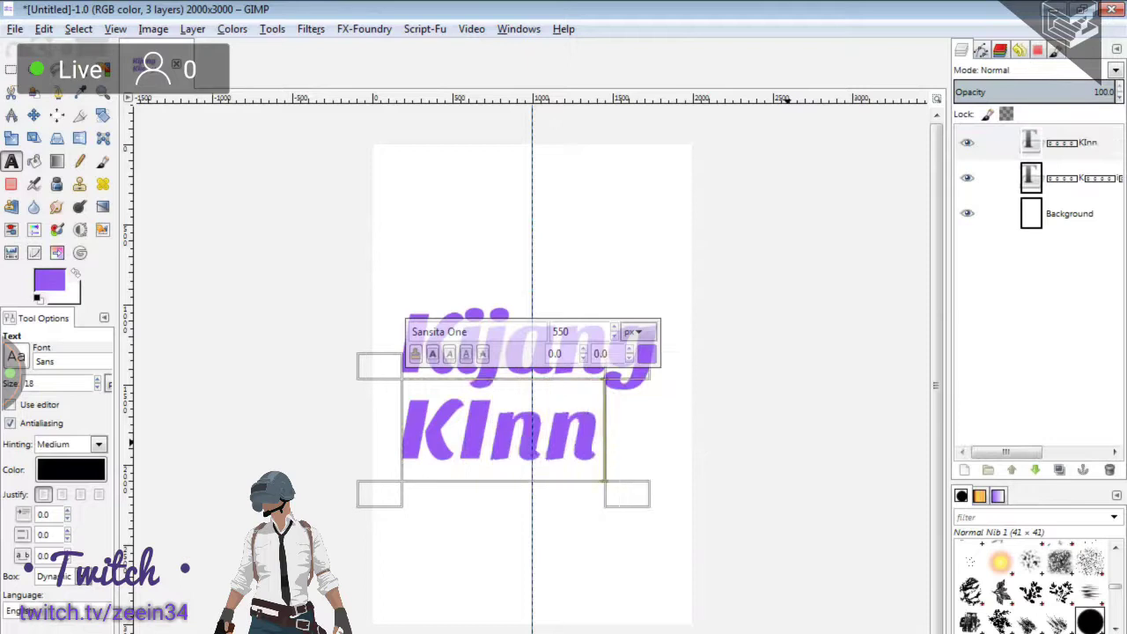
pyautogui.write('ova')
pyautogui.press('Home')
pyautogui.press('Delete')
pyautogui.hotkey('ctrl', 'a')
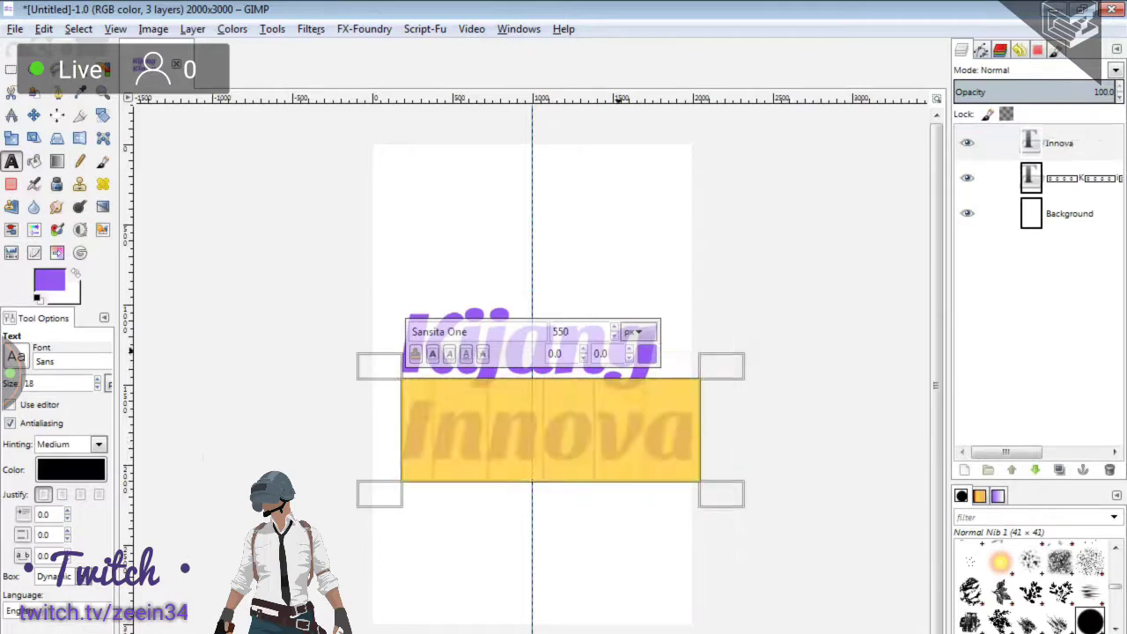
# Tighten the Innova letter spacing and shift the line slightly left.
pyautogui.press('Down')
pyautogui.press('Down')
pyautogui.press('Down')
pyautogui.press('Down')
pyautogui.press('Down')
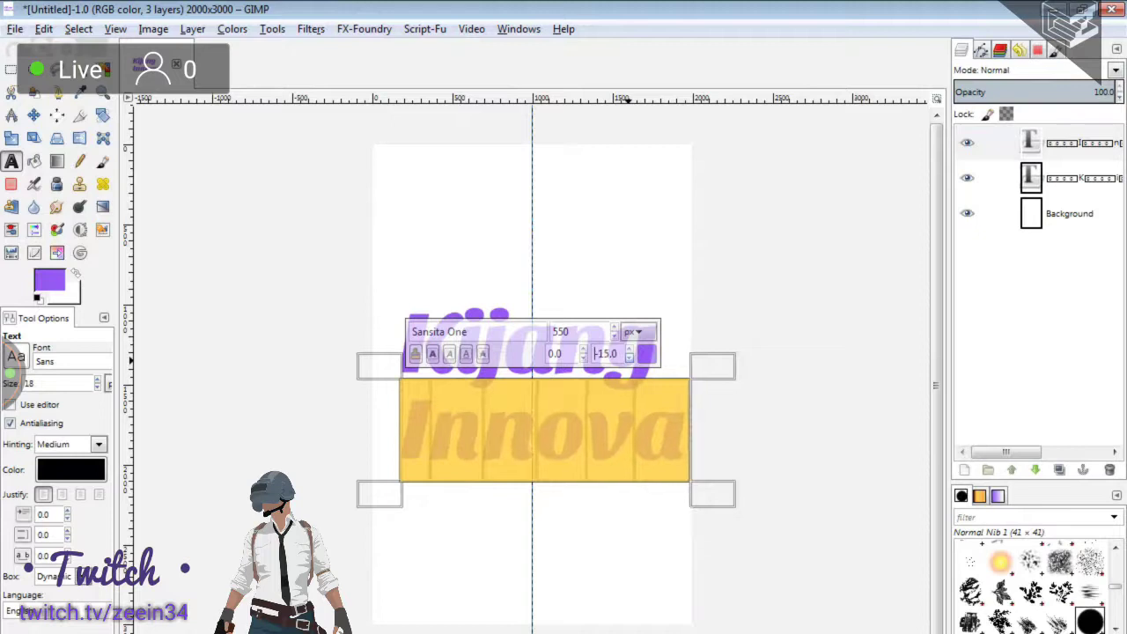
pyautogui.press('Escape')
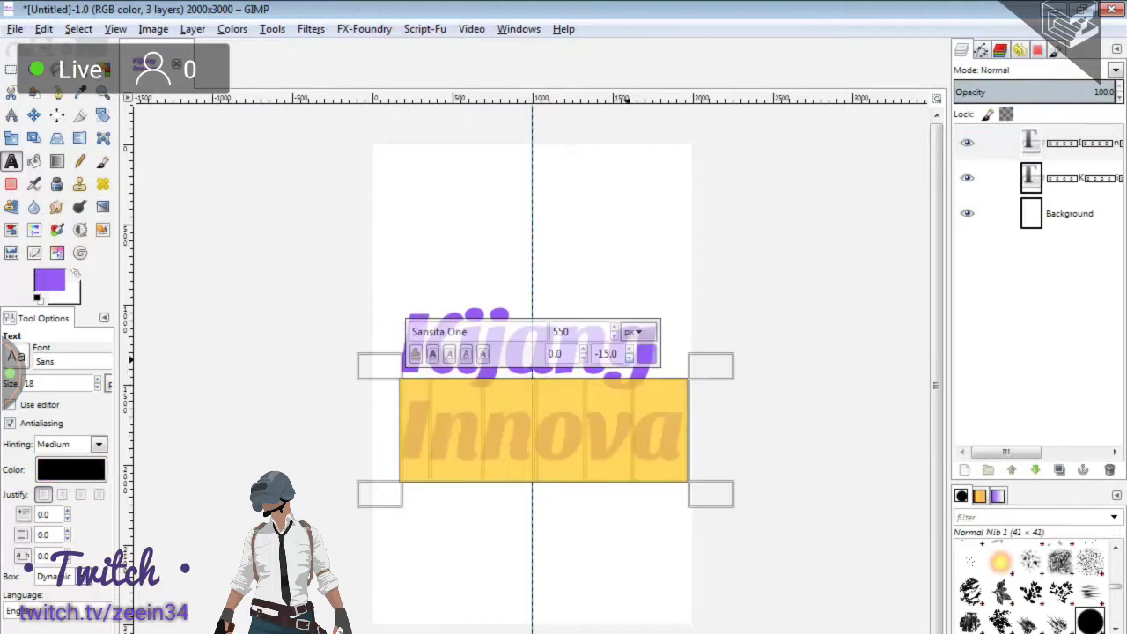
pyautogui.scroll(-5, 629, 357)
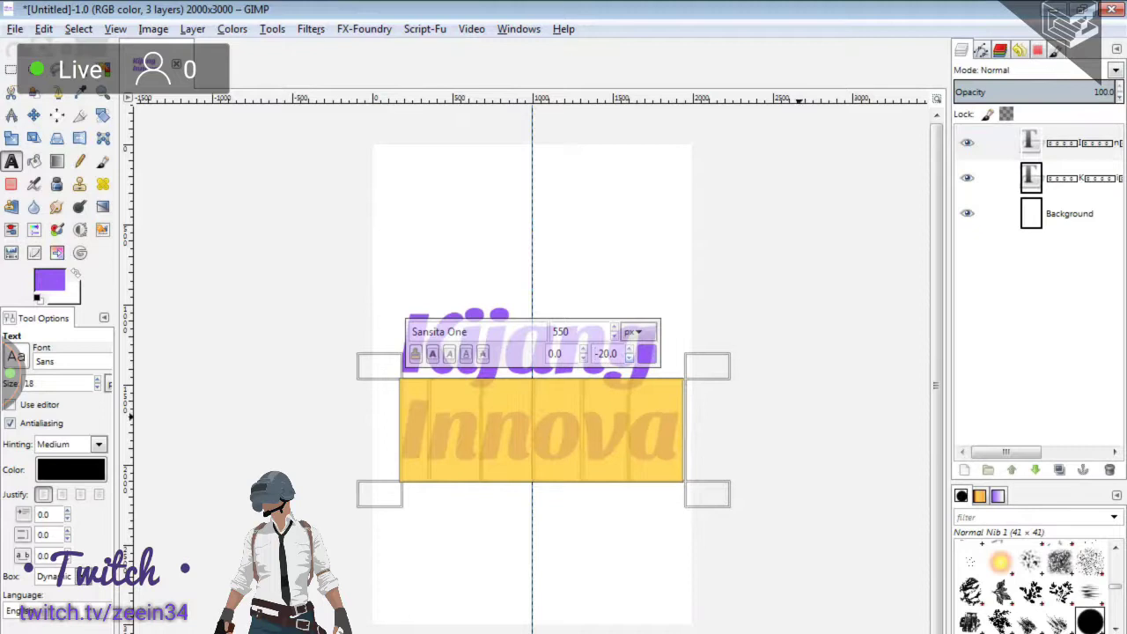
pyautogui.press('Escape')
pyautogui.press('m')
pyautogui.moveTo(666, 423); pyautogui.dragTo(656, 423)
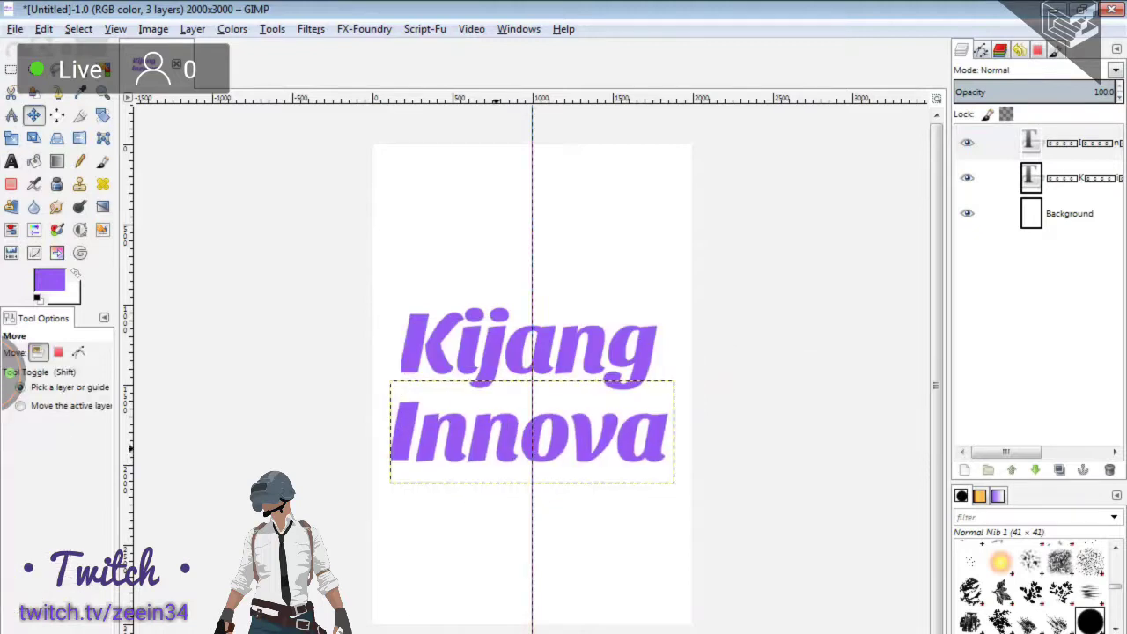
# Set the Innova text's kerning to 0.
pyautogui.press('t')
pyautogui.click(662, 440)
pyautogui.hotkey('ctrl', 'a')
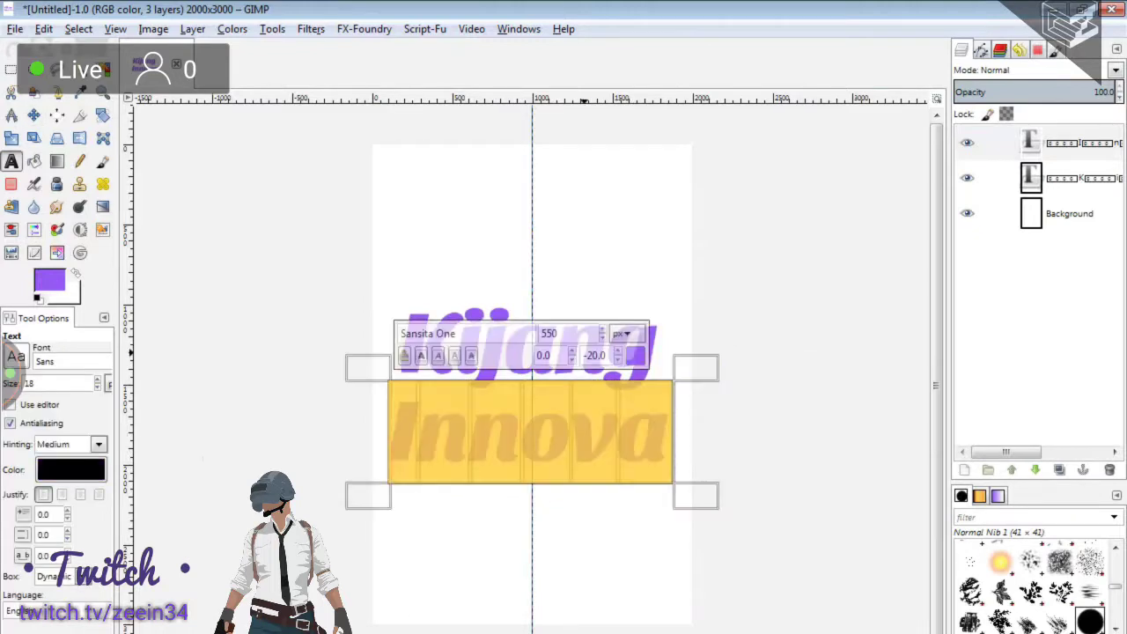
pyautogui.doubleClick(592, 354)
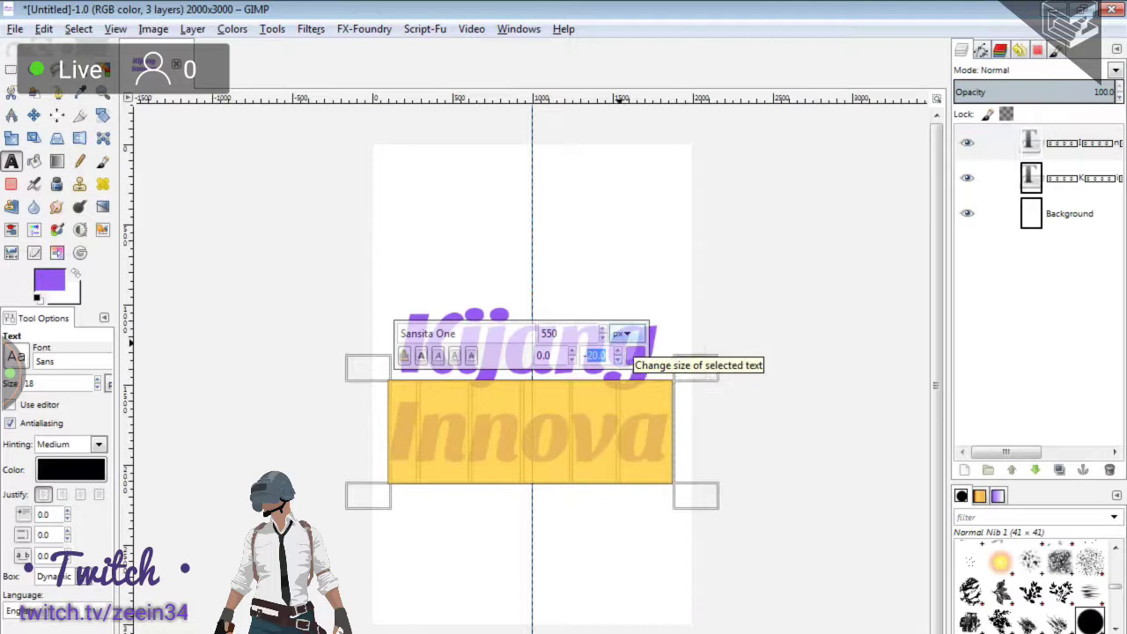
pyautogui.scroll(-7, 617, 356)
pyautogui.scroll(-20, 618, 355)
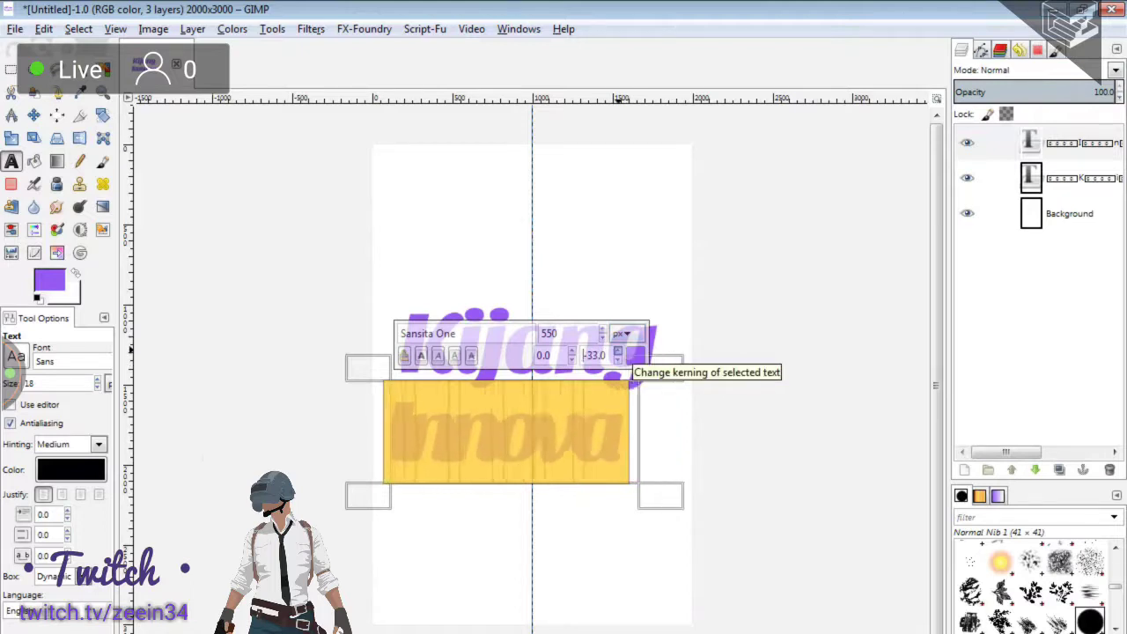
pyautogui.scroll(20, 618, 355)
pyautogui.tripleClick(594, 356)
pyautogui.write('-0')
pyautogui.press('Return')
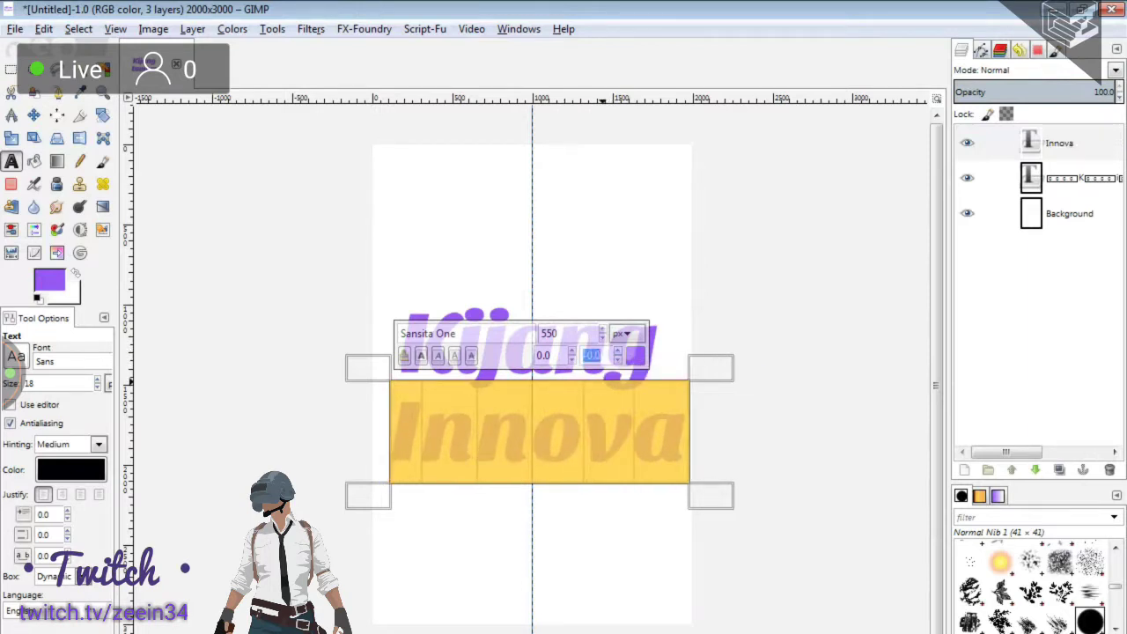
# Move the Innova line up closer to Kijang.
pyautogui.press('Escape')
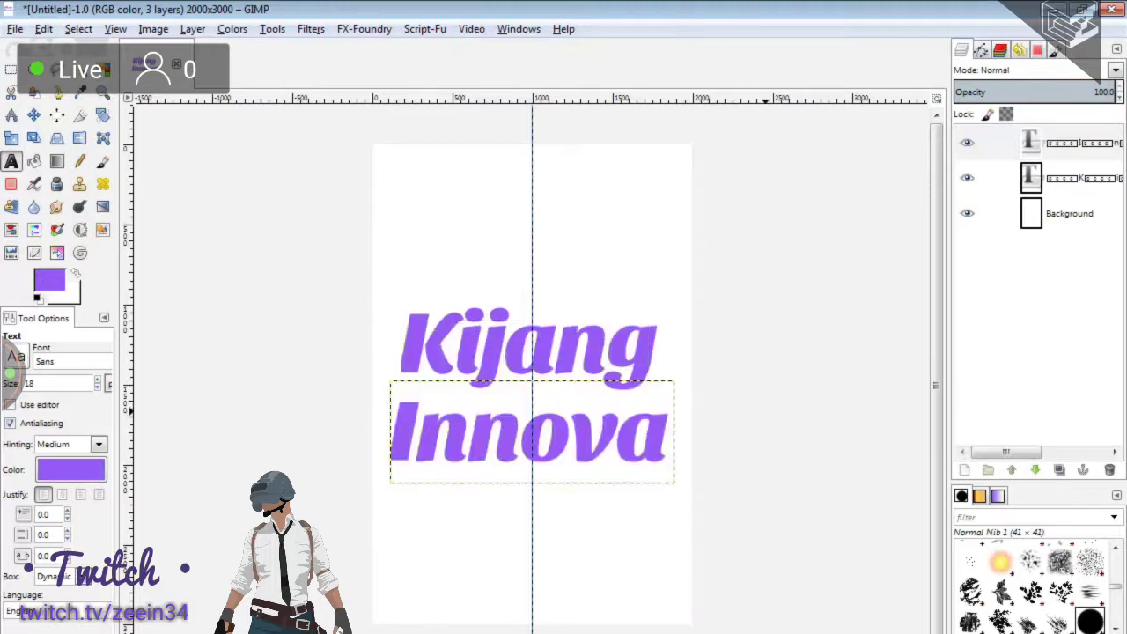
pyautogui.press('m')
pyautogui.moveTo(654, 427); pyautogui.dragTo(654, 418)
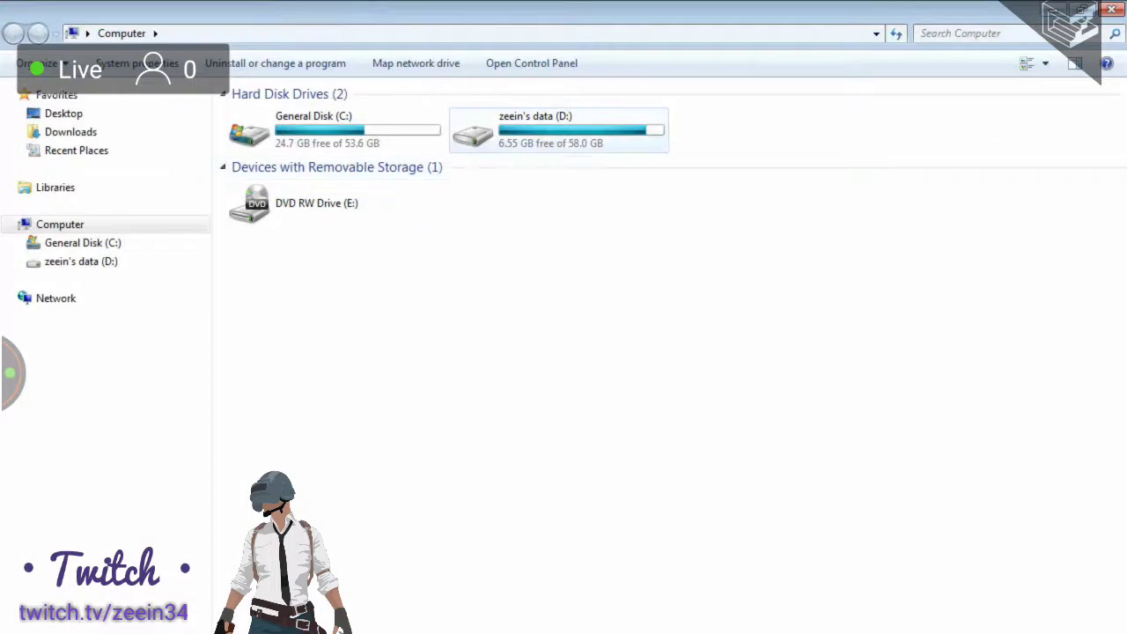
pyautogui.doubleClick(556, 129)
# Browse to D:\All about zeein\Dokumen Gambar\HD Icons\Transportation, car, bus, industrial and open the car logo image.
pyautogui.doubleClick(945, 205)
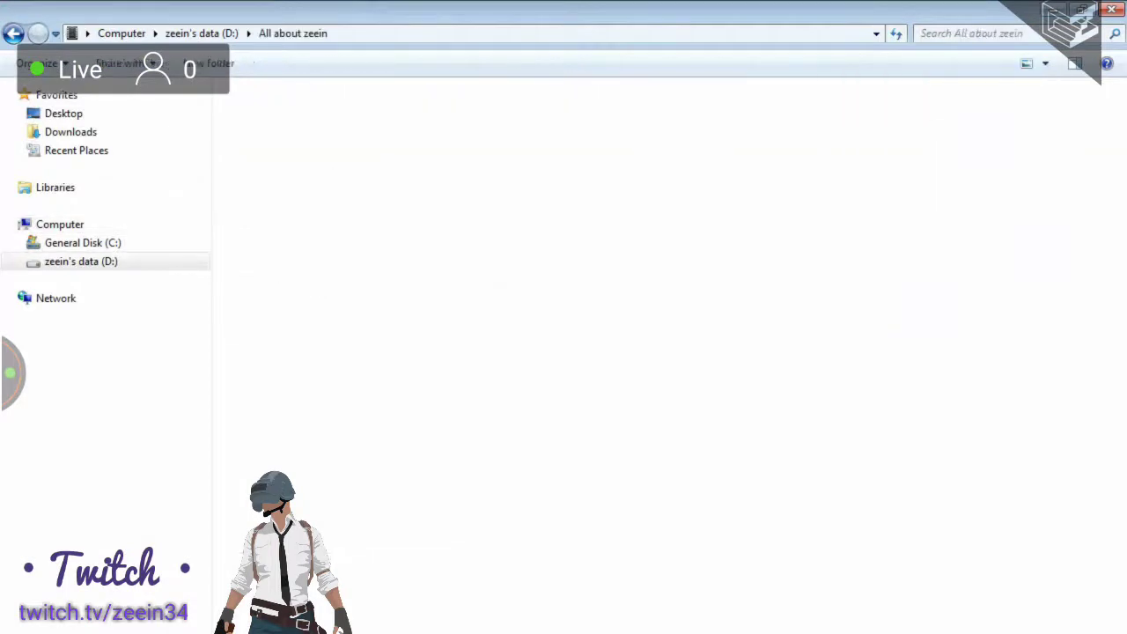
pyautogui.doubleClick(466, 340)
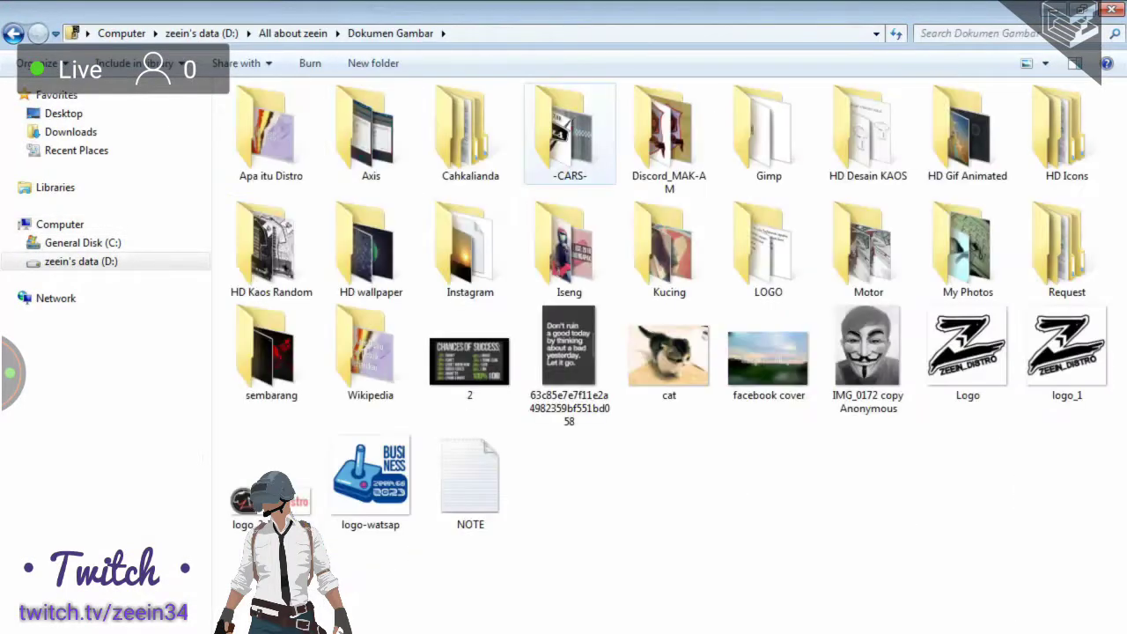
pyautogui.doubleClick(1065, 132)
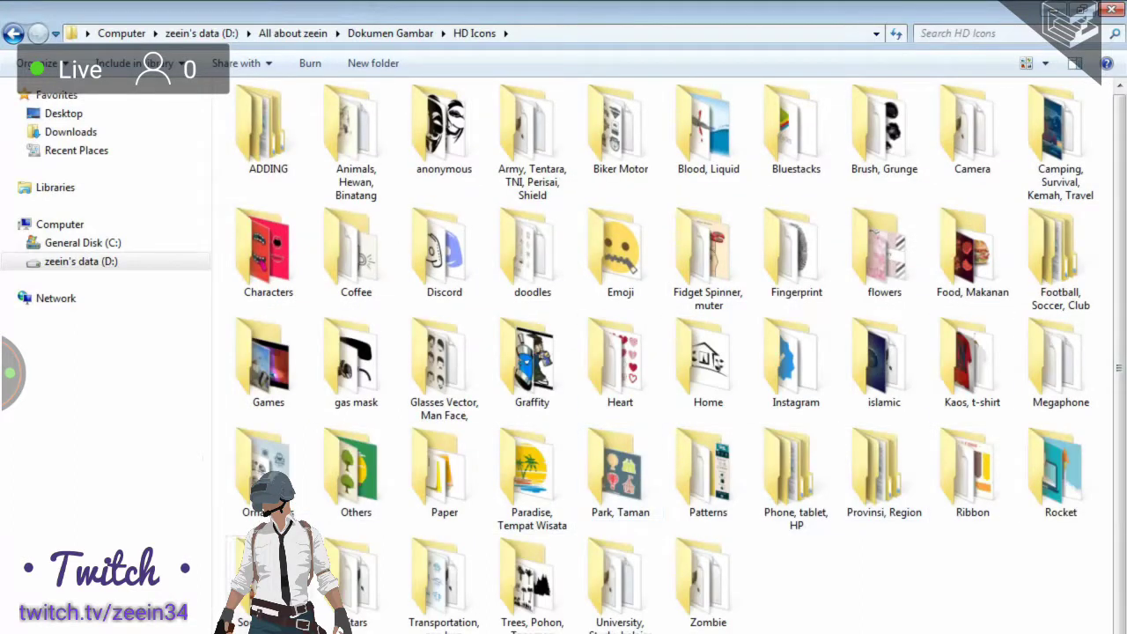
pyautogui.doubleClick(445, 585)
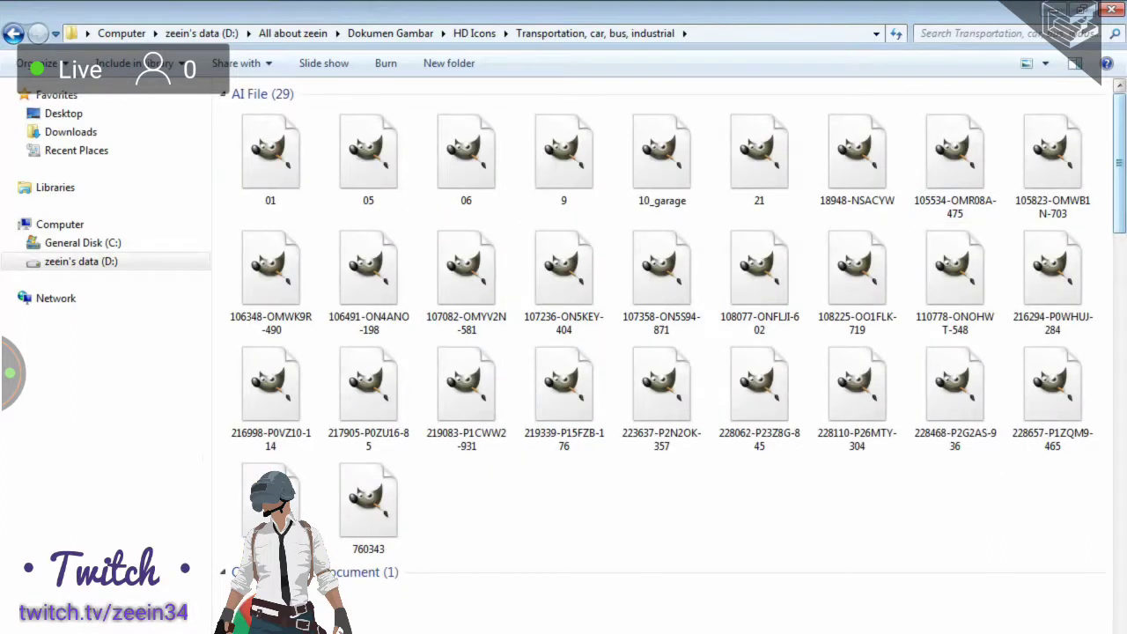
pyautogui.scroll(-10, 938, 146)
pyautogui.scroll(-5, 938, 150)
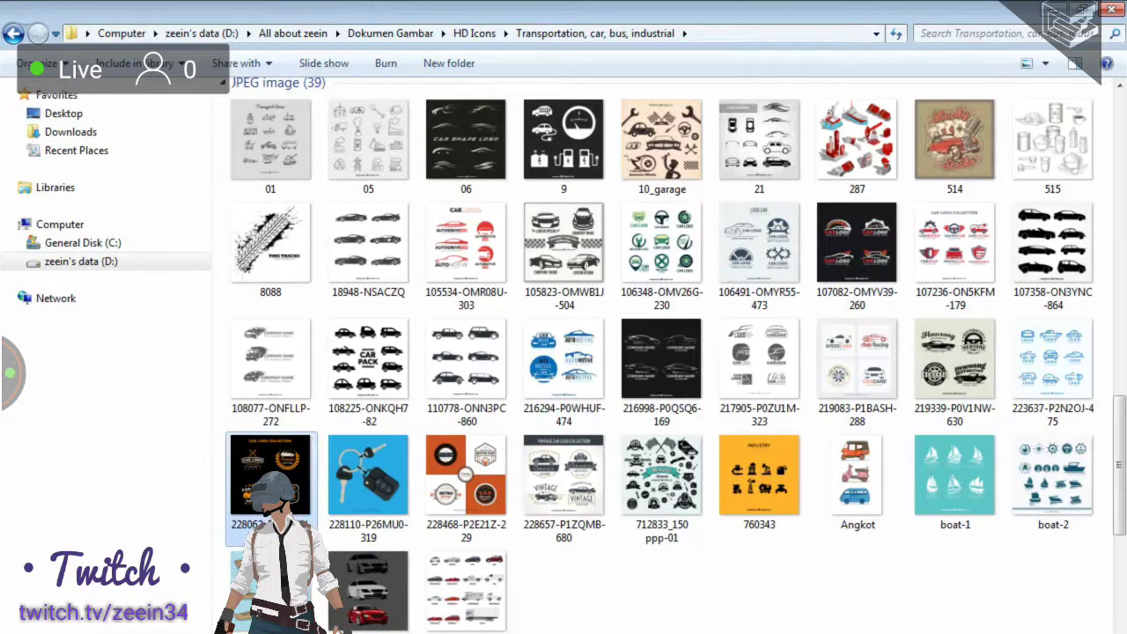
pyautogui.press('Return')
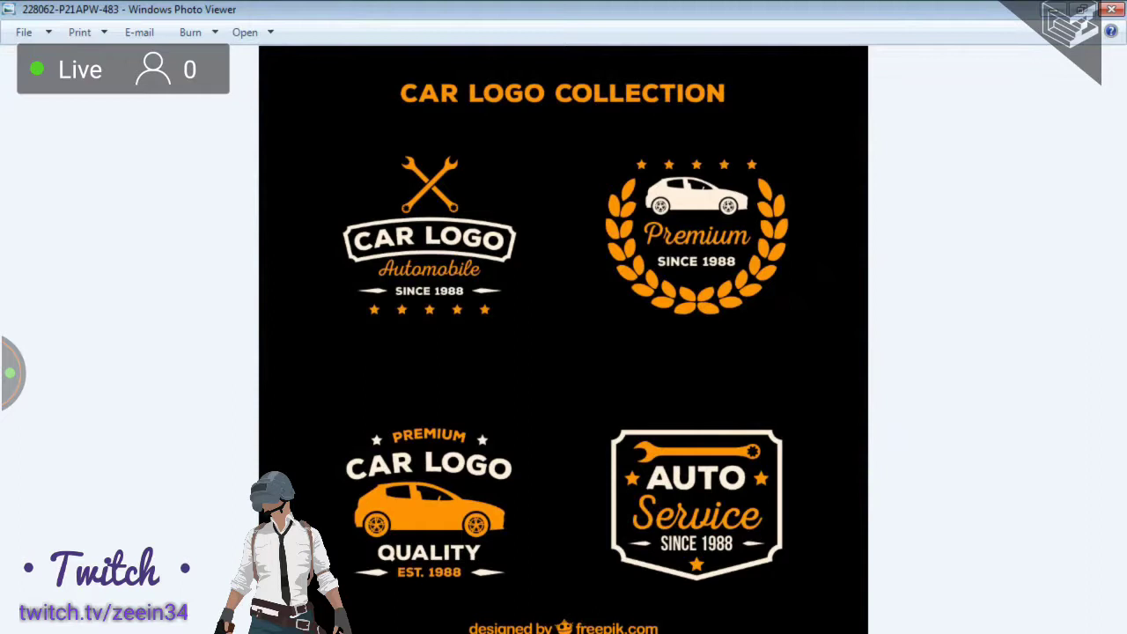
# Snip the Premium laurel badge to the clipboard and close the image viewer.
pyautogui.press('Print')
pyautogui.moveTo(584, 132); pyautogui.dragTo(806, 333)
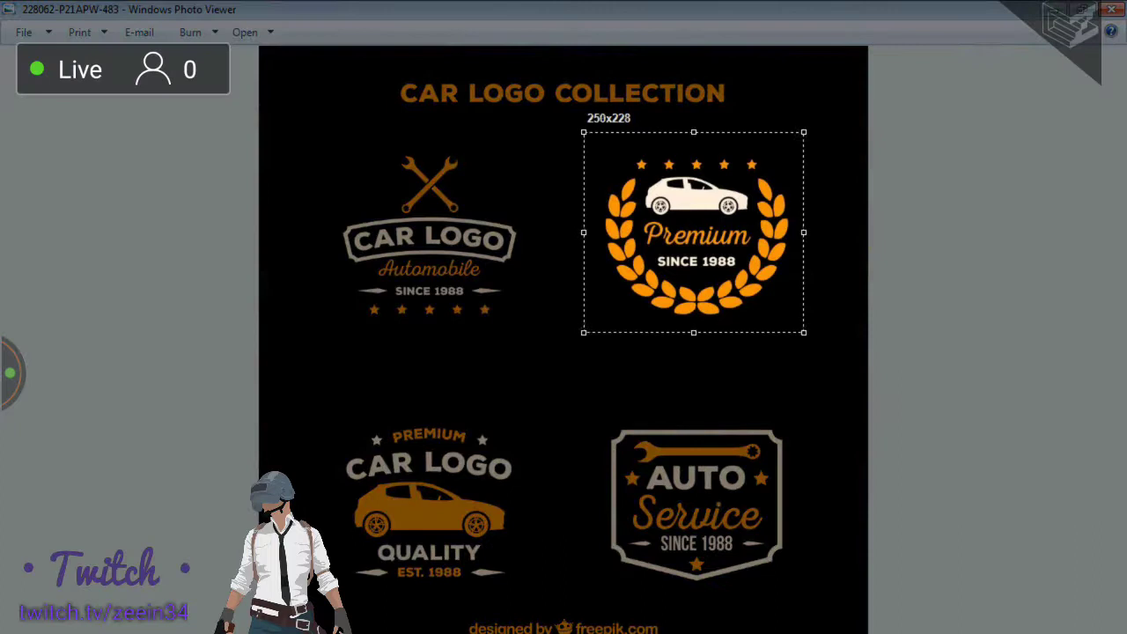
pyautogui.hotkey('ctrl', 'c')
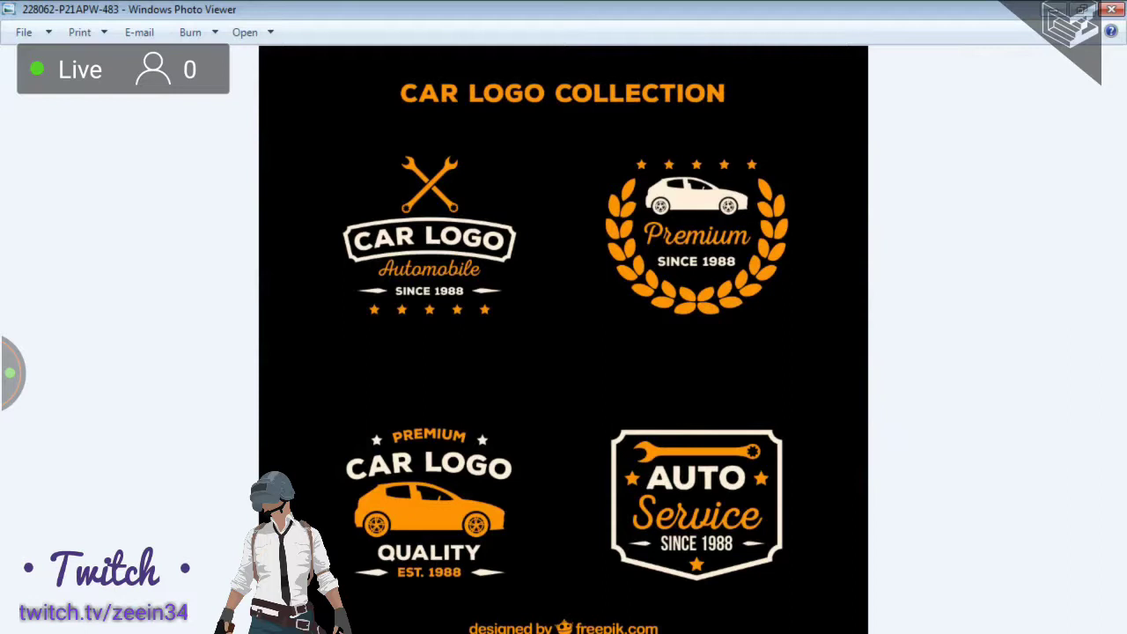
pyautogui.click(1054, 9)
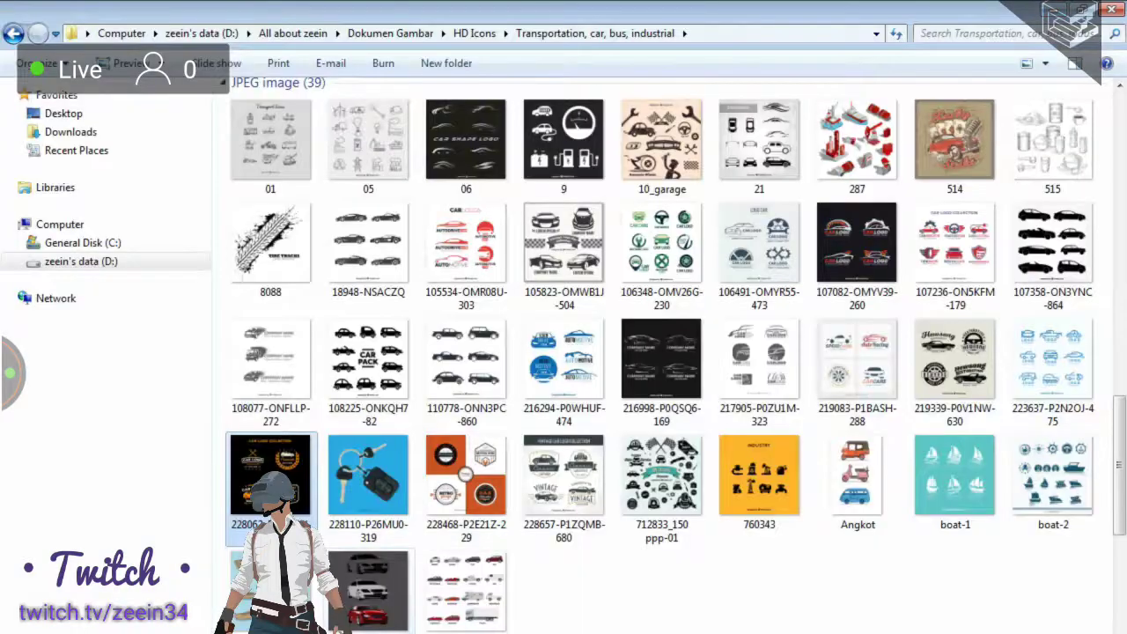
# Rename the car logo image to 'cool tshirt design' and return to GIMP.
pyautogui.press('F2')
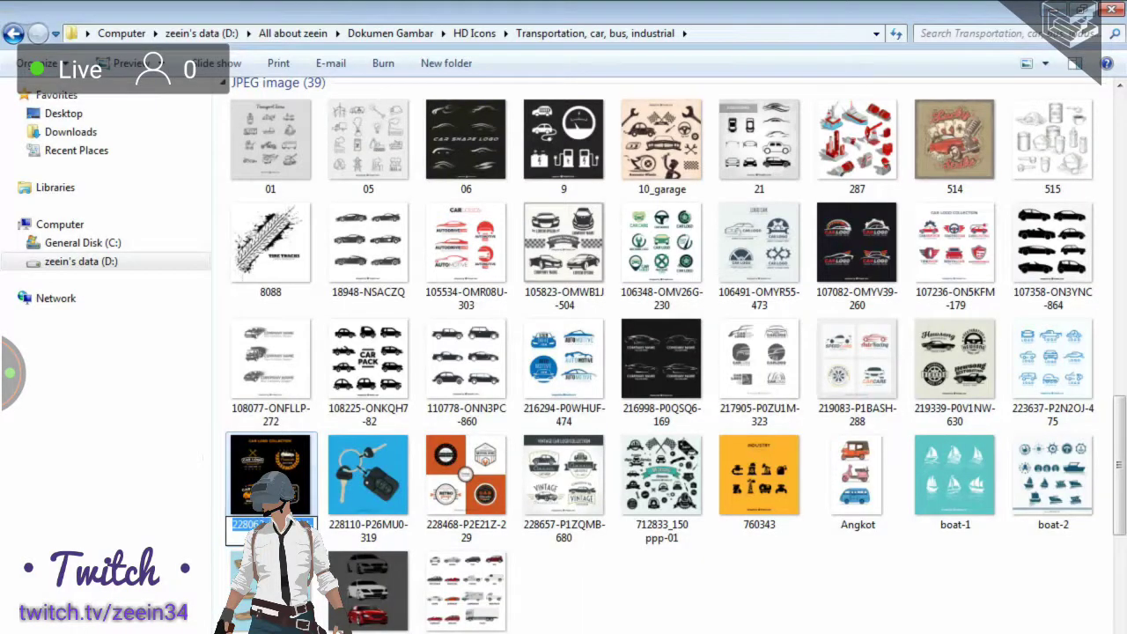
pyautogui.write('co')
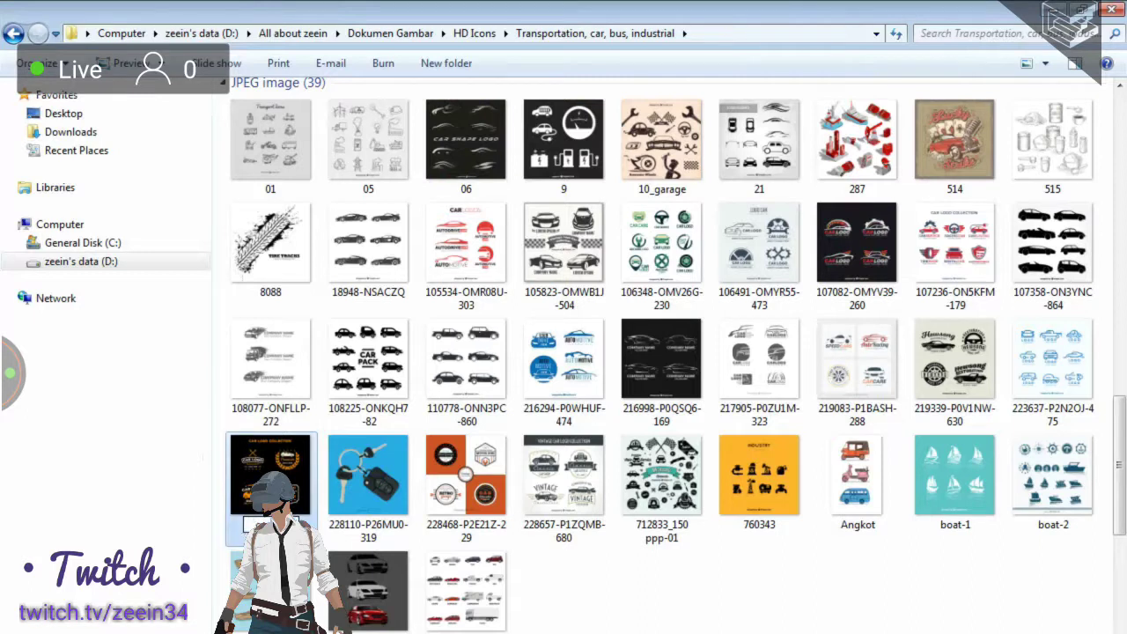
pyautogui.write('ol t')
pyautogui.press('Return')
pyautogui.hotkey('alt', 'Tab')
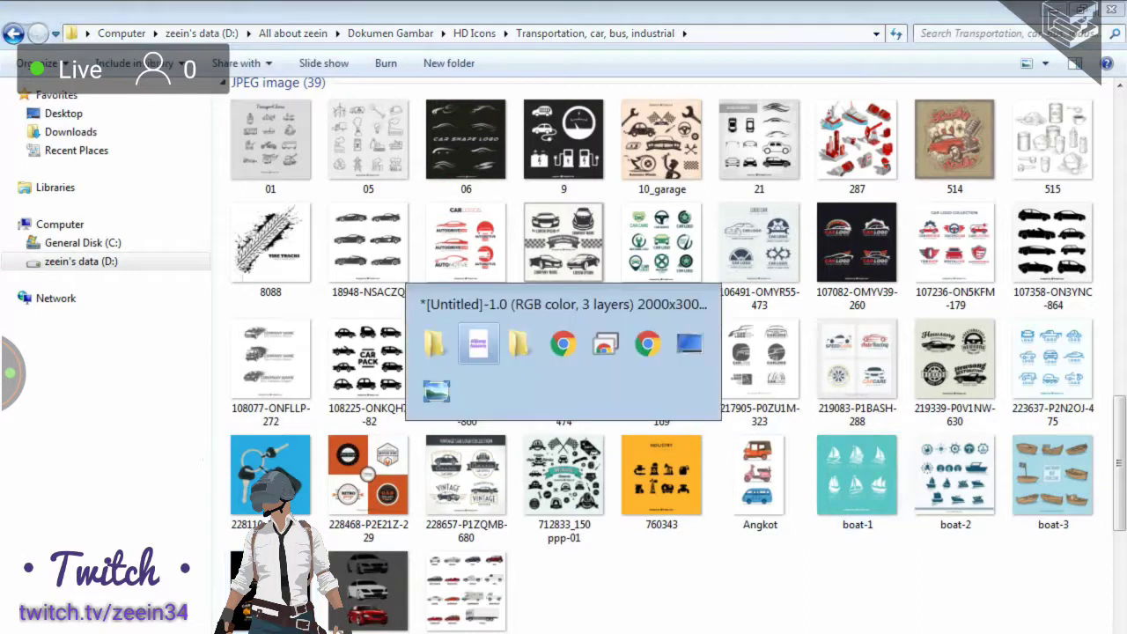
pyautogui.hotkey('alt', 'Tab')
pyautogui.hotkey('alt', 'shift', 'Tab')
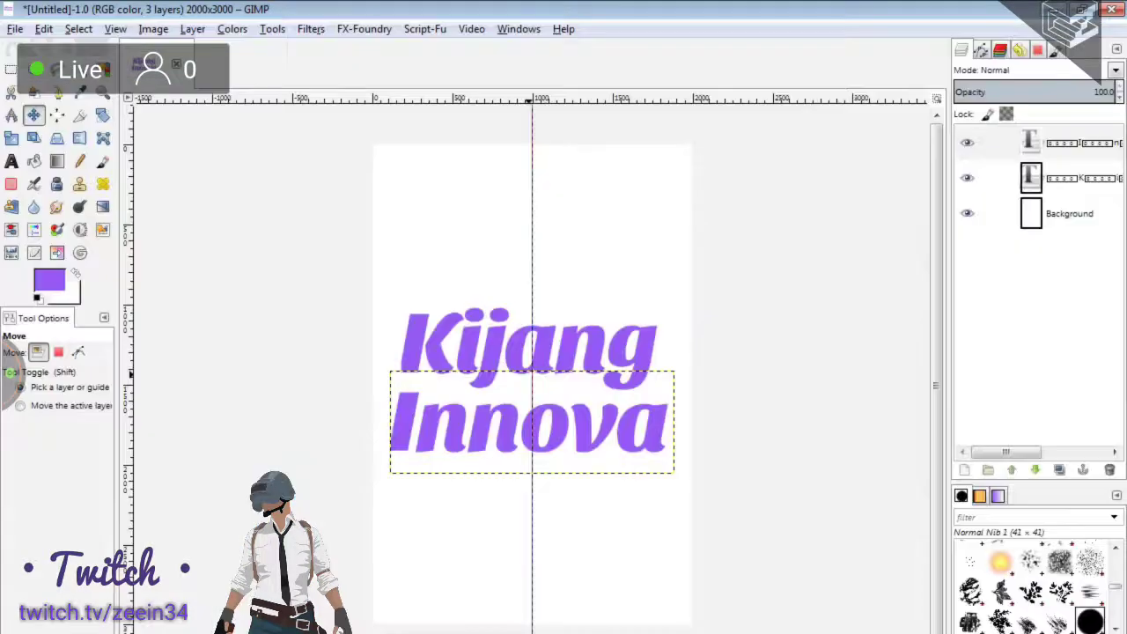
pyautogui.click(79, 351)
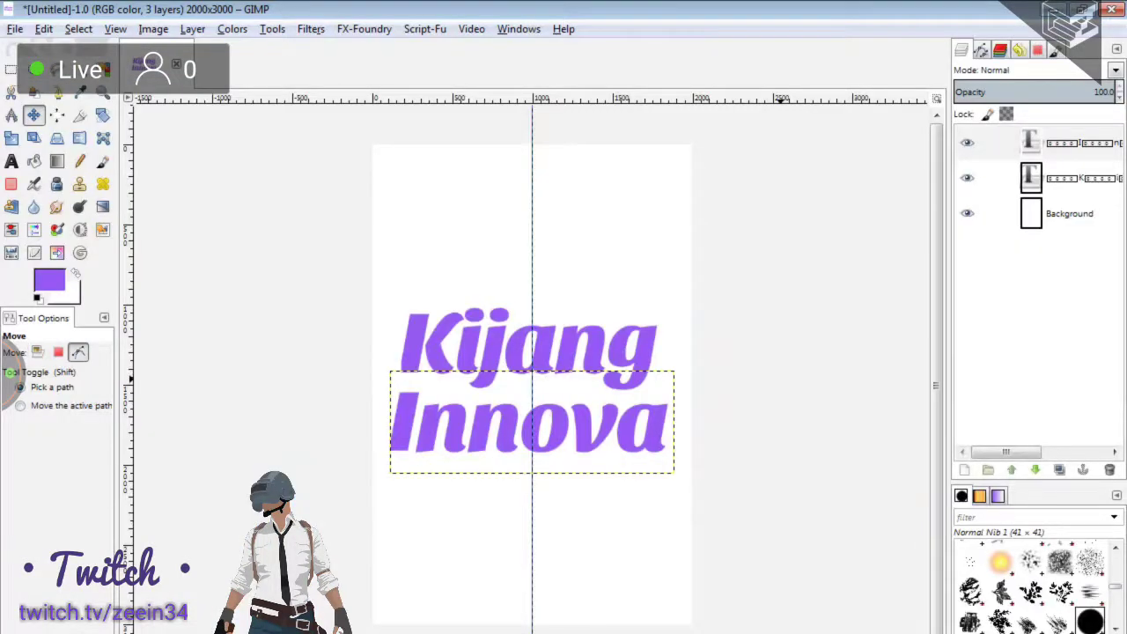
# In Open Image, browse to D:\All about zeein\Dokumen Gambar\HD Icons.
pyautogui.hotkey('ctrl', 'o')
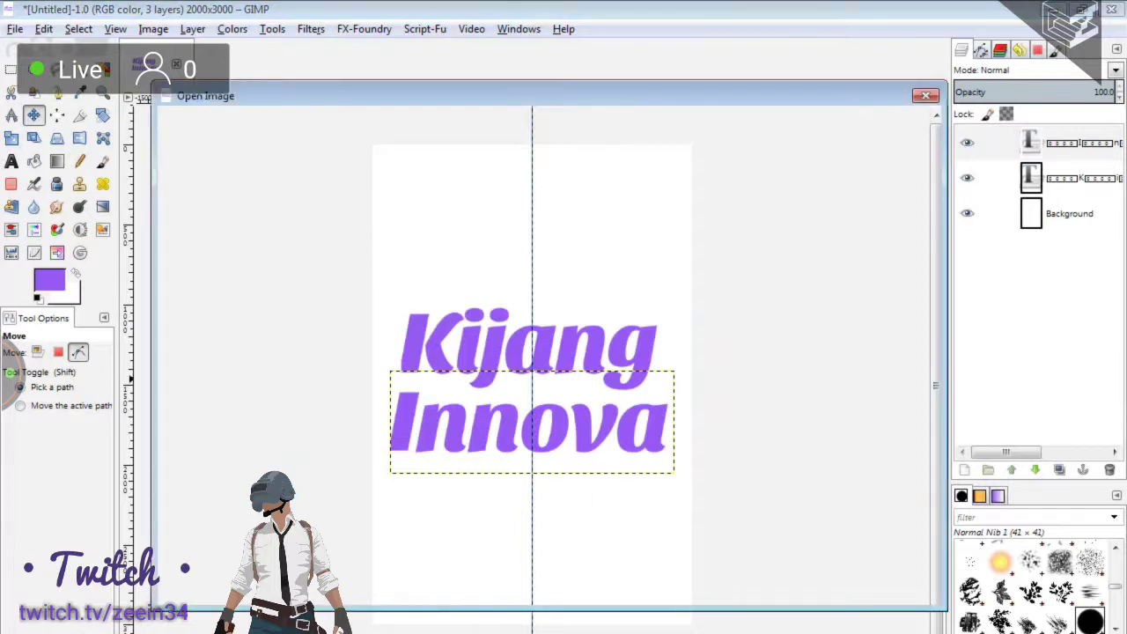
pyautogui.press('Escape')
pyautogui.hotkey('alt', 'f')
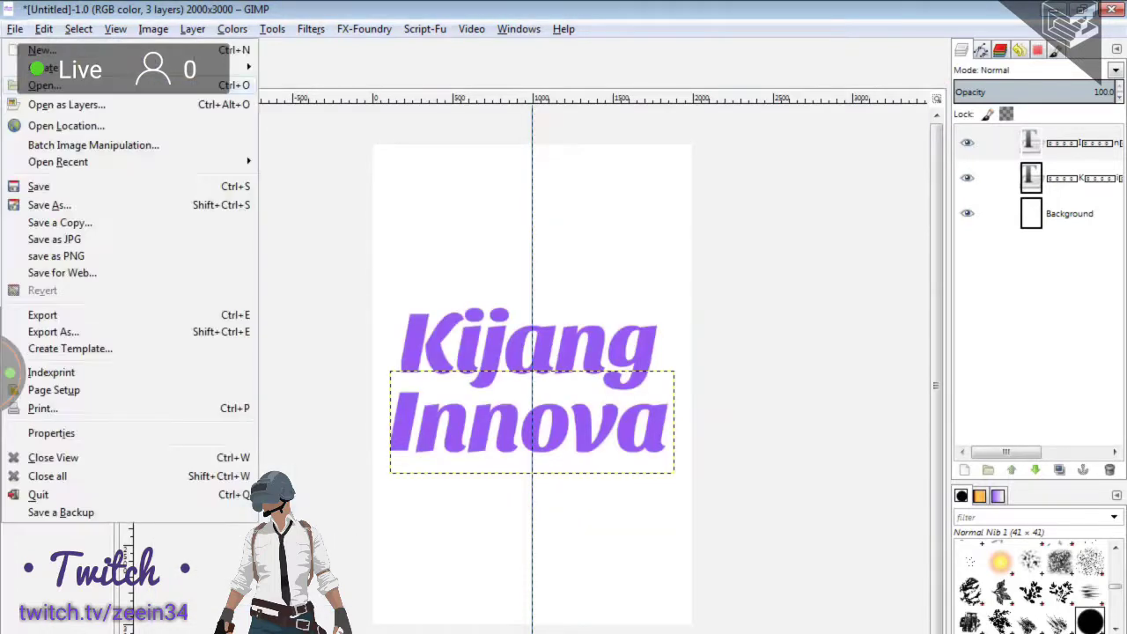
pyautogui.press('Return')
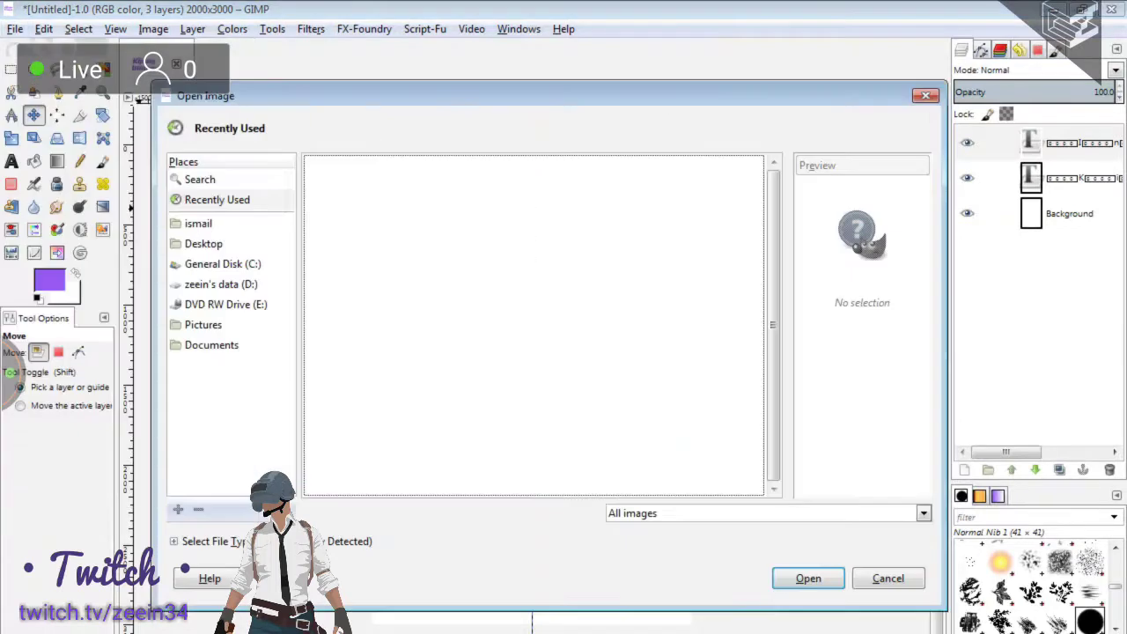
pyautogui.click(221, 284)
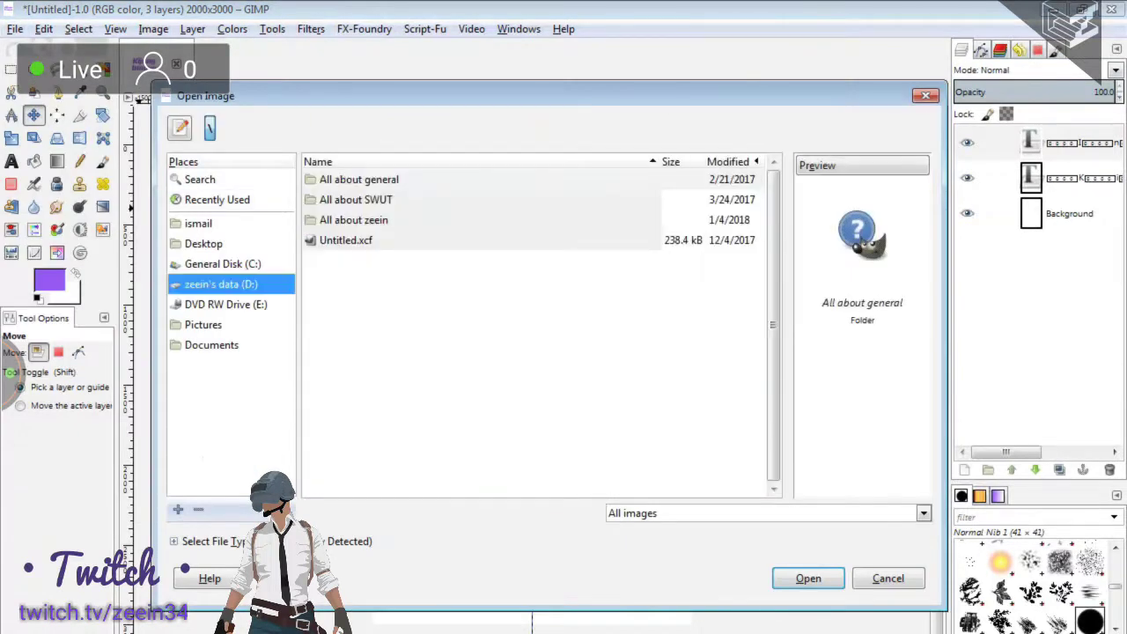
pyautogui.doubleClick(347, 219)
pyautogui.doubleClick(362, 300)
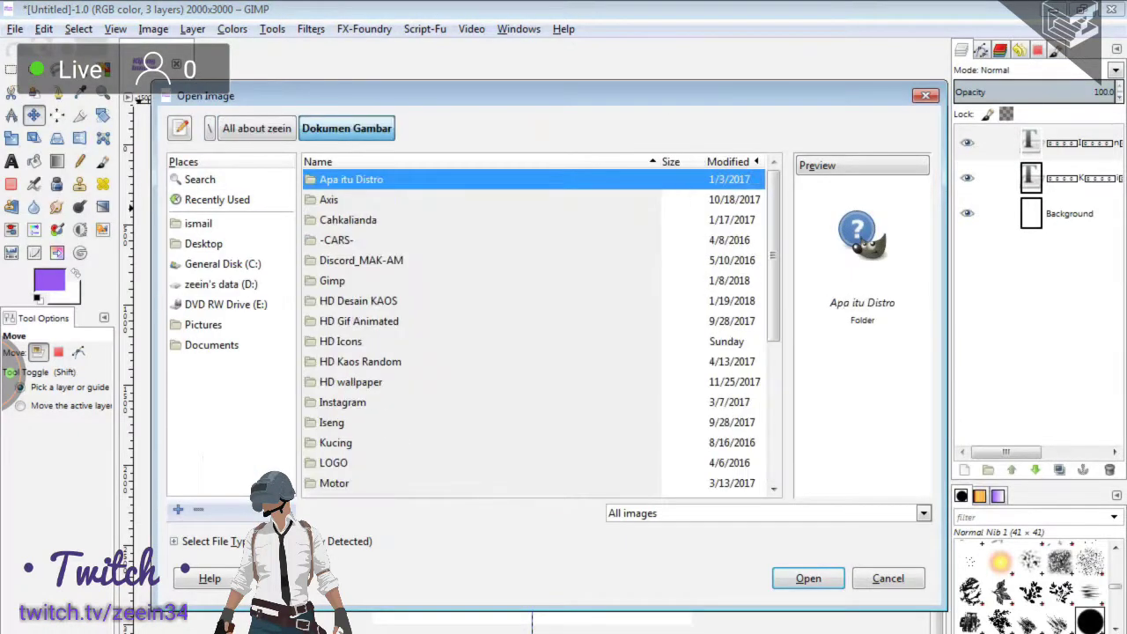
pyautogui.click(340, 341)
pyautogui.press('Return')
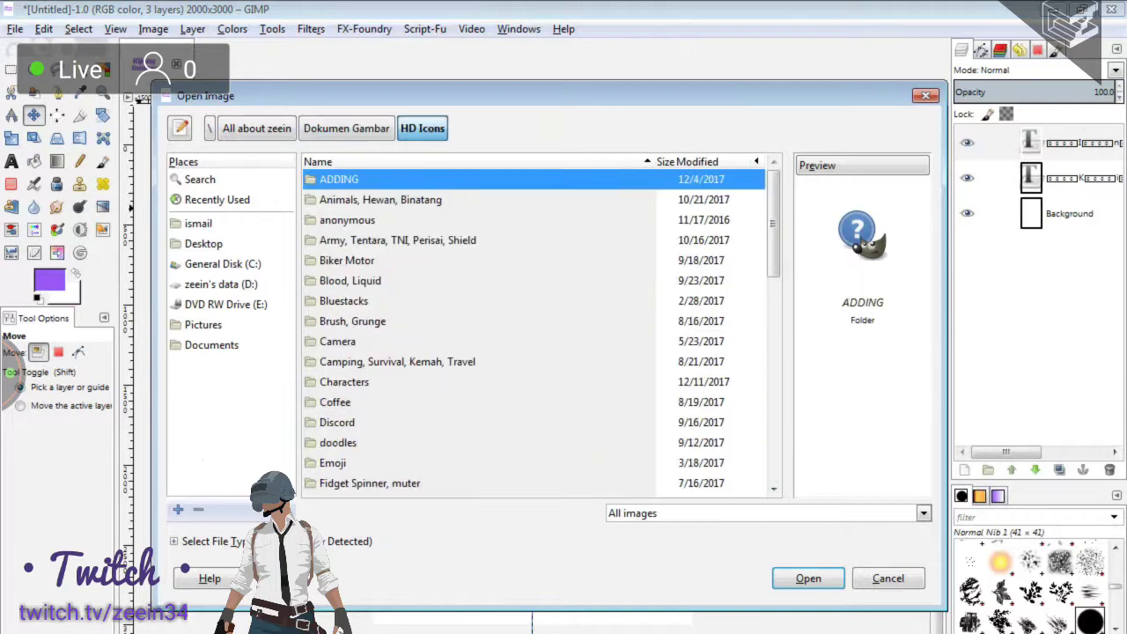
# Open cool tshirt design.jpg from the Transportation, car, bus, industrial folder.
pyautogui.scroll(-5, 533, 335)
pyautogui.click(399, 426)
pyautogui.press('Return')
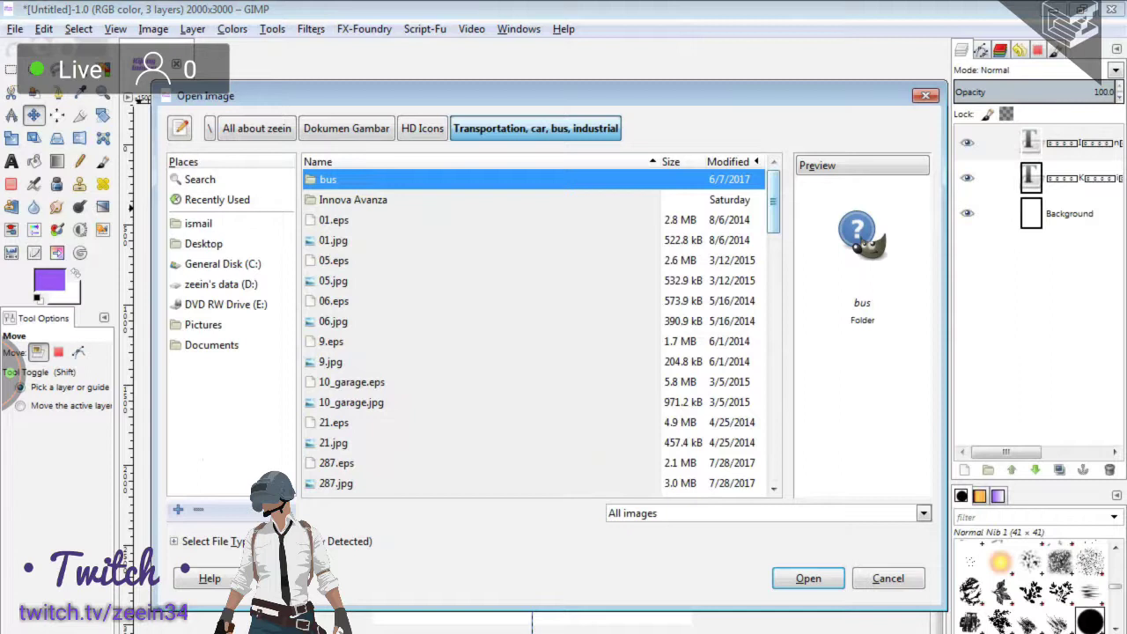
pyautogui.scroll(-10, 533, 335)
pyautogui.scroll(-3, 534, 335)
pyautogui.scroll(-5, 533, 335)
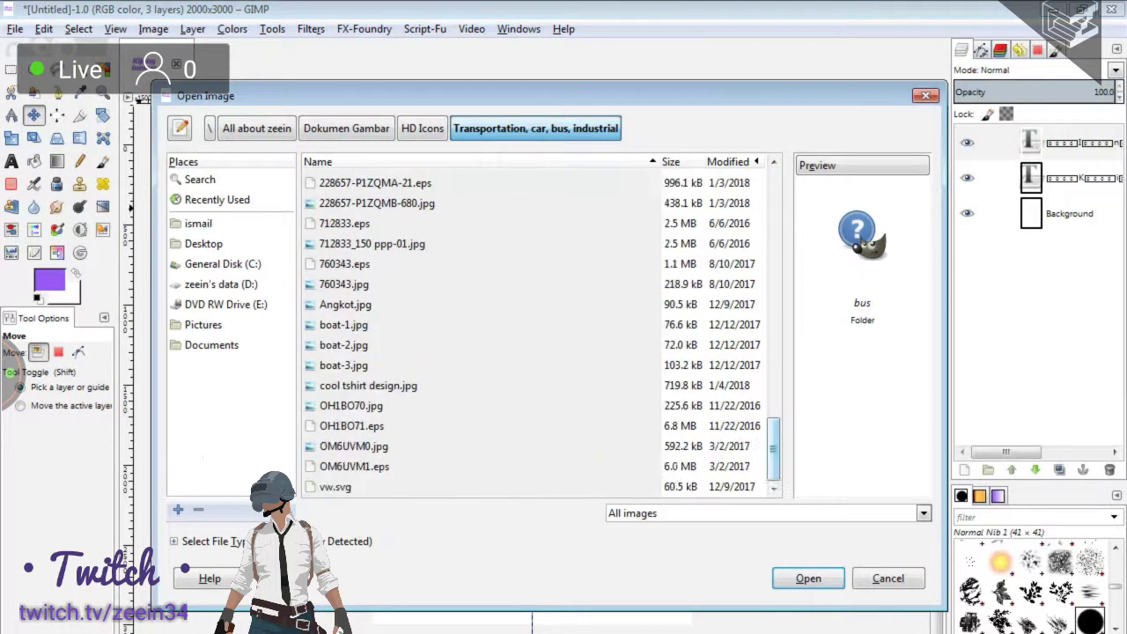
pyautogui.scroll(1, 534, 334)
pyautogui.doubleClick(368, 442)
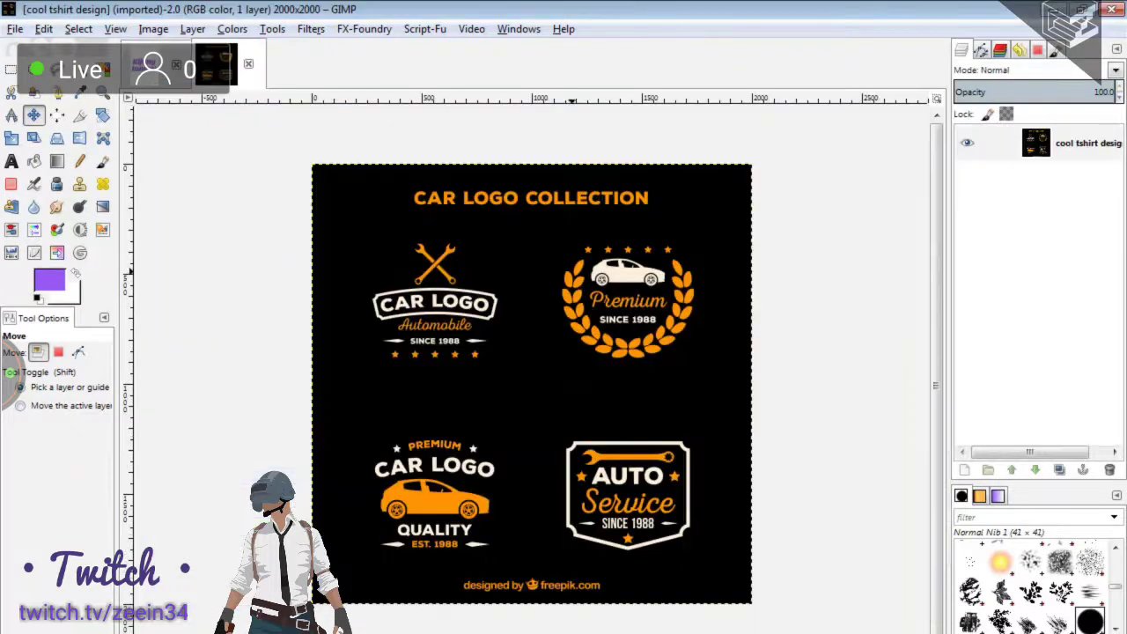
# Crop the image around the Premium laurel badge.
pyautogui.hotkey('shift', 'c')
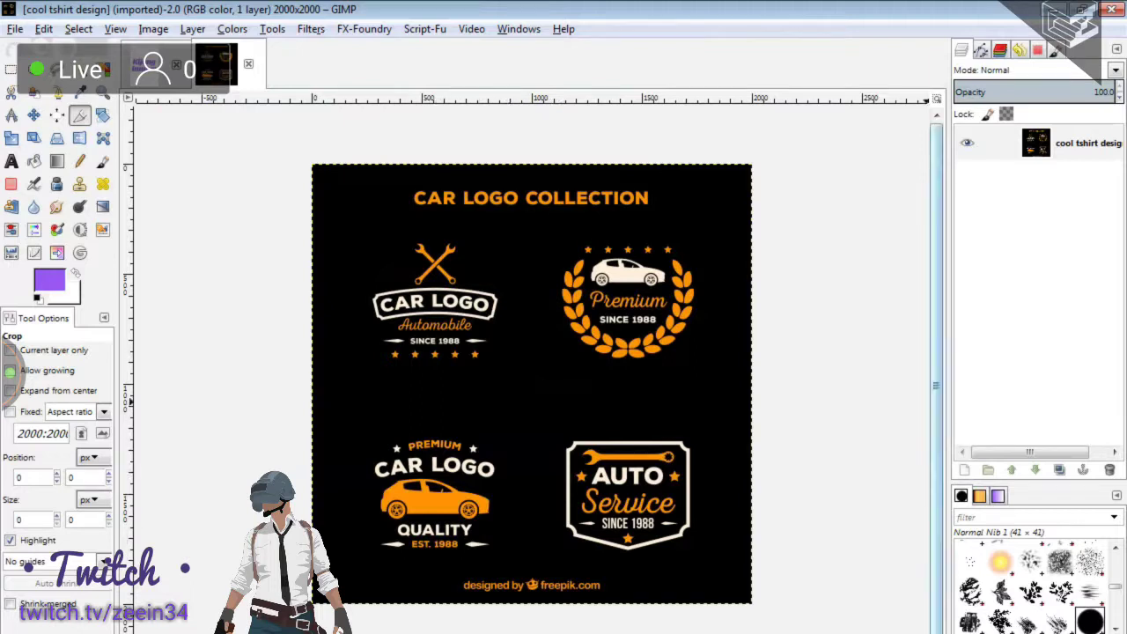
pyautogui.moveTo(555, 232)
pyautogui.mouseDown()
pyautogui.moveTo(710, 368)
pyautogui.moveTo(700, 368)
pyautogui.mouseUp()
pyautogui.press('Return')
pyautogui.press('m')
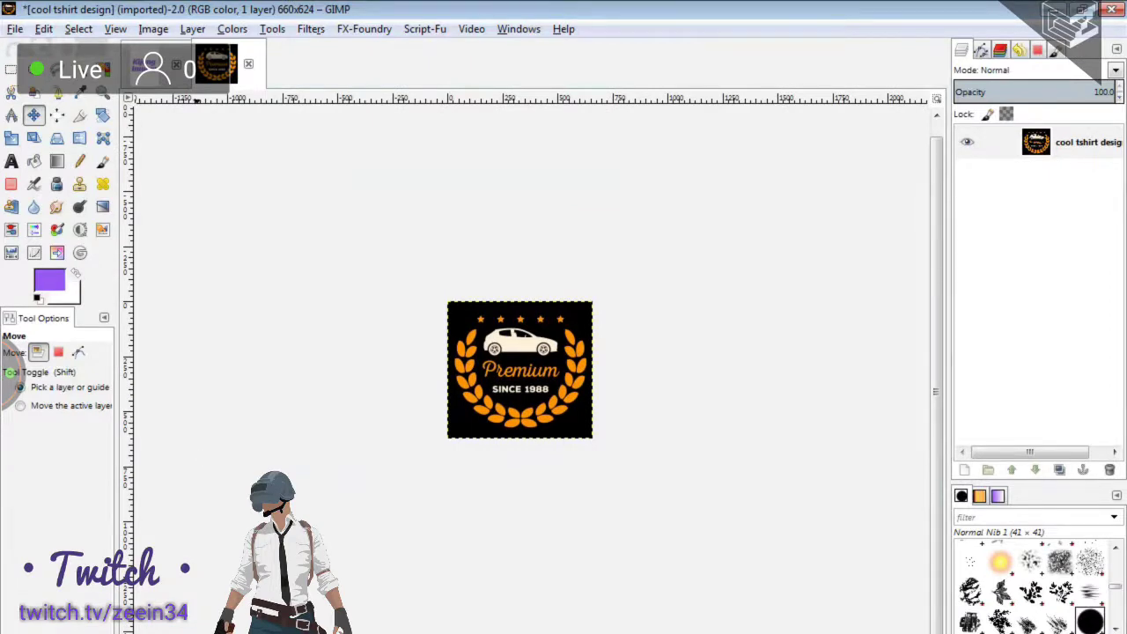
# Screen-capture the title bar showing the new 660×624 image size.
pyautogui.press('Print')
pyautogui.moveTo(262, 2); pyautogui.dragTo(330, 30)
pyautogui.hotkey('ctrl', 'c')
pyautogui.press('Print')
pyautogui.moveTo(204, 0); pyautogui.dragTo(388, 29)
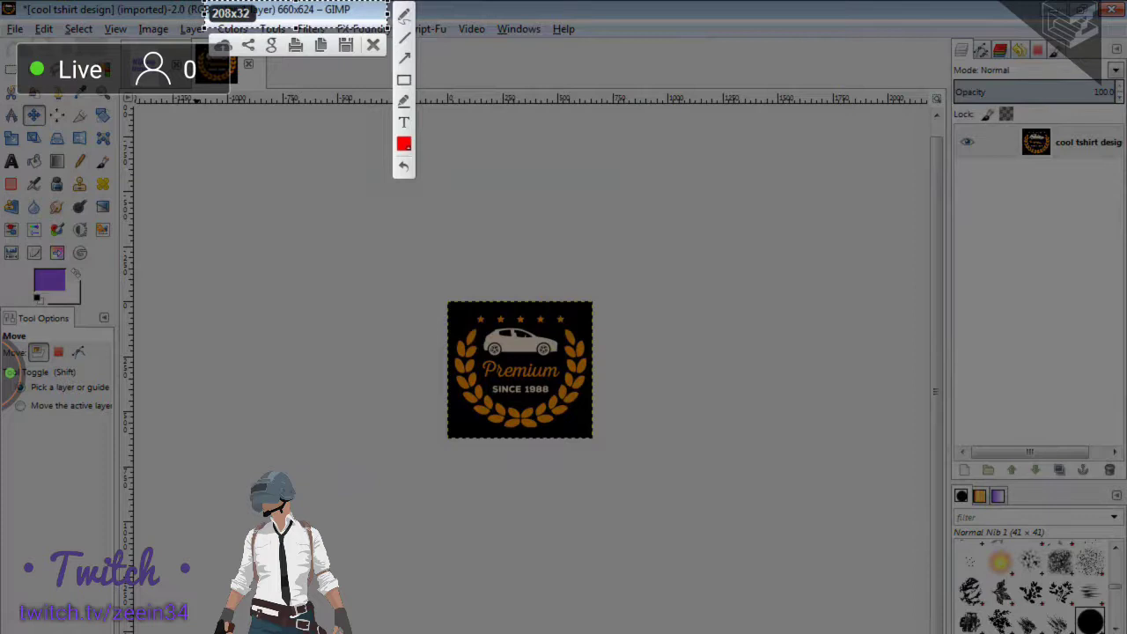
pyautogui.press('Escape')
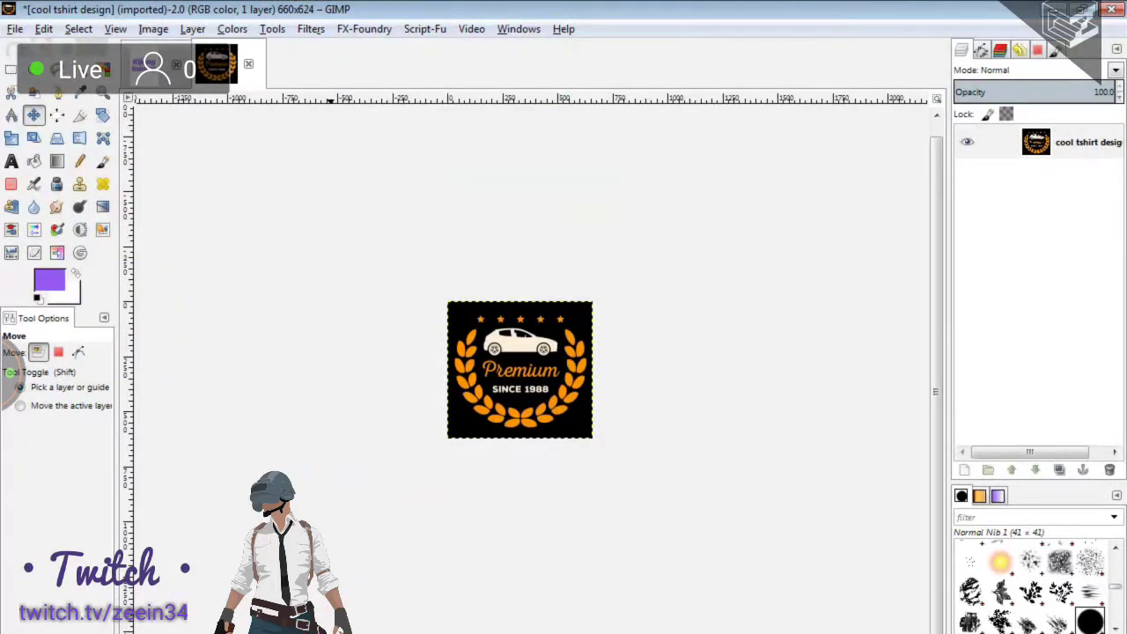
pyautogui.click(154, 30)
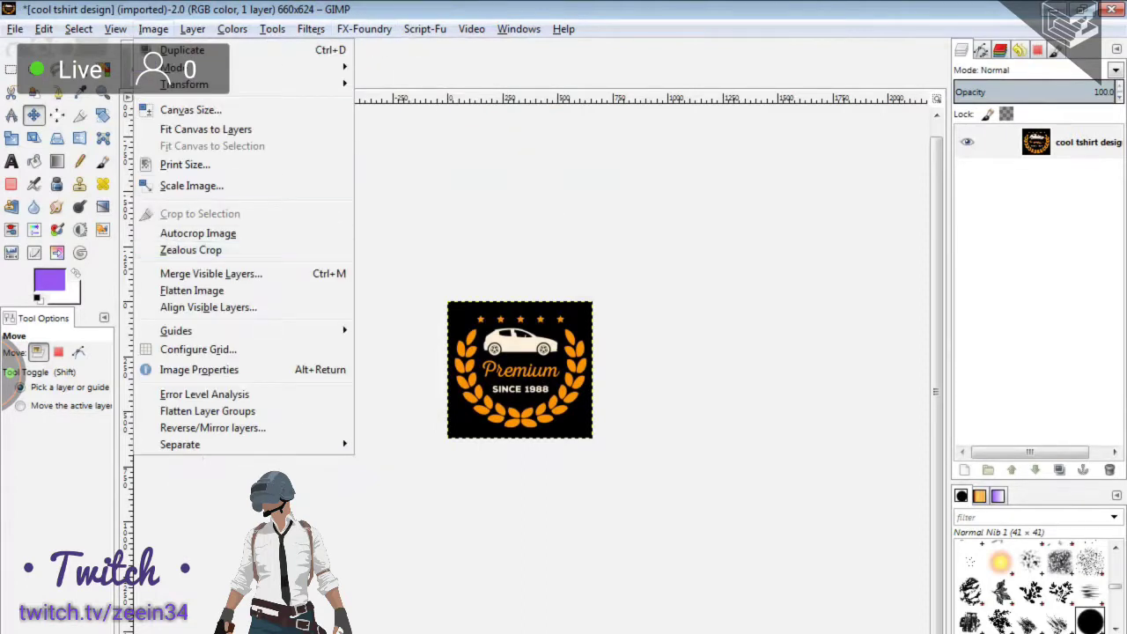
# In Scale Image, capture the size fields and set the width to 2000 px.
pyautogui.click(192, 185)
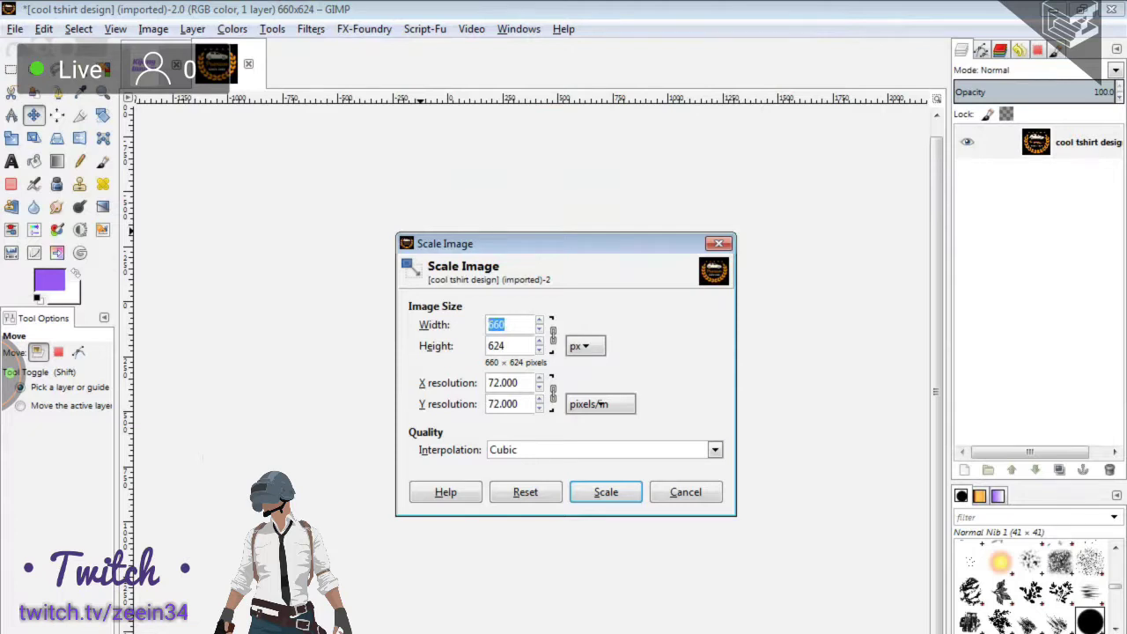
pyautogui.press('Print')
pyautogui.moveTo(361, 266); pyautogui.dragTo(618, 387)
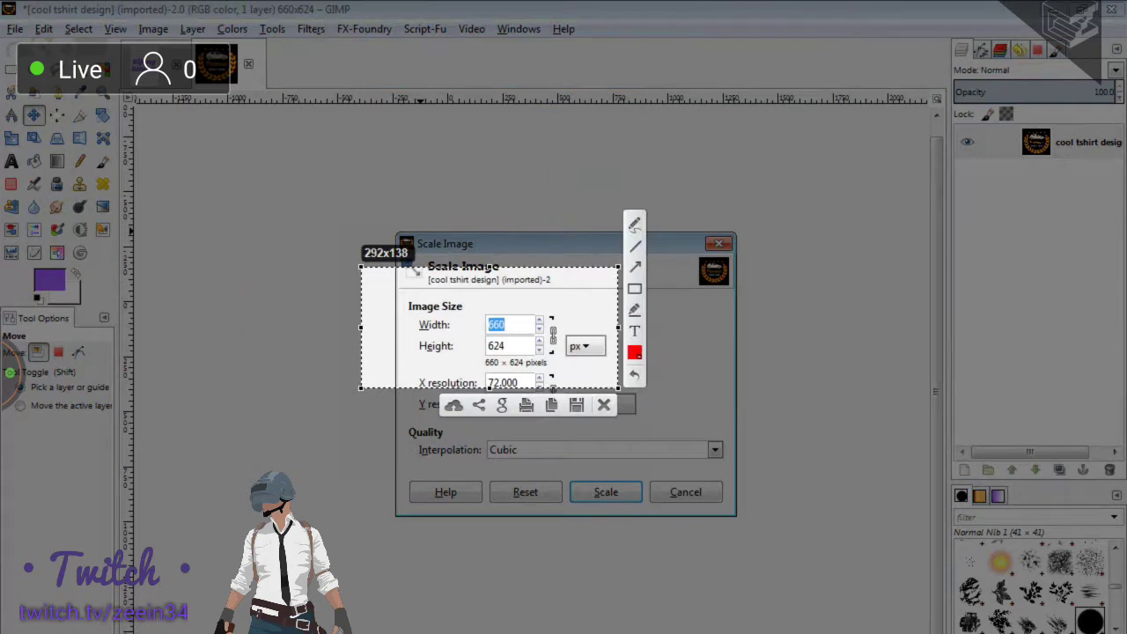
pyautogui.hotkey('ctrl', 'c')
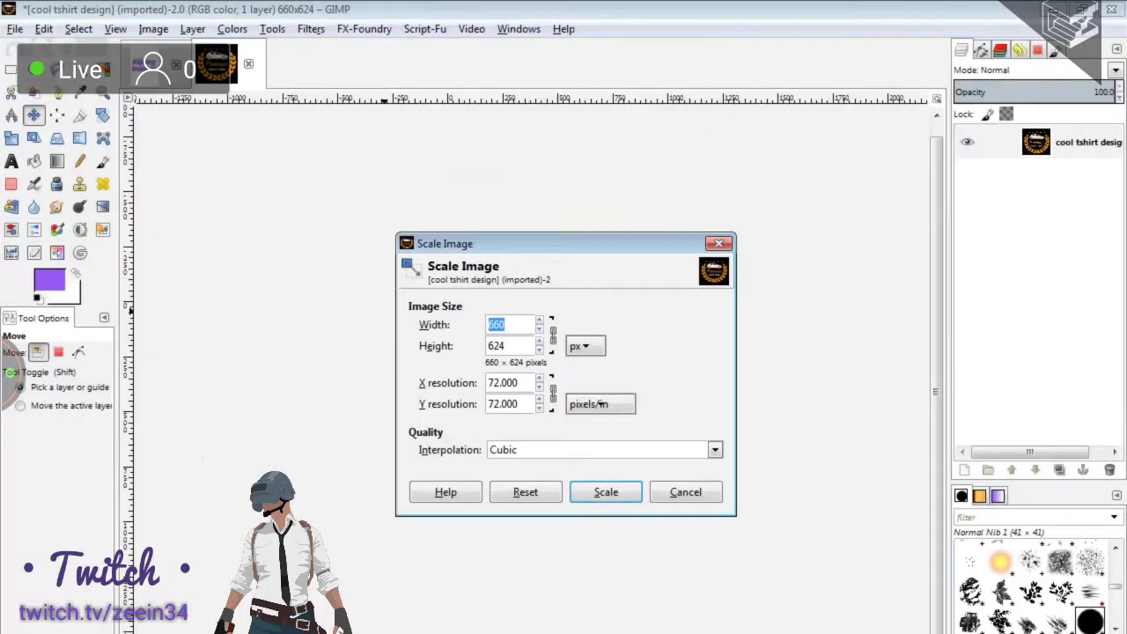
pyautogui.write('200')
pyautogui.press('Tab')
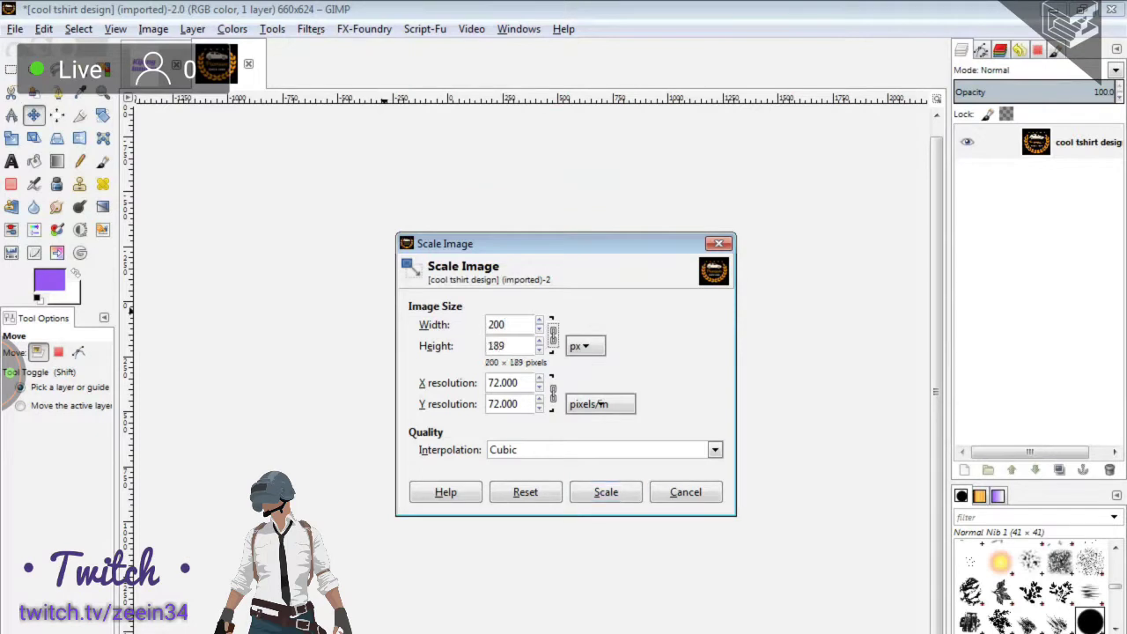
pyautogui.hotkey('shift', 'Tab')
pyautogui.write('0')
pyautogui.press('Tab')
# Choose Sinc (Lanczos3) interpolation, boxing it in a capture, and scale to 2000 × 1891.
pyautogui.click(714, 449)
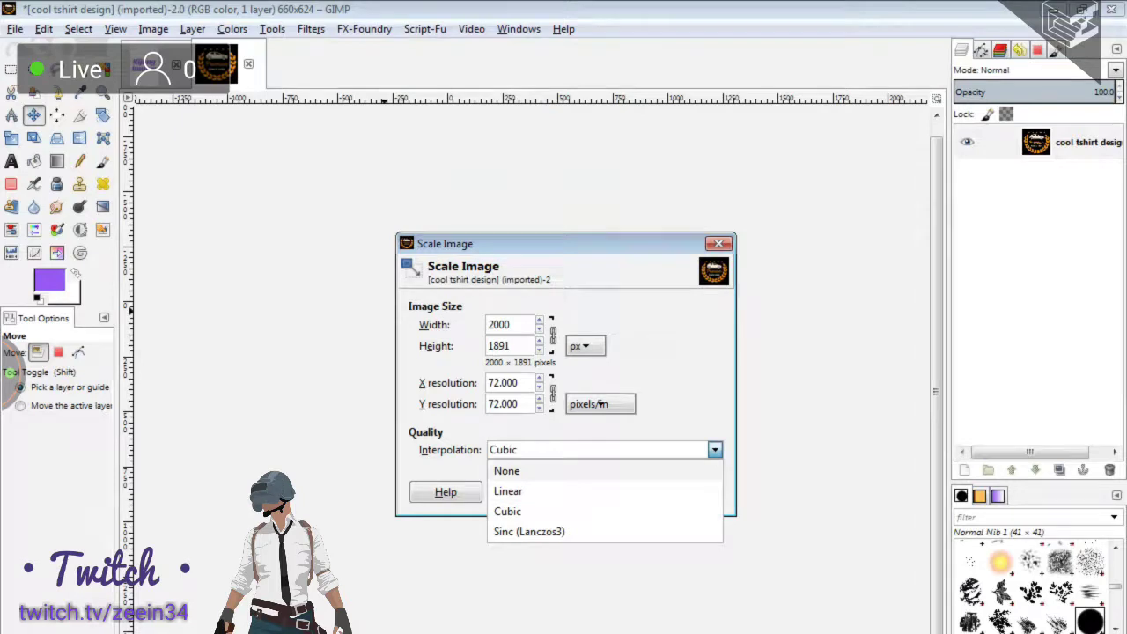
pyautogui.press('Print')
pyautogui.moveTo(374, 398); pyautogui.dragTo(730, 566)
pyautogui.click(747, 468)
pyautogui.moveTo(476, 520); pyautogui.dragTo(593, 542)
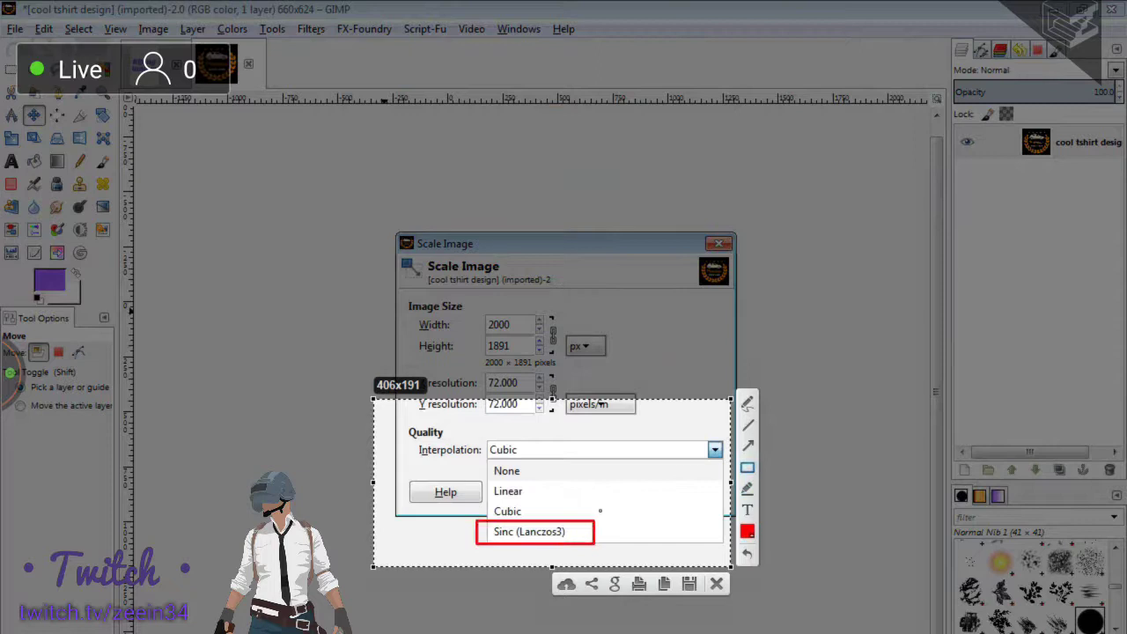
pyautogui.hotkey('ctrl', 'c')
pyautogui.click(714, 449)
pyautogui.click(529, 531)
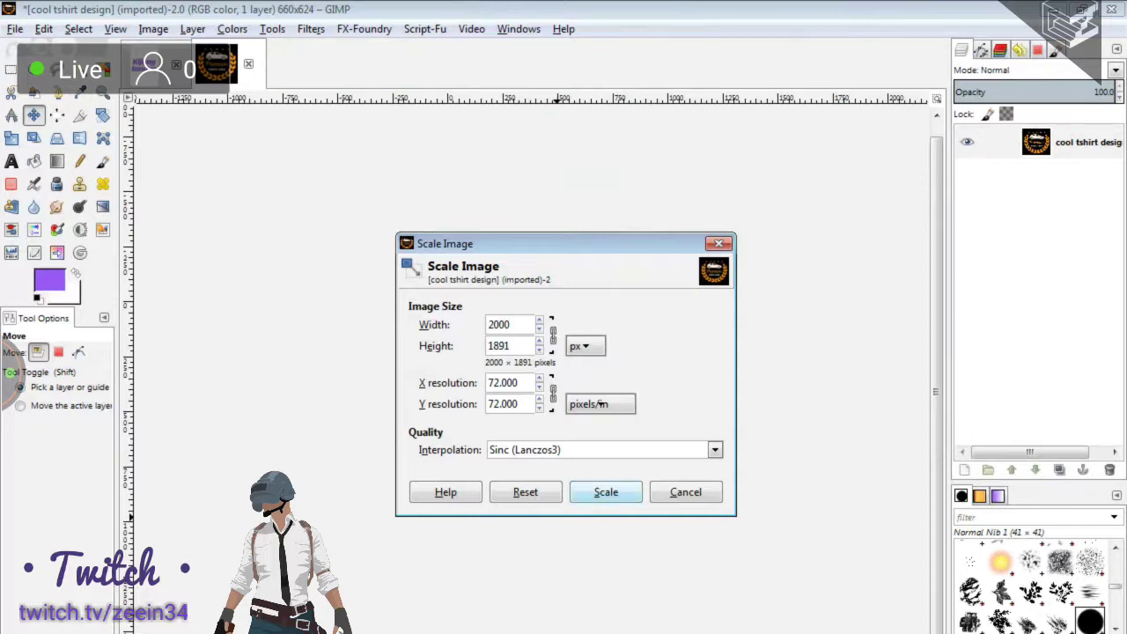
pyautogui.press('Return')
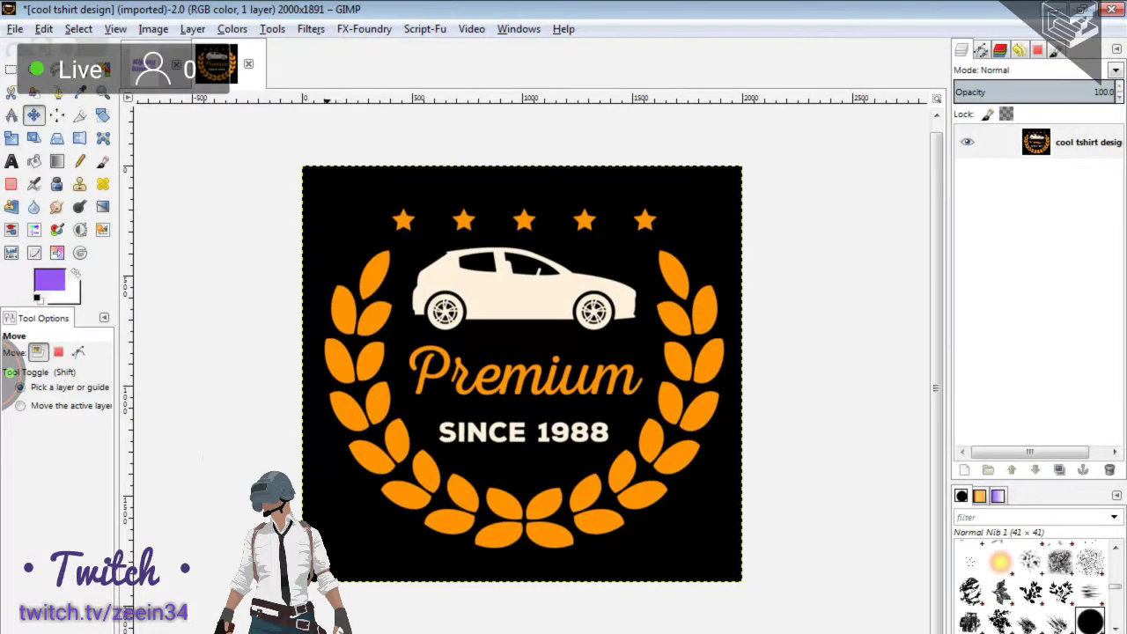
# Screen-capture the title bar, underlining the new 2000×1891 size.
pyautogui.press('Print')
pyautogui.moveTo(220, 0); pyautogui.dragTo(428, 77)
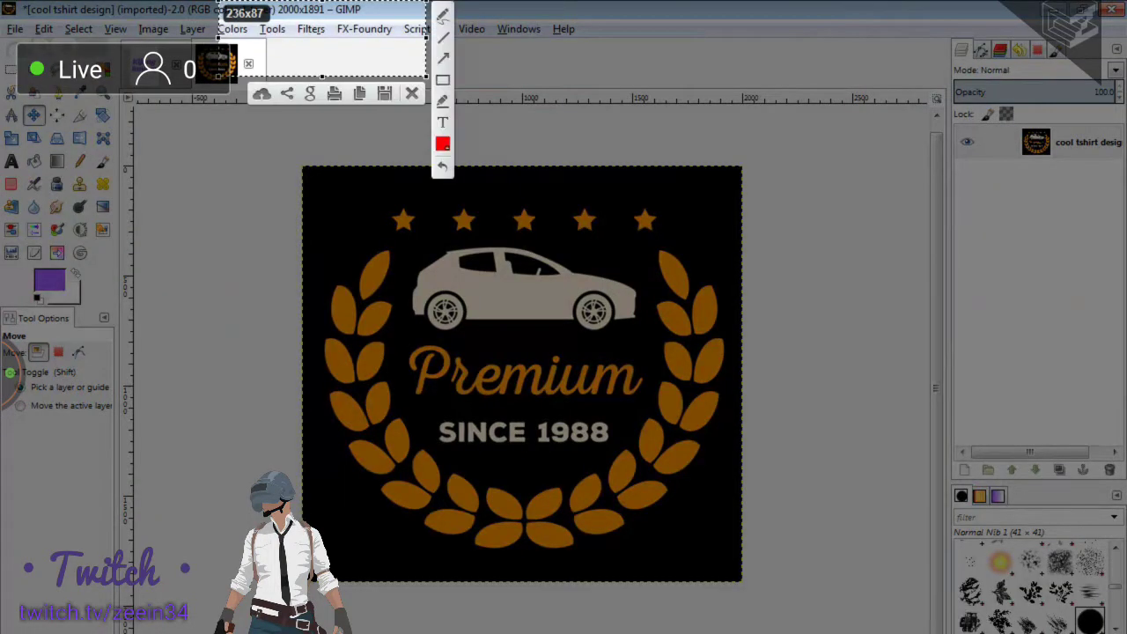
pyautogui.moveTo(277, 15); pyautogui.dragTo(347, 24)
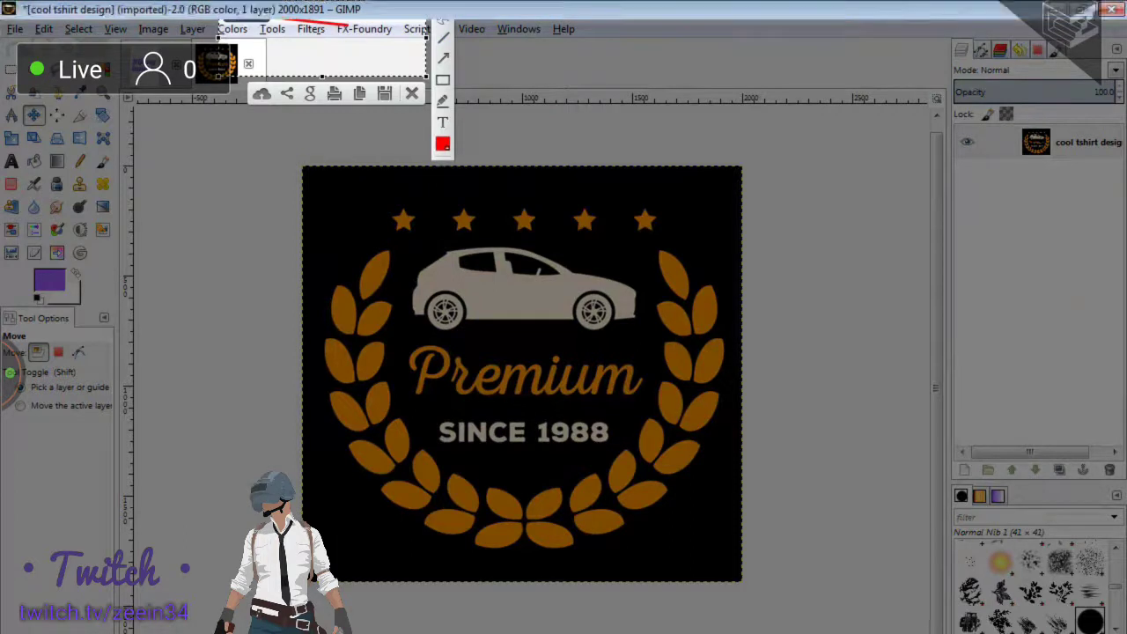
pyautogui.hotkey('ctrl', 'c')
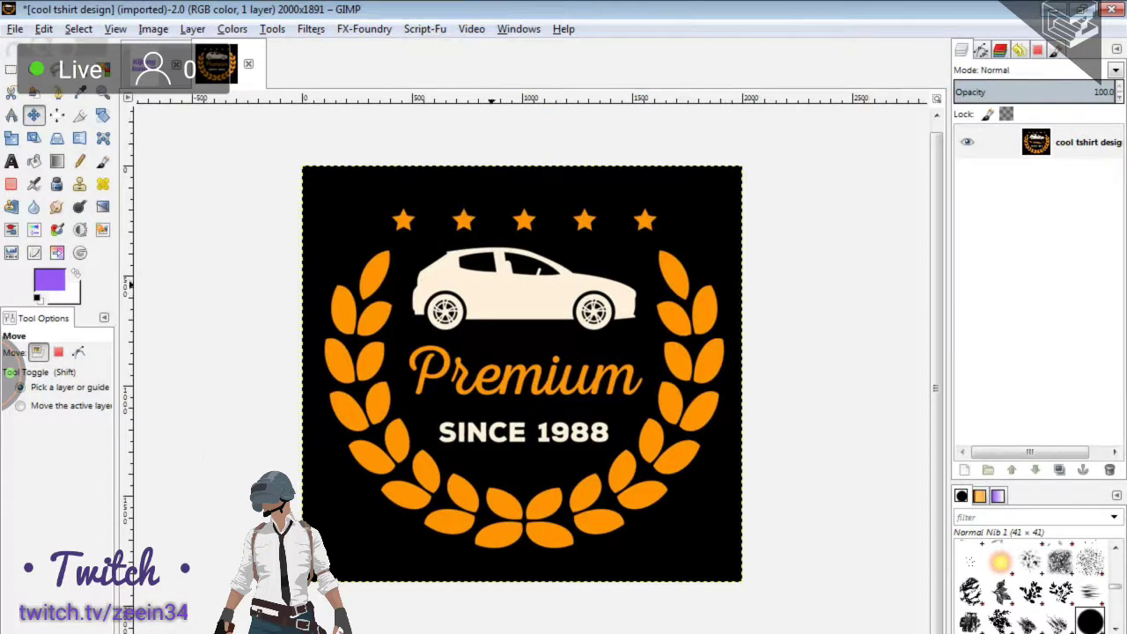
# Open and cancel the foreground colour dialog twice, keeping purple, then return to the Untitled image.
pyautogui.press('u')
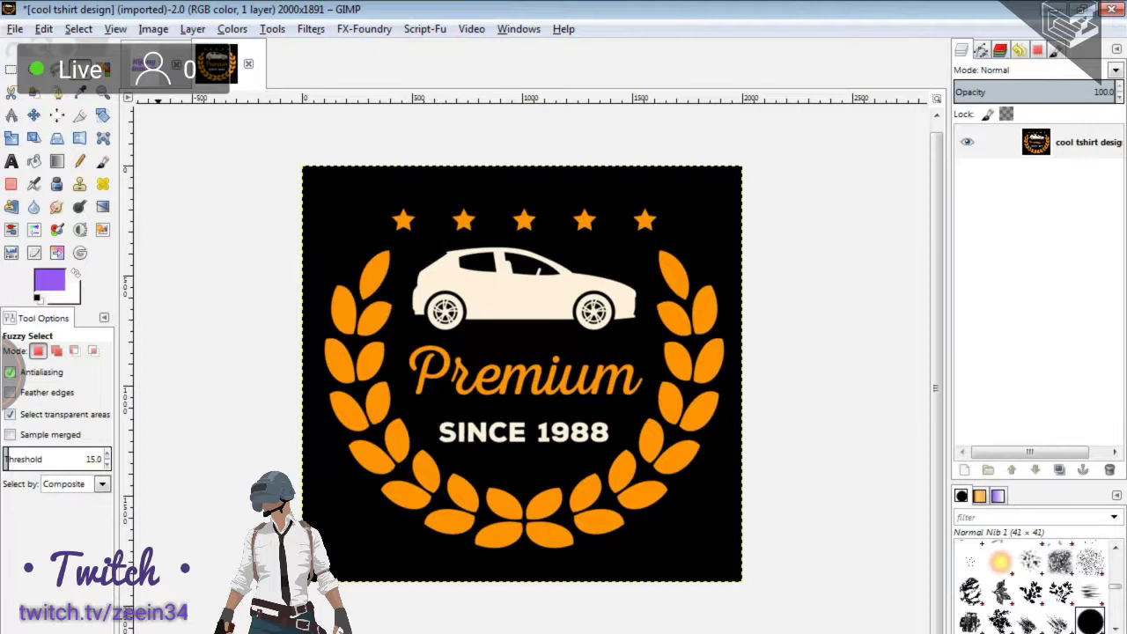
pyautogui.click(49, 280)
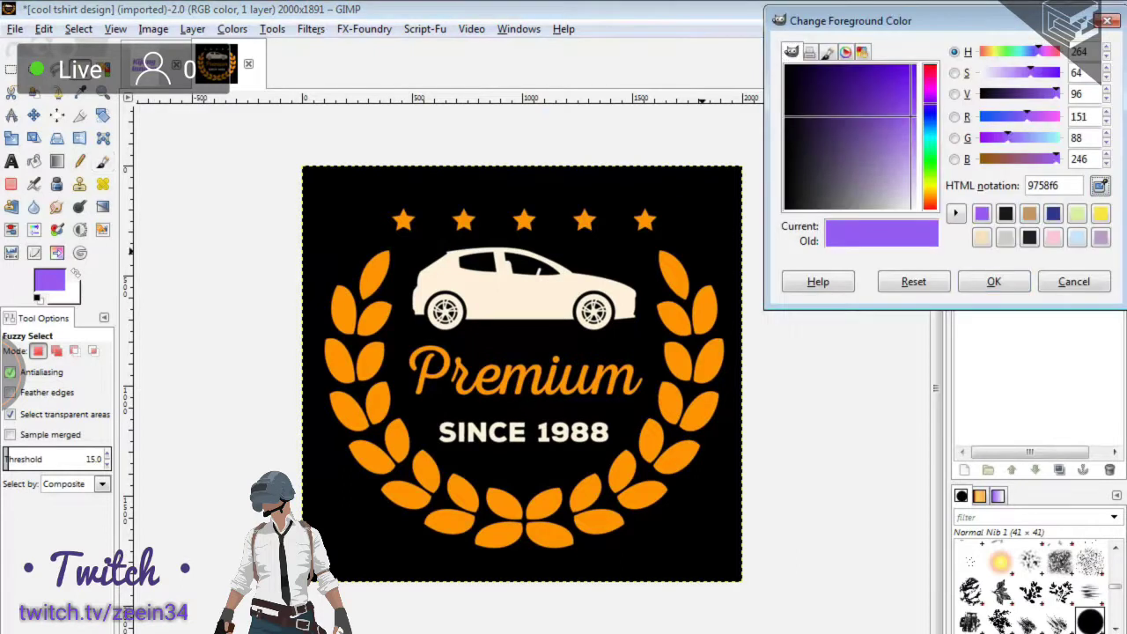
pyautogui.click(1029, 237)
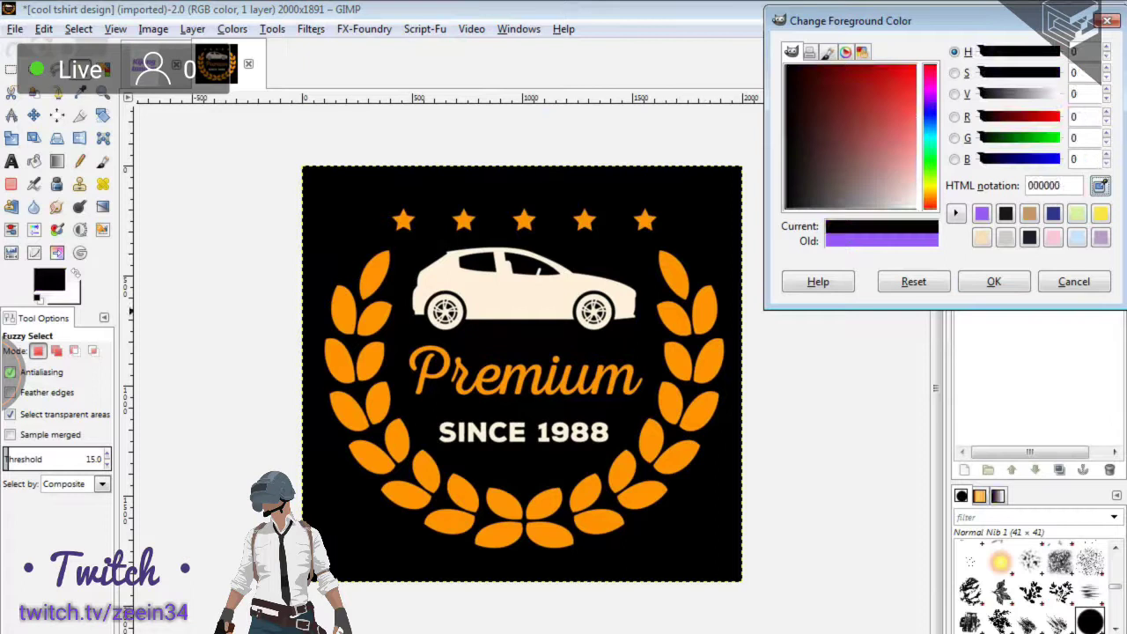
pyautogui.click(1074, 281)
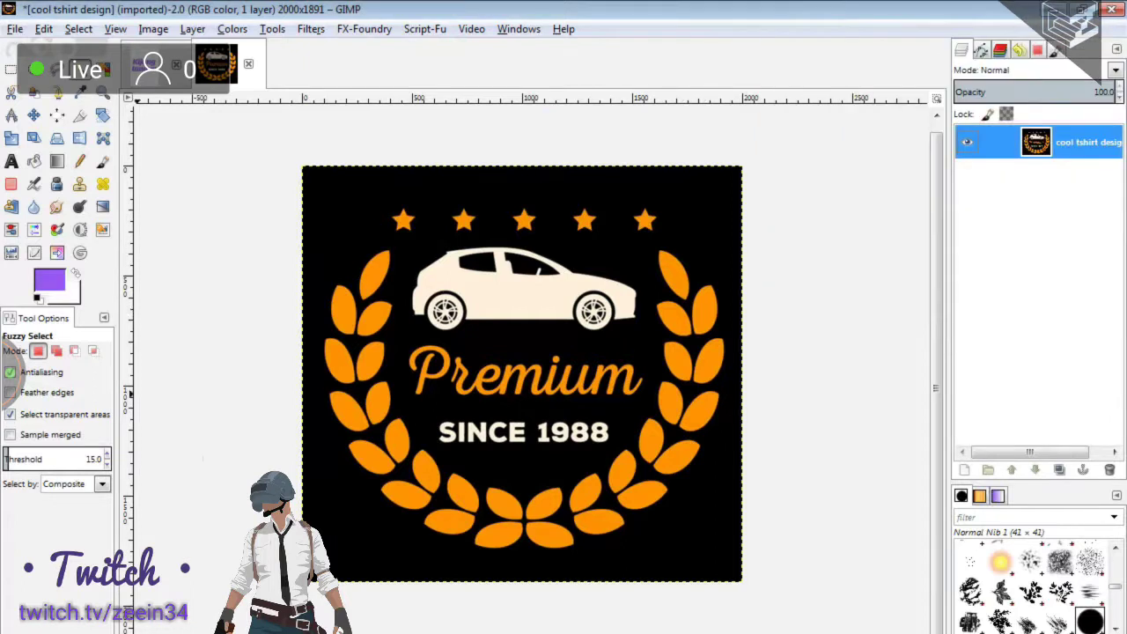
pyautogui.click(49, 280)
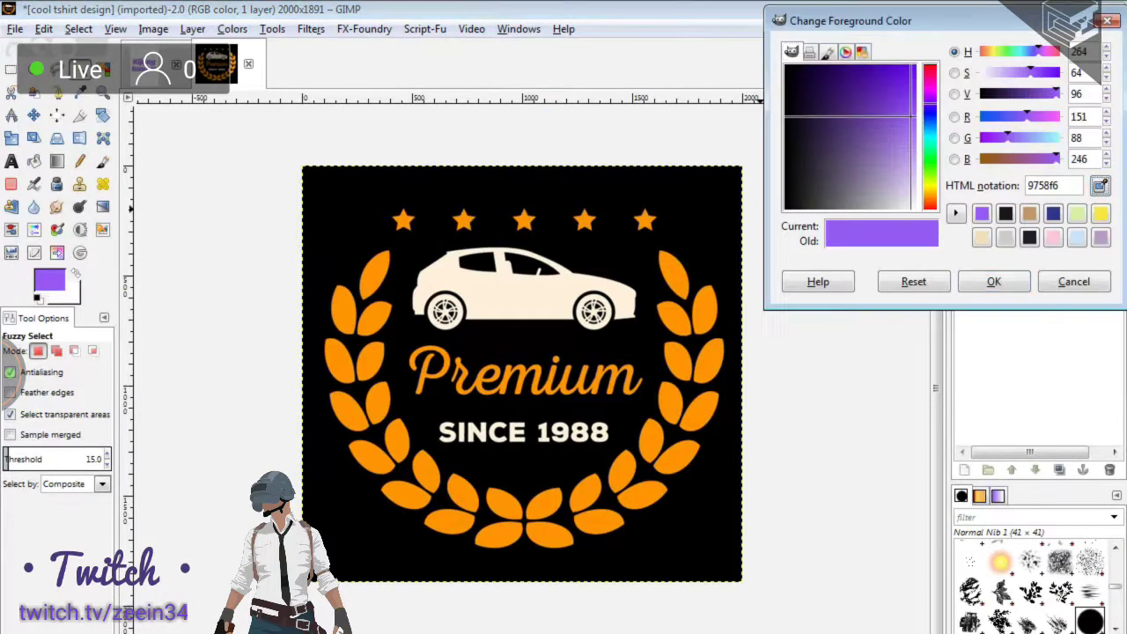
pyautogui.click(1030, 236)
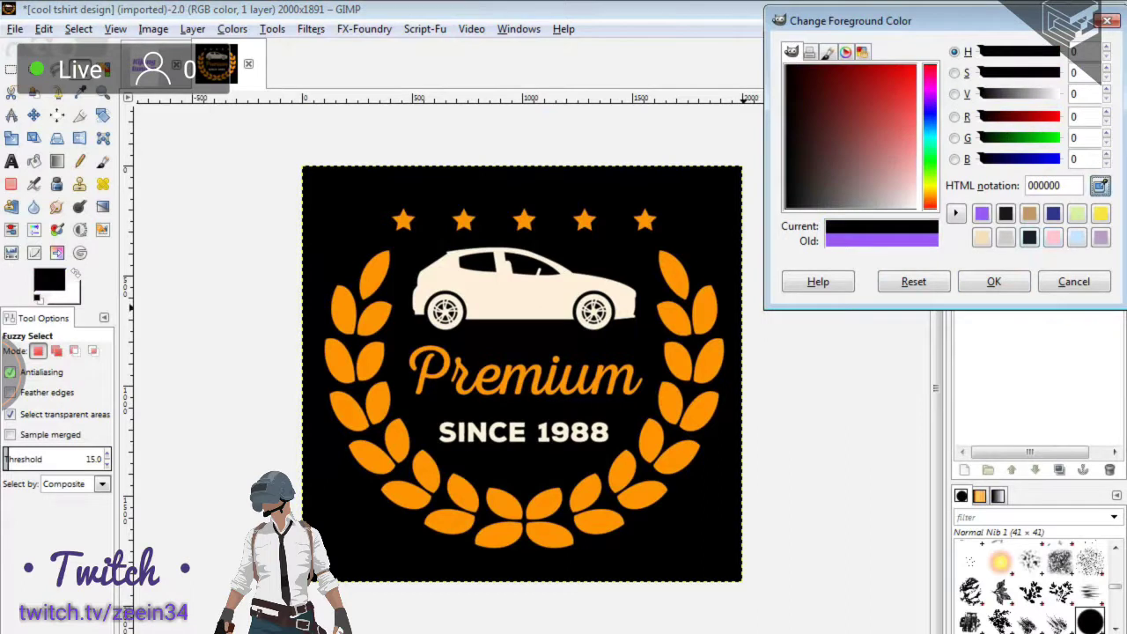
pyautogui.press('Escape')
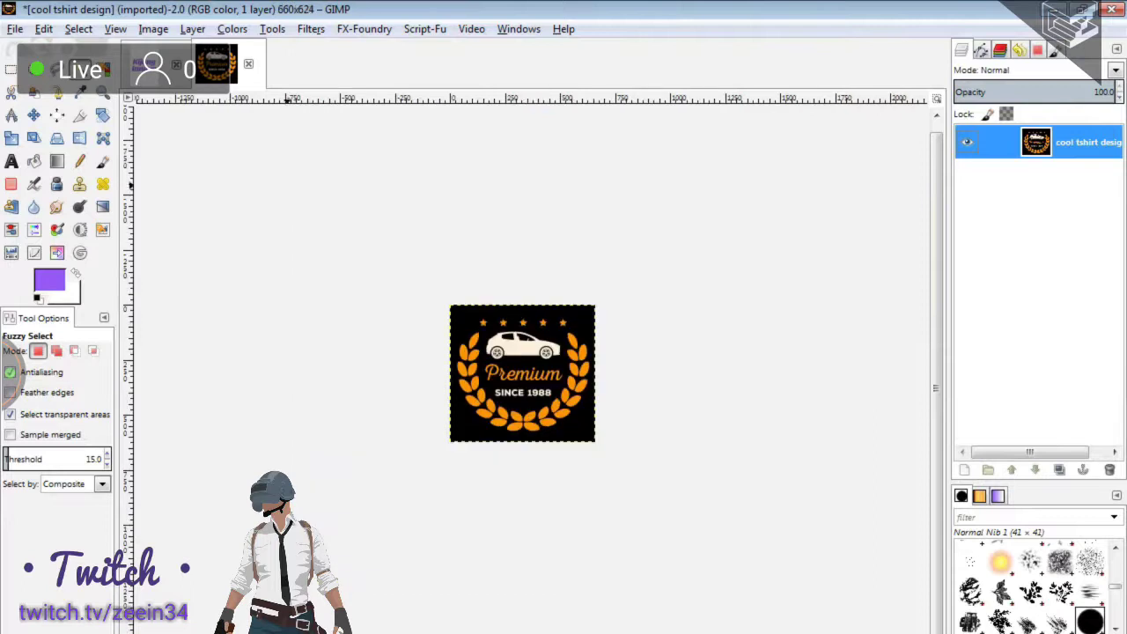
pyautogui.hotkey('ctrl', 'pageup')
pyautogui.hotkey('ctrl', 'pageup')
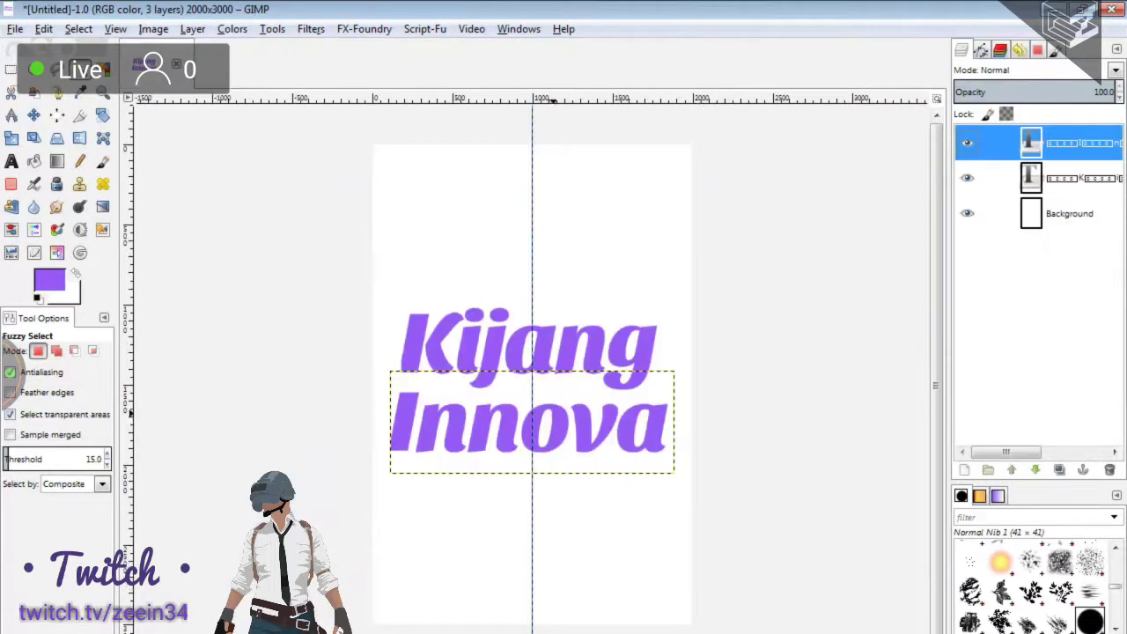
# Open cool tshirt design.jpg and dismiss the colour dialog without changes.
pyautogui.hotkey('ctrl', 'o')
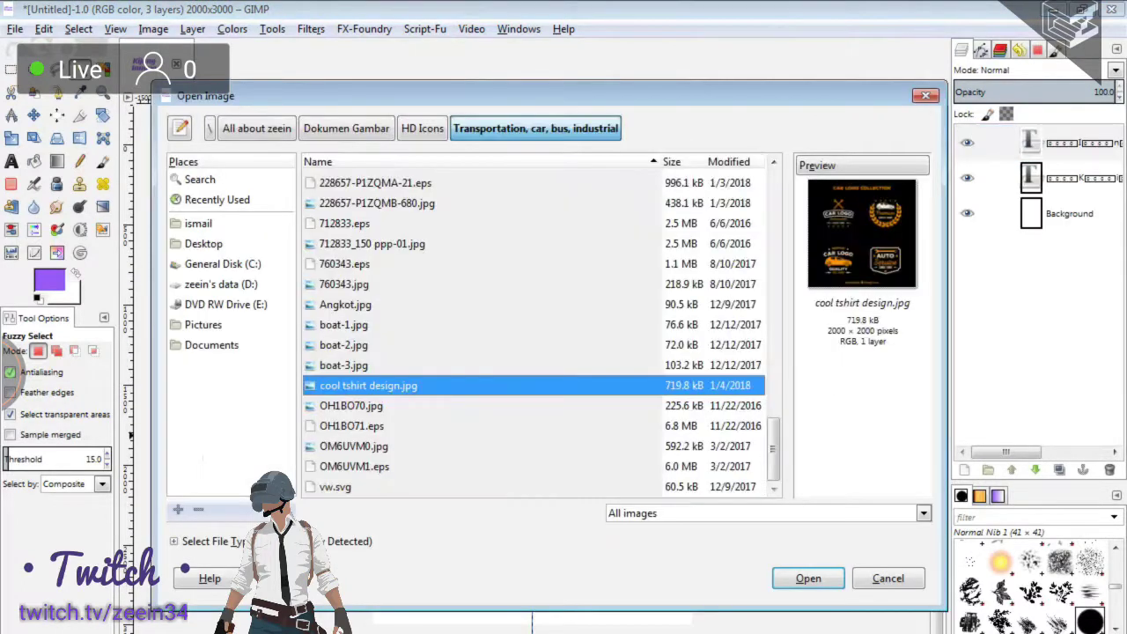
pyautogui.press('Tab')
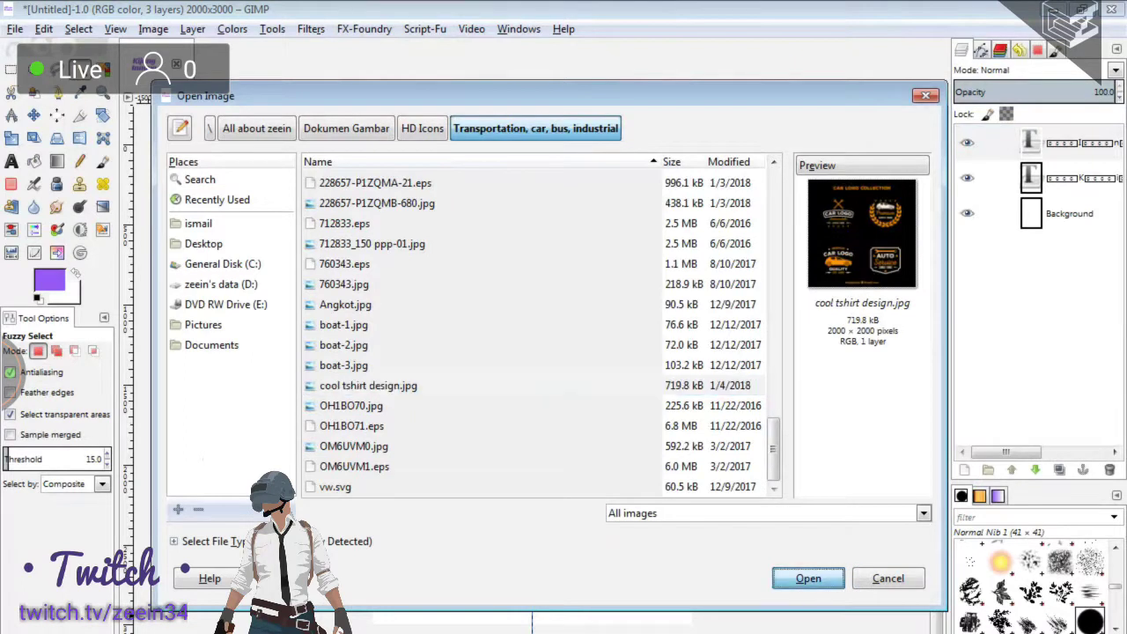
pyautogui.press('Return')
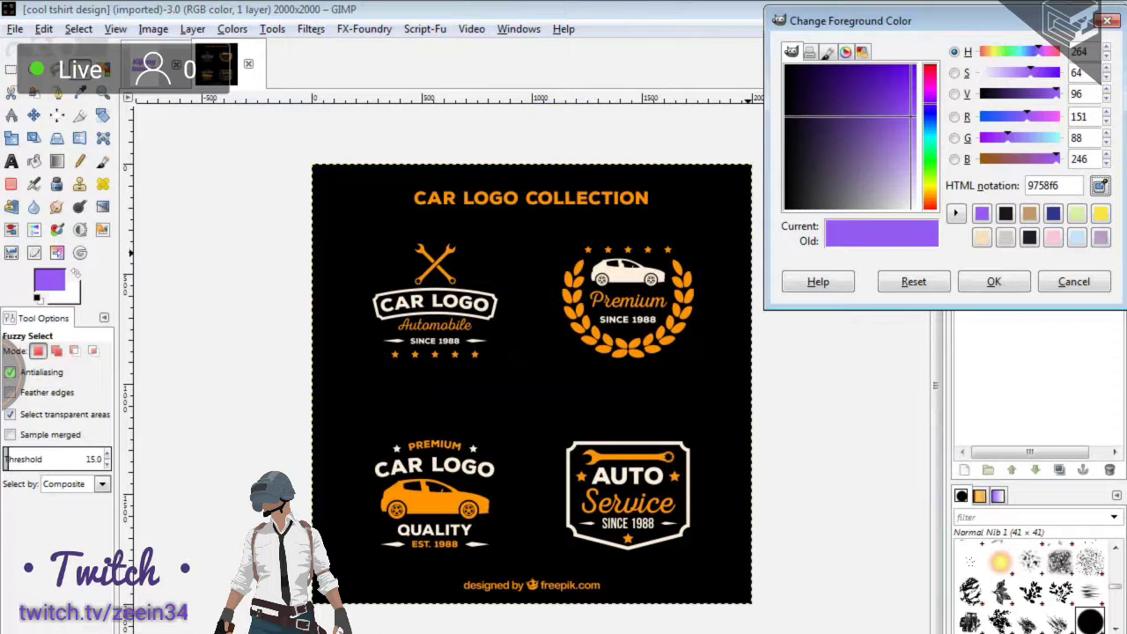
pyautogui.click(1100, 185)
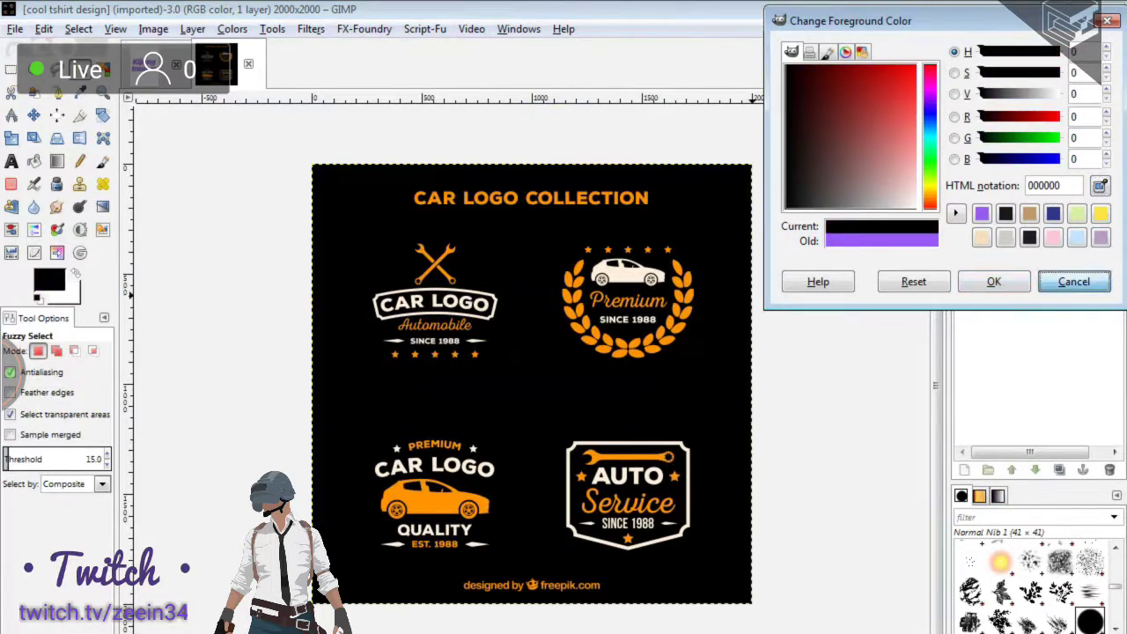
pyautogui.click(1073, 281)
# Dismiss another stray colour dialog, keeping purple, and zoom in on the Premium laurel badge.
pyautogui.press('m')
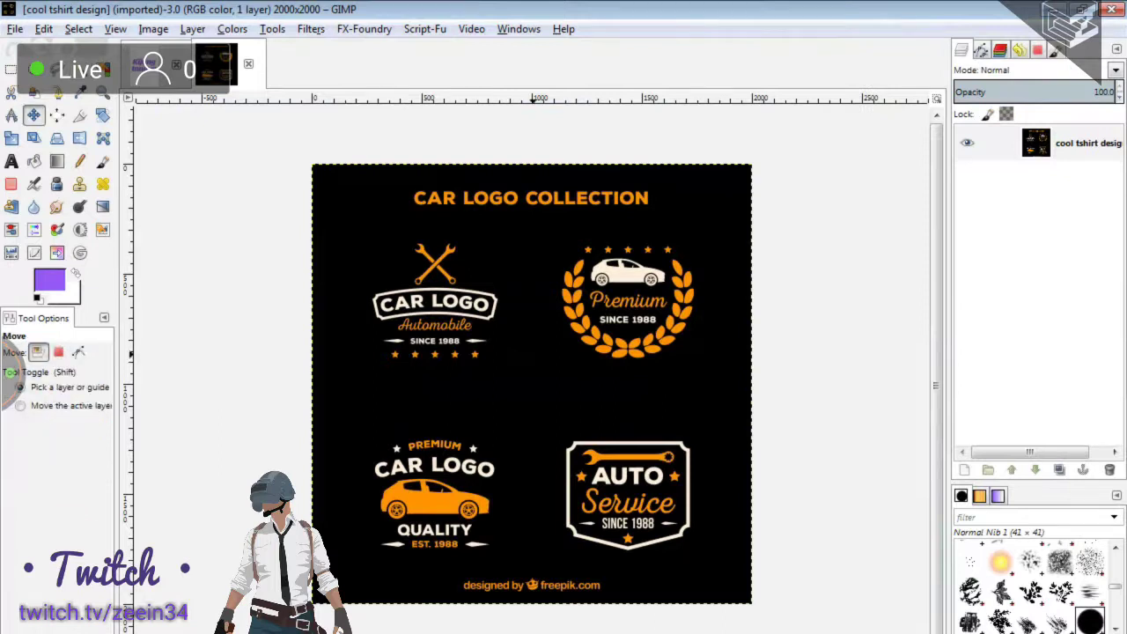
pyautogui.click(50, 280)
pyautogui.click(1100, 185)
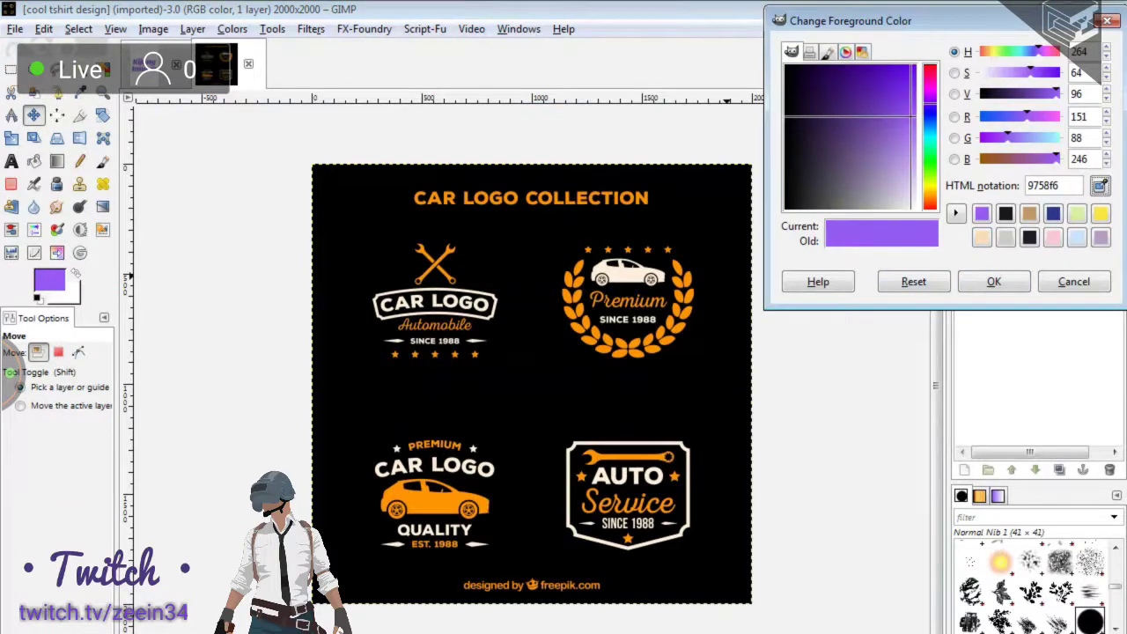
pyautogui.click(1074, 281)
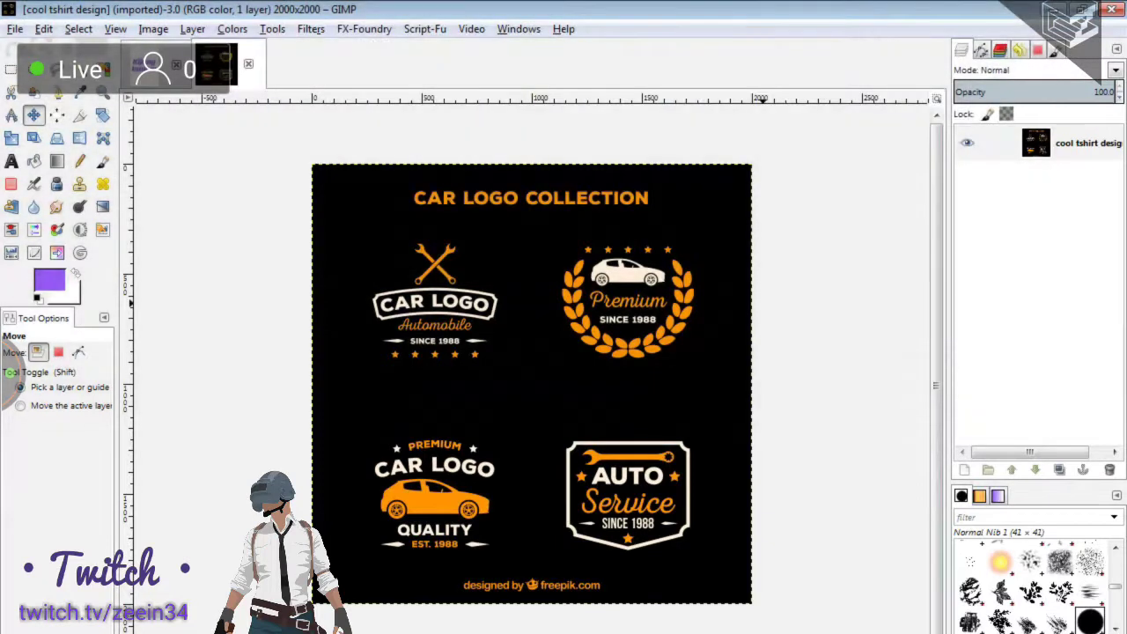
pyautogui.press('z')
pyautogui.moveTo(550, 231)
pyautogui.mouseDown()
pyautogui.moveTo(705, 372)
pyautogui.moveTo(642, 385)
pyautogui.mouseUp()
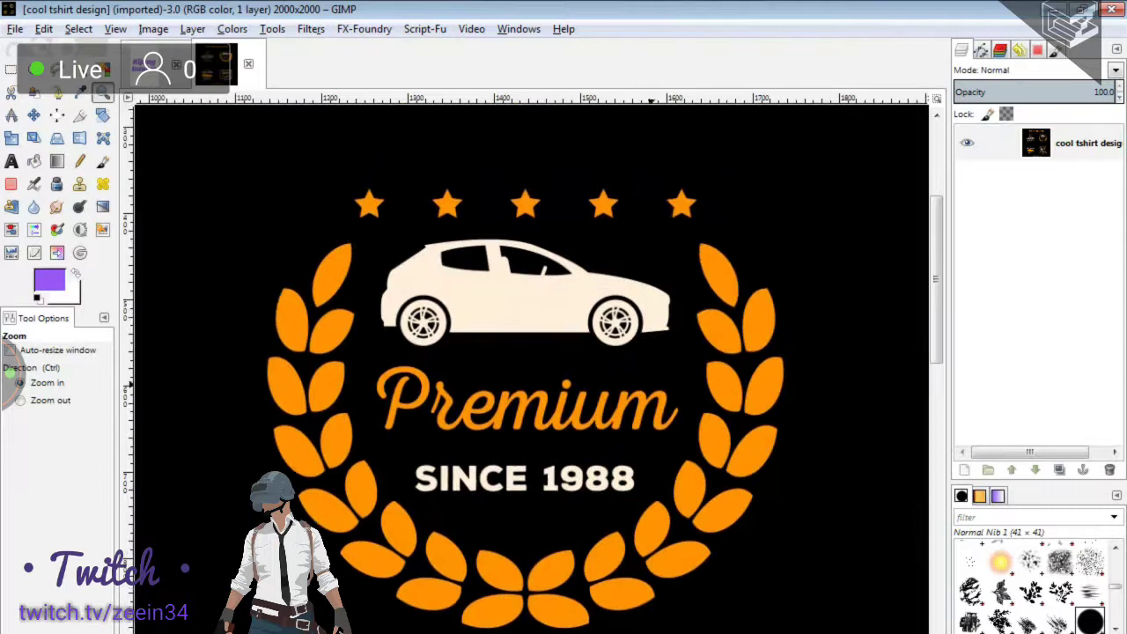
# Crop the image to a 672×567 area around the Premium badge.
pyautogui.hotkey('shift', 'c')
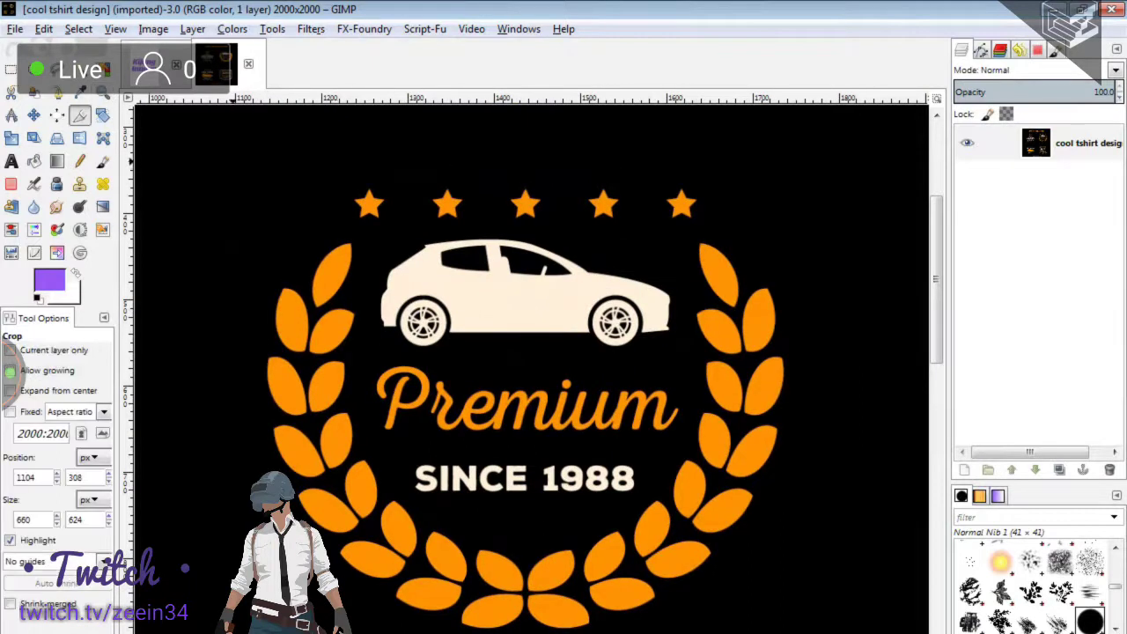
pyautogui.moveTo(232, 162); pyautogui.dragTo(811, 627)
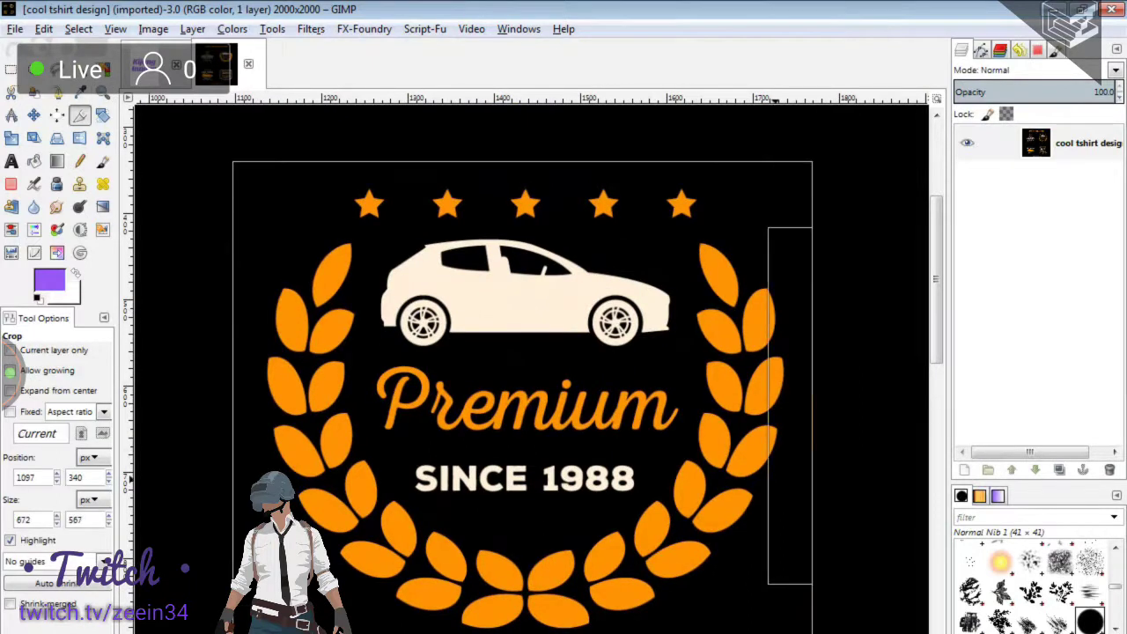
pyautogui.press('Return')
pyautogui.press('m')
pyautogui.press('z')
pyautogui.press('-')
pyautogui.press('-')
pyautogui.press('-')
pyautogui.press('-')
# Scale the cropped badge image up to 2000 × 1688 pixels.
pyautogui.click(153, 28)
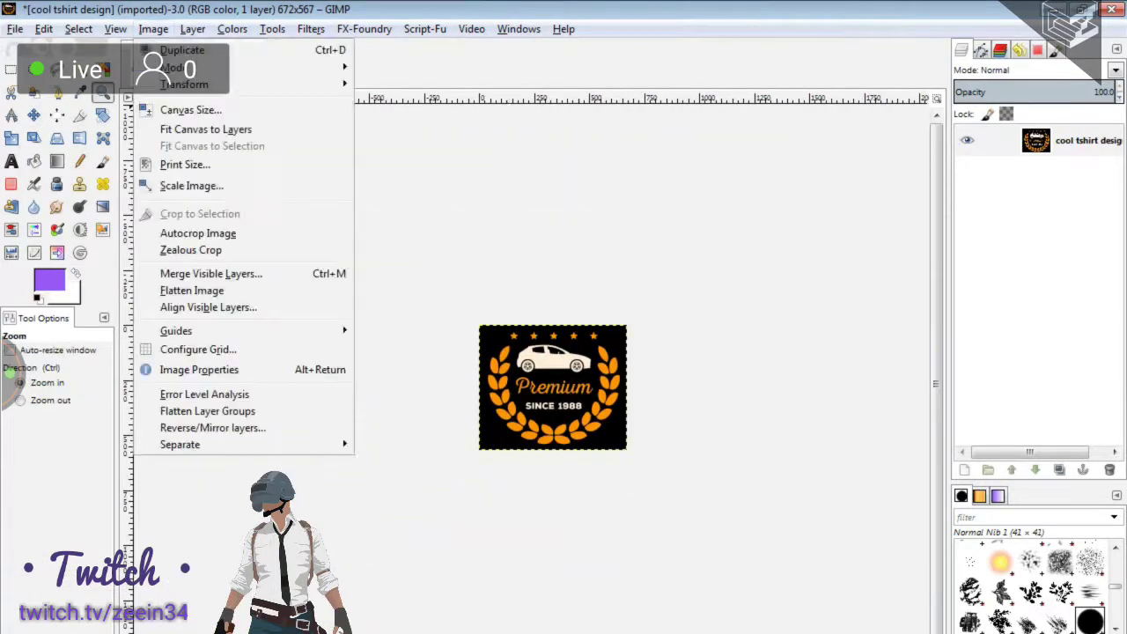
pyautogui.click(180, 184)
pyautogui.write('2000')
pyautogui.press('Tab')
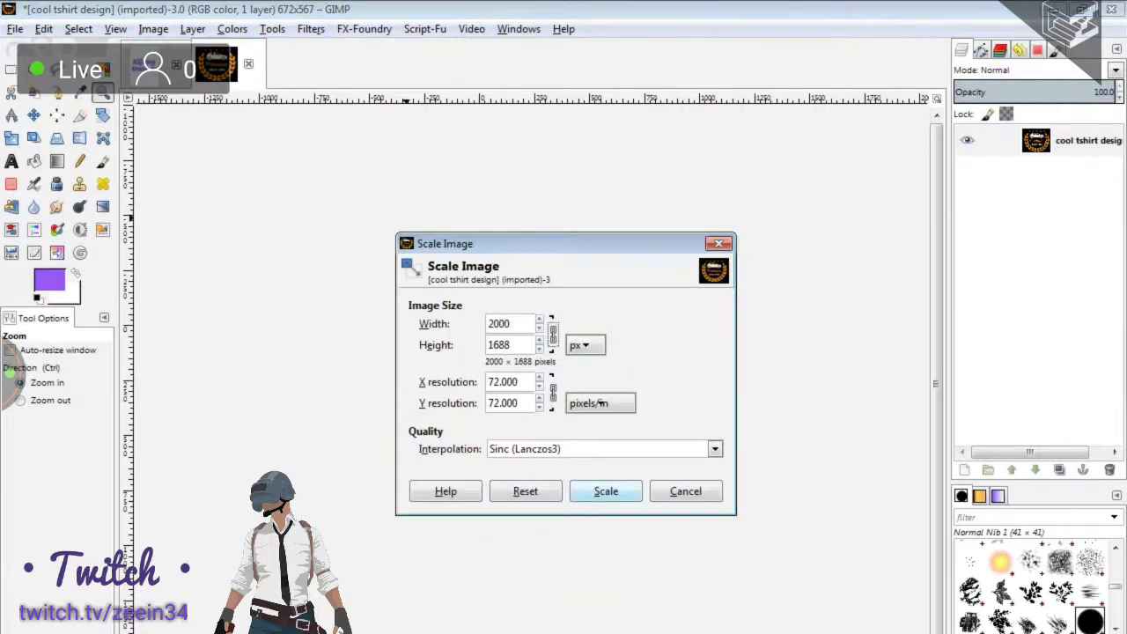
pyautogui.press('Tab')
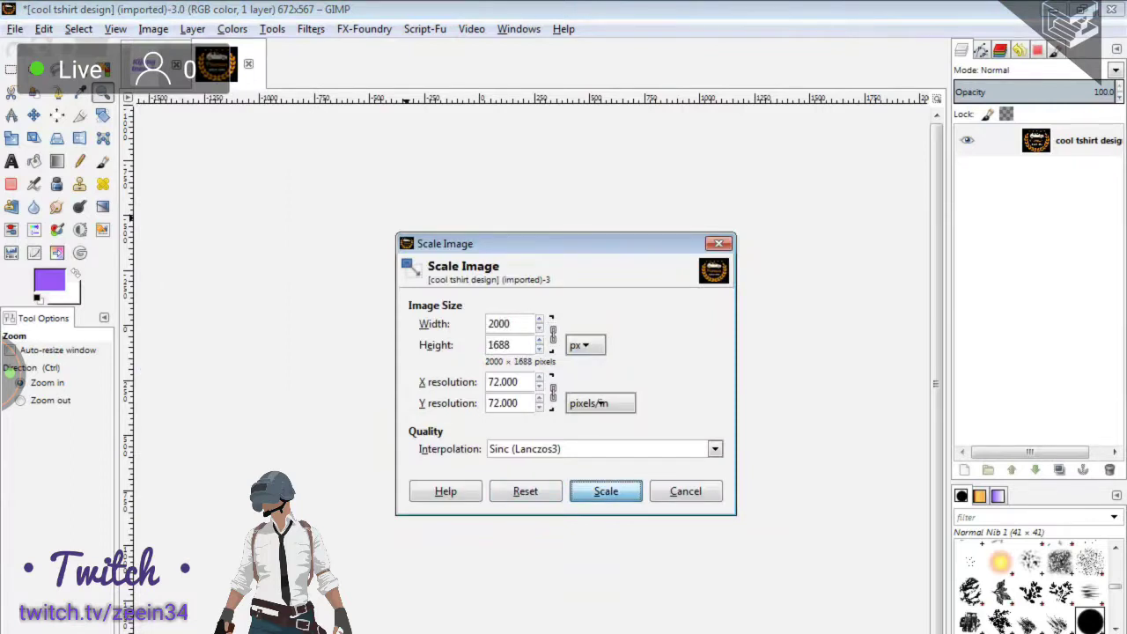
pyautogui.press('Return')
pyautogui.hotkey('shift', '3')
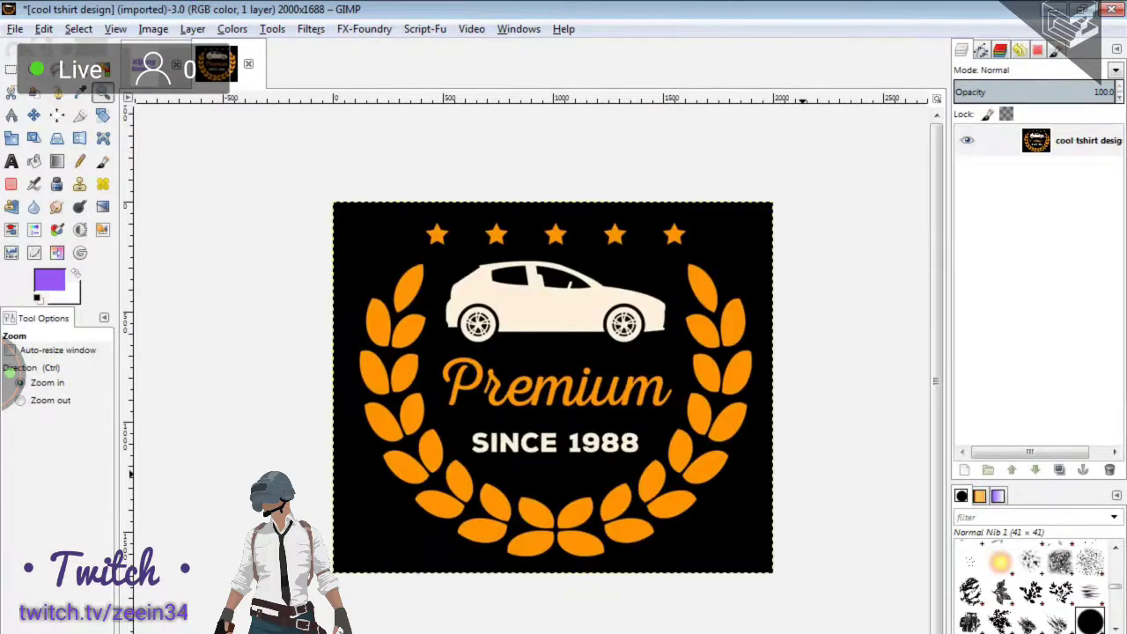
pyautogui.press('u')
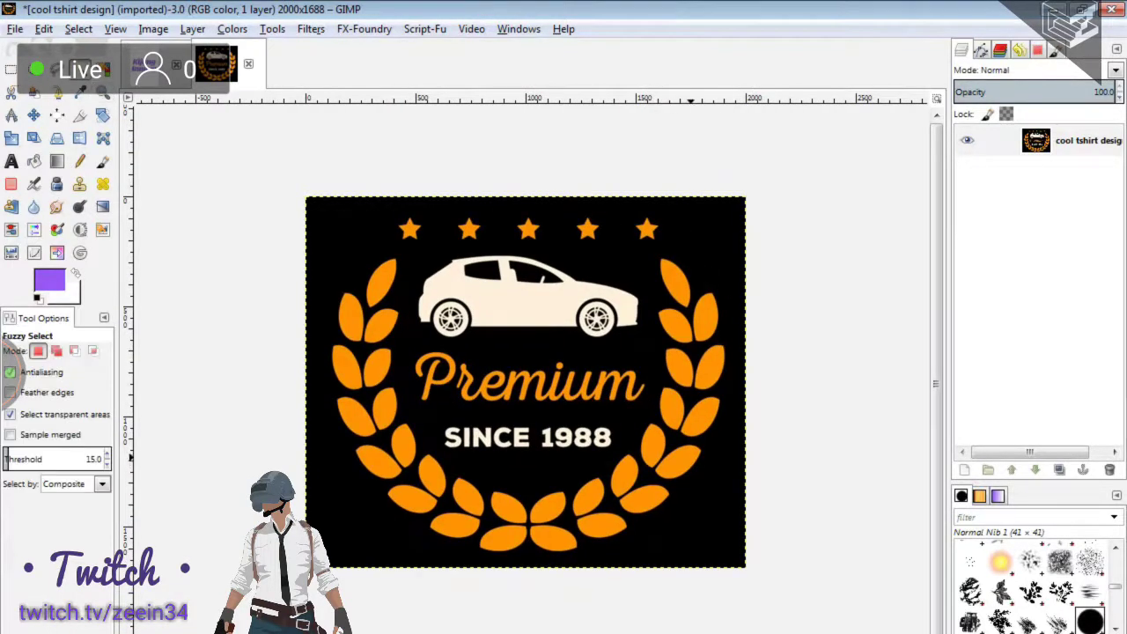
# Fuzzy-select the black background at threshold 76.1, invert it, and paste the badge into the Kijang Innova design.
pyautogui.moveTo(9, 459); pyautogui.dragTo(31, 459)
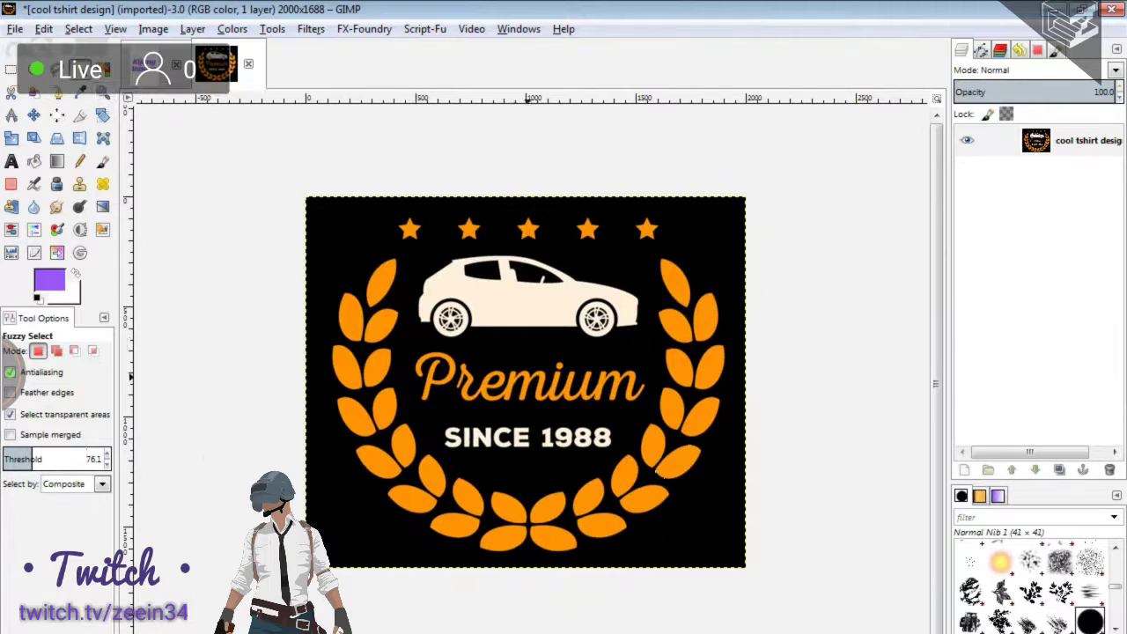
pyautogui.click(546, 343)
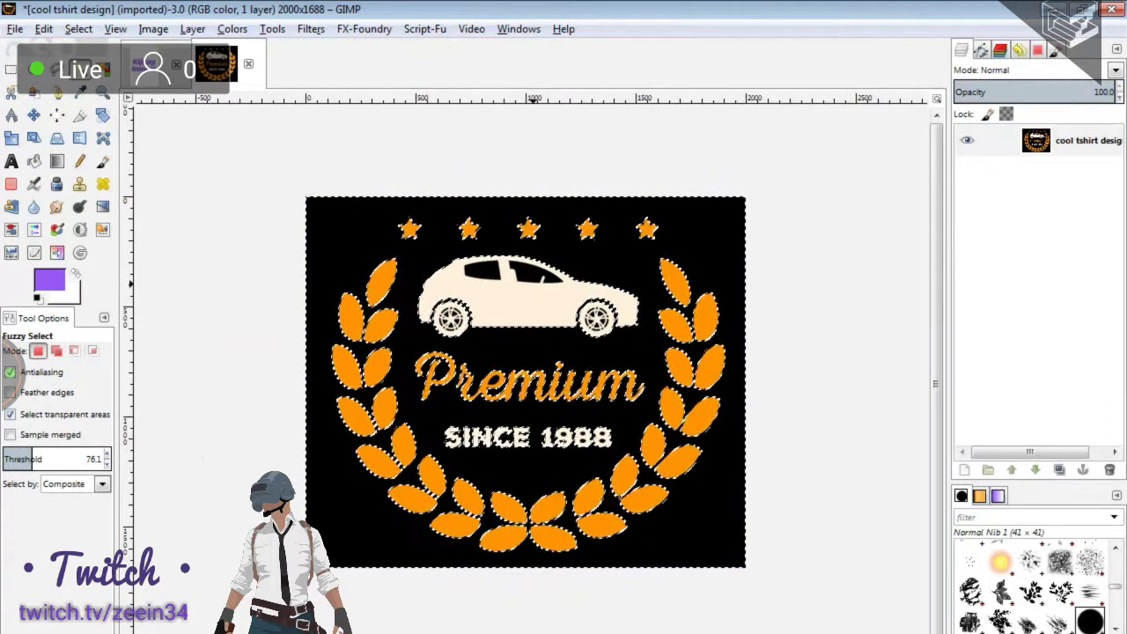
pyautogui.rightClick(556, 319)
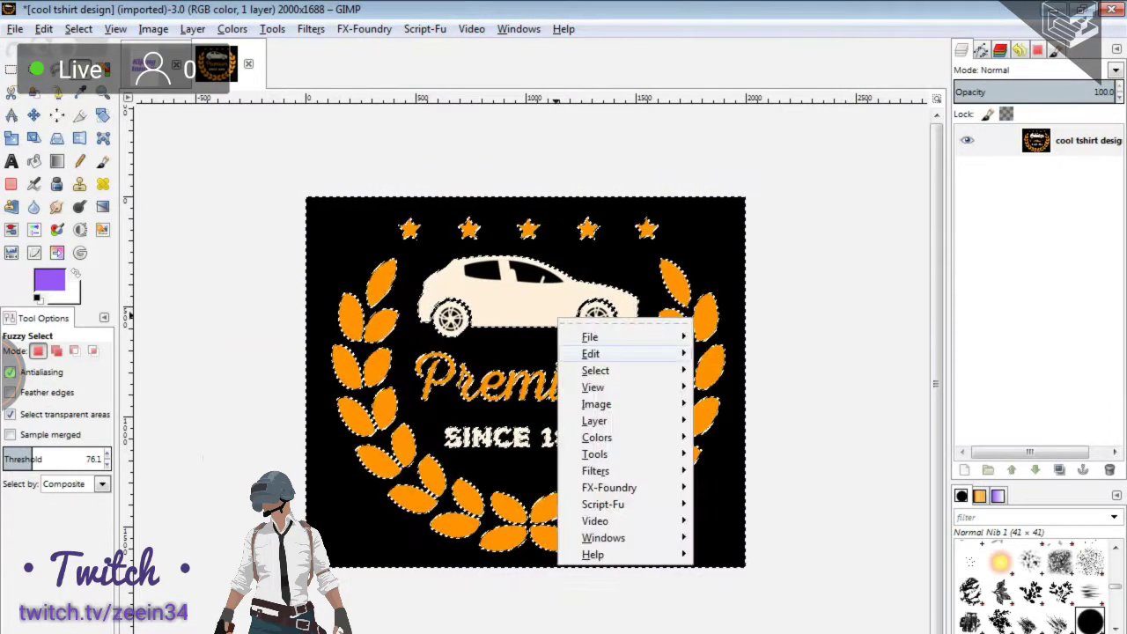
pyautogui.moveTo(595, 371)
pyautogui.click(729, 382)
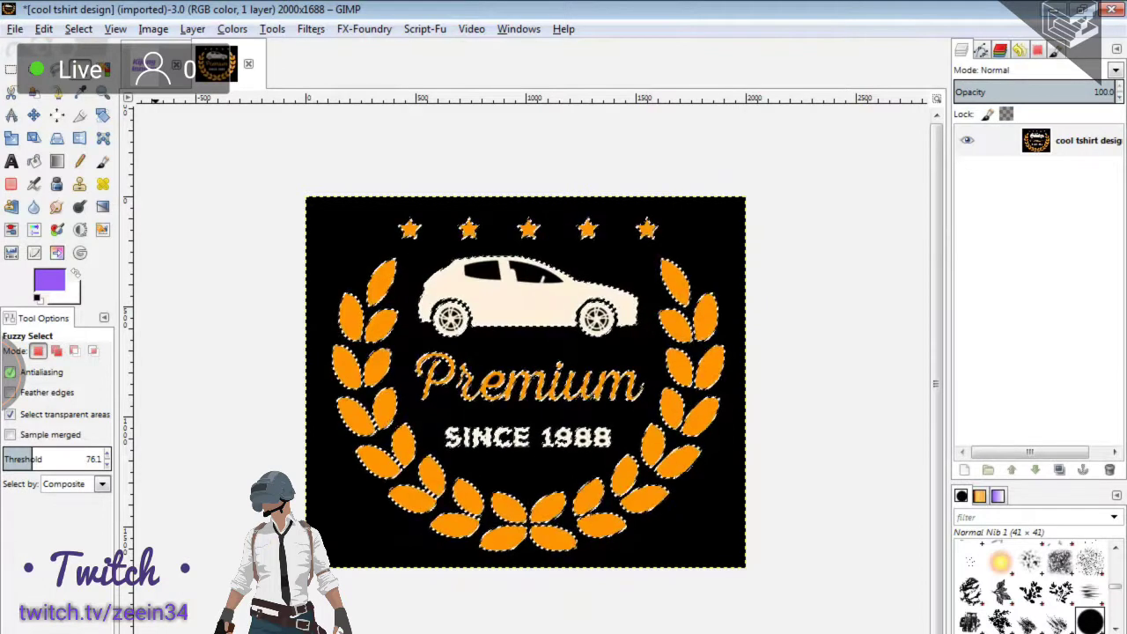
pyautogui.hotkey('ctrl', 'pageup')
pyautogui.hotkey('ctrl', 'v')
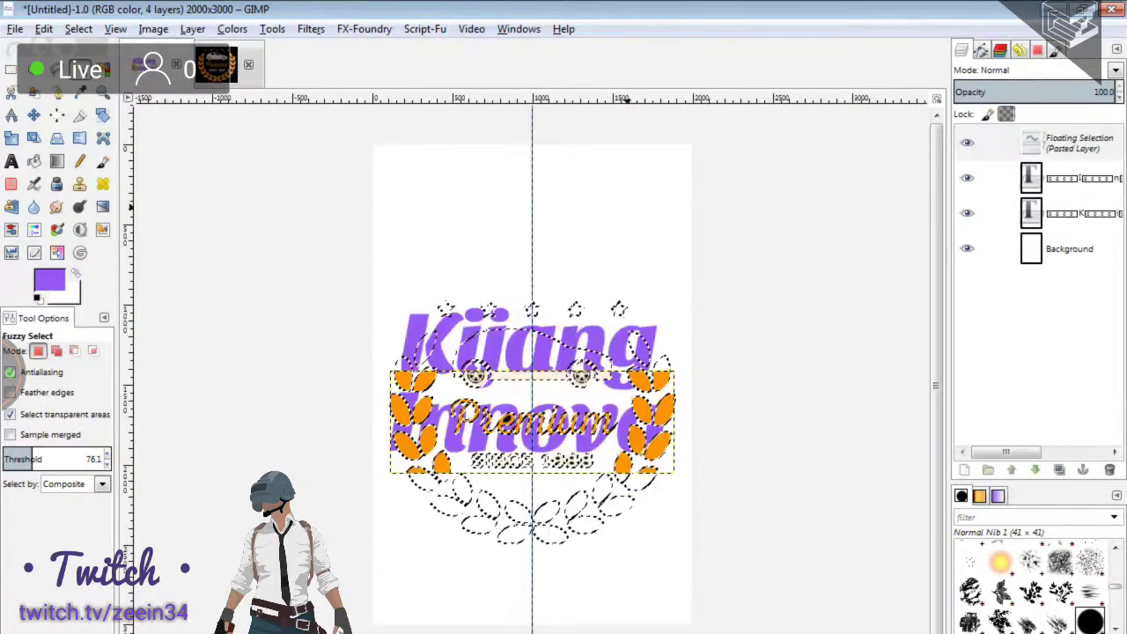
# Convert the floating badge into a new Pasted Layer and zoom in on the leaves.
pyautogui.click(50, 280)
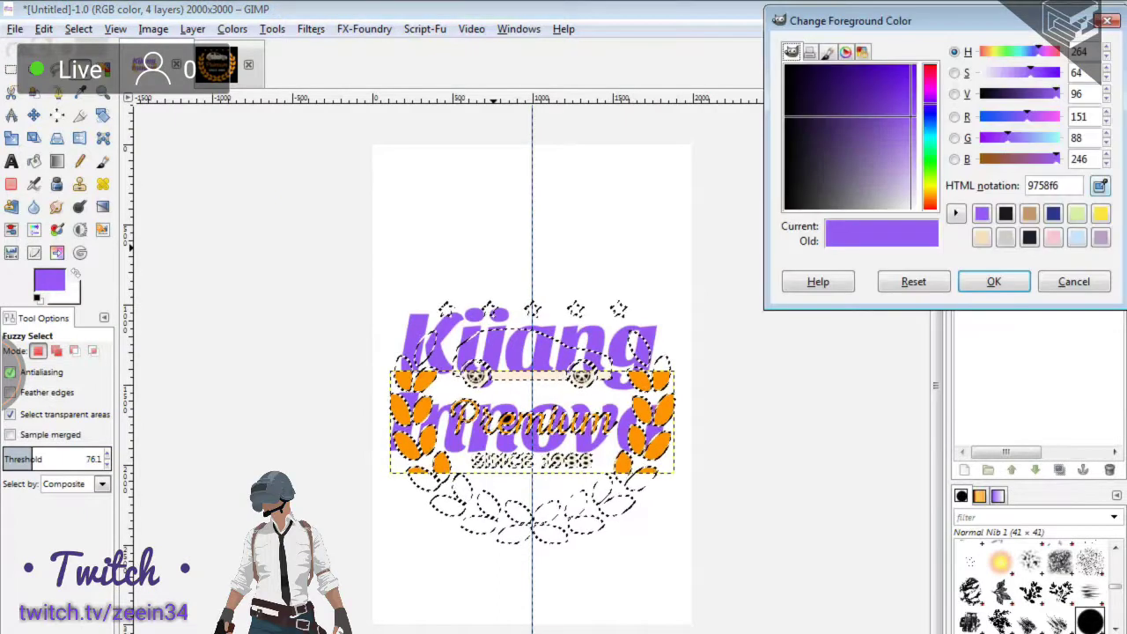
pyautogui.press('d')
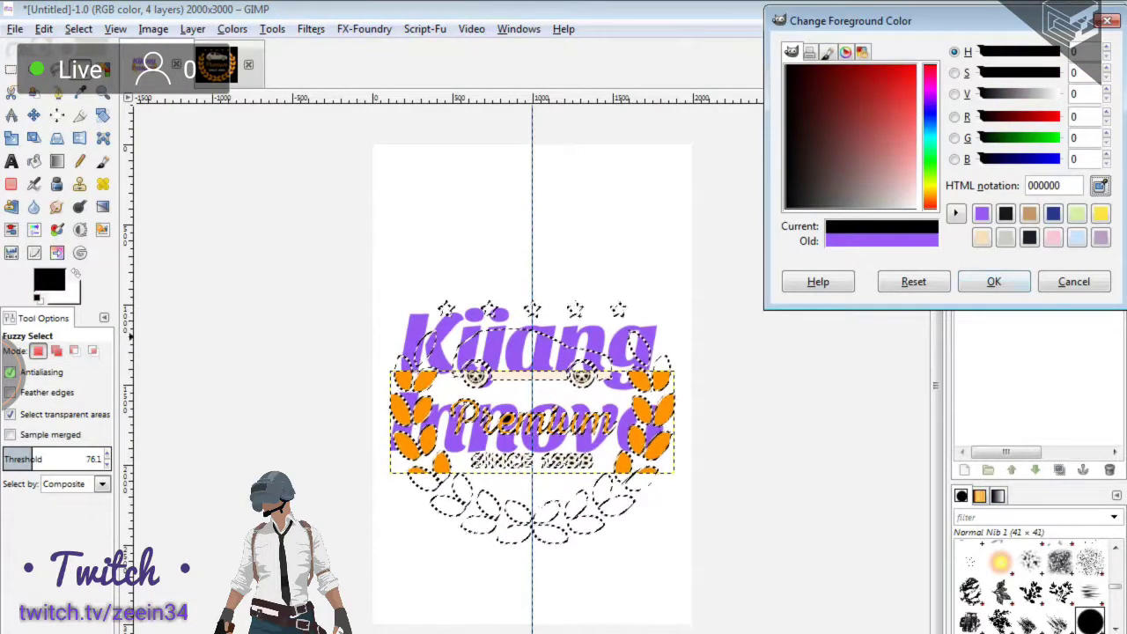
pyautogui.click(1073, 281)
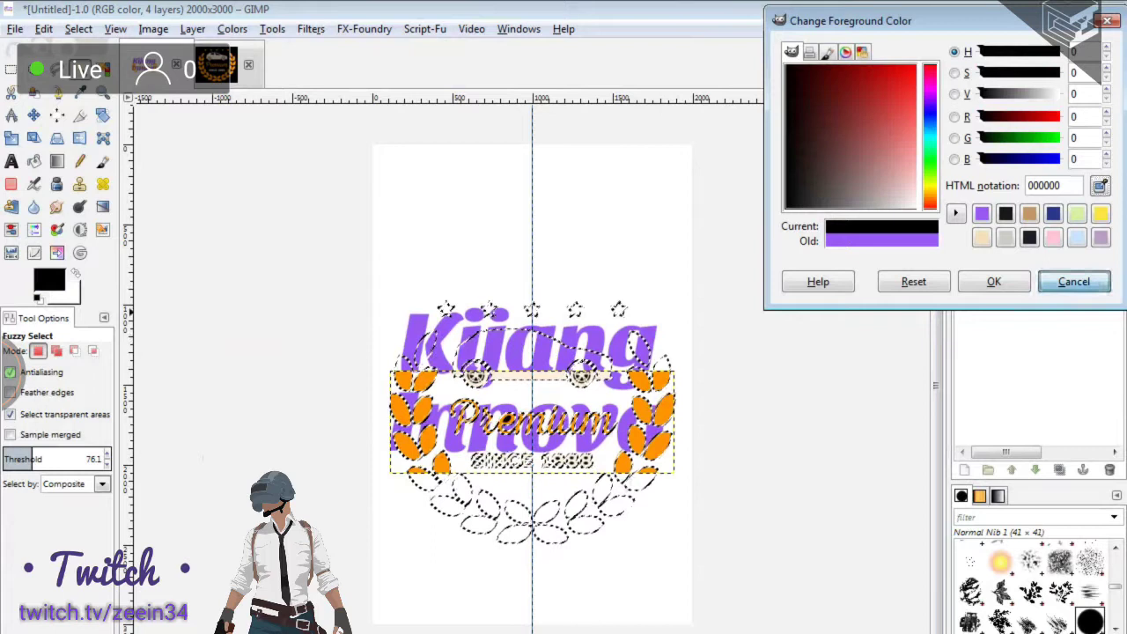
pyautogui.rightClick(1079, 145)
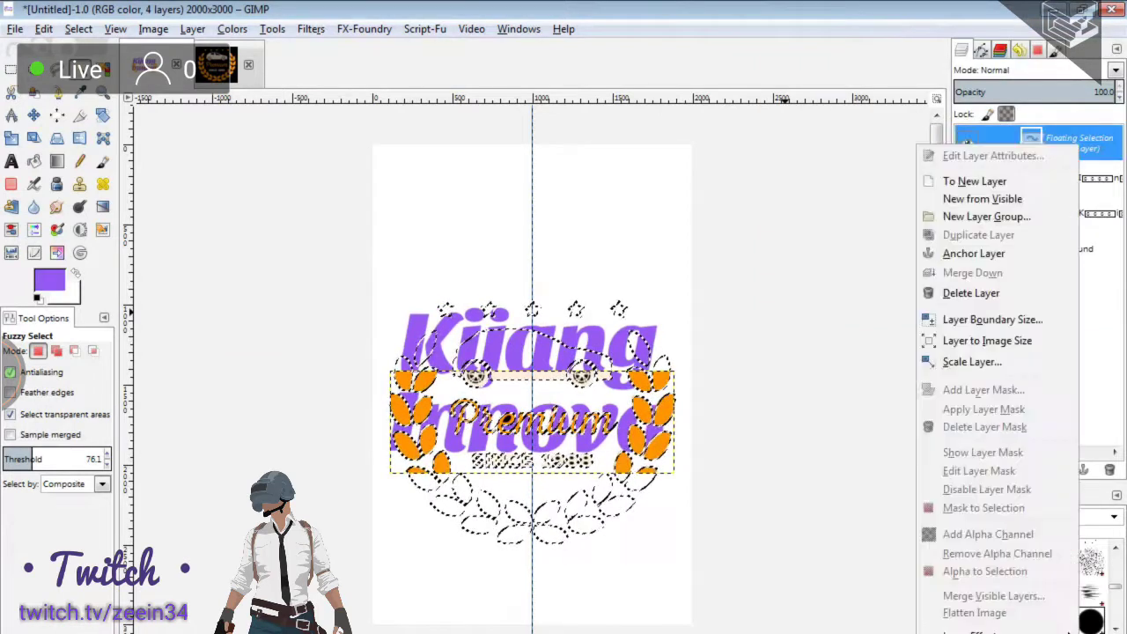
pyautogui.press('Escape')
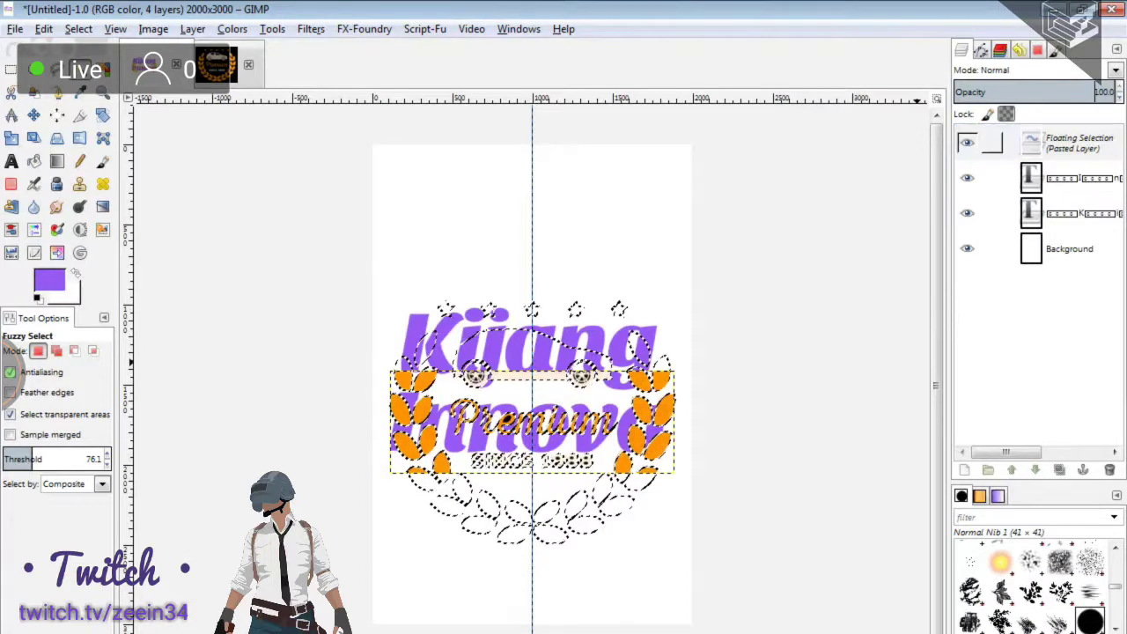
pyautogui.rightClick(1074, 145)
pyautogui.click(958, 172)
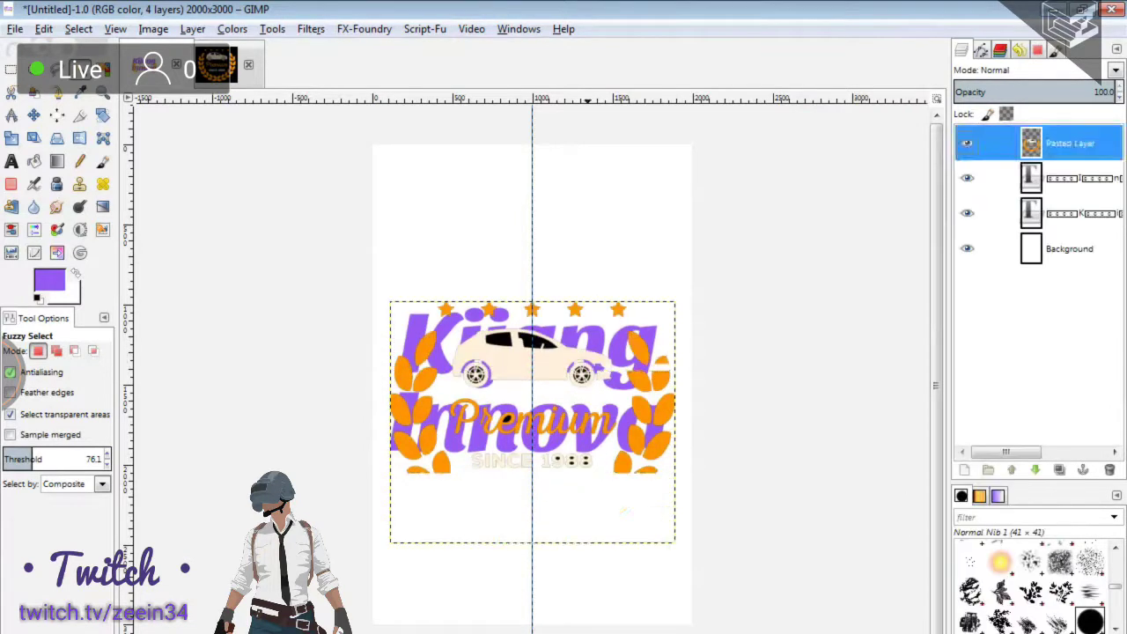
pyautogui.press('m')
pyautogui.press('z')
pyautogui.moveTo(369, 395); pyautogui.dragTo(436, 452)
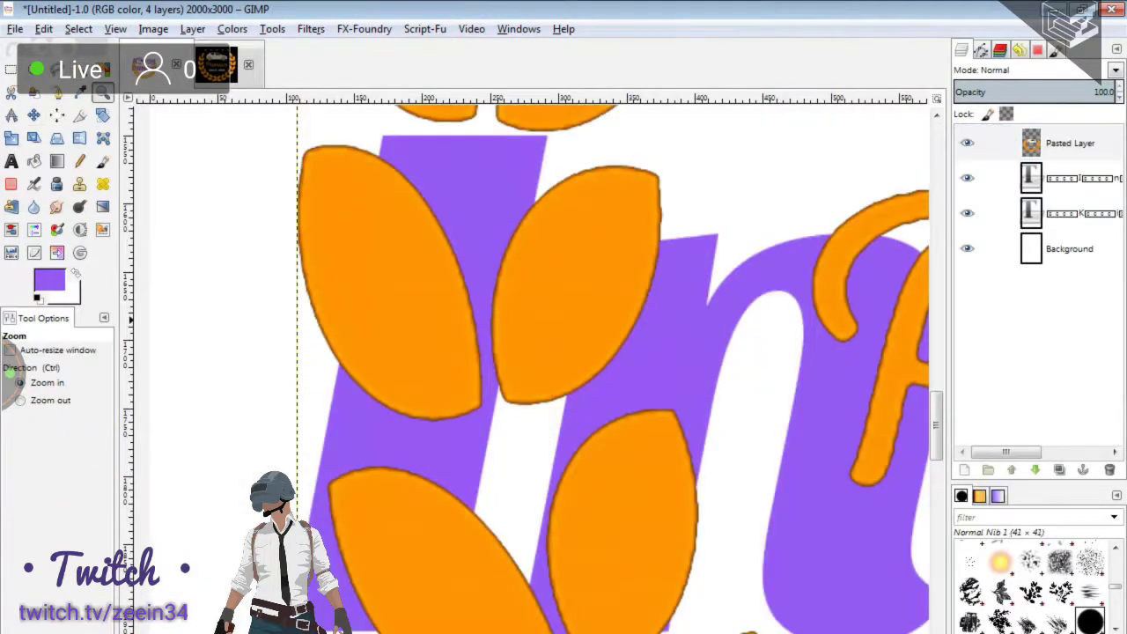
# Zoom out to view the whole logo, then zoom far in on the left leaves.
pyautogui.click(48, 280)
pyautogui.click(1099, 185)
pyautogui.click(577, 303)
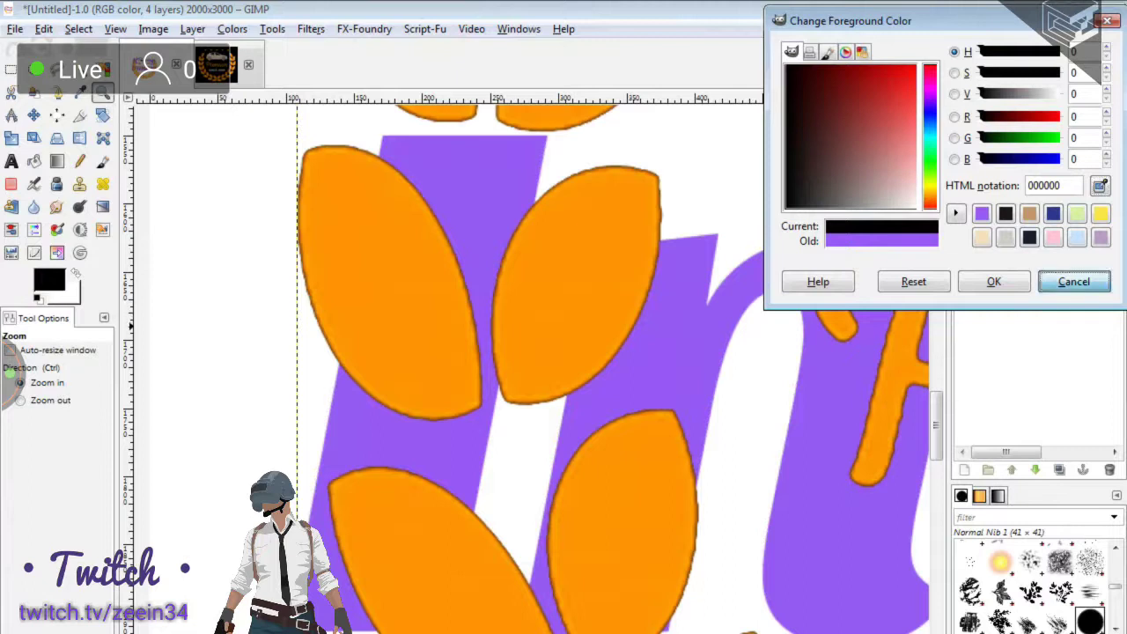
pyautogui.click(1073, 281)
pyautogui.press('m')
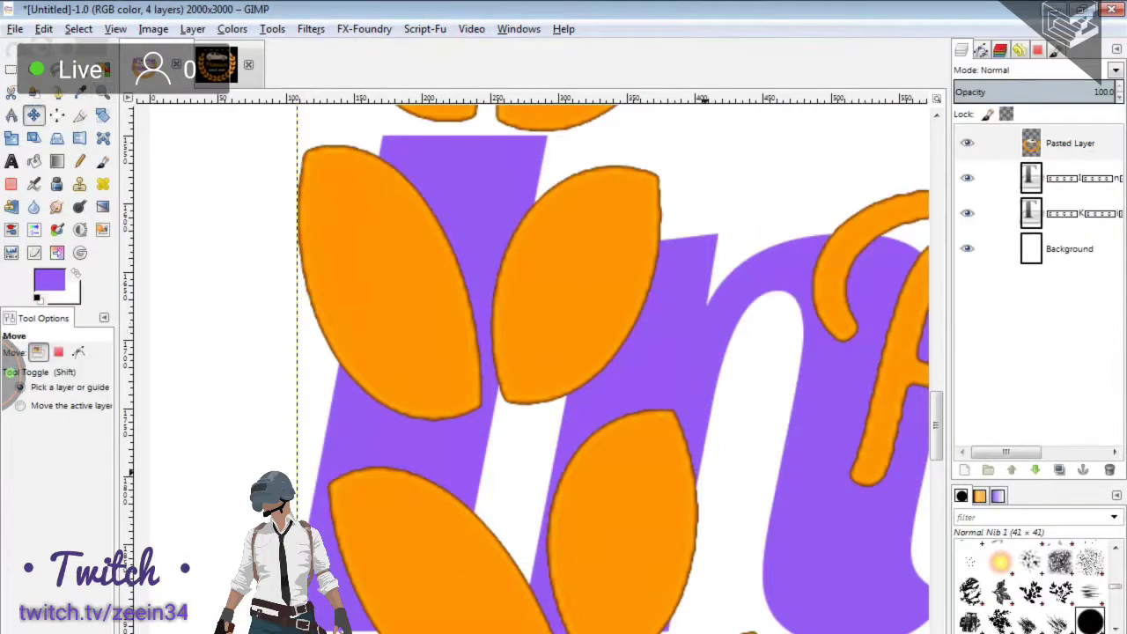
pyautogui.press('z')
pyautogui.scroll(-2, 528, 361)
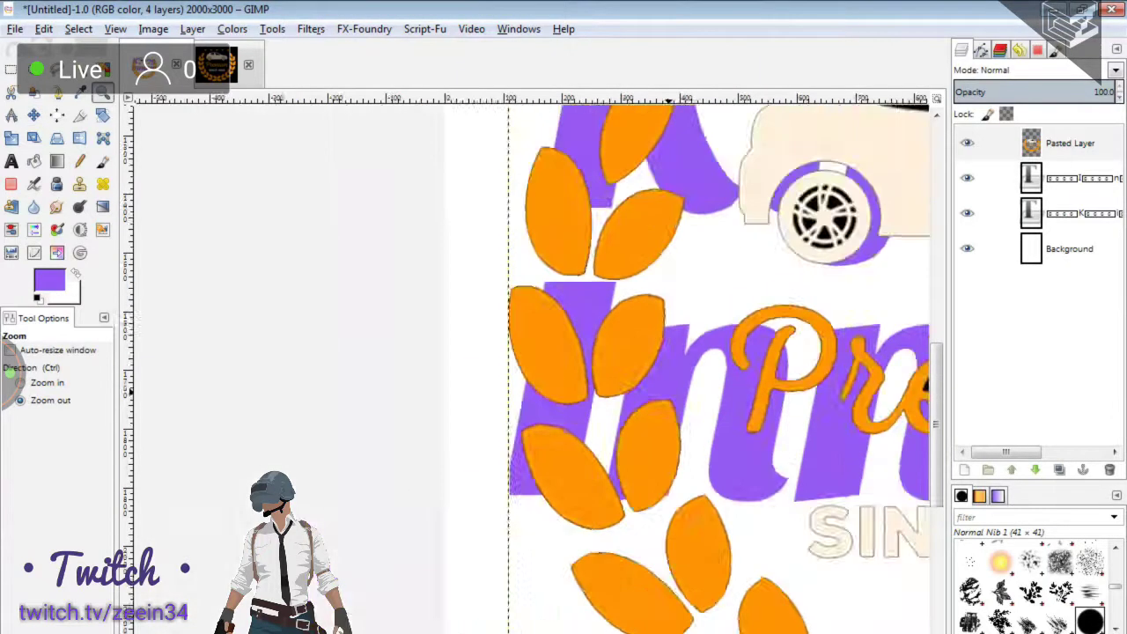
pyautogui.scroll(-3, 529, 361)
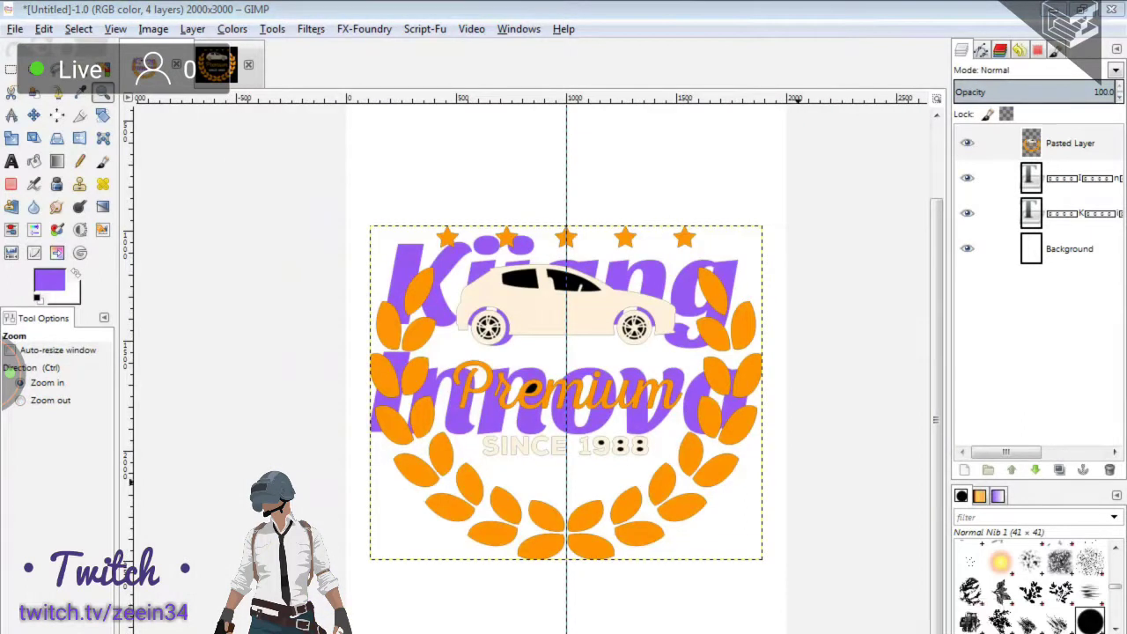
pyautogui.click(817, 452)
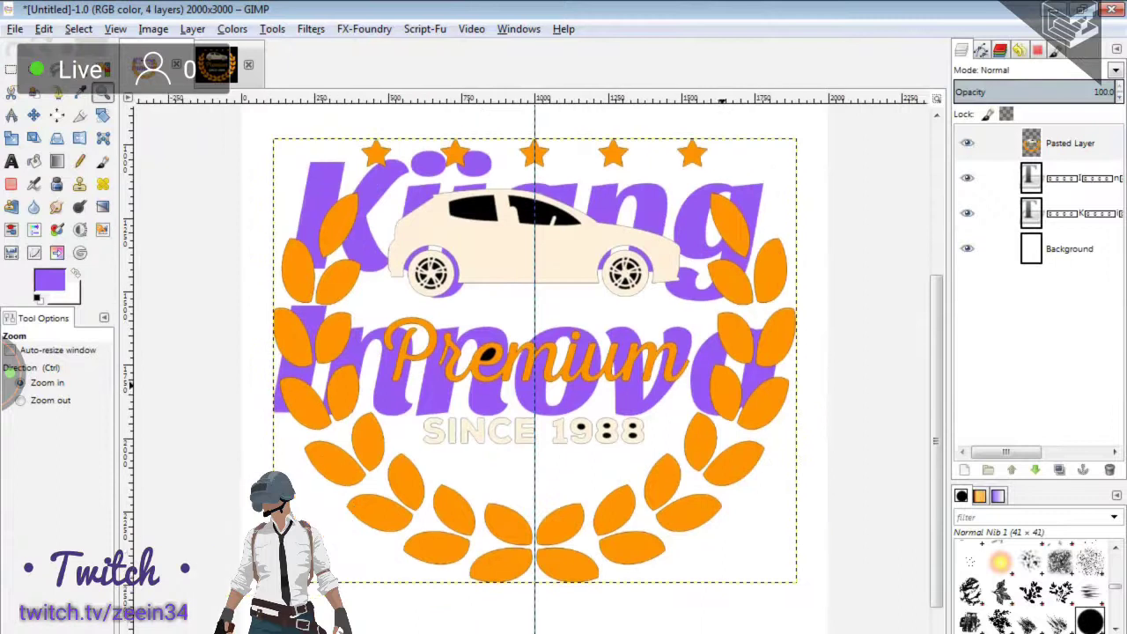
pyautogui.press('m')
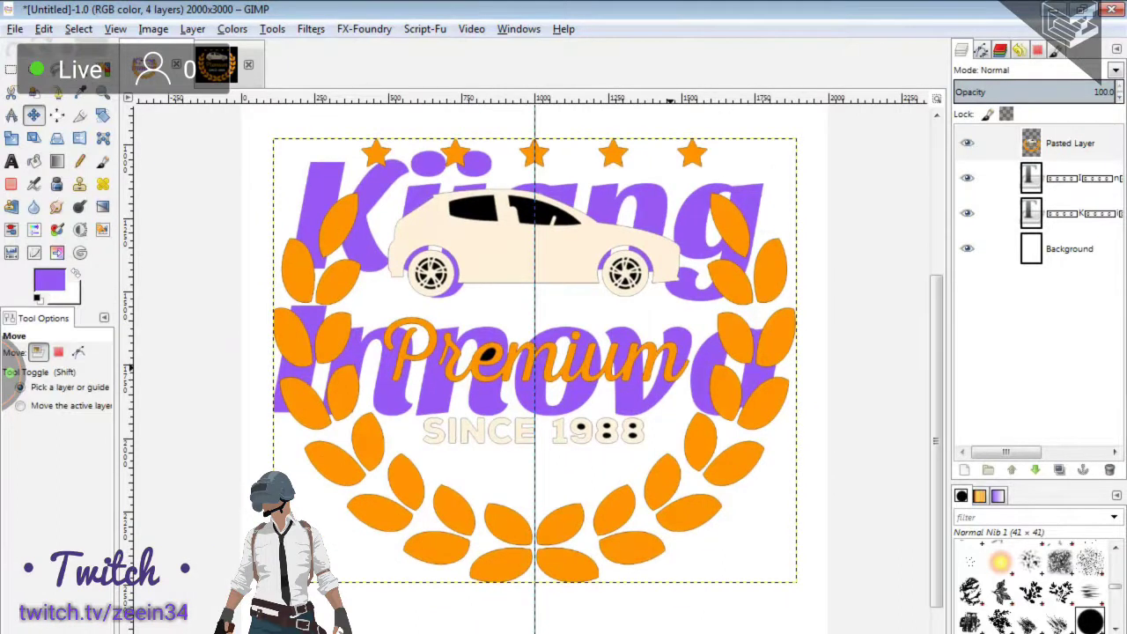
pyautogui.press('z')
pyautogui.moveTo(257, 316); pyautogui.dragTo(352, 386)
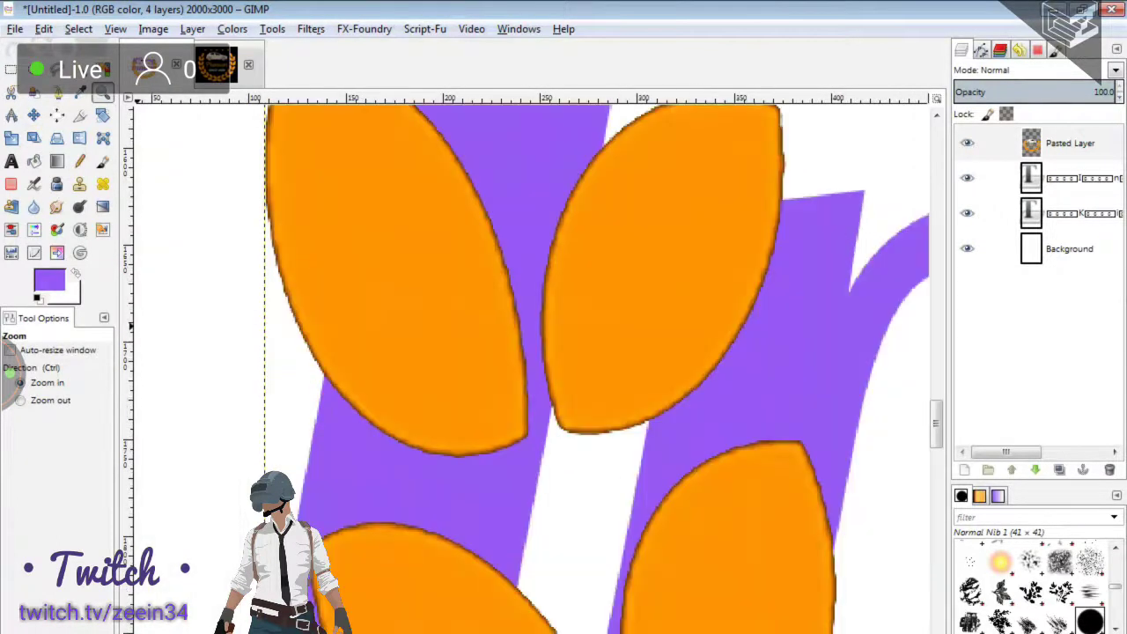
# Set the foreground to a saturated orange and trial Alpha to Selection on Pasted Layer.
pyautogui.click(49, 280)
pyautogui.moveTo(929, 102); pyautogui.dragTo(929, 195)
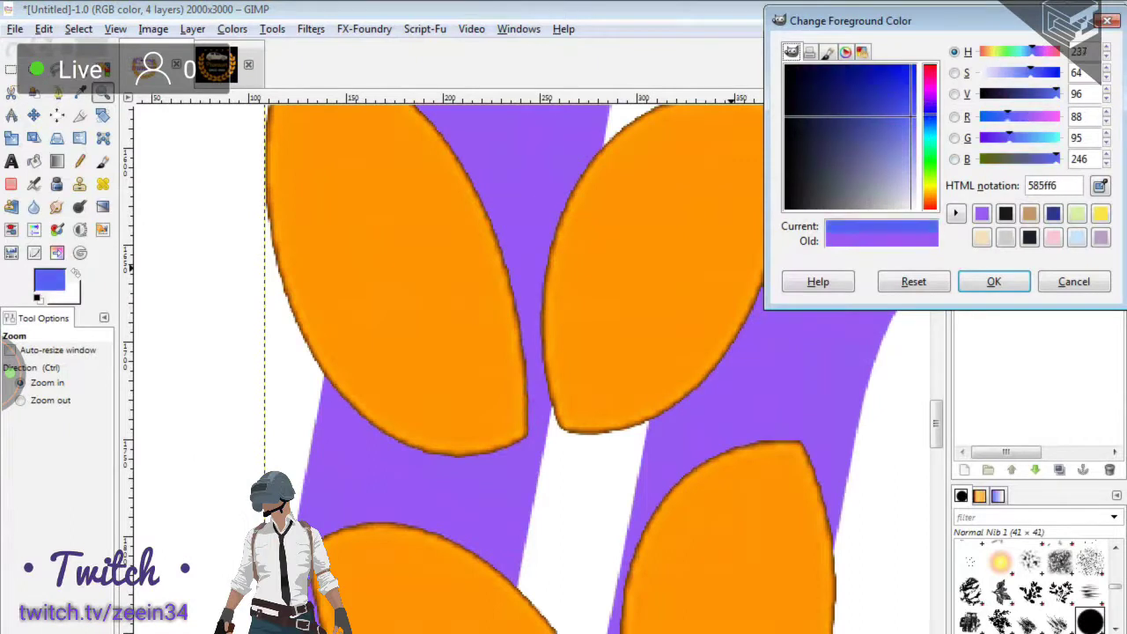
pyautogui.moveTo(913, 114); pyautogui.dragTo(915, 100)
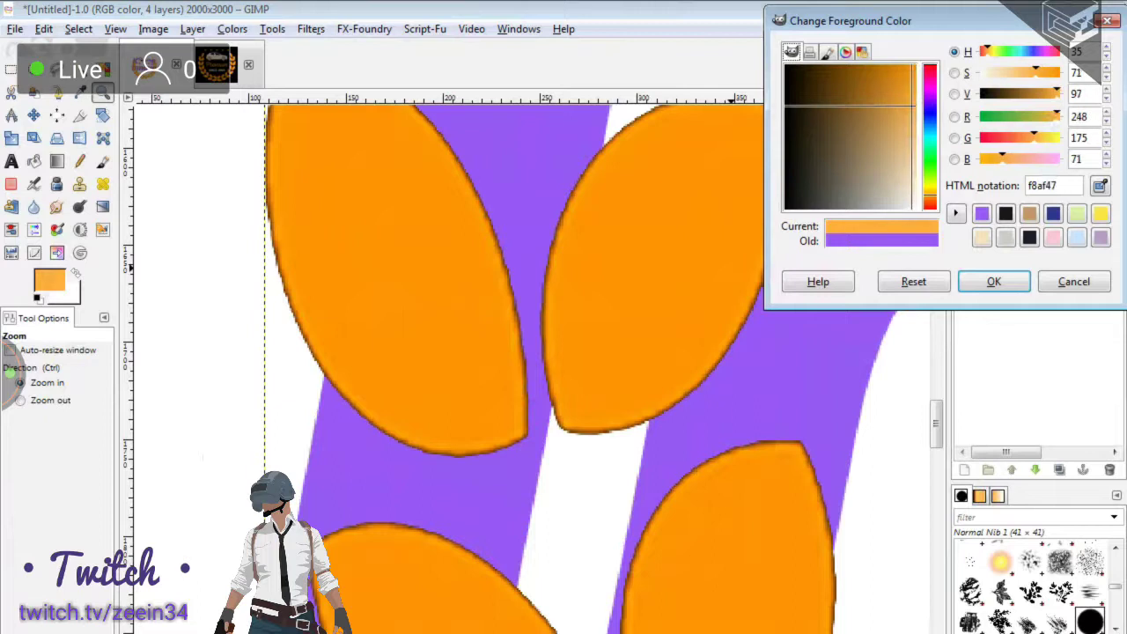
pyautogui.moveTo(1035, 138); pyautogui.dragTo(1028, 137)
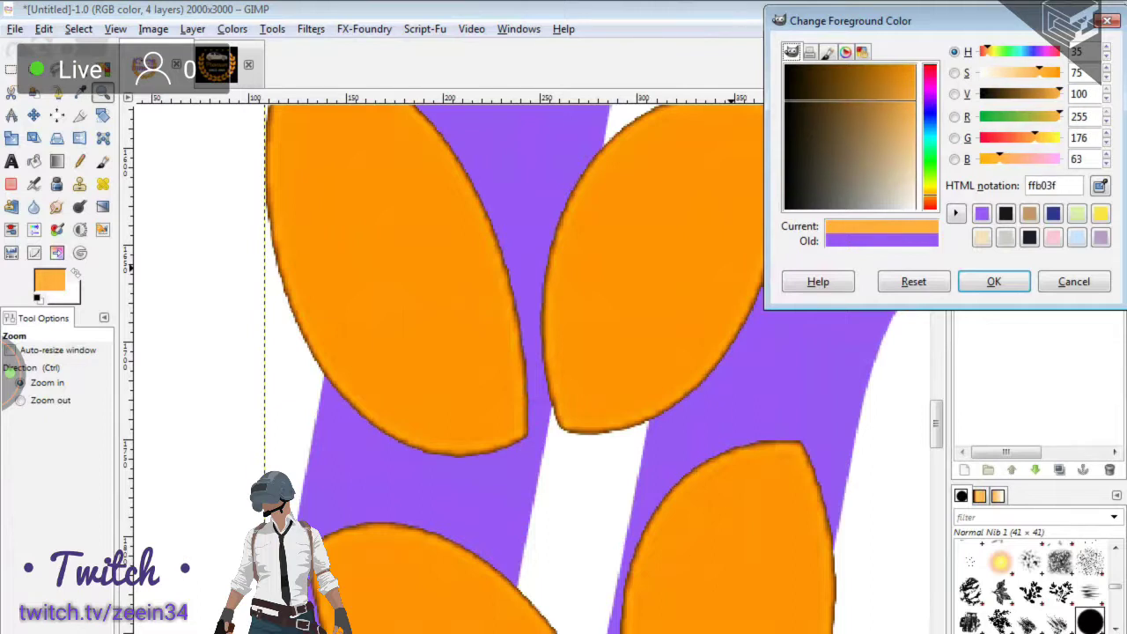
pyautogui.moveTo(915, 101); pyautogui.dragTo(916, 92)
pyautogui.click(993, 281)
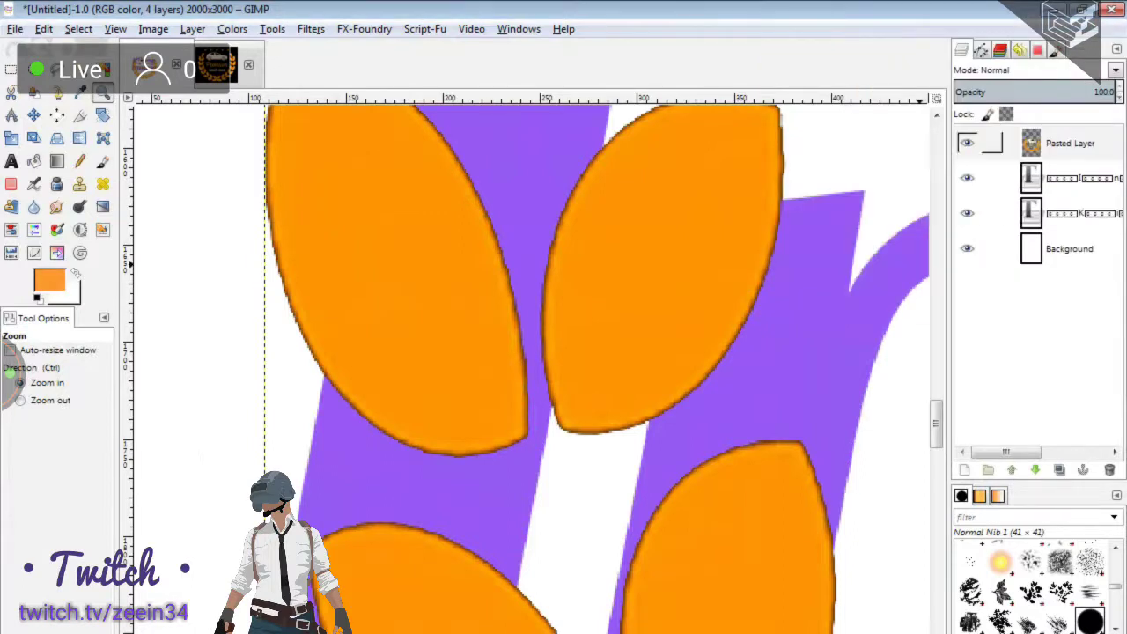
pyautogui.rightClick(1031, 142)
pyautogui.click(993, 574)
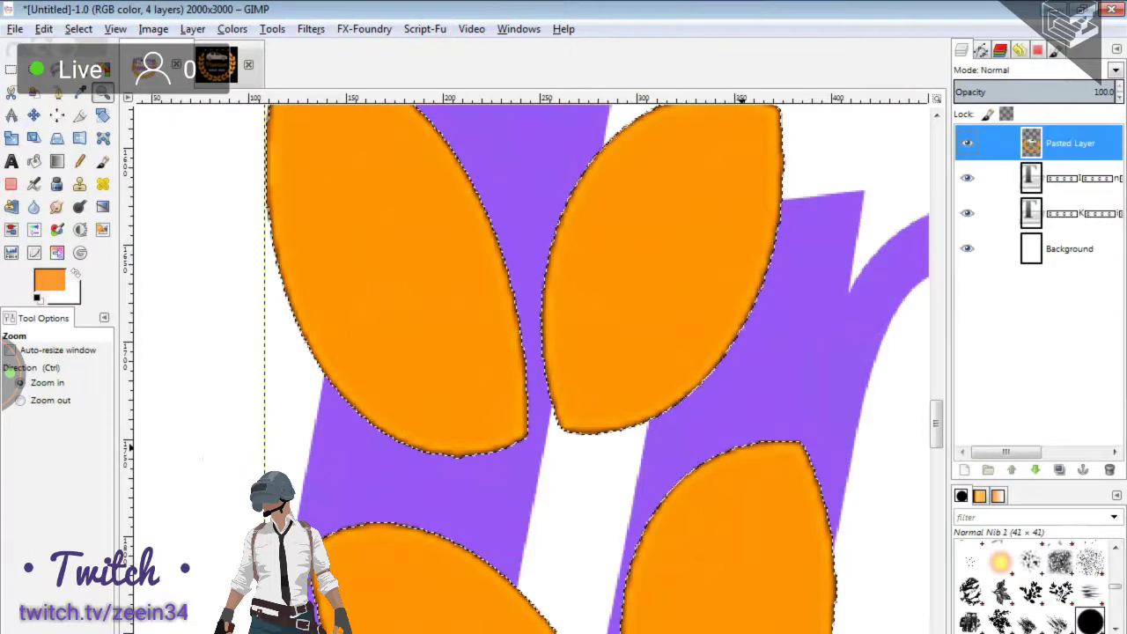
pyautogui.hotkey('ctrl', 'shift', 'a')
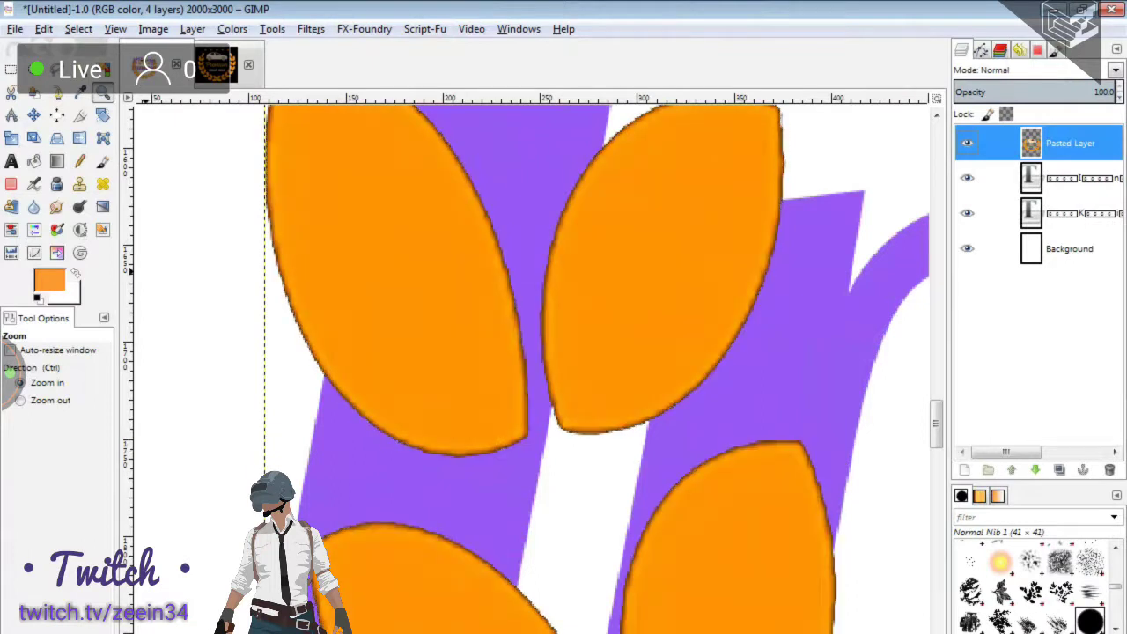
# Adjust the foreground orange to f98819 and select Pasted Layer's shapes with Alpha to Selection.
pyautogui.click(49, 280)
pyautogui.moveTo(913, 92); pyautogui.dragTo(912, 82)
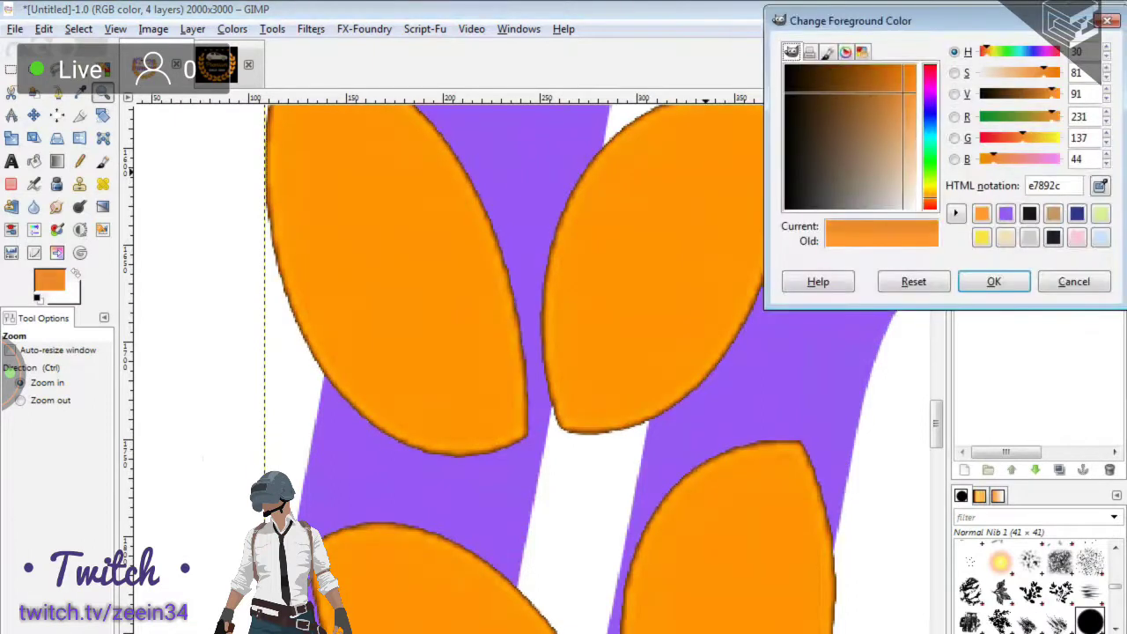
pyautogui.click(993, 281)
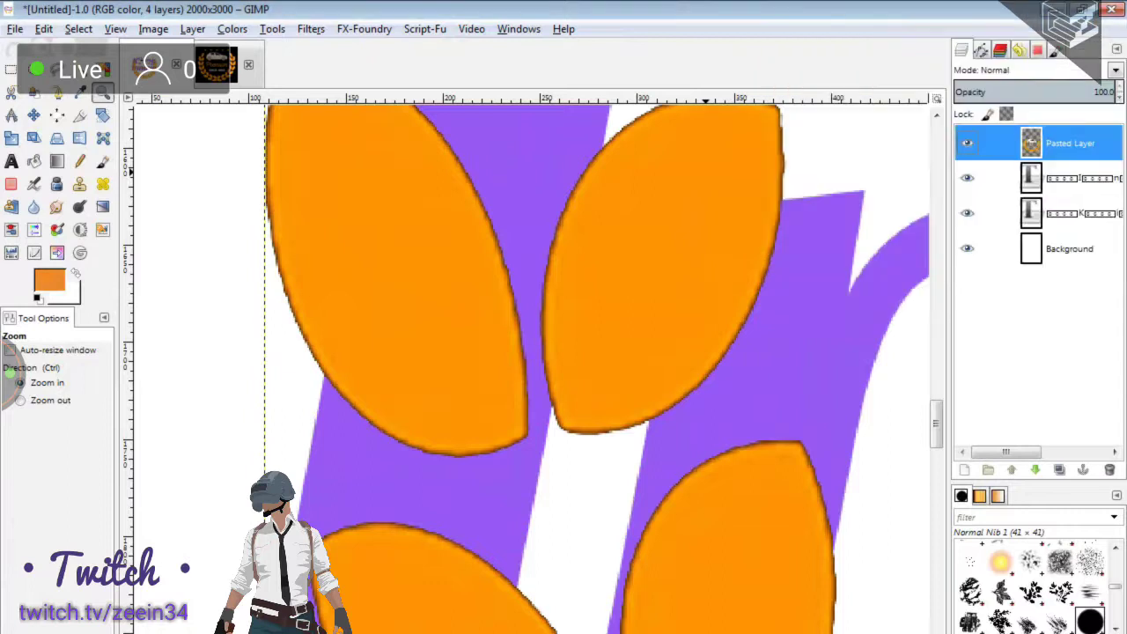
pyautogui.rightClick(1069, 143)
pyautogui.click(1039, 564)
pyautogui.click(49, 280)
pyautogui.click(915, 79)
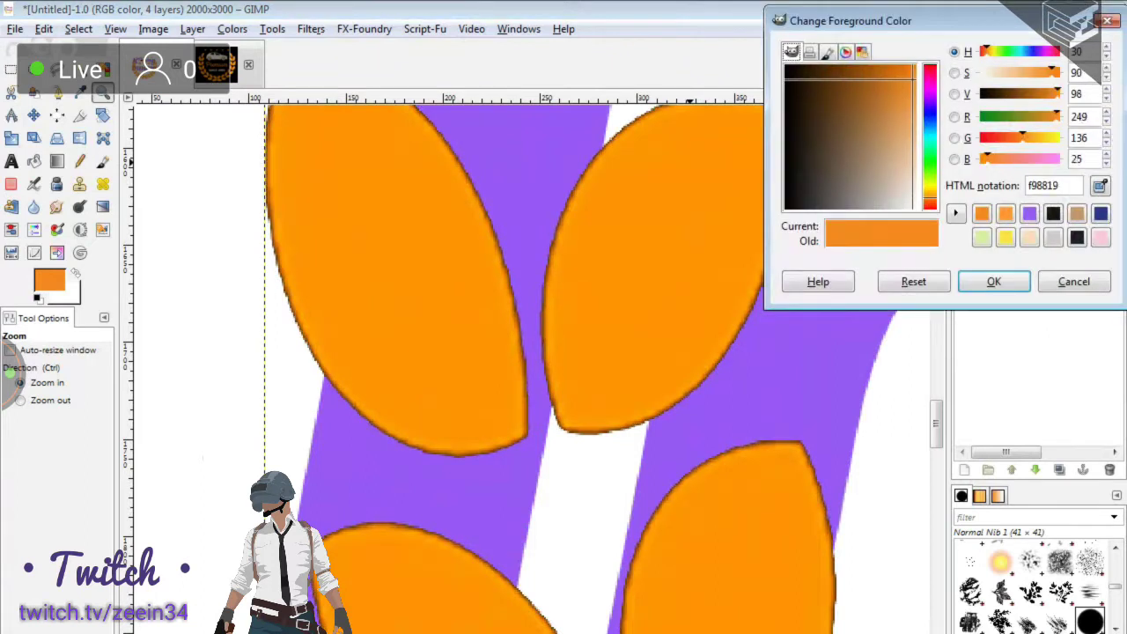
pyautogui.click(994, 281)
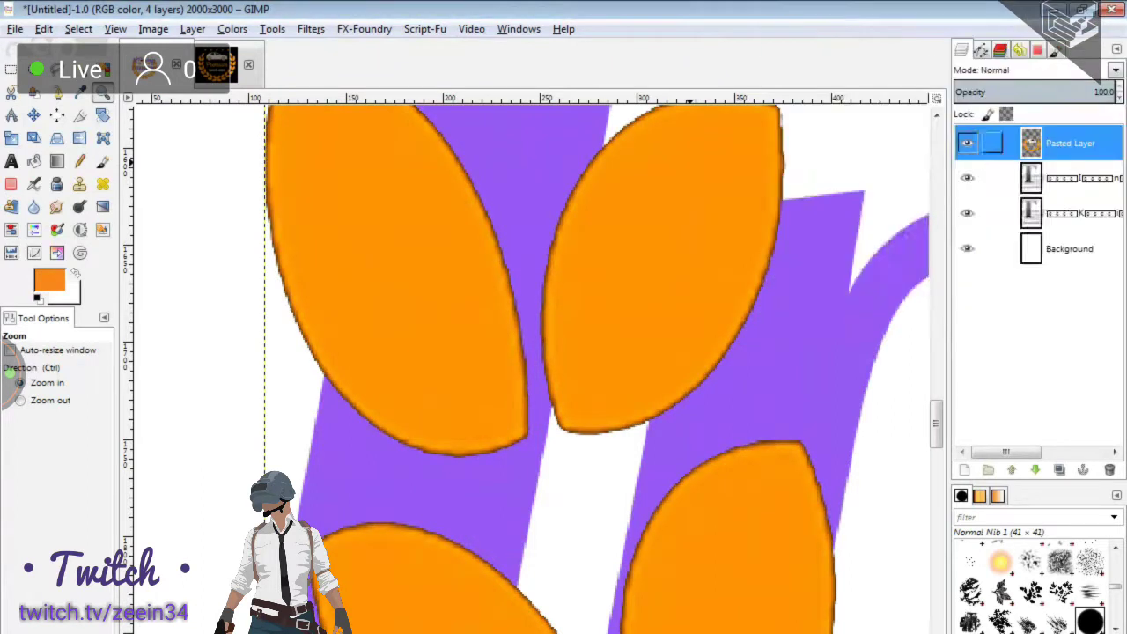
pyautogui.rightClick(1053, 143)
pyautogui.click(955, 583)
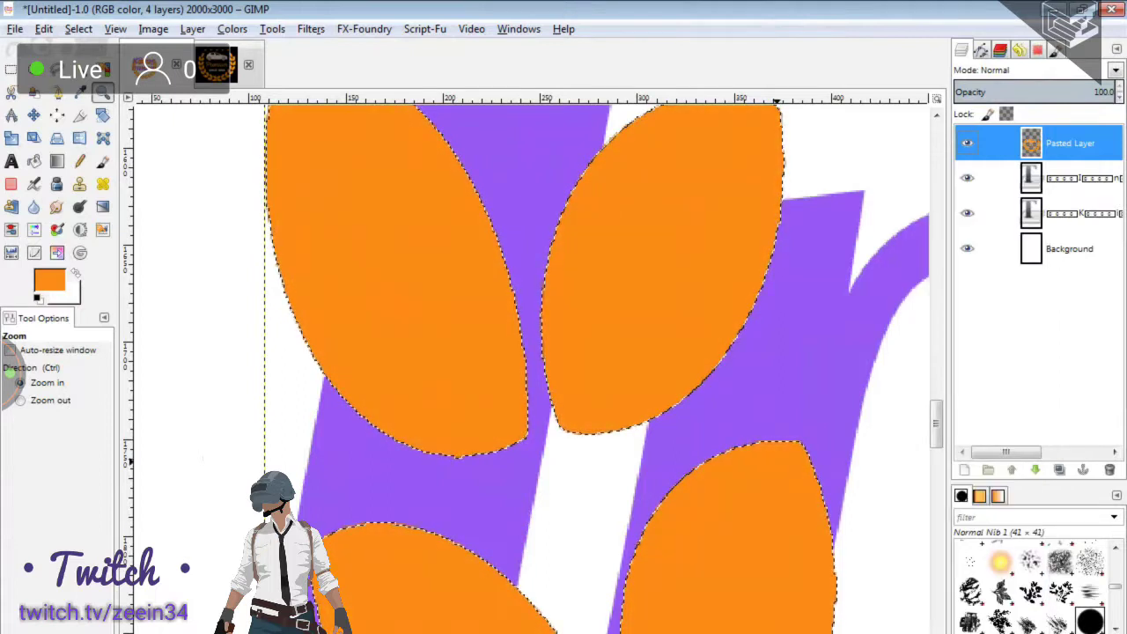
pyautogui.keyDown('ctrl'); pyautogui.scroll(-5, 529, 370); pyautogui.keyUp('ctrl')
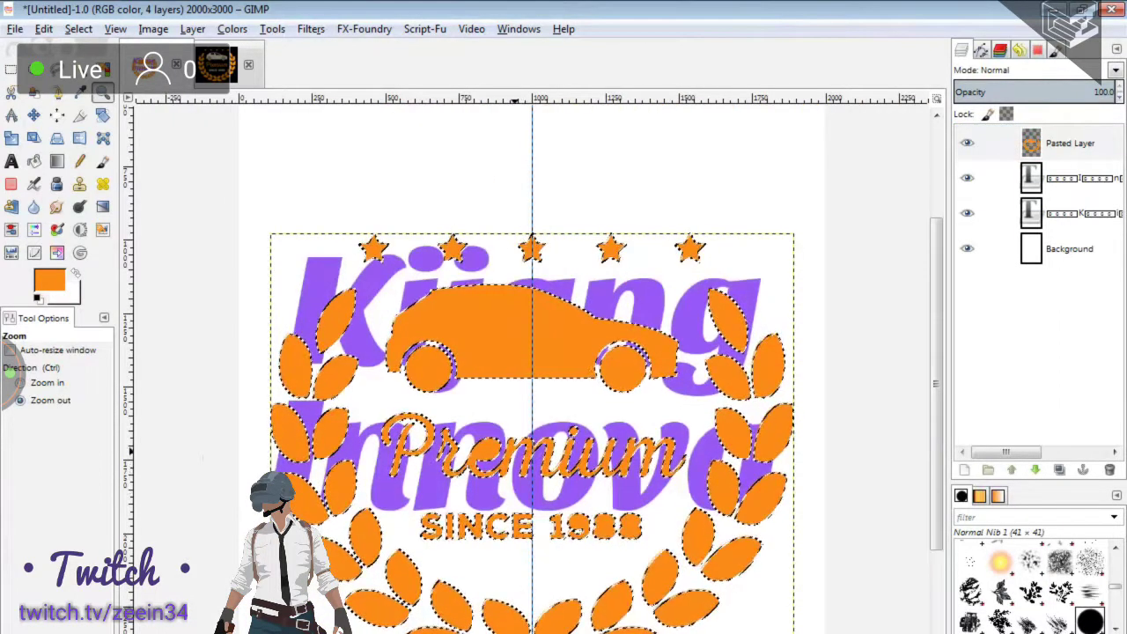
# Deselect and hide both purple Kijang Innova text layers.
pyautogui.press('u')
pyautogui.hotkey('ctrl', 'shift', 'a')
pyautogui.press('m')
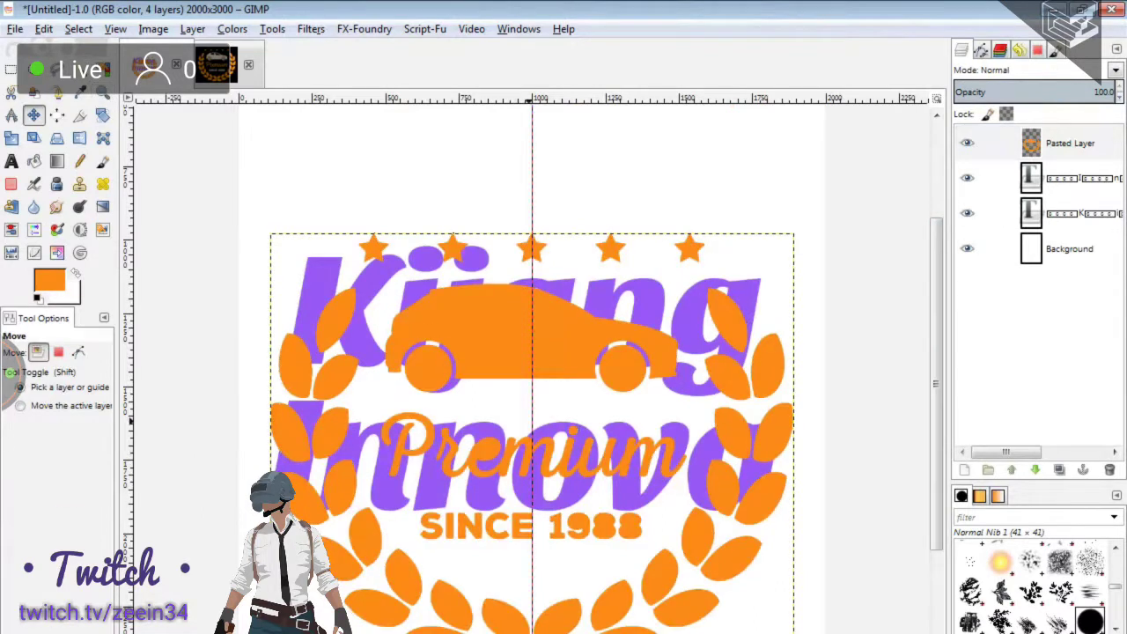
pyautogui.scroll(-2, 528, 370)
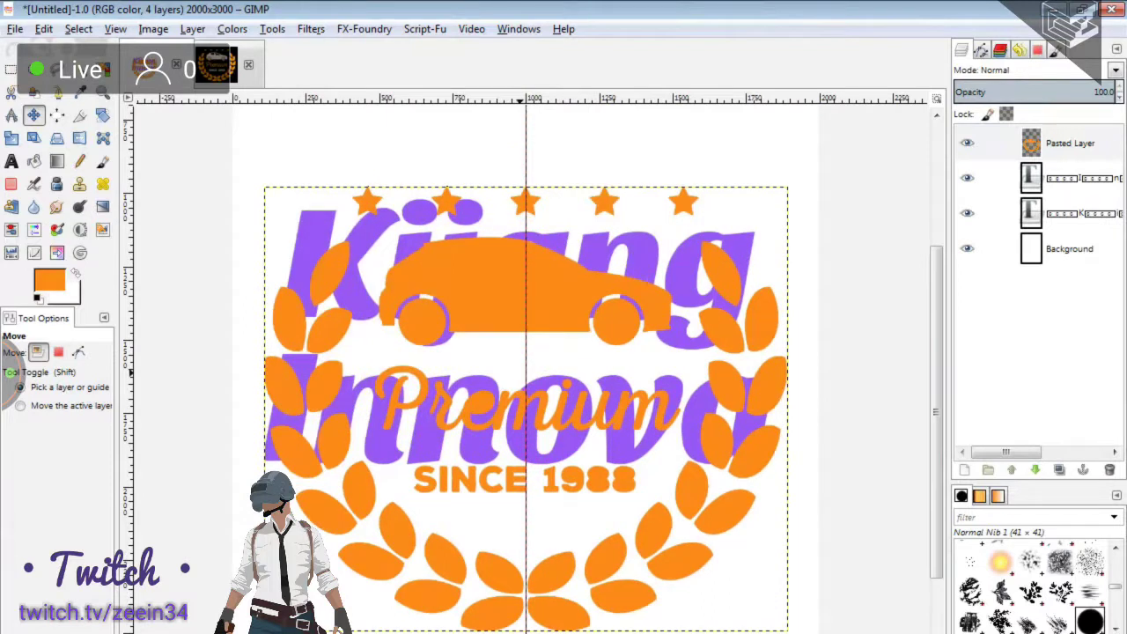
pyautogui.hscroll(1, 528, 361)
pyautogui.scroll(2, 529, 370)
pyautogui.hscroll(-2, 528, 370)
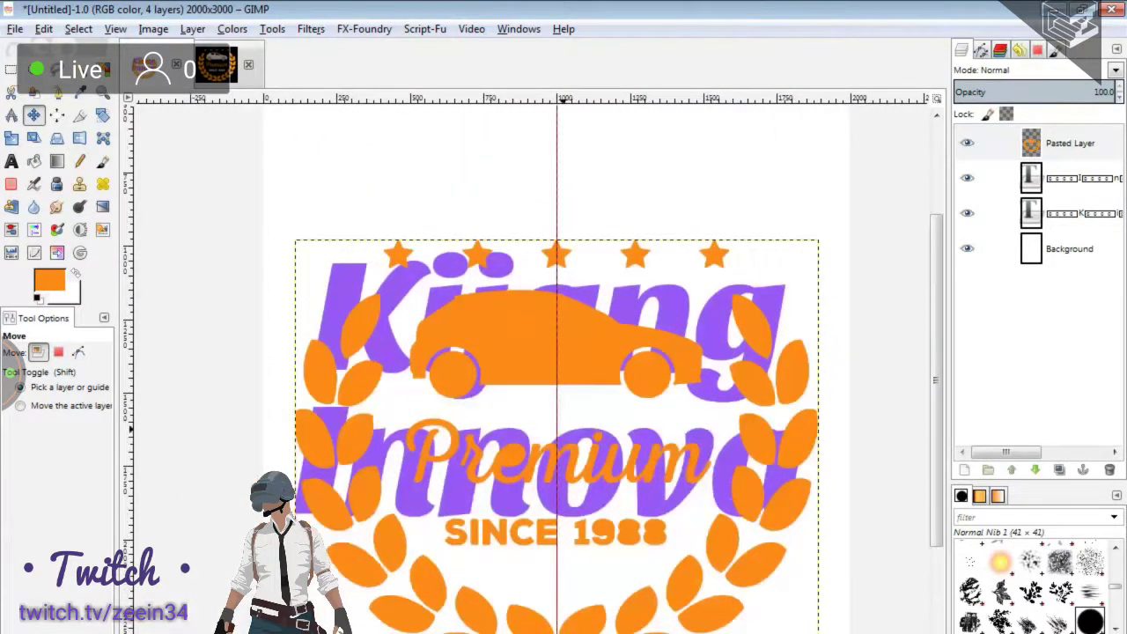
pyautogui.scroll(-3, 528, 370)
pyautogui.hscroll(3, 528, 370)
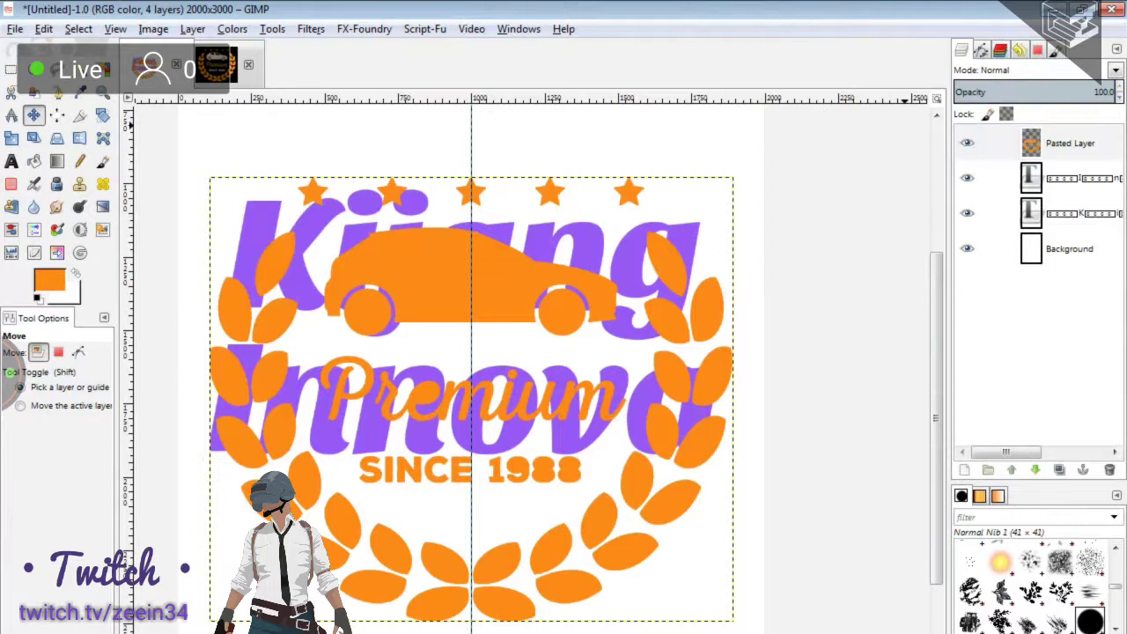
pyautogui.click(992, 178)
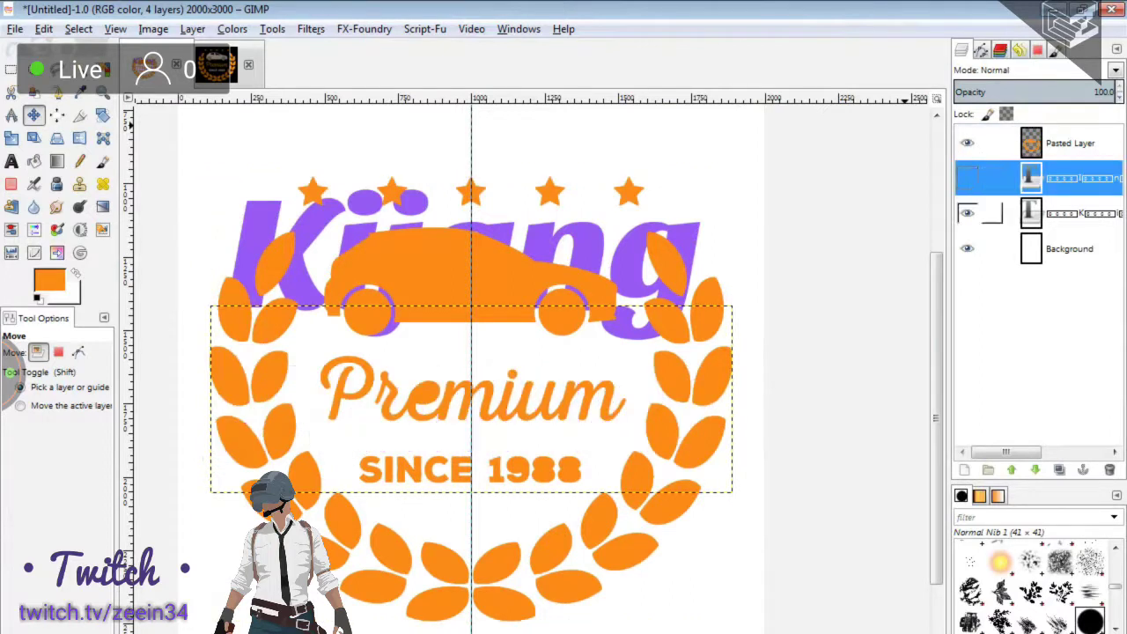
pyautogui.click(966, 213)
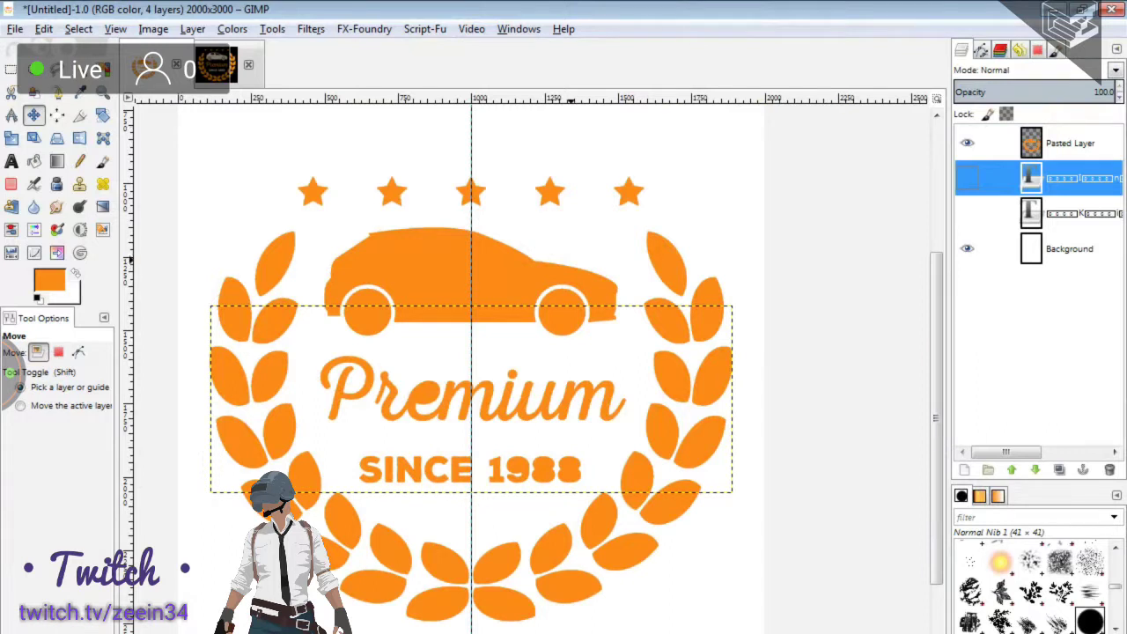
# Try a brush enlarged to about 90, then undo the stray paint stroke.
pyautogui.hotkey('shift', 'c')
pyautogui.press('m')
pyautogui.press('p')
pyautogui.press(']')
pyautogui.press(']')
pyautogui.press(']')
pyautogui.press(']')
pyautogui.press(']')
pyautogui.press(']')
pyautogui.press(']')
pyautogui.press(']')
pyautogui.press(']')
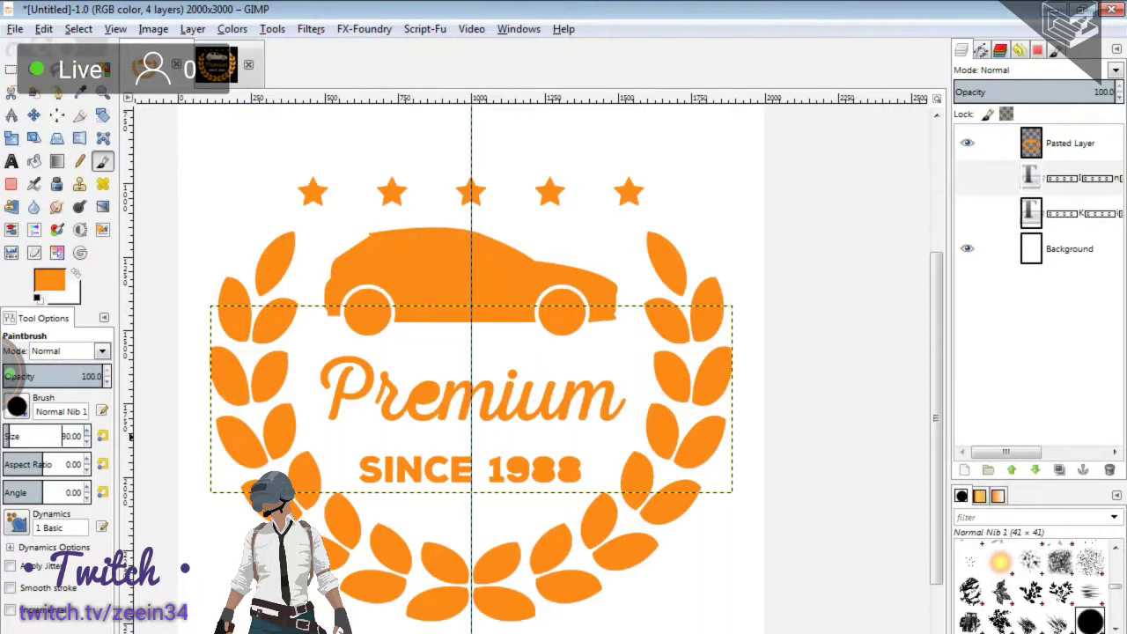
pyautogui.click(360, 377)
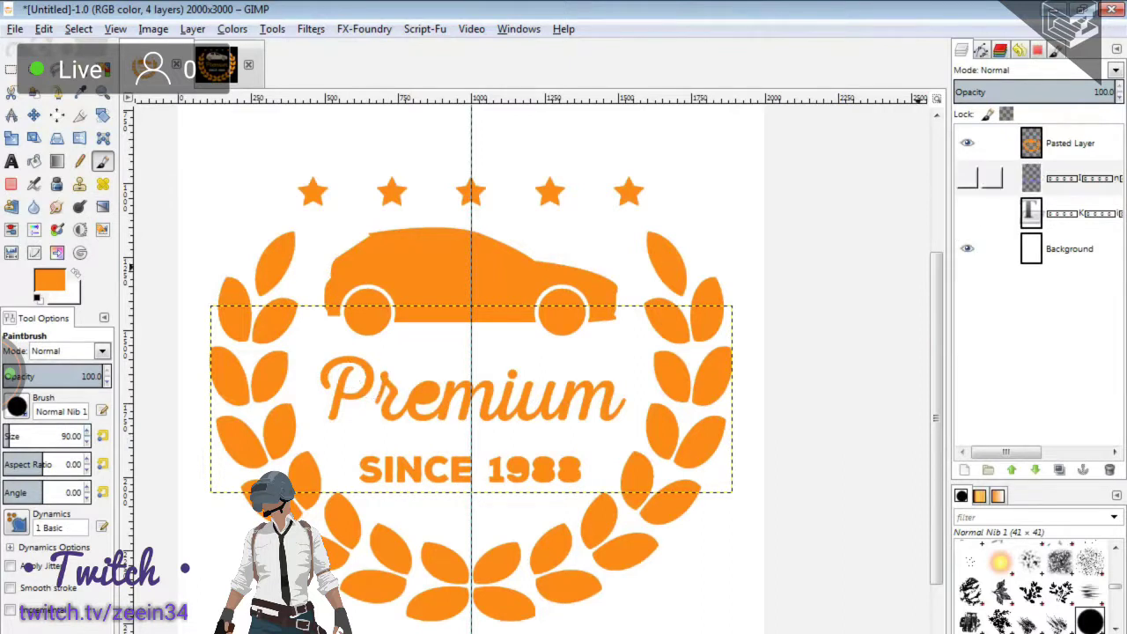
pyautogui.hotkey('ctrl', 'z')
pyautogui.hotkey('ctrl', 'z')
pyautogui.hotkey('ctrl', 'z')
pyautogui.hotkey('ctrl', 'z')
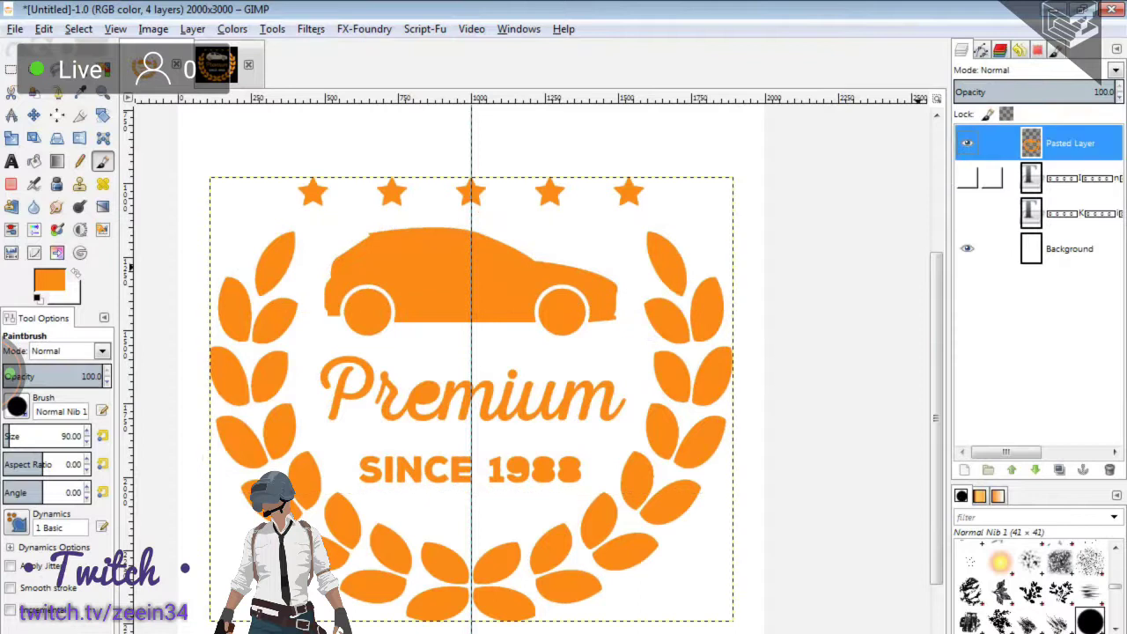
pyautogui.hotkey('ctrl', 'z')
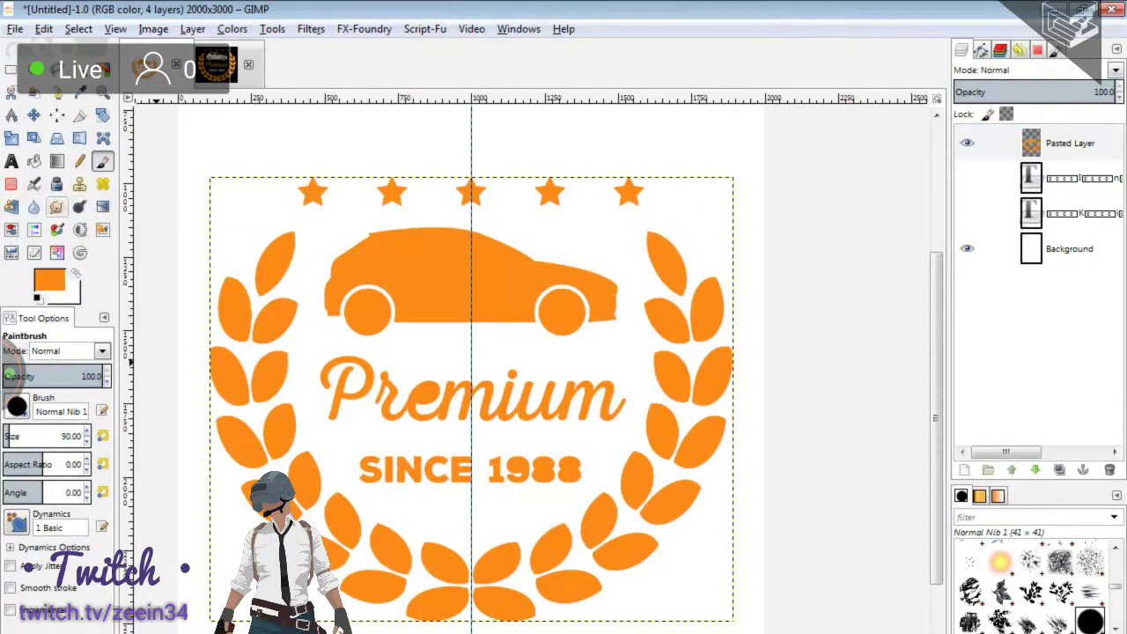
# Remove the Premium banner by outlining it with Free Select and deleting the area.
pyautogui.click(11, 184)
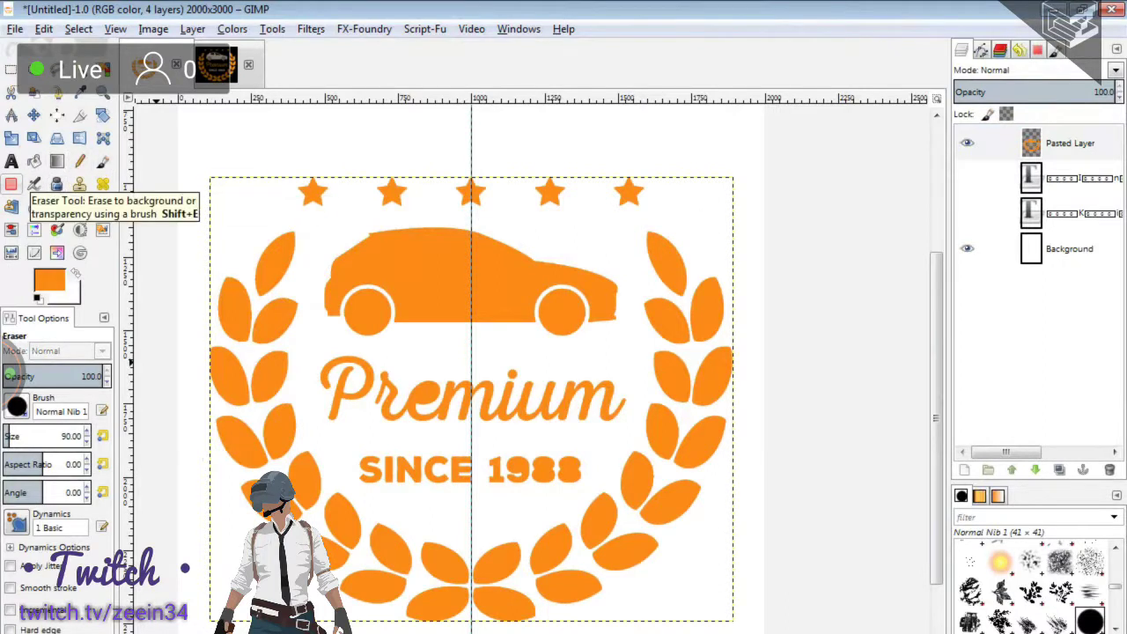
pyautogui.click(331, 356)
pyautogui.moveTo(332, 356); pyautogui.dragTo(367, 398)
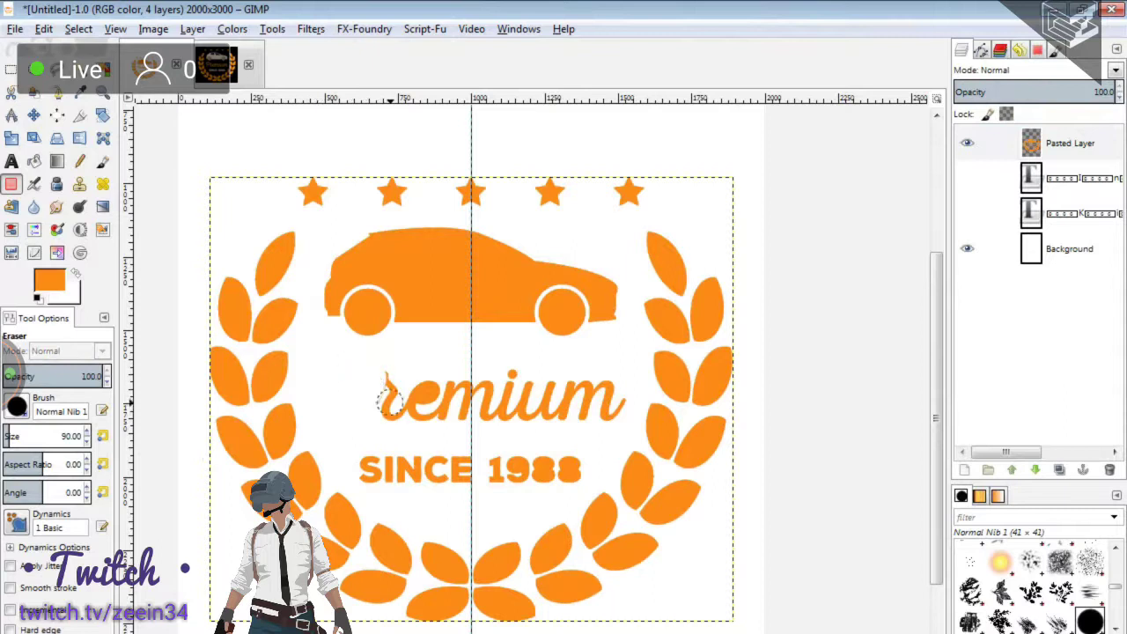
pyautogui.press('f')
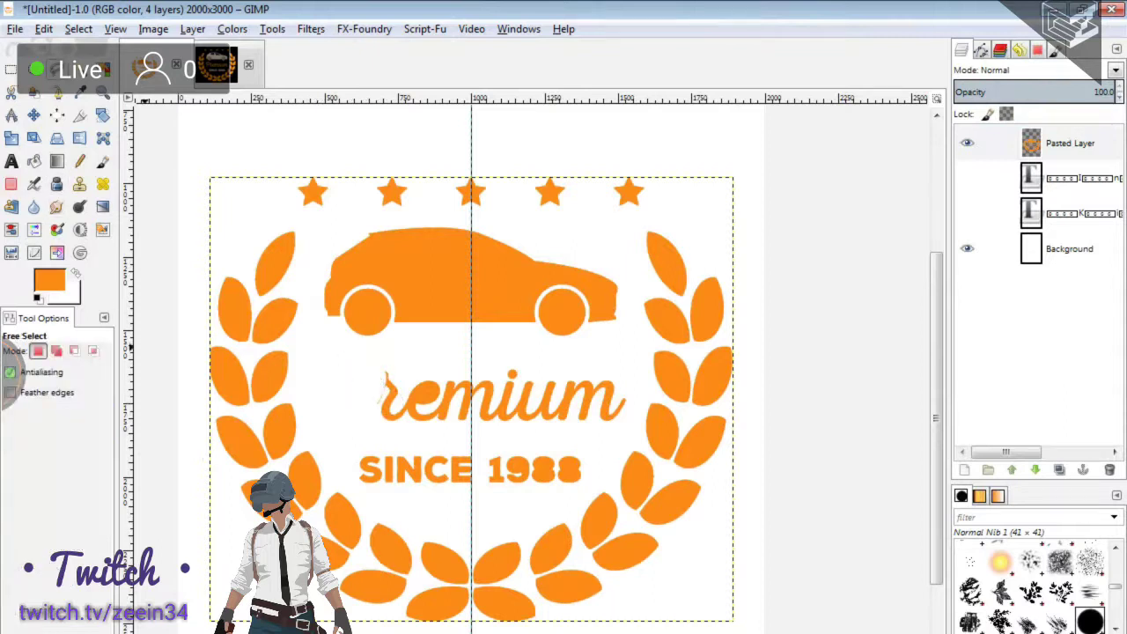
pyautogui.click(338, 355)
pyautogui.click(622, 354)
pyautogui.click(640, 396)
pyautogui.click(627, 435)
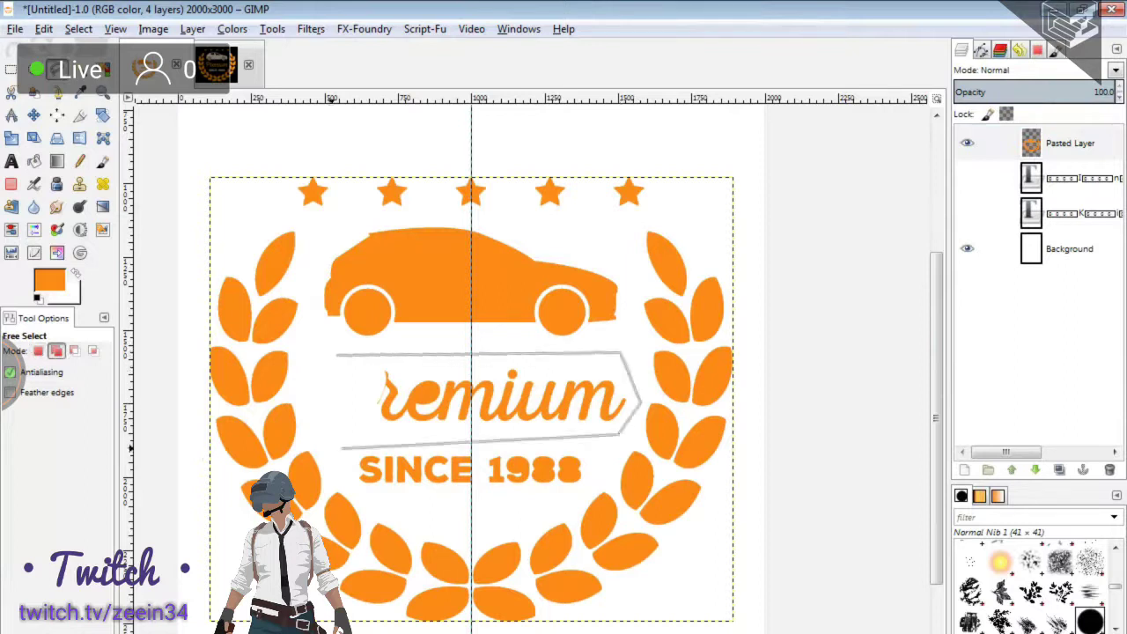
pyautogui.click(337, 435)
pyautogui.press('Return')
pyautogui.press('Delete')
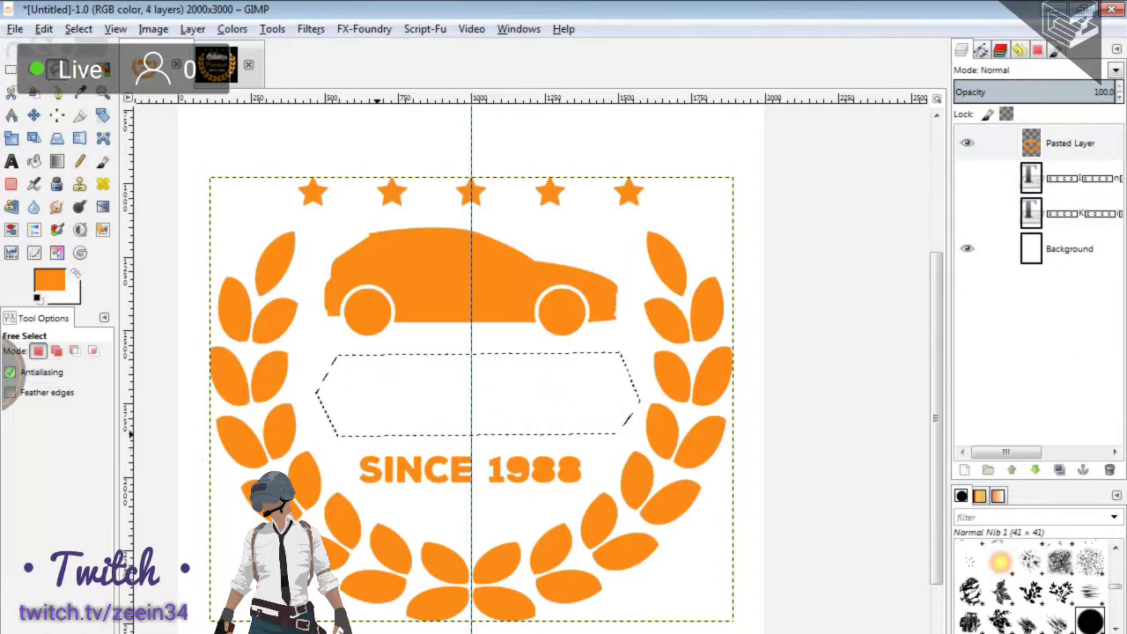
# Clear the selection and scroll to review the badge without Premium.
pyautogui.press('u')
pyautogui.hotkey('ctrl', 'shift', 'a')
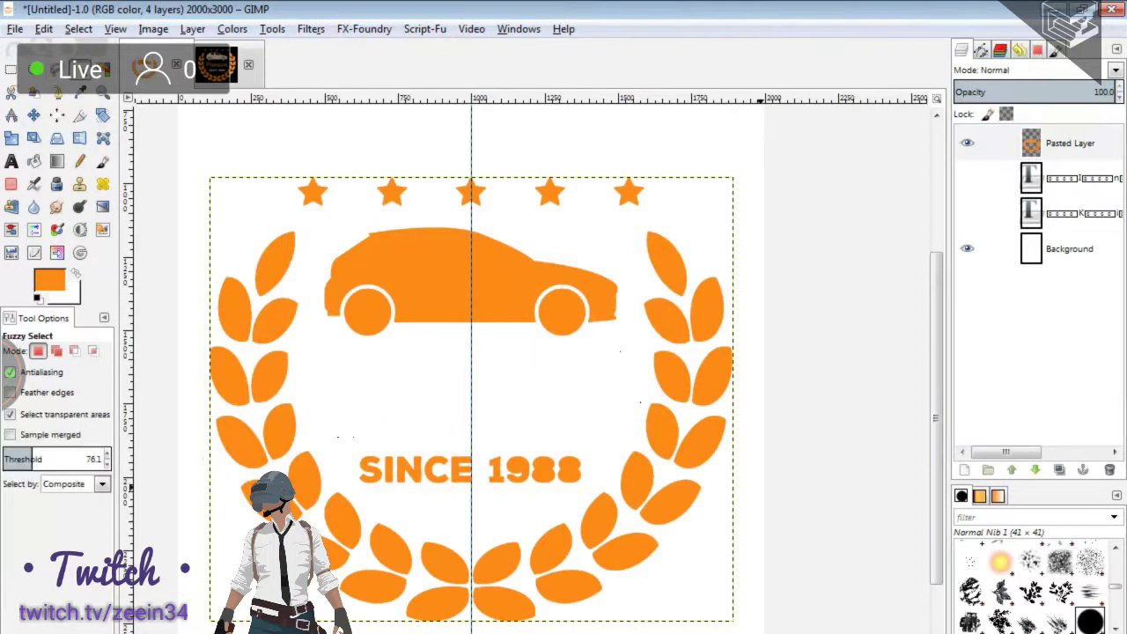
pyautogui.press('m')
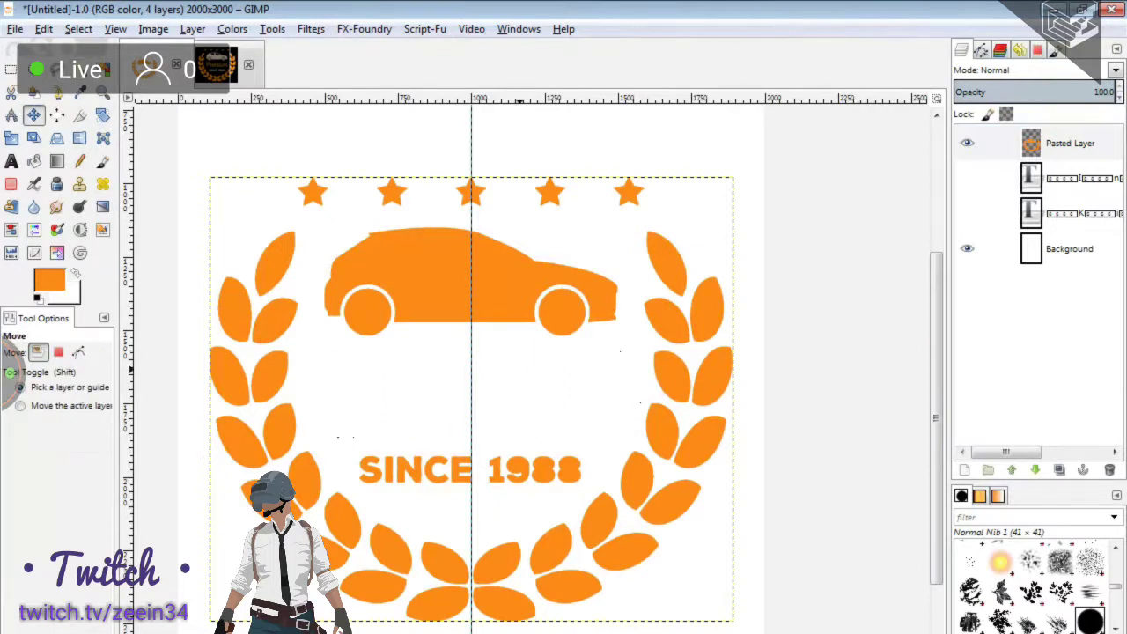
pyautogui.keyDown('ctrl'); pyautogui.scroll(1, 519, 370); pyautogui.keyUp('ctrl')
pyautogui.keyDown('ctrl'); pyautogui.scroll(-1, 519, 370); pyautogui.keyUp('ctrl')
pyautogui.scroll(-1, 453, 398)
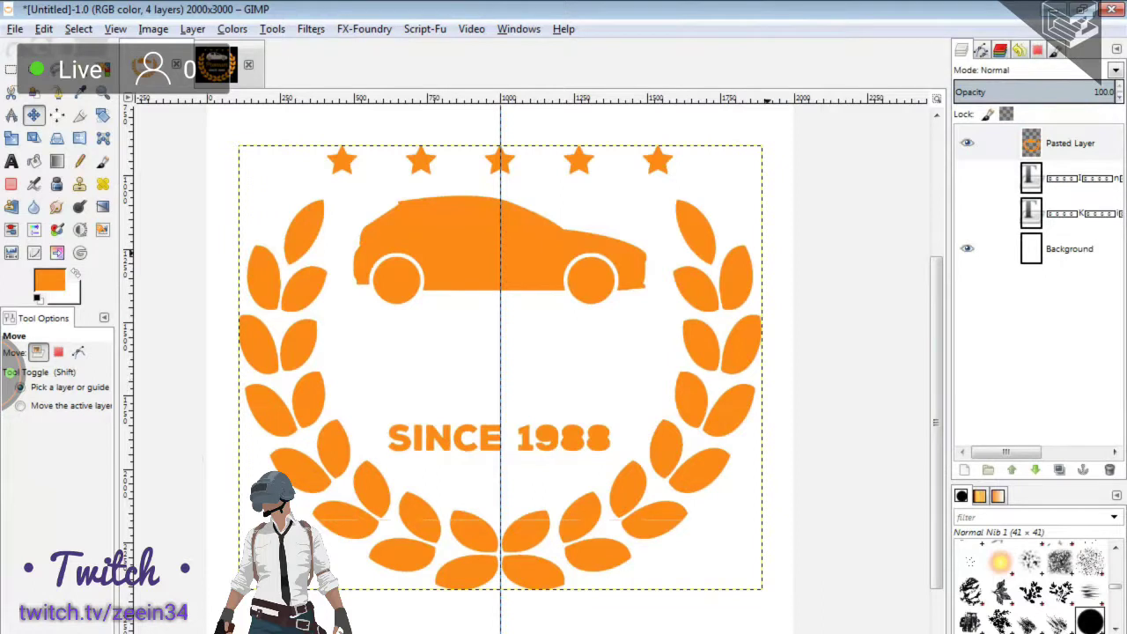
pyautogui.hotkey('alt', 'Tab')
pyautogui.hotkey('alt', 'Tab')
pyautogui.hotkey('alt', 'Tab')
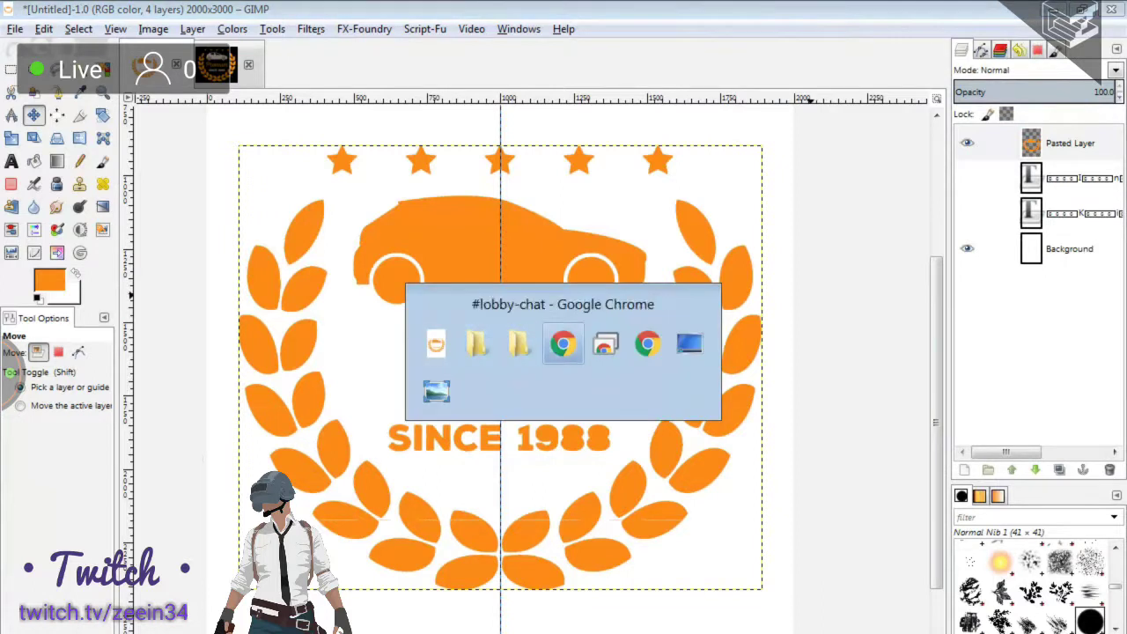
pyautogui.hotkey('ctrl', 't')
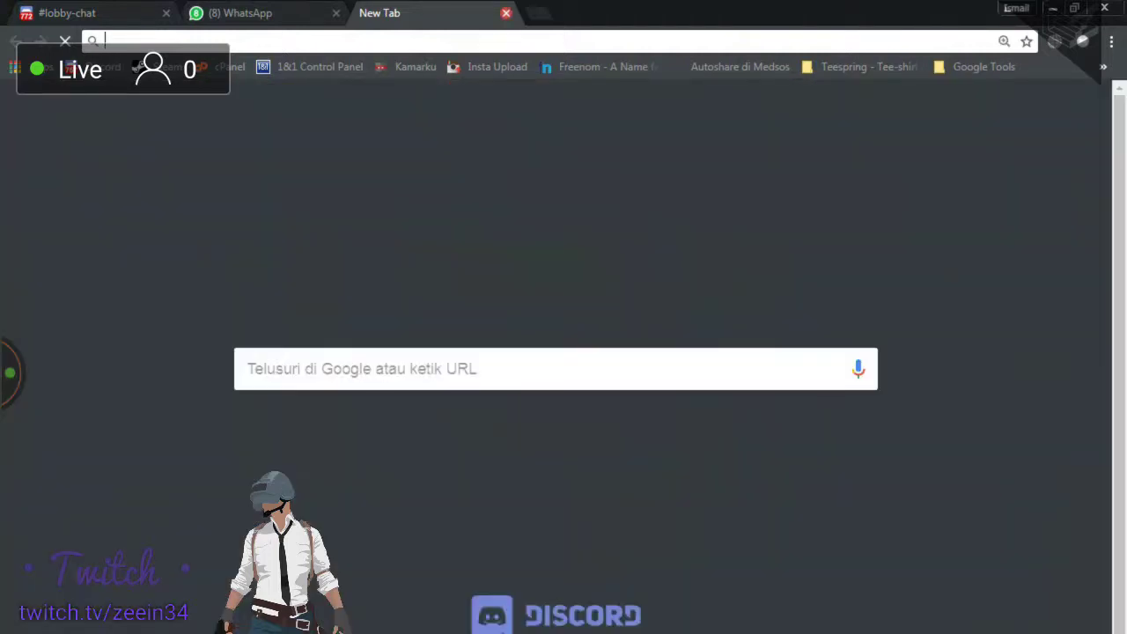
pyautogui.hotkey('alt', 'Tab')
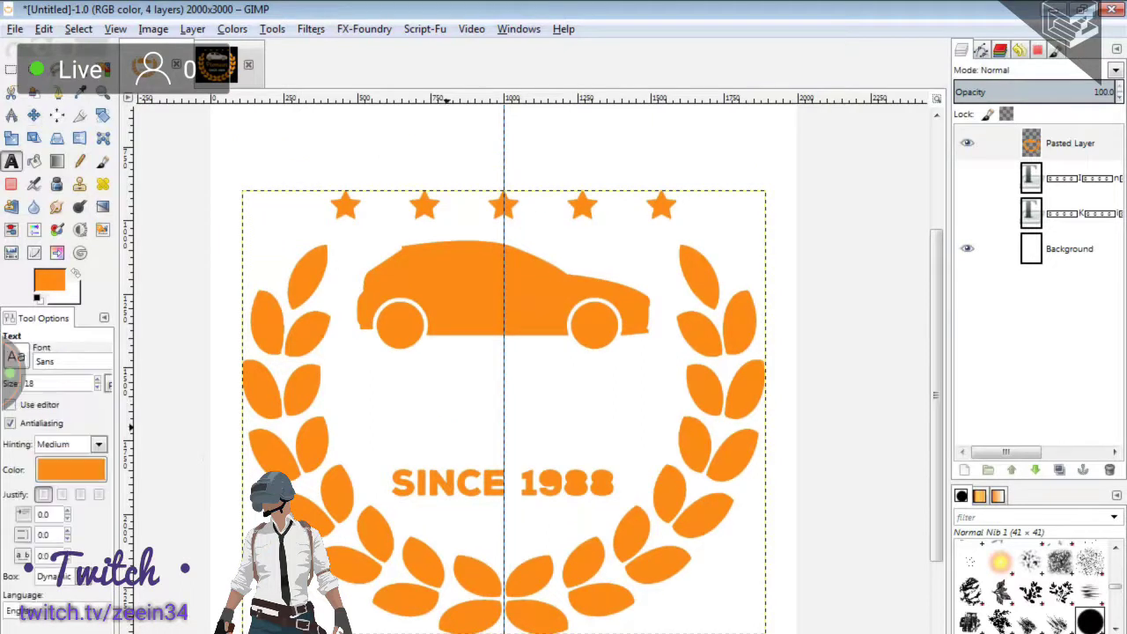
# Type 'Innova Family' below the car, enlarged and set in the Pacifico font.
pyautogui.moveTo(308, 365); pyautogui.dragTo(658, 446)
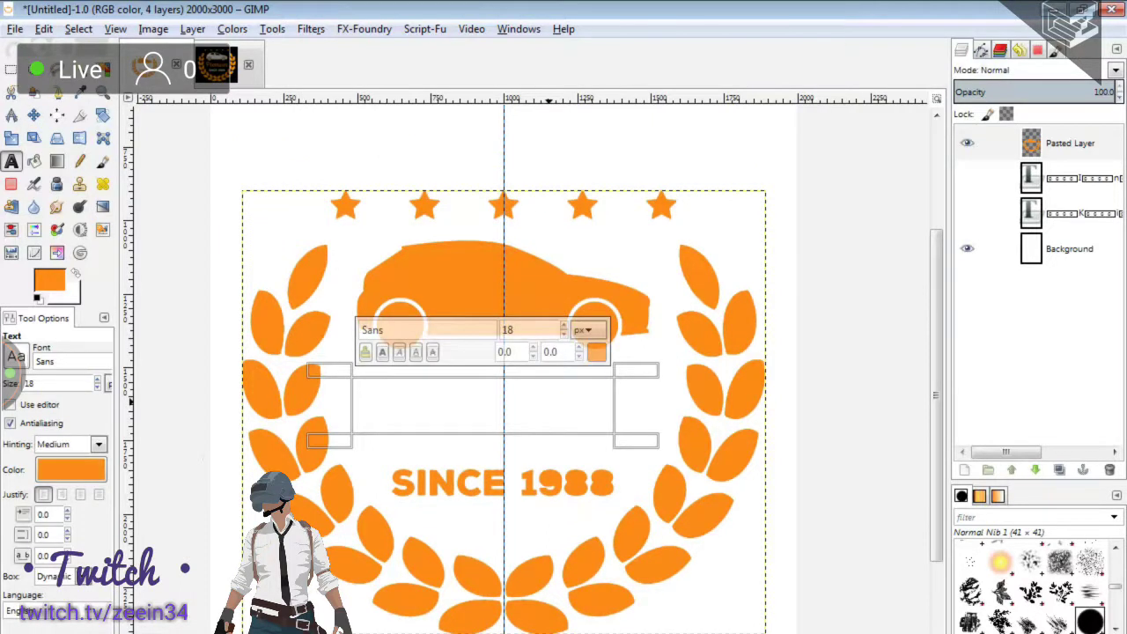
pyautogui.write('Innova')
pyautogui.press('Right')
pyautogui.write('amily')
pyautogui.hotkey('ctrl', 'a')
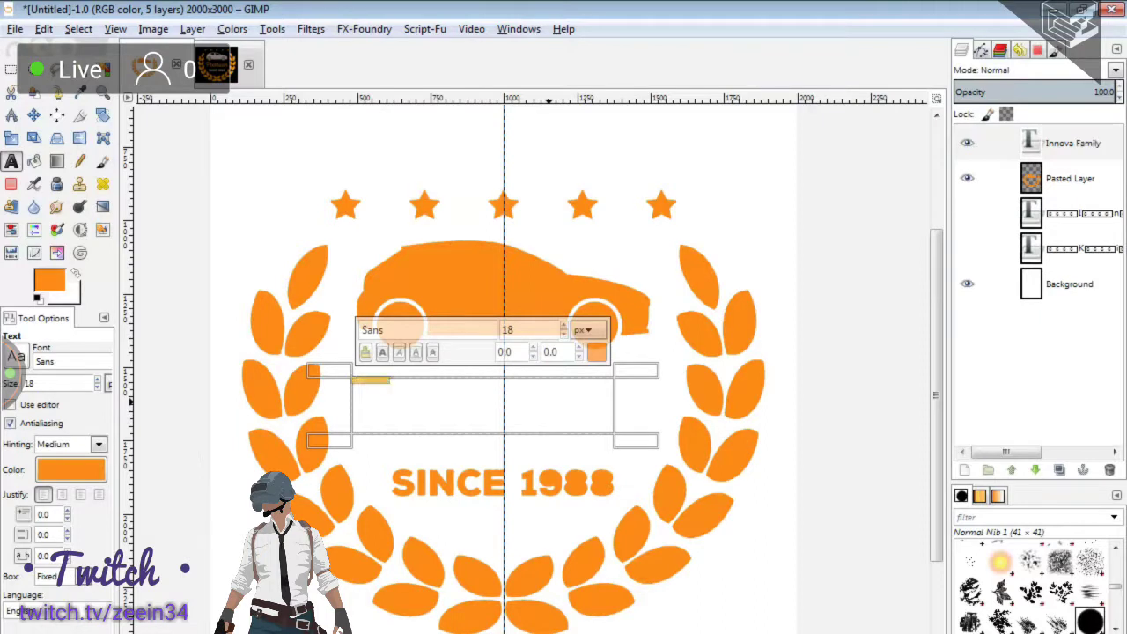
pyautogui.click(563, 325)
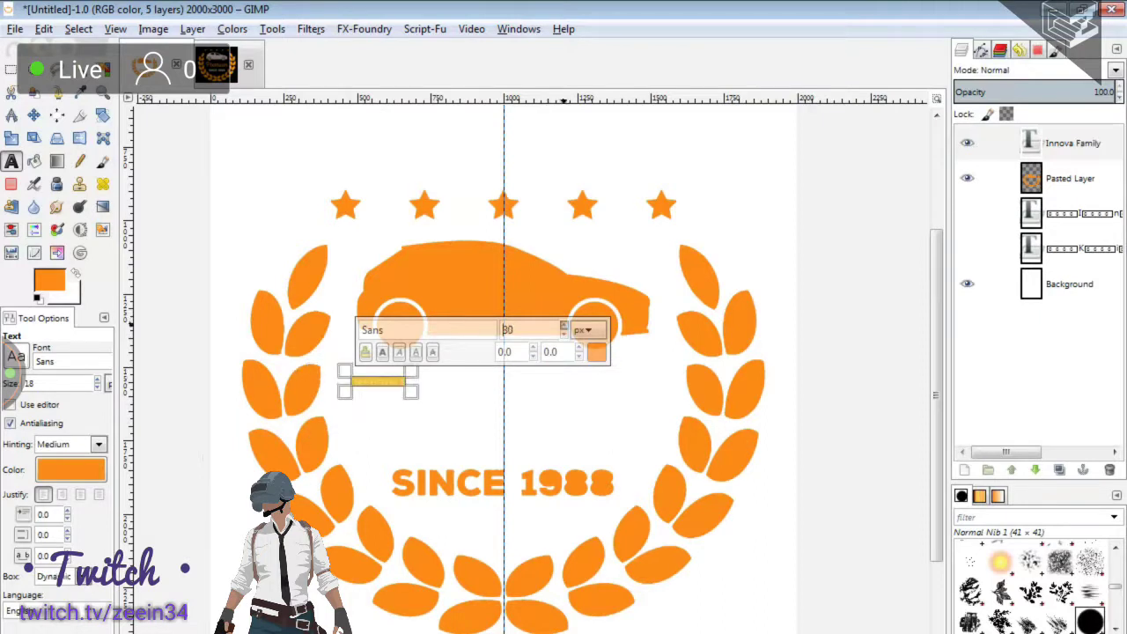
pyautogui.click(564, 325)
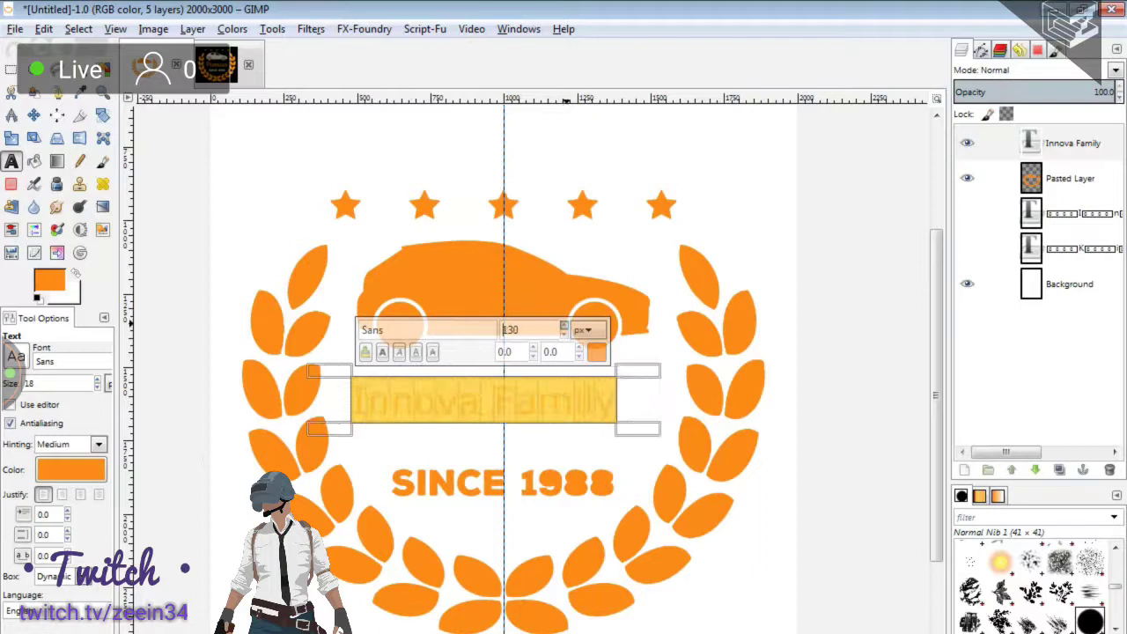
pyautogui.hotkey('ctrl', 'a')
pyautogui.write('Pac')
pyautogui.press('Return')
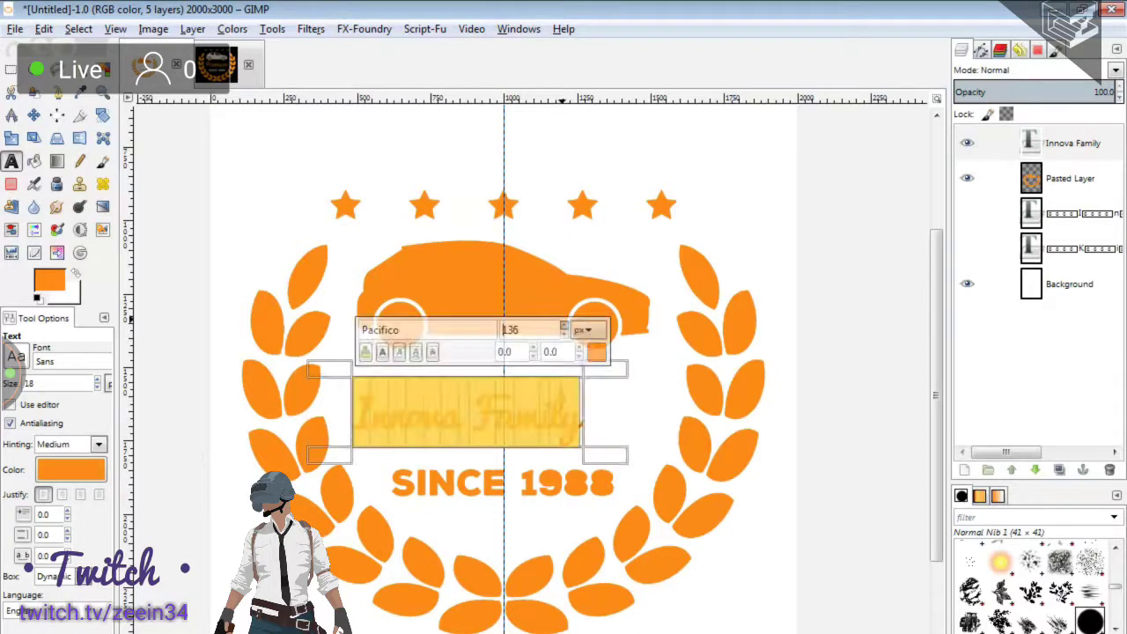
# Nudge the Innova Family text up slightly, then bring up the cool tshirt design image.
pyautogui.scroll(15, 570, 329)
pyautogui.scroll(3, 571, 329)
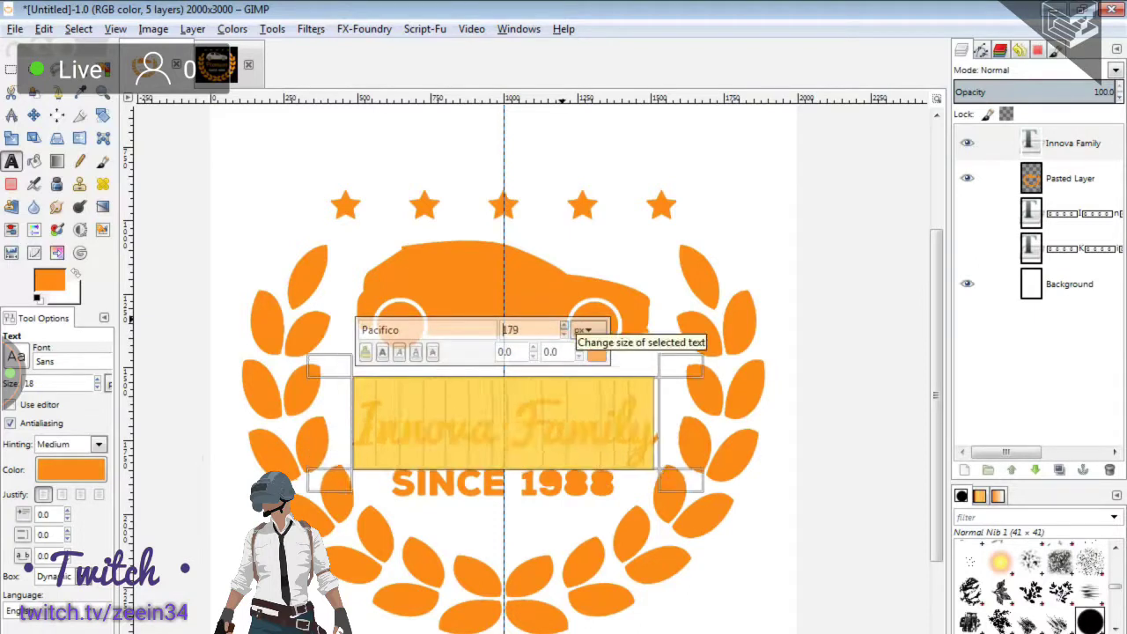
pyautogui.press('Escape')
pyautogui.press('m')
pyautogui.moveTo(504, 412); pyautogui.dragTo(503, 390)
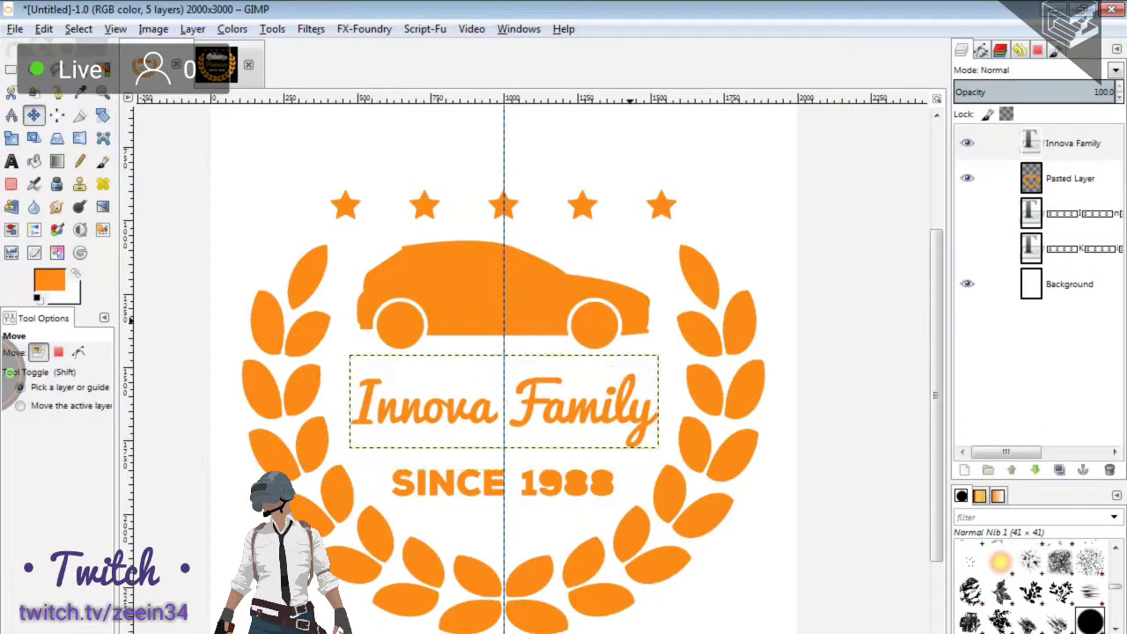
pyautogui.hotkey('alt', '2')
pyautogui.click(77, 351)
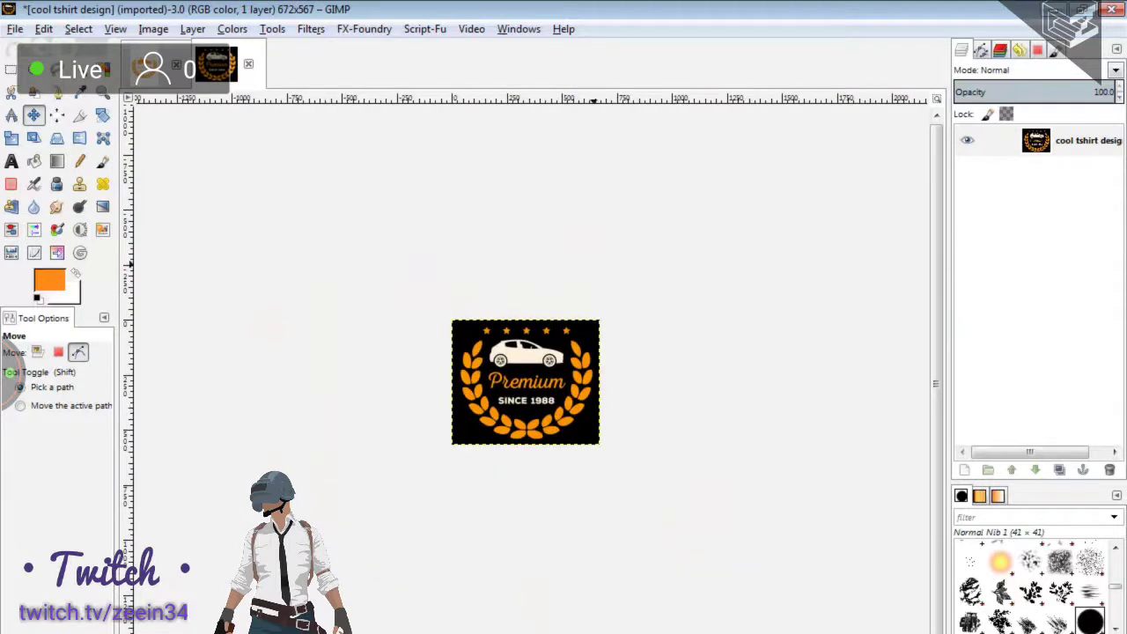
# Fuzzy-select both car windows in the cool tshirt design reference and copy them.
pyautogui.hotkey('ctrl', 'z')
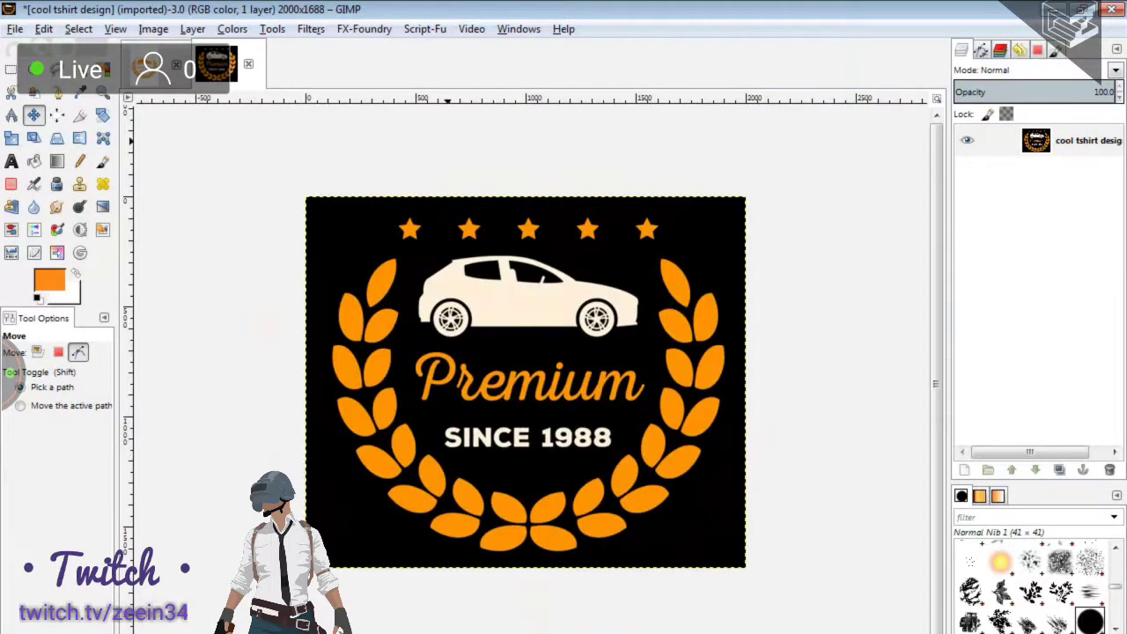
pyautogui.click(36, 351)
pyautogui.hotkey('alt', '1')
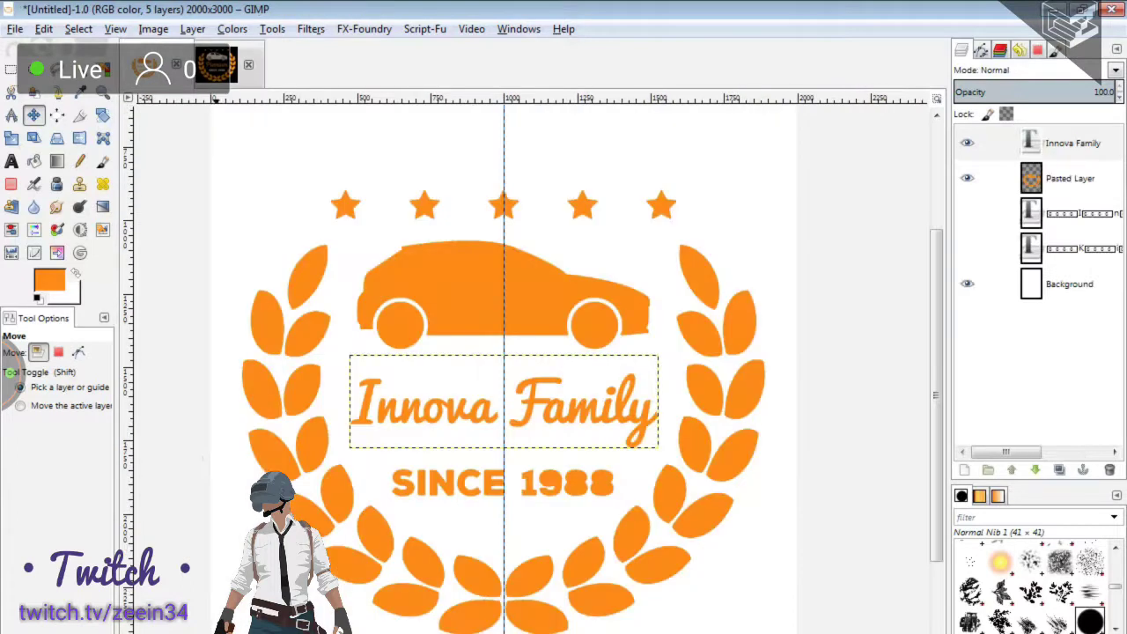
pyautogui.hotkey('alt', '2')
pyautogui.press('u')
pyautogui.click(528, 273)
pyautogui.keyDown('shift'); pyautogui.click(482, 268); pyautogui.keyUp('shift')
pyautogui.hotkey('ctrl', 'z')
pyautogui.hotkey('ctrl', 'z')
pyautogui.hotkey('ctrl', 'z')
# Paste the windows into the badge as white Pasted Layer #1 and move them onto the car.
pyautogui.hotkey('alt', '1')
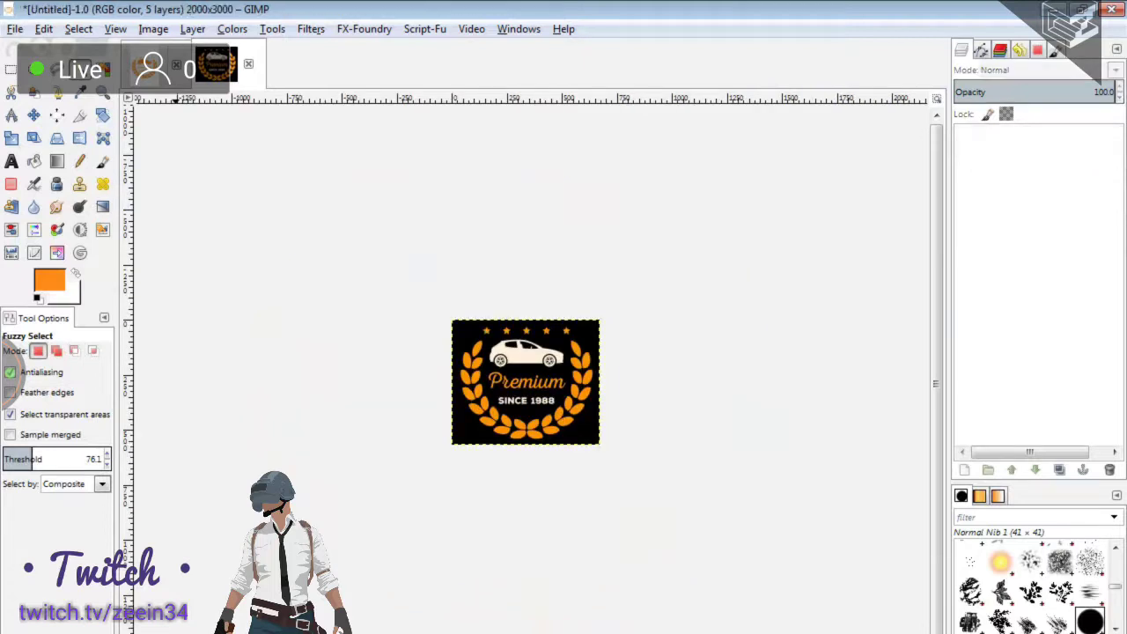
pyautogui.hotkey('ctrl', 'v')
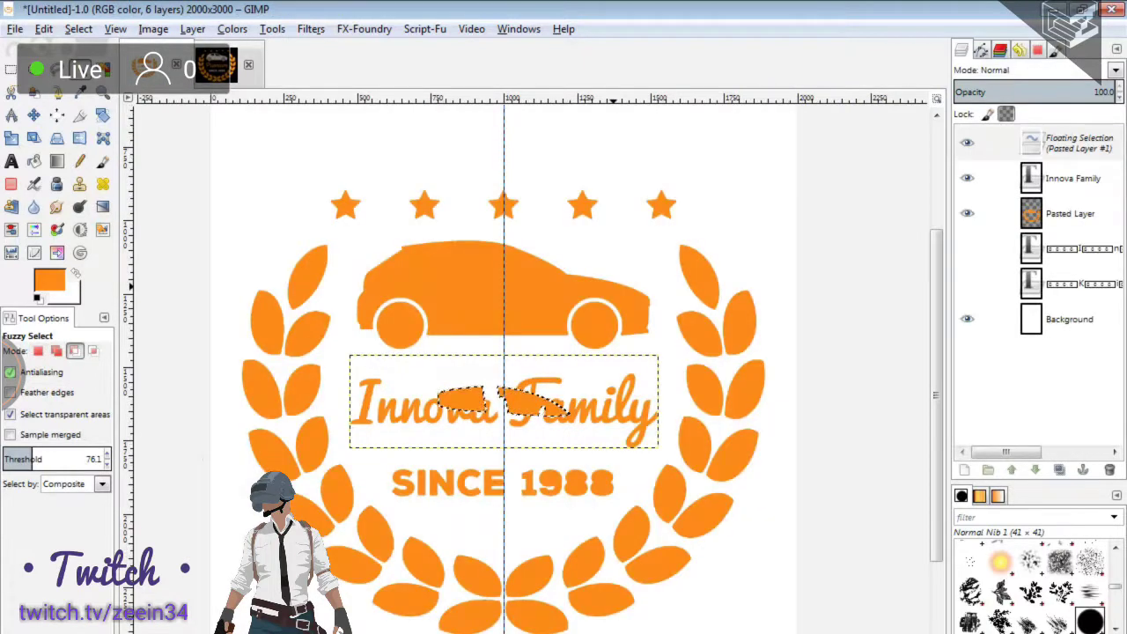
pyautogui.hotkey('ctrl', 'i')
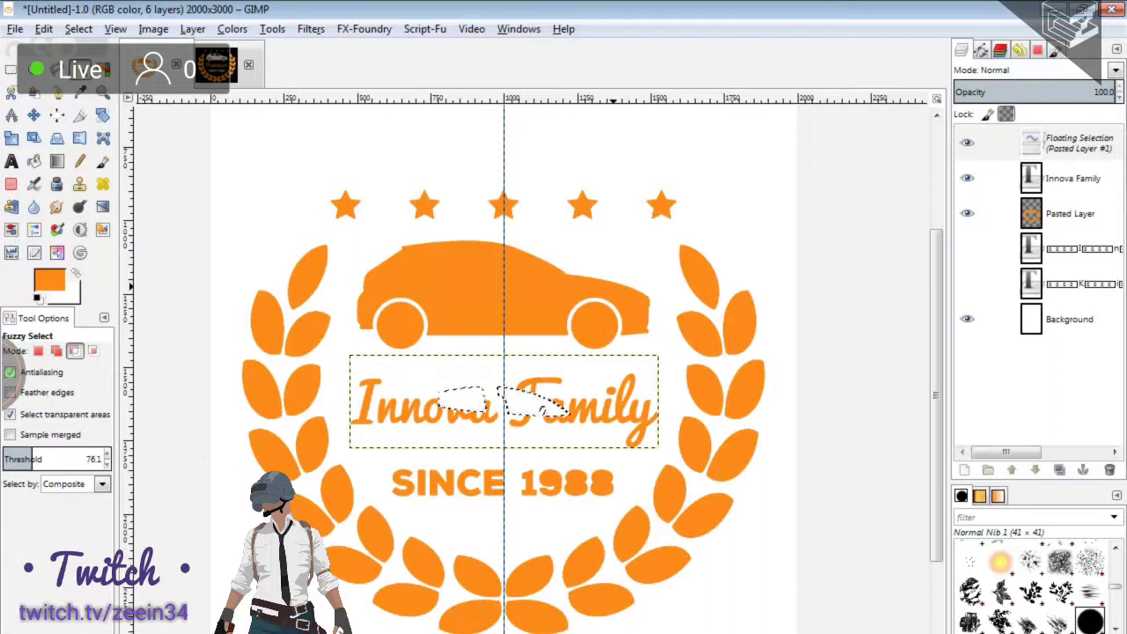
pyautogui.rightClick(1074, 155)
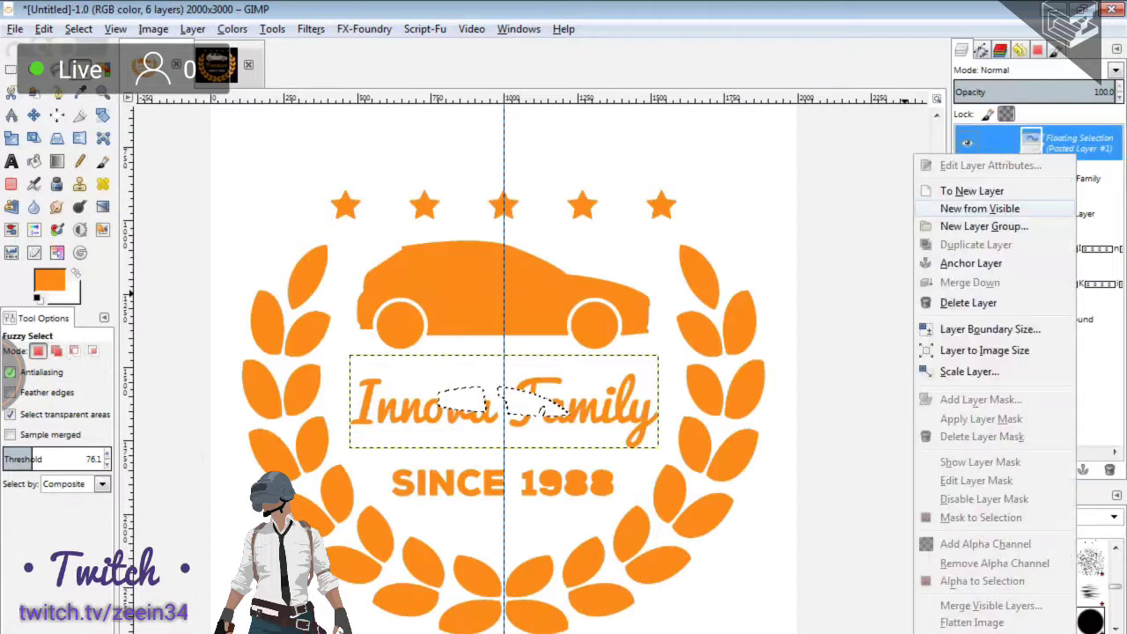
pyautogui.click(972, 190)
pyautogui.press('m')
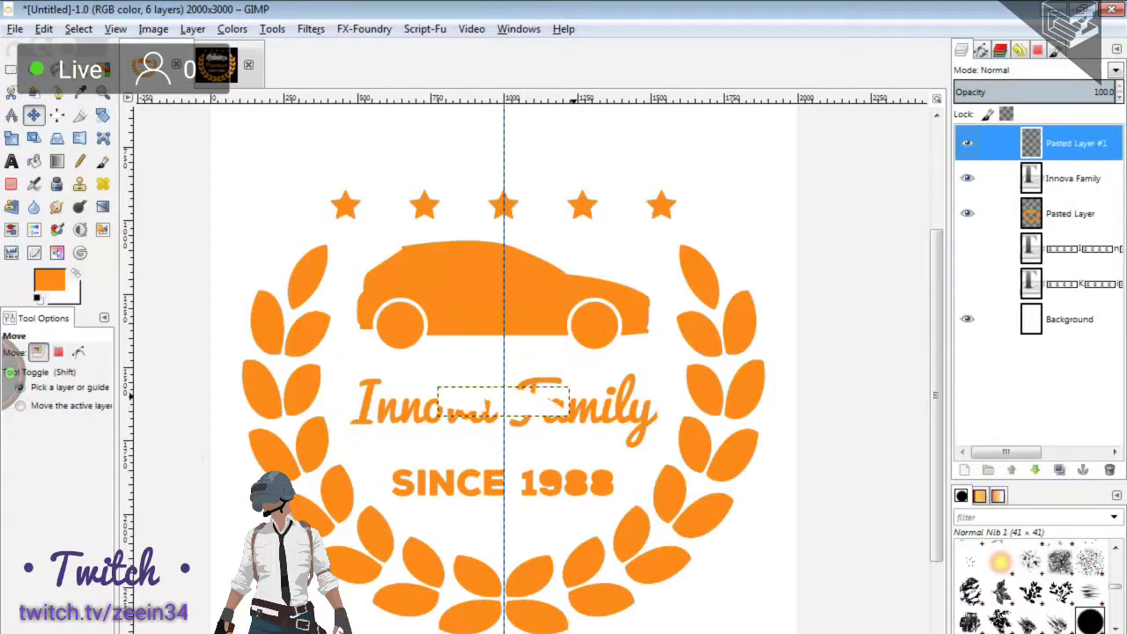
pyautogui.moveTo(504, 402)
pyautogui.mouseDown()
pyautogui.moveTo(504, 319)
pyautogui.moveTo(493, 271)
pyautogui.moveTo(478, 263)
pyautogui.mouseUp()
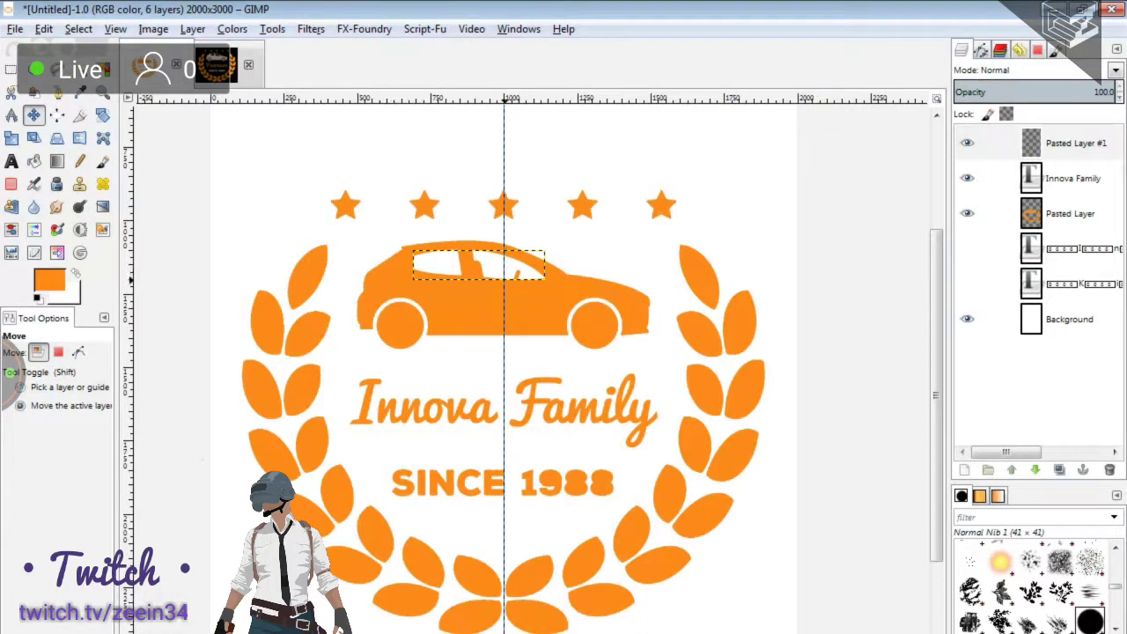
# Make the badge artwork layer active and pick the Free Select tool.
pyautogui.hotkey('shift', 'c')
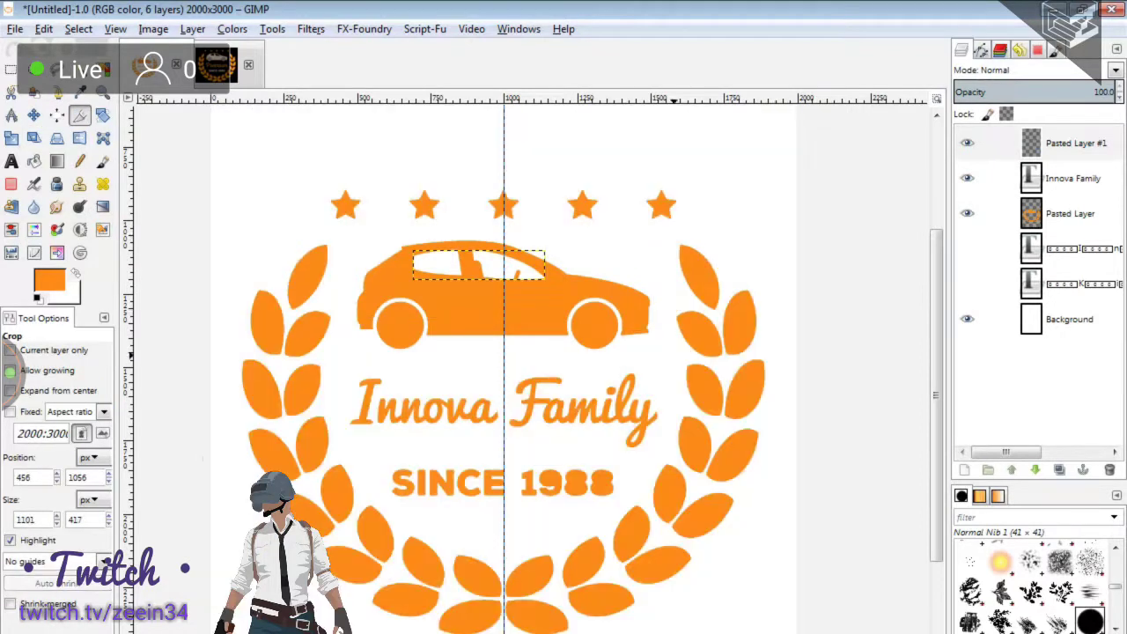
pyautogui.click(993, 142)
pyautogui.click(967, 213)
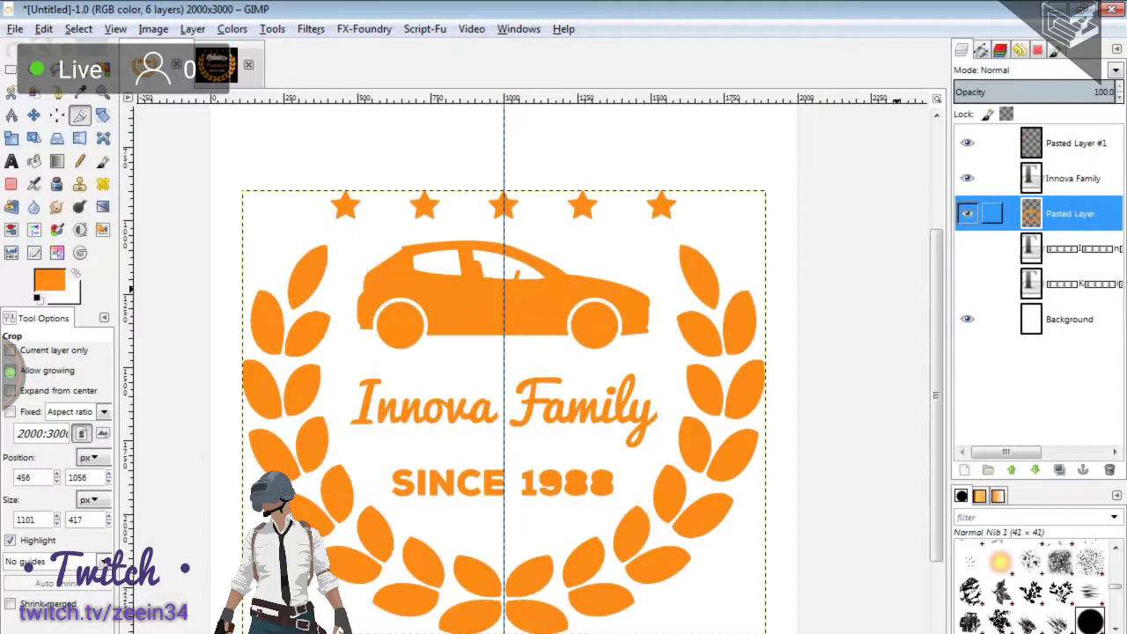
pyautogui.press('f')
# Trace a closed polygon selection around the car on the badge.
pyautogui.click(356, 236)
pyautogui.click(418, 229)
pyautogui.click(585, 235)
pyautogui.click(651, 273)
pyautogui.click(664, 310)
pyautogui.click(663, 355)
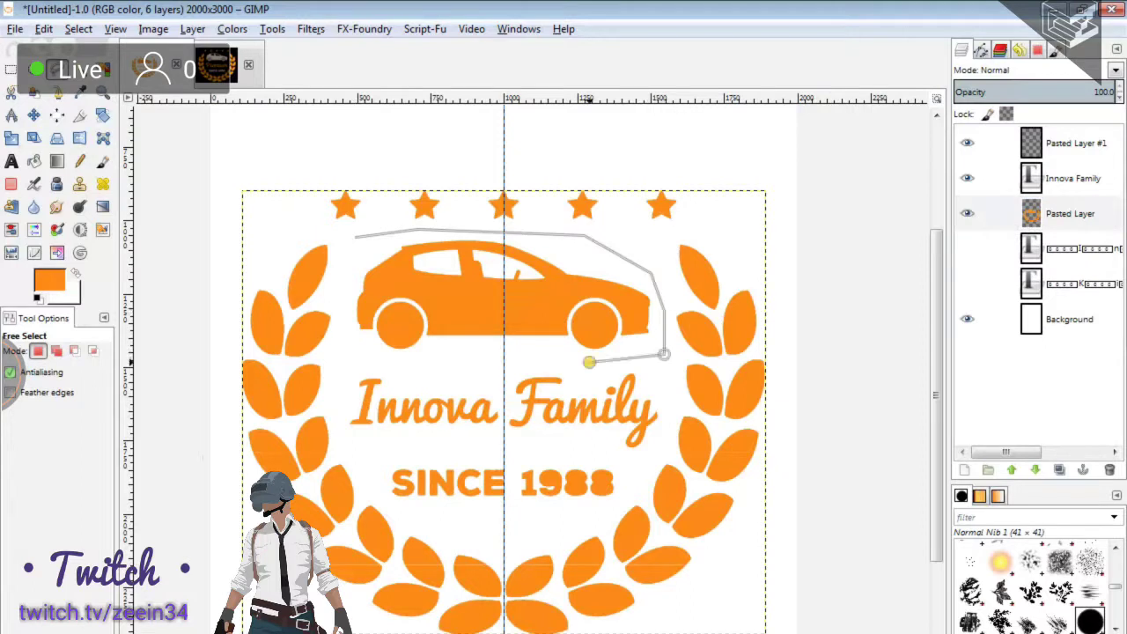
pyautogui.click(343, 358)
pyautogui.click(340, 304)
pyautogui.click(356, 236)
# Cut and paste the car onto a new layer named 'car', then hide it.
pyautogui.press('Return')
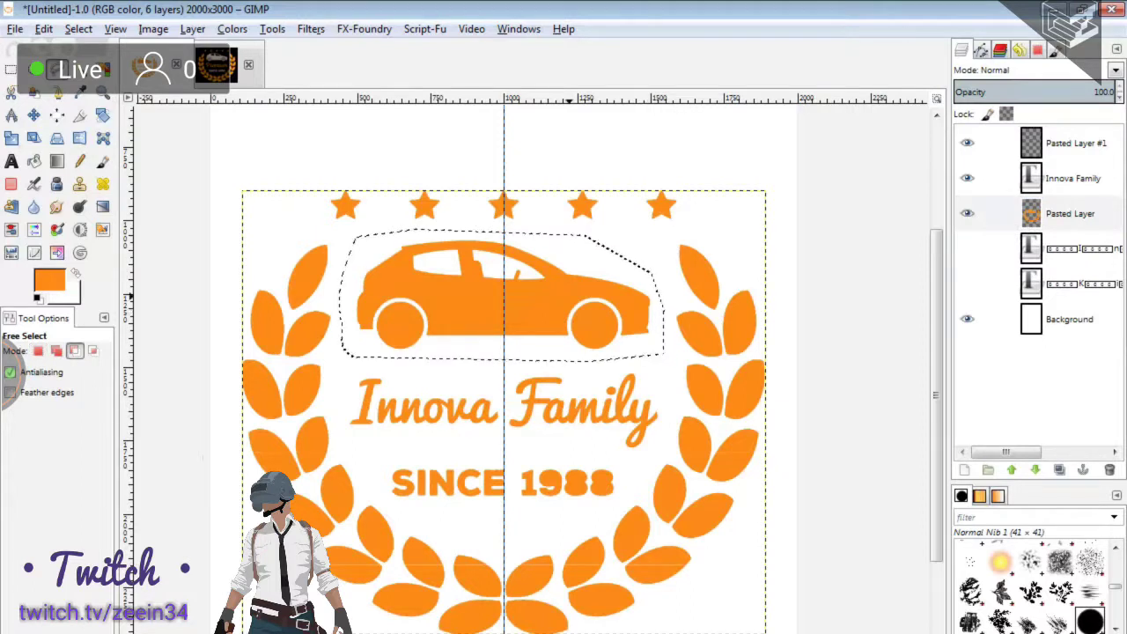
pyautogui.hotkey('ctrl', 'x')
pyautogui.hotkey('ctrl', 'v')
pyautogui.rightClick(1004, 145)
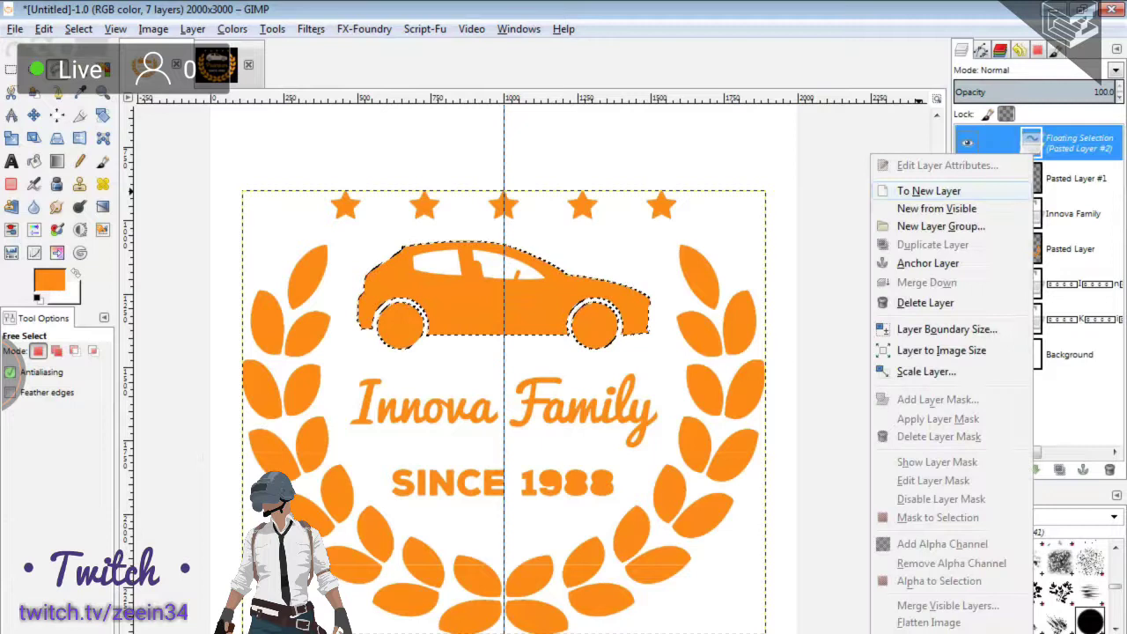
pyautogui.click(931, 189)
pyautogui.write('car')
pyautogui.press('Return')
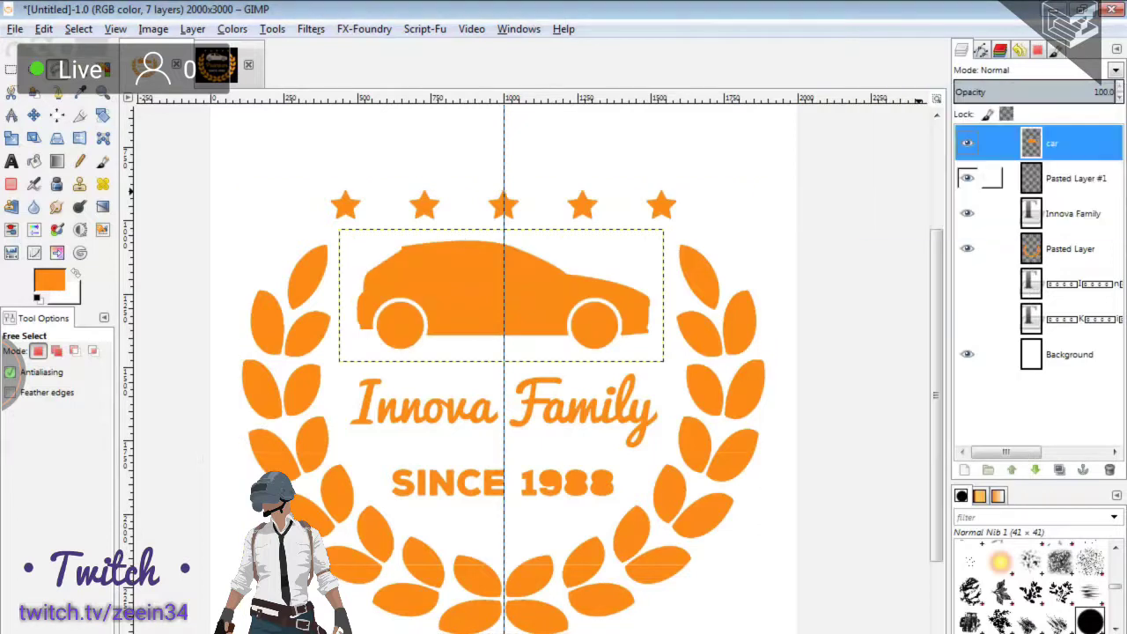
pyautogui.click(967, 143)
pyautogui.press('m')
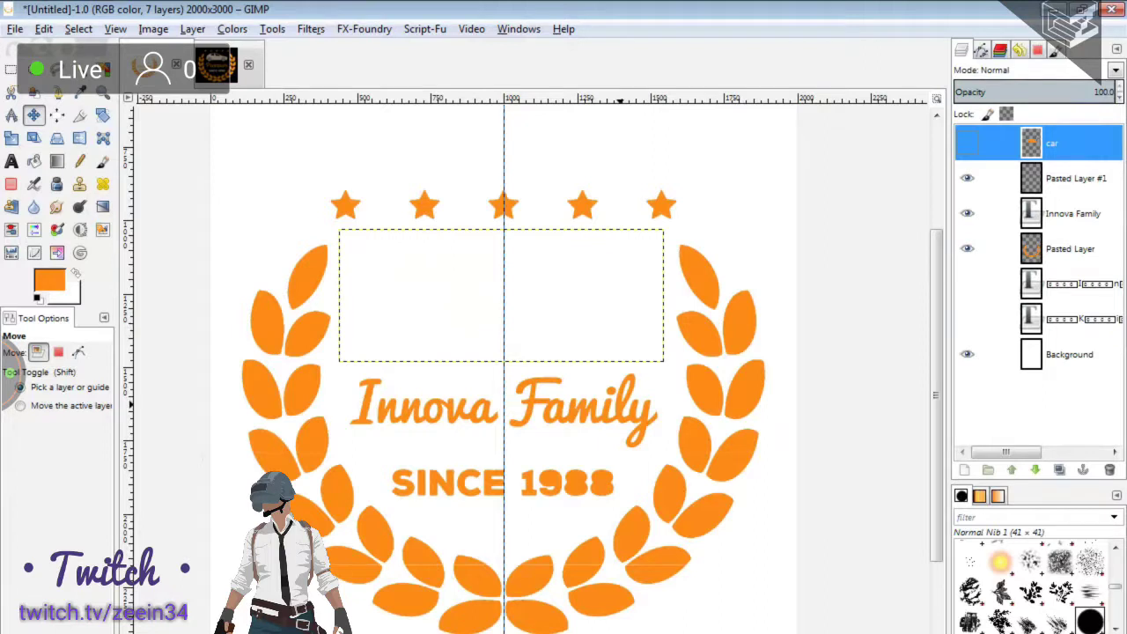
# Move the Innova Family title up into the car's spot, undoing a trial line break.
pyautogui.moveTo(582, 409); pyautogui.dragTo(581, 321)
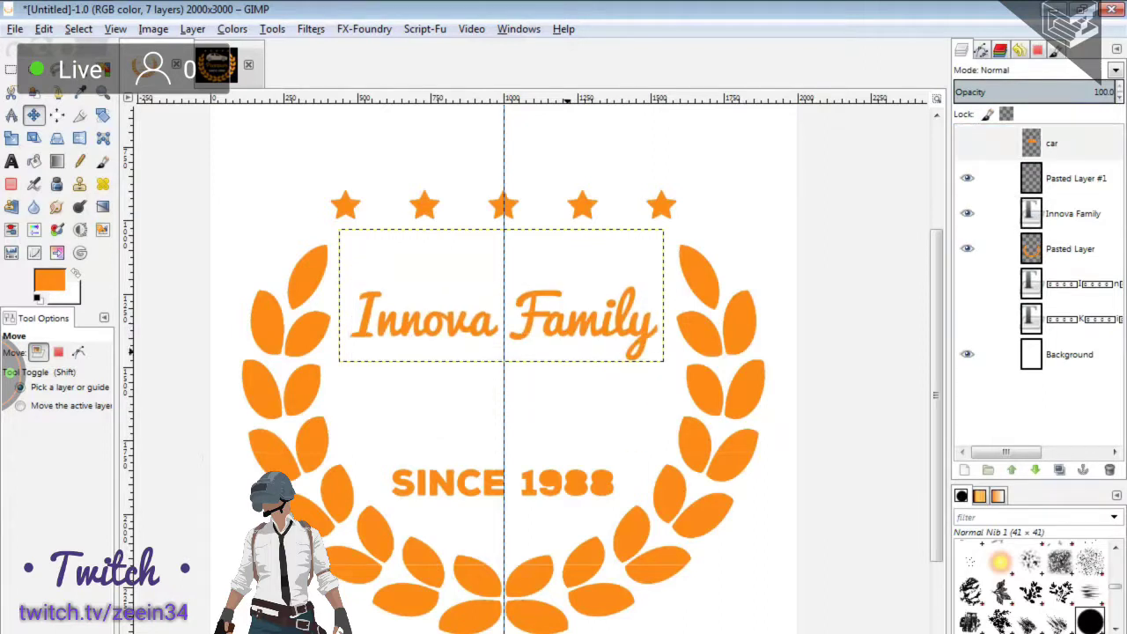
pyautogui.press('t')
pyautogui.click(564, 349)
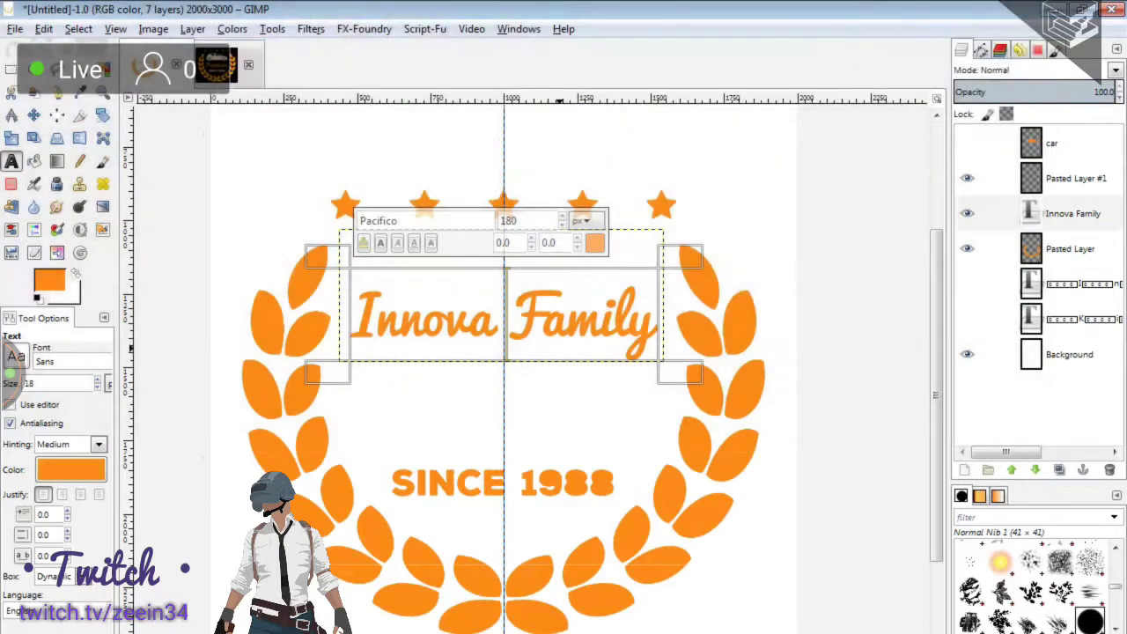
pyautogui.press('BackSpace')
pyautogui.press('Return')
pyautogui.hotkey('ctrl', 'a')
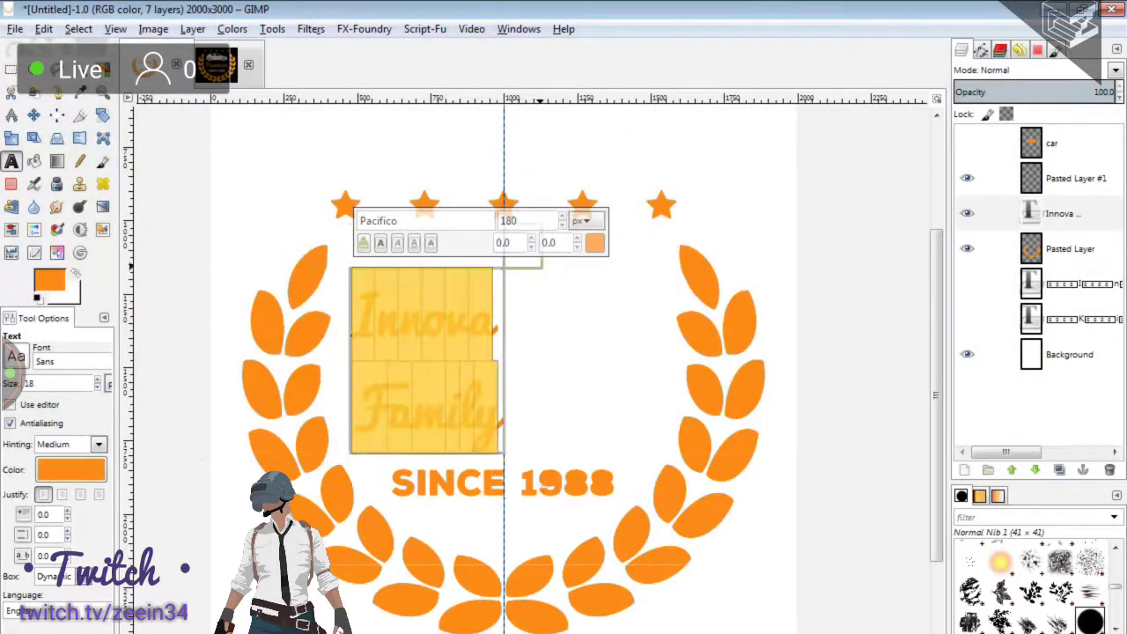
pyautogui.press('Escape')
pyautogui.hotkey('ctrl', 'z')
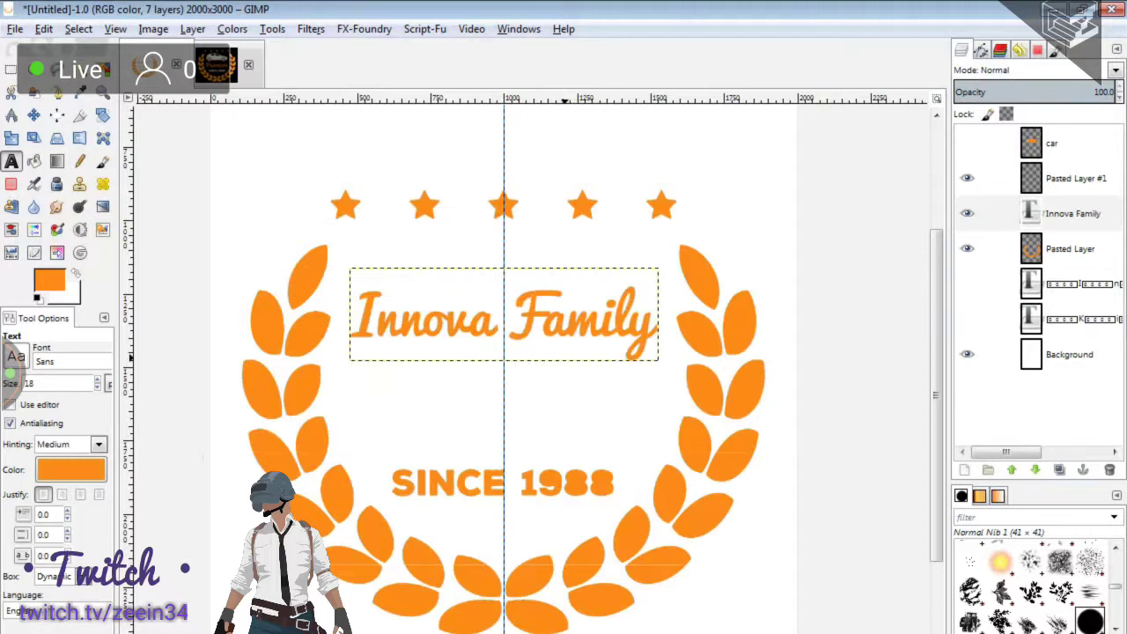
pyautogui.hotkey('ctrl', 'z')
pyautogui.hotkey('ctrl', 'z')
# Delete the word Family so the title reads just 'Innova'.
pyautogui.doubleClick(581, 317)
pyautogui.press('Delete')
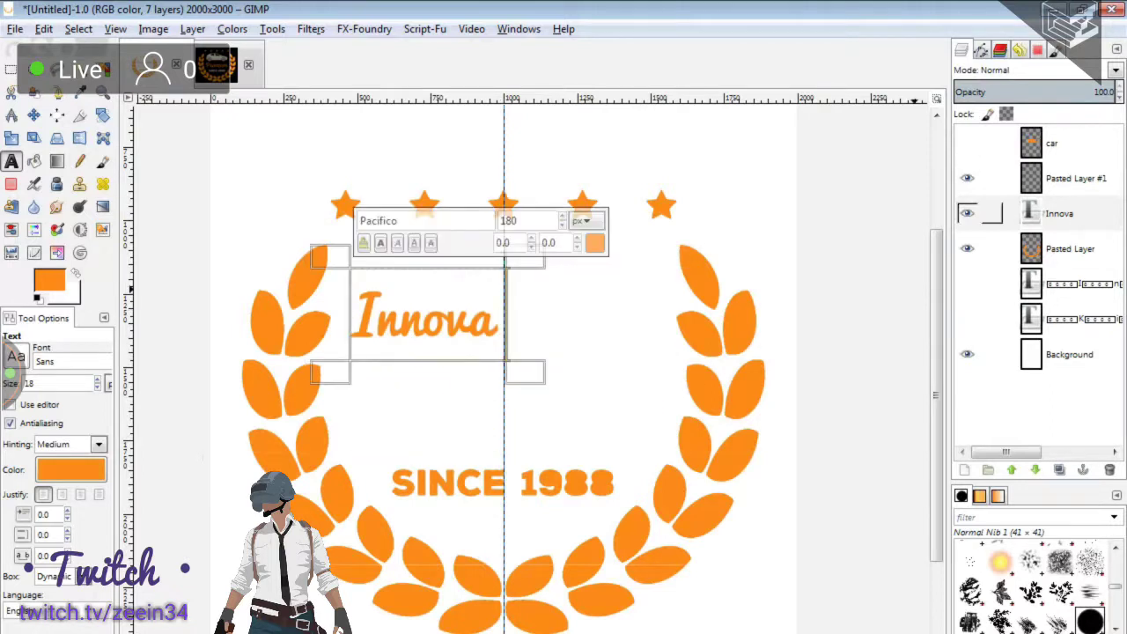
pyautogui.press('Escape')
pyautogui.rightClick(1056, 213)
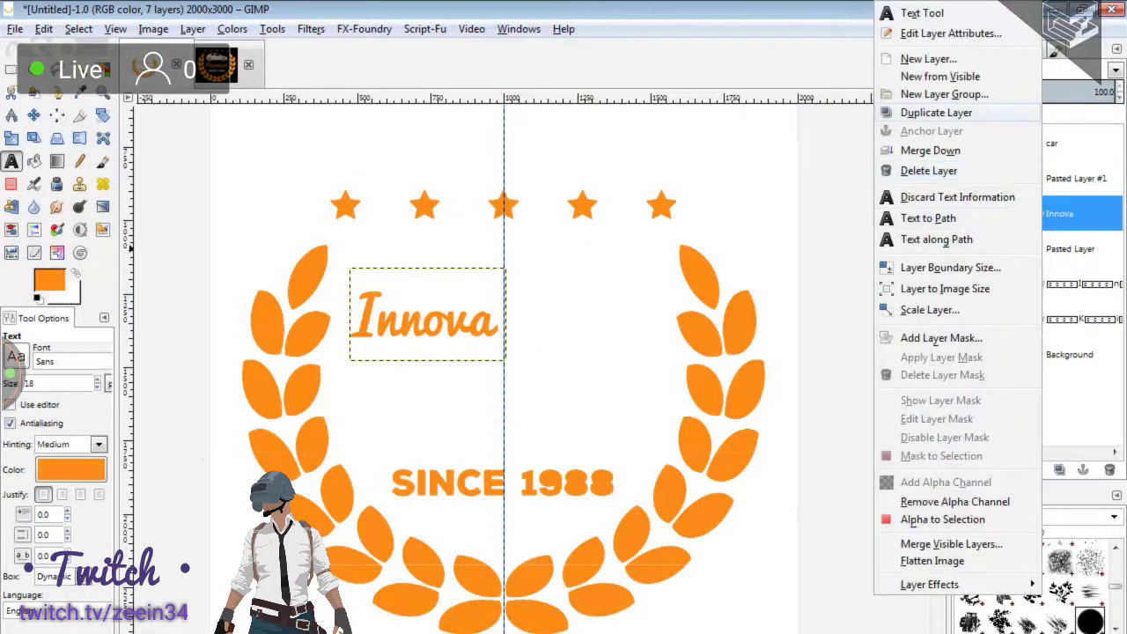
# Duplicate the Innova text layer and place the copy below the original.
pyautogui.click(933, 111)
pyautogui.press('m')
pyautogui.moveTo(429, 315); pyautogui.dragTo(505, 392)
pyautogui.moveTo(428, 316)
pyautogui.mouseDown()
pyautogui.moveTo(494, 303)
pyautogui.moveTo(494, 324)
pyautogui.mouseUp()
# Change the lower copy's text to 'Family'.
pyautogui.press('t')
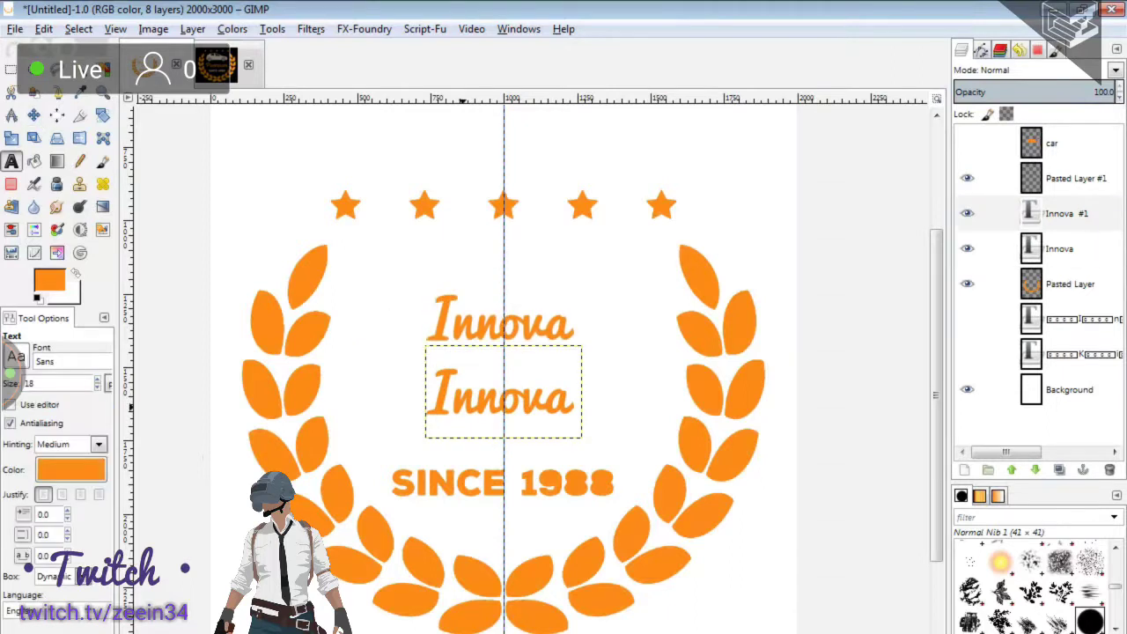
pyautogui.doubleClick(515, 391)
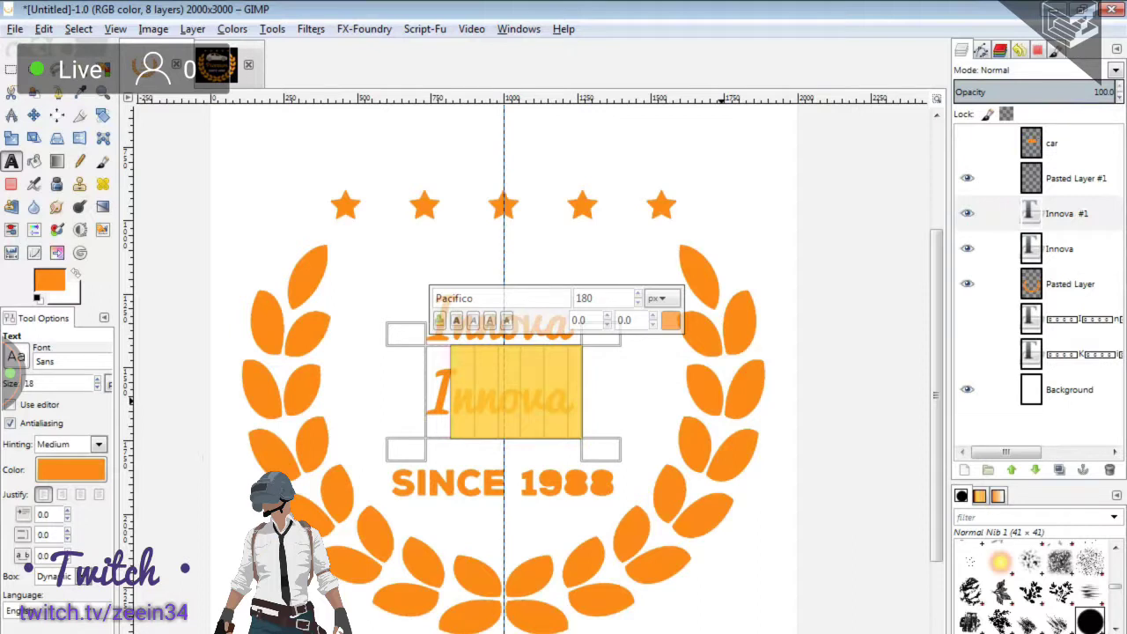
pyautogui.write('Familu')
pyautogui.press('BackSpace')
pyautogui.write('y')
pyautogui.doubleClick(459, 402)
pyautogui.click(458, 402)
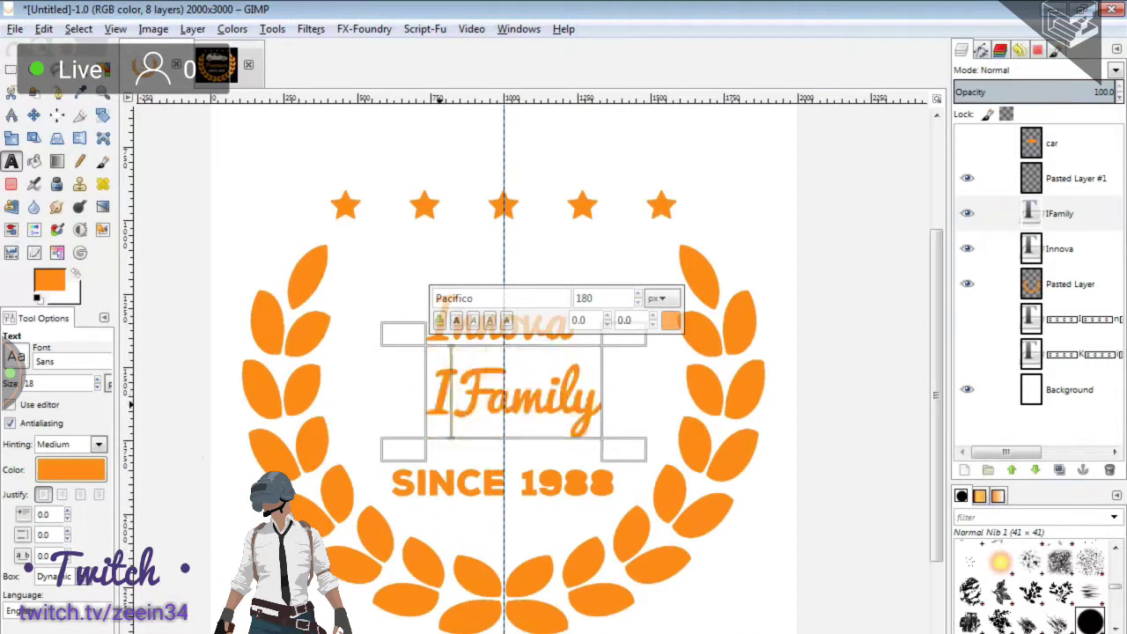
pyautogui.press('BackSpace')
# Set the Family text size to 300 px.
pyautogui.hotkey('ctrl', 'a')
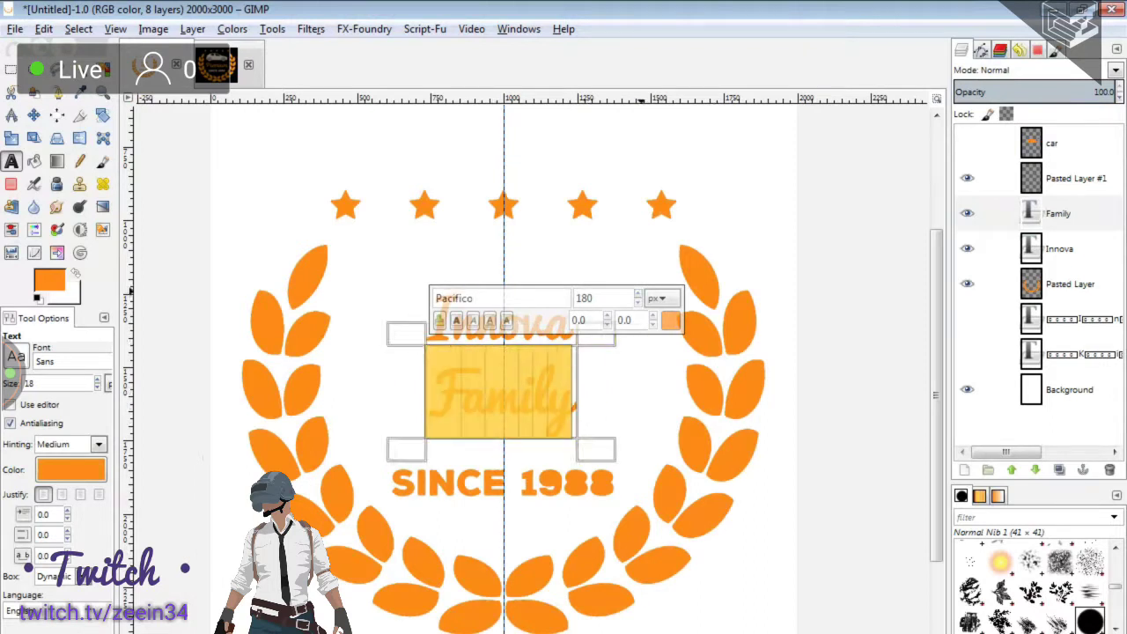
pyautogui.press('pageup')
pyautogui.press('pageup')
pyautogui.press('pageup')
pyautogui.press('pageup')
pyautogui.press('pageup')
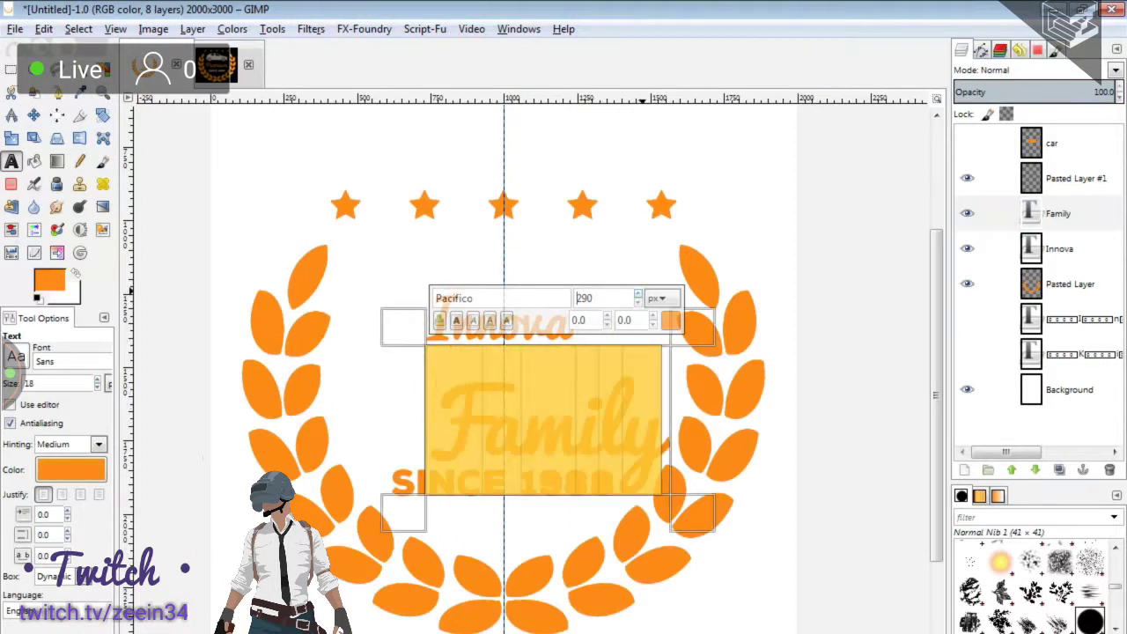
pyautogui.press('pageup')
pyautogui.press('pageup')
pyautogui.press('pageup')
pyautogui.write('300')
pyautogui.press('Return')
pyautogui.press('Escape')
# Set Innova's font size to 200 px and move it up above Family.
pyautogui.doubleClick(464, 303)
pyautogui.click(597, 226)
pyautogui.write('3')
pyautogui.write('200')
pyautogui.press('Return')
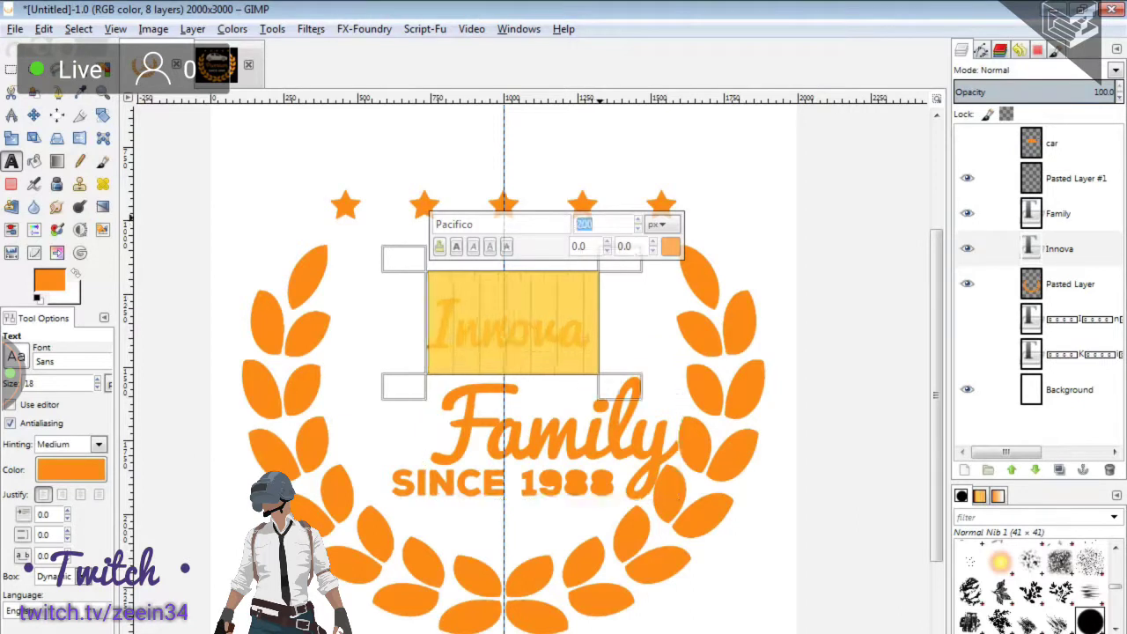
pyautogui.press('Escape')
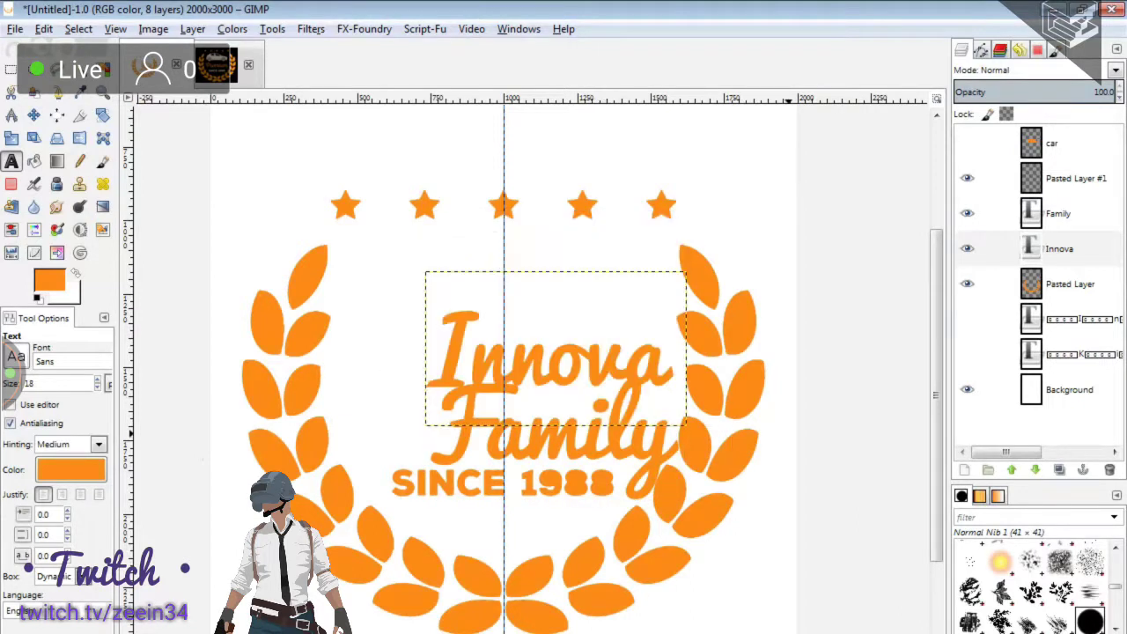
pyautogui.press('m')
pyautogui.moveTo(556, 349); pyautogui.dragTo(504, 290)
# Move Family up under Innova and nudge Innova up so both sit stacked in the wreath.
pyautogui.moveTo(528, 412); pyautogui.dragTo(477, 379)
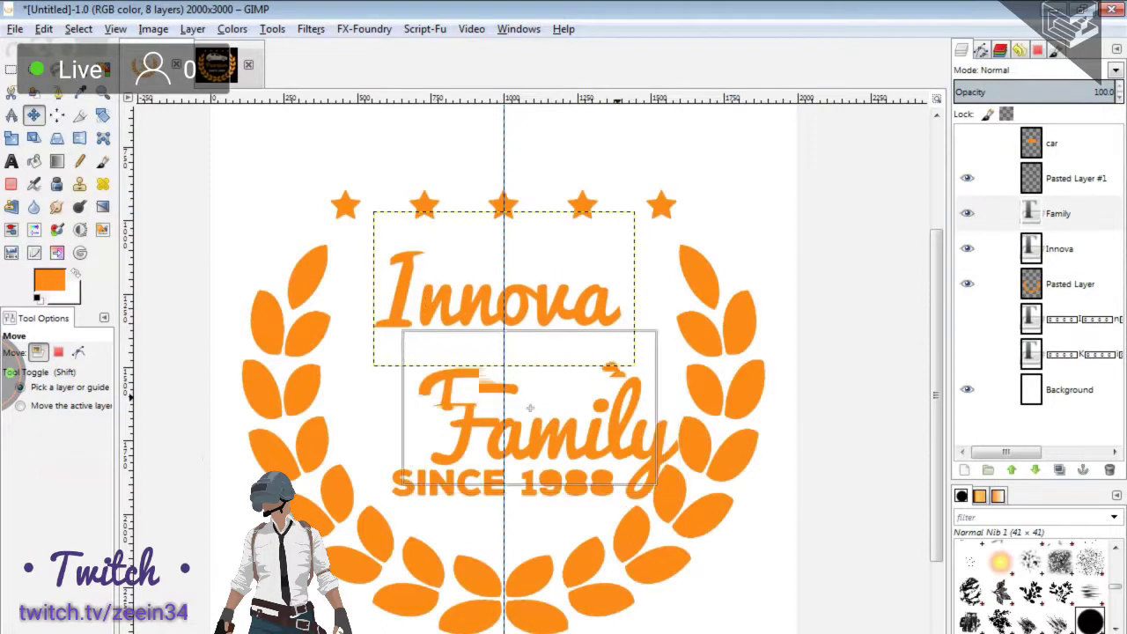
pyautogui.press('pagedown')
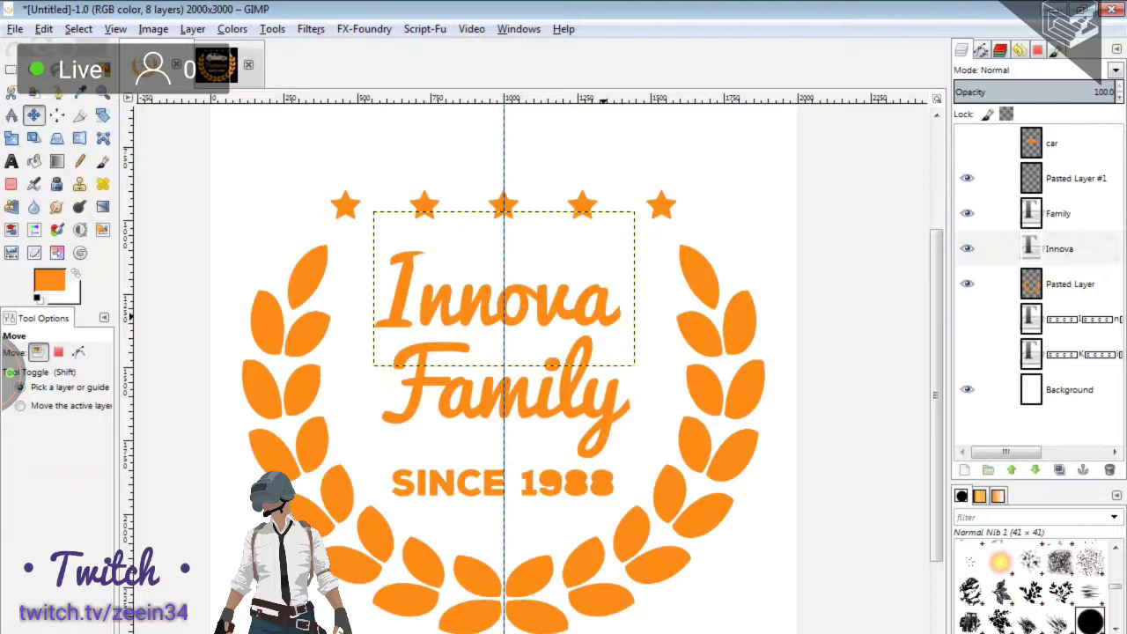
pyautogui.hotkey('shift', 'Up')
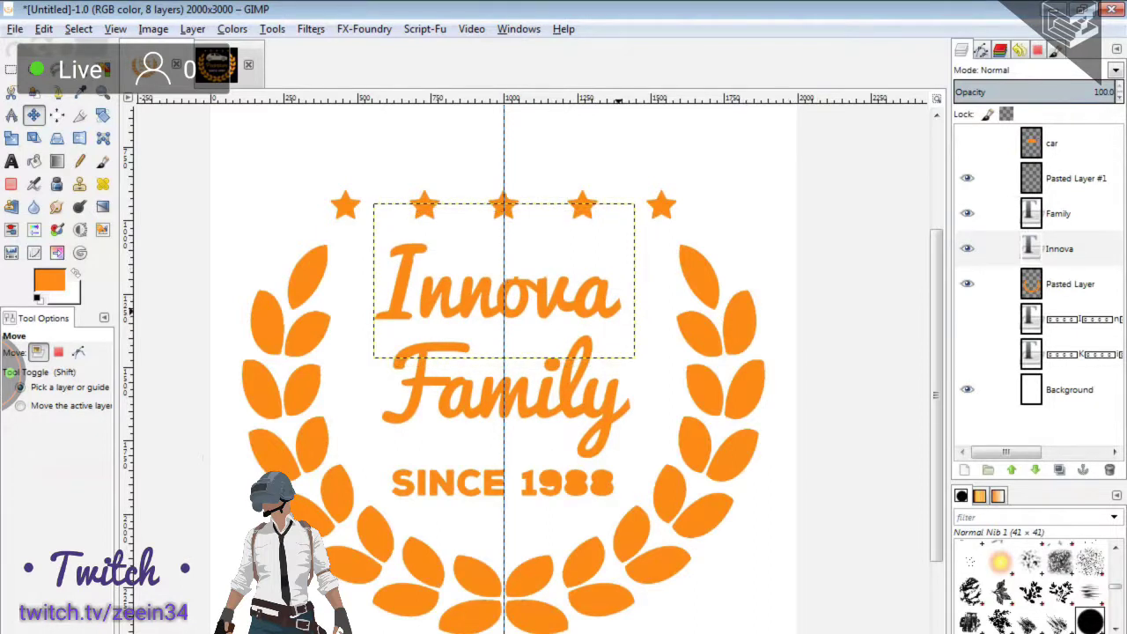
pyautogui.press('pageup')
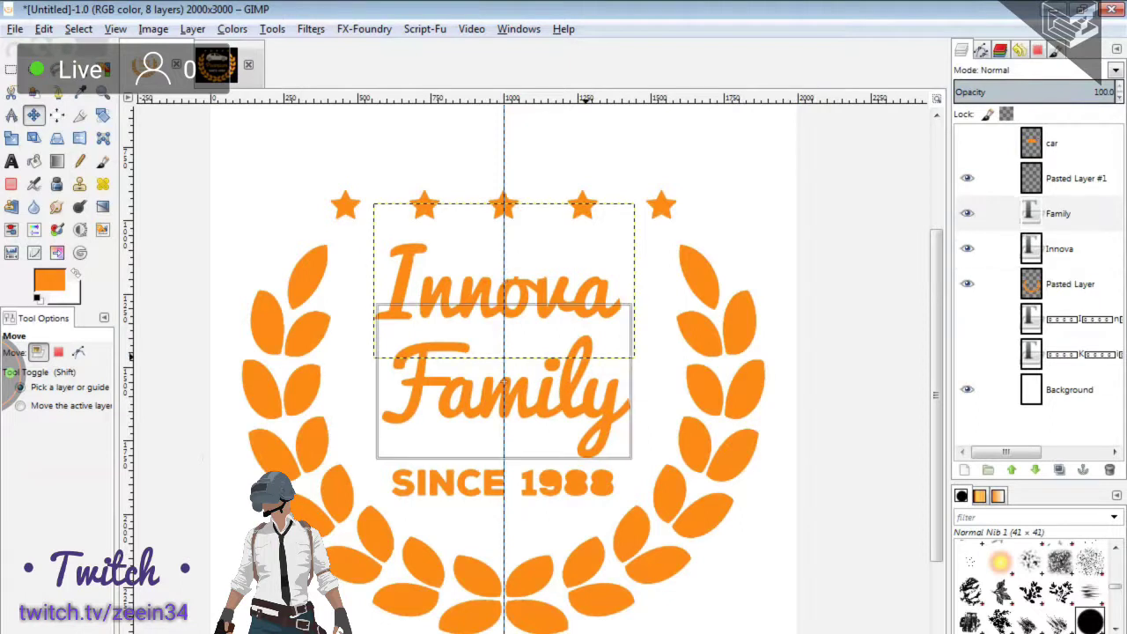
pyautogui.press('pagedown')
pyautogui.click(992, 213)
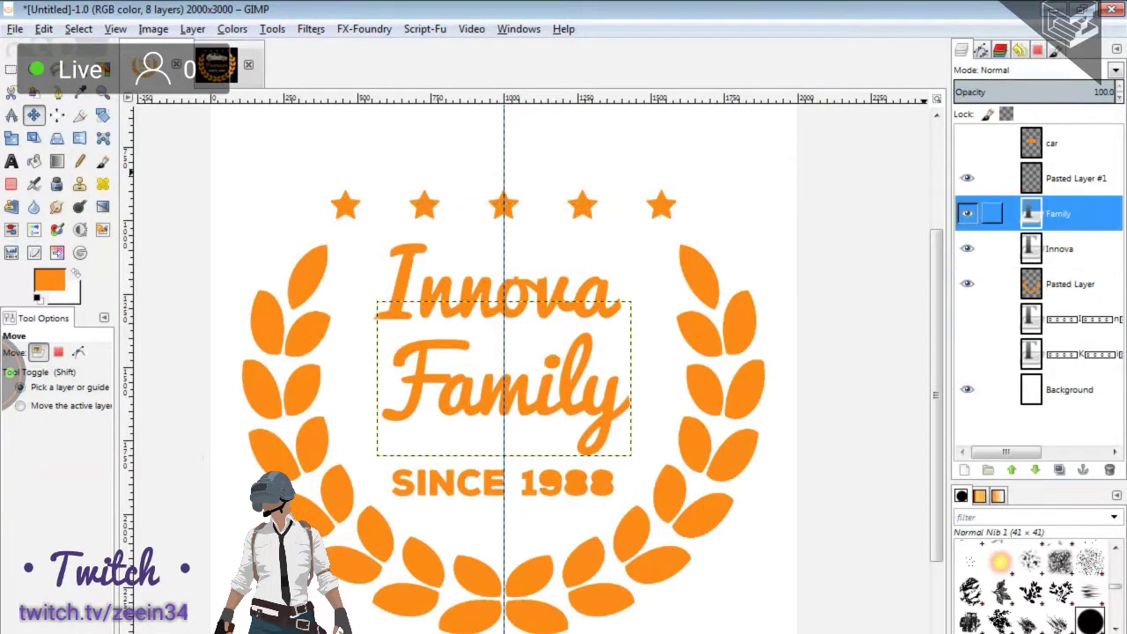
# Link Innova with Family, try a 6° rotation, then undo it.
pyautogui.click(991, 249)
pyautogui.hotkey('shift', 'r')
pyautogui.click(504, 378)
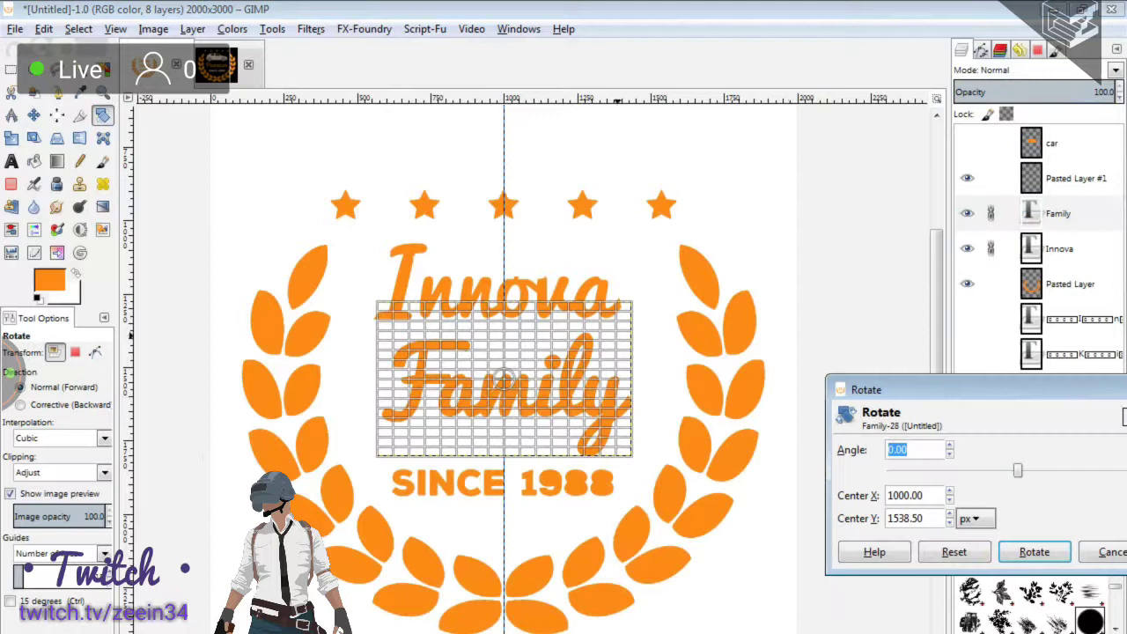
pyautogui.moveTo(599, 414); pyautogui.dragTo(608, 388)
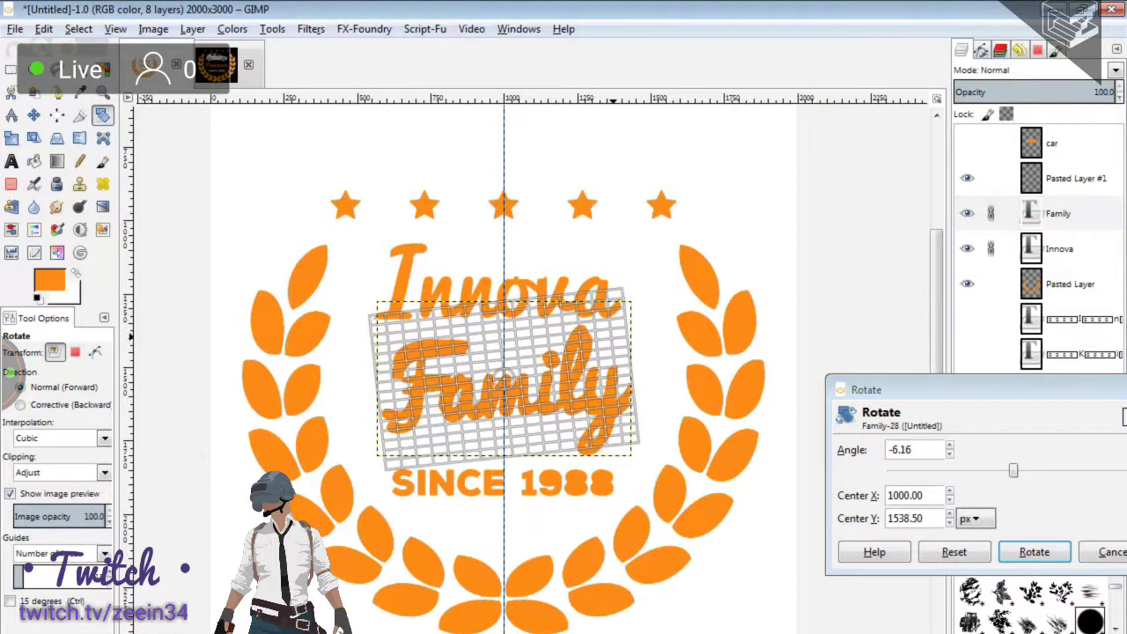
pyautogui.click(1035, 552)
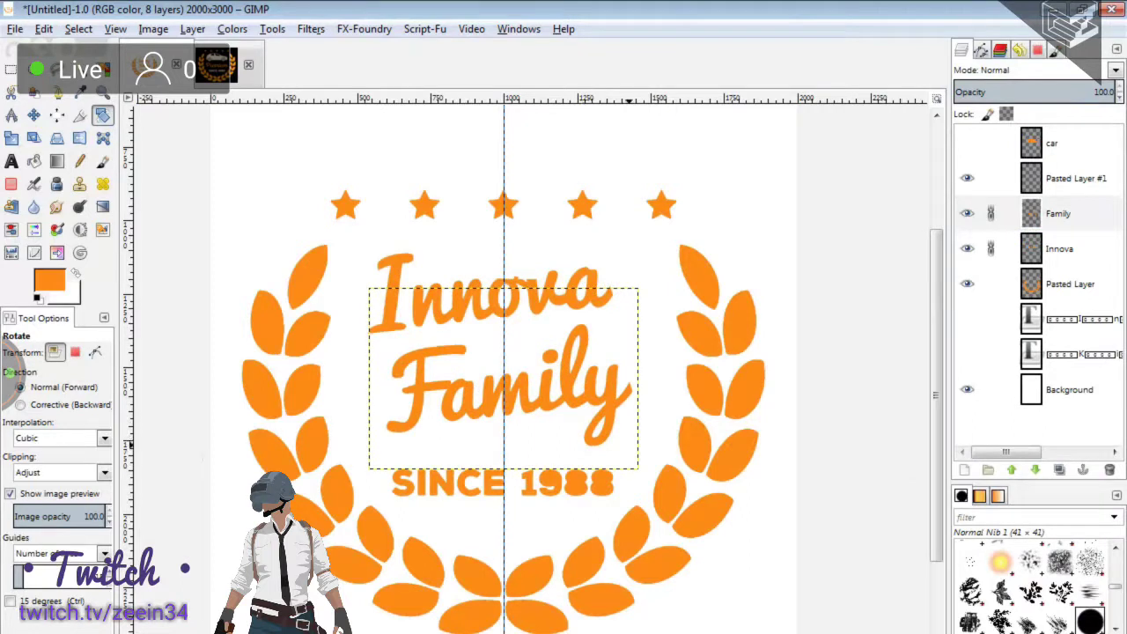
pyautogui.hotkey('ctrl', 'z')
# Add a horizontal guide across the badge and apply Scale to the Family text.
pyautogui.moveTo(603, 99); pyautogui.dragTo(911, 433)
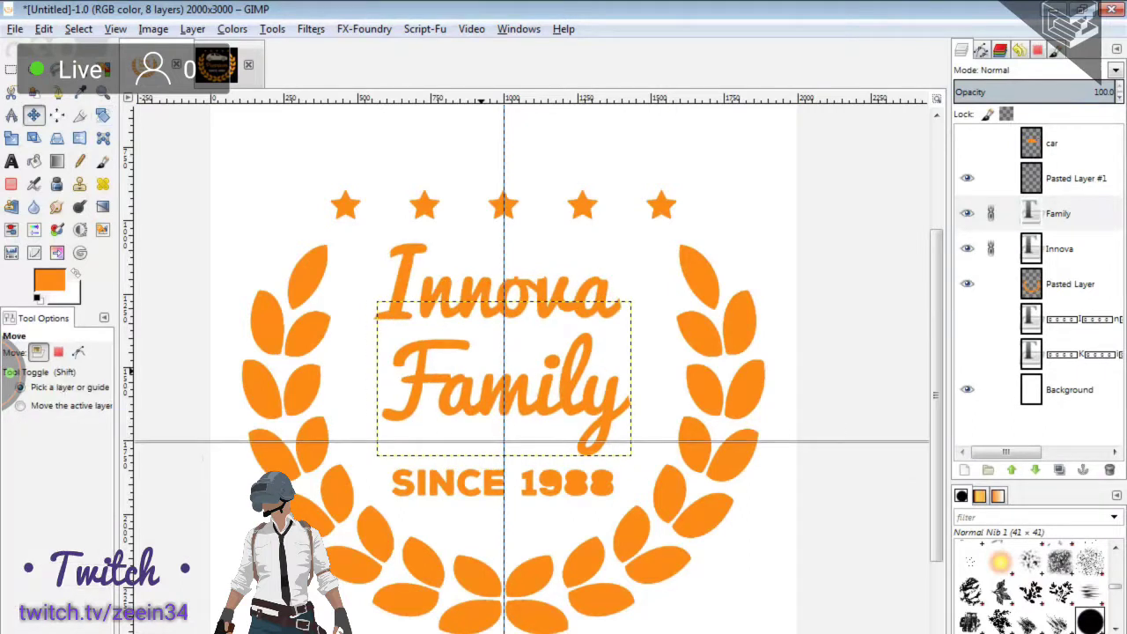
pyautogui.click(1056, 213)
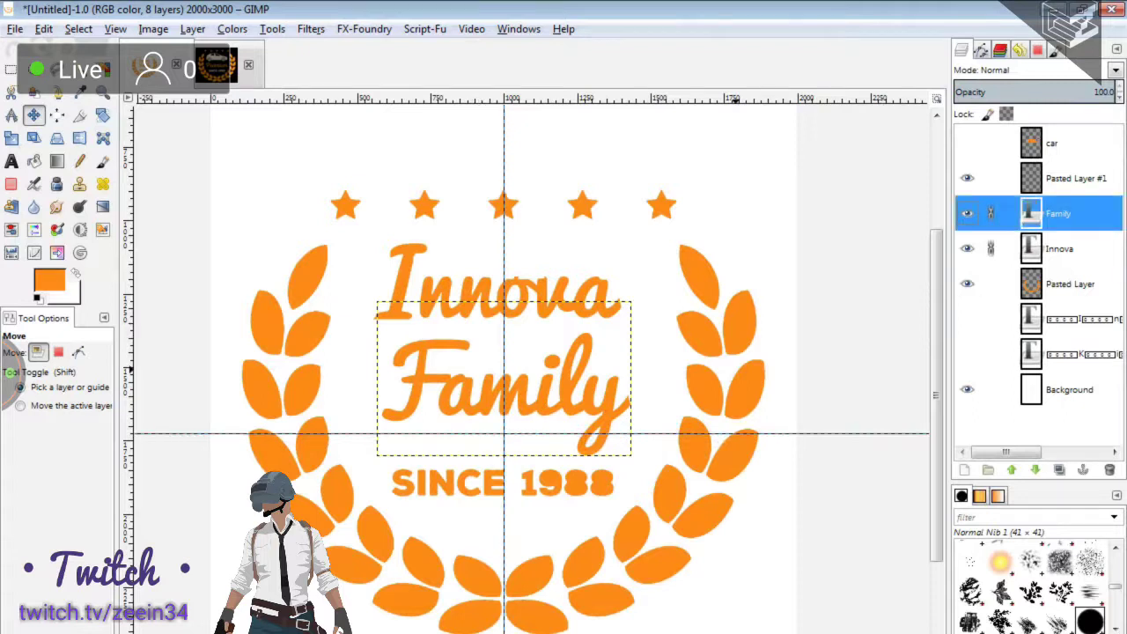
pyautogui.hotkey('shift', 's')
pyautogui.click(664, 370)
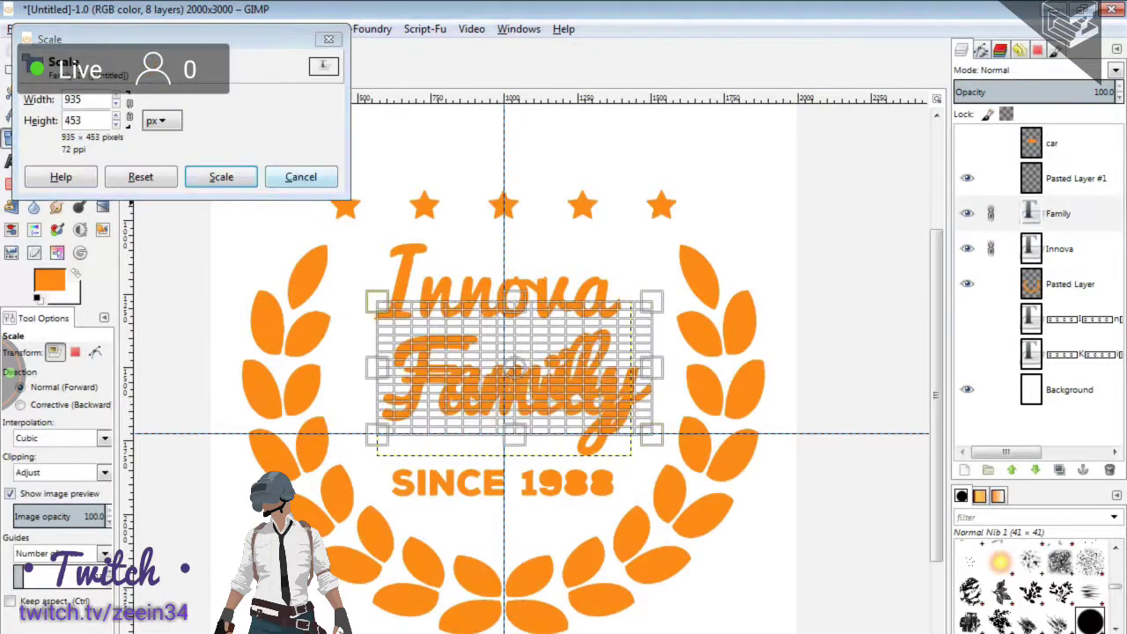
pyautogui.click(221, 177)
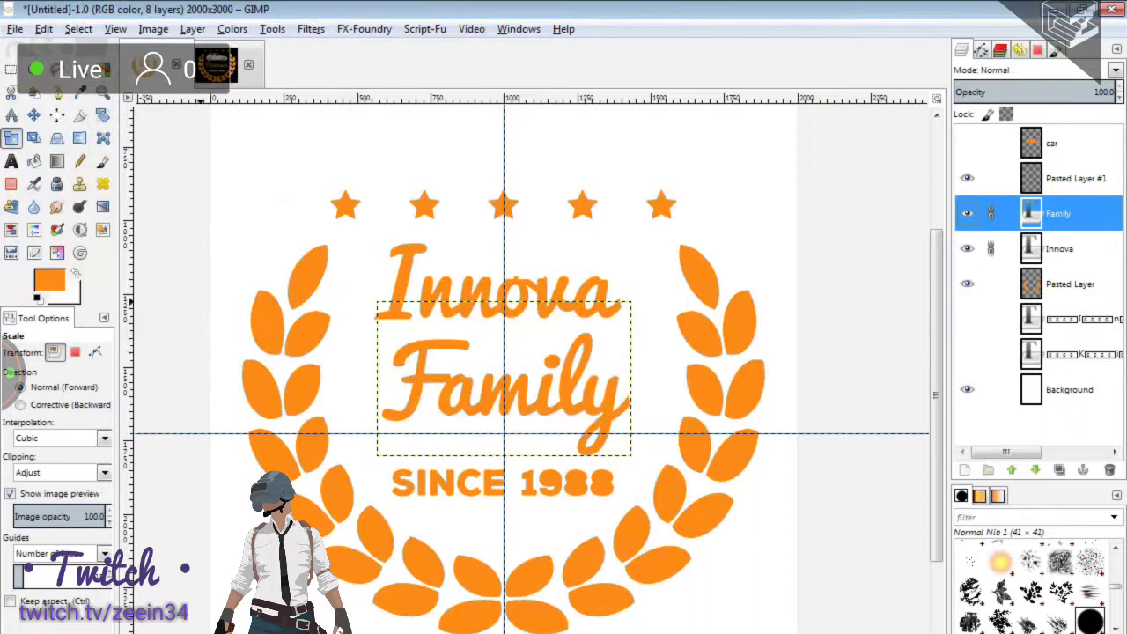
# Rotate the linked Innova Family text about -8.7° and nudge it slightly right.
pyautogui.hotkey('shift', 'r')
pyautogui.click(504, 379)
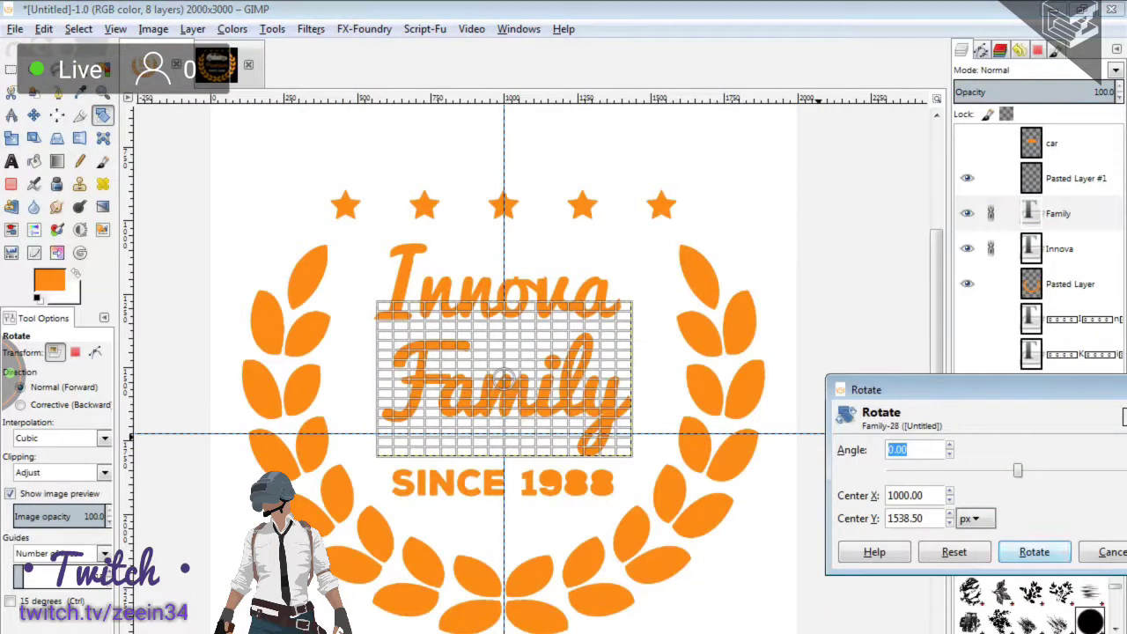
pyautogui.moveTo(642, 382); pyautogui.dragTo(611, 348)
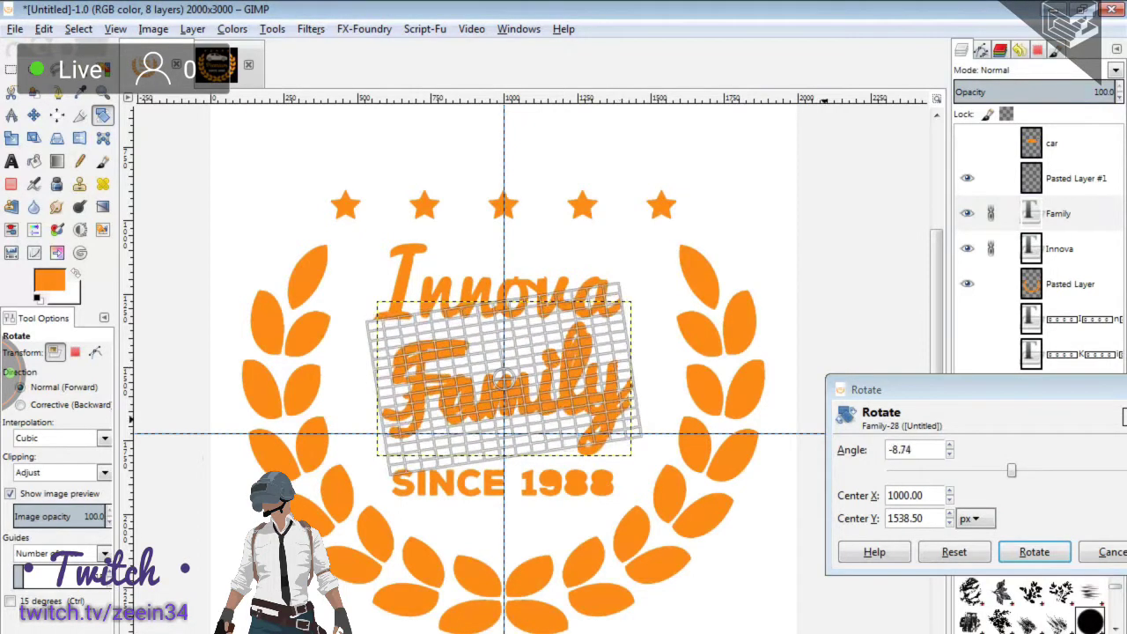
pyautogui.press('Return')
pyautogui.press('m')
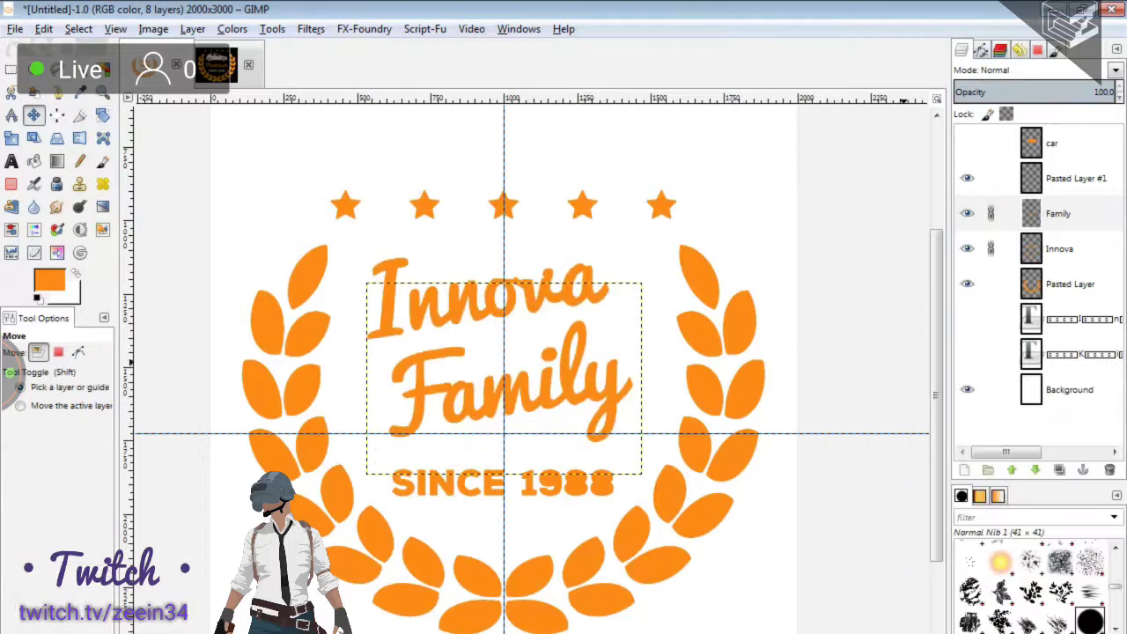
pyautogui.hotkey('shift', 'Right')
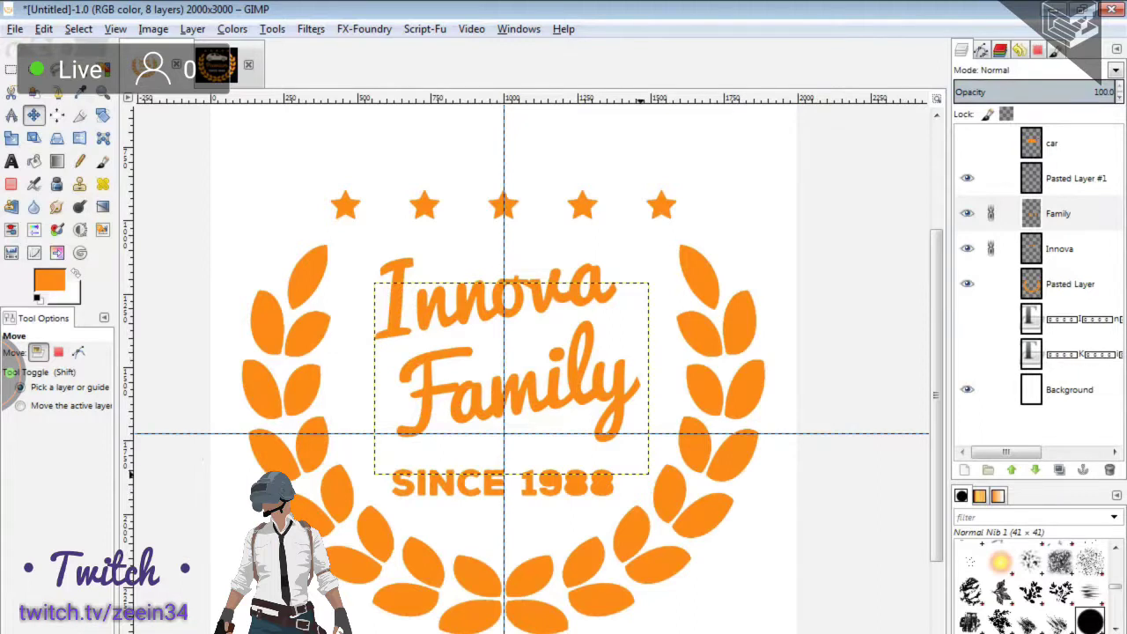
pyautogui.press('t')
# Unlink Family and Innova and make the badge's Pasted Layer active for selection.
pyautogui.click(991, 249)
pyautogui.click(991, 214)
pyautogui.click(1070, 283)
pyautogui.press('f')
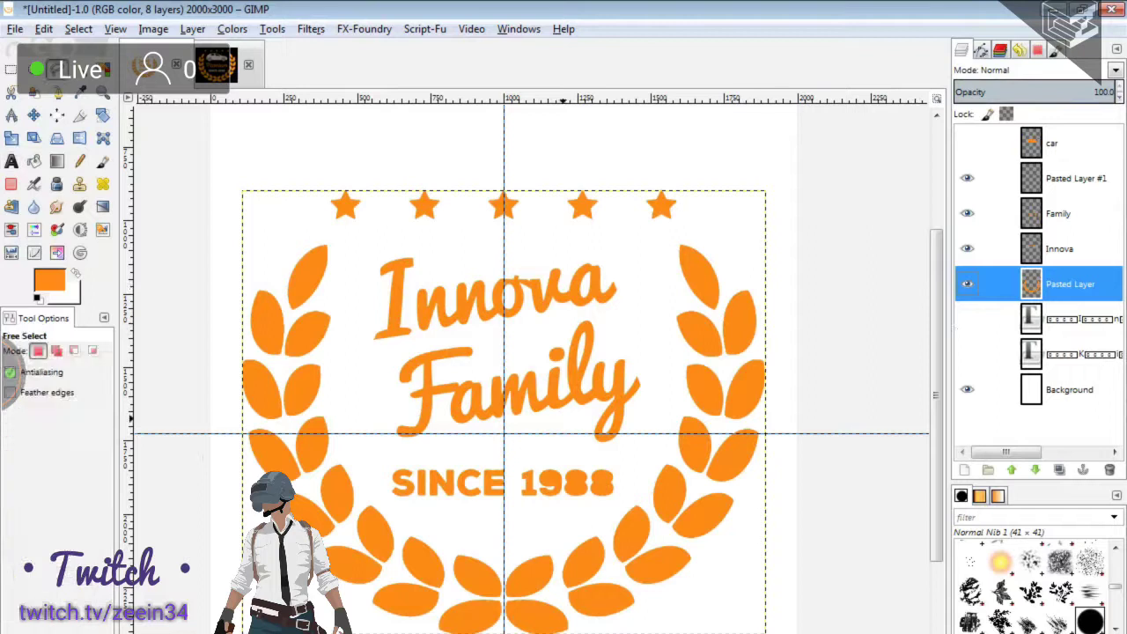
pyautogui.moveTo(520, 460)
pyautogui.mouseDown()
pyautogui.moveTo(618, 508)
pyautogui.moveTo(621, 476)
pyautogui.mouseUp()
pyautogui.press('Escape')
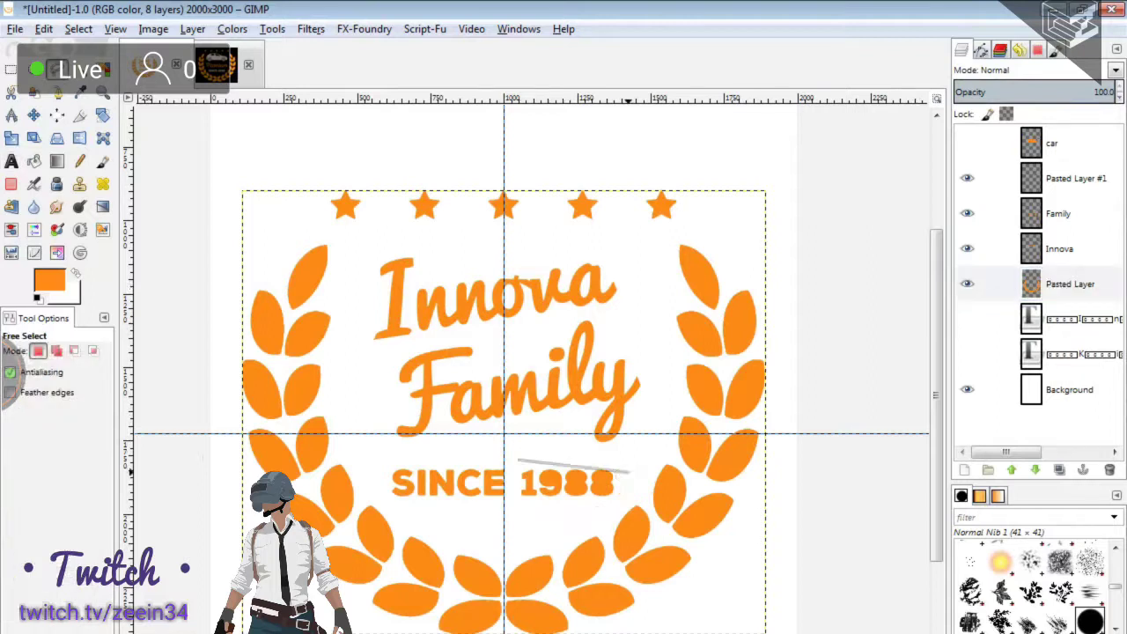
# Free-select around the 1988 digits and delete them, leaving only SINCE.
pyautogui.click(520, 460)
pyautogui.click(519, 491)
pyautogui.click(560, 507)
pyautogui.click(621, 498)
pyautogui.click(620, 471)
pyautogui.press('Return')
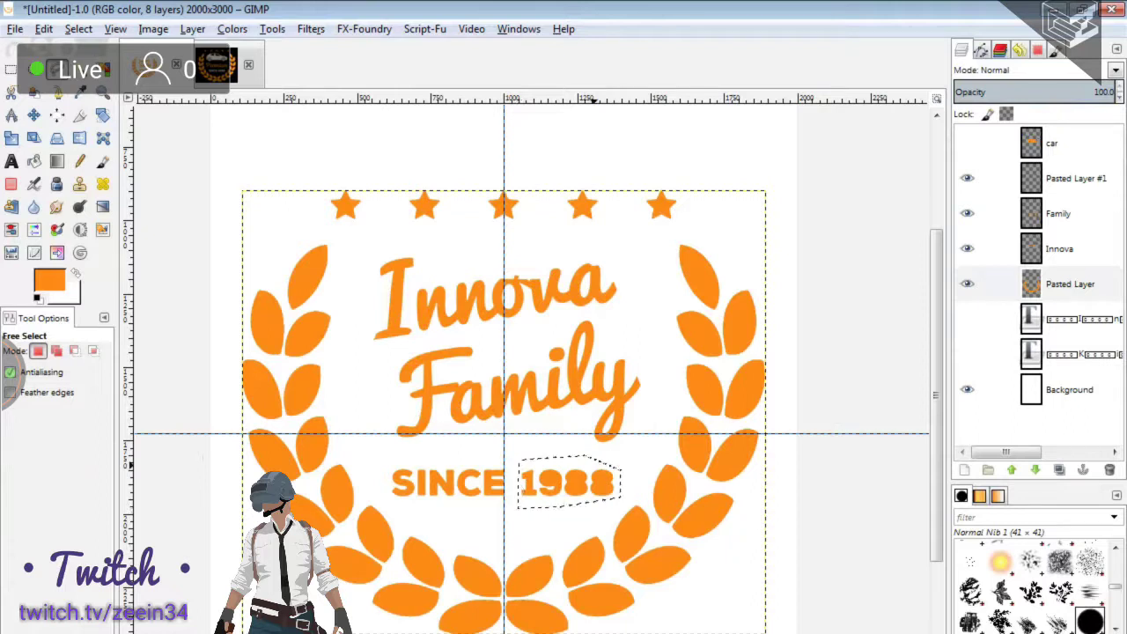
pyautogui.press('Delete')
pyautogui.press('m')
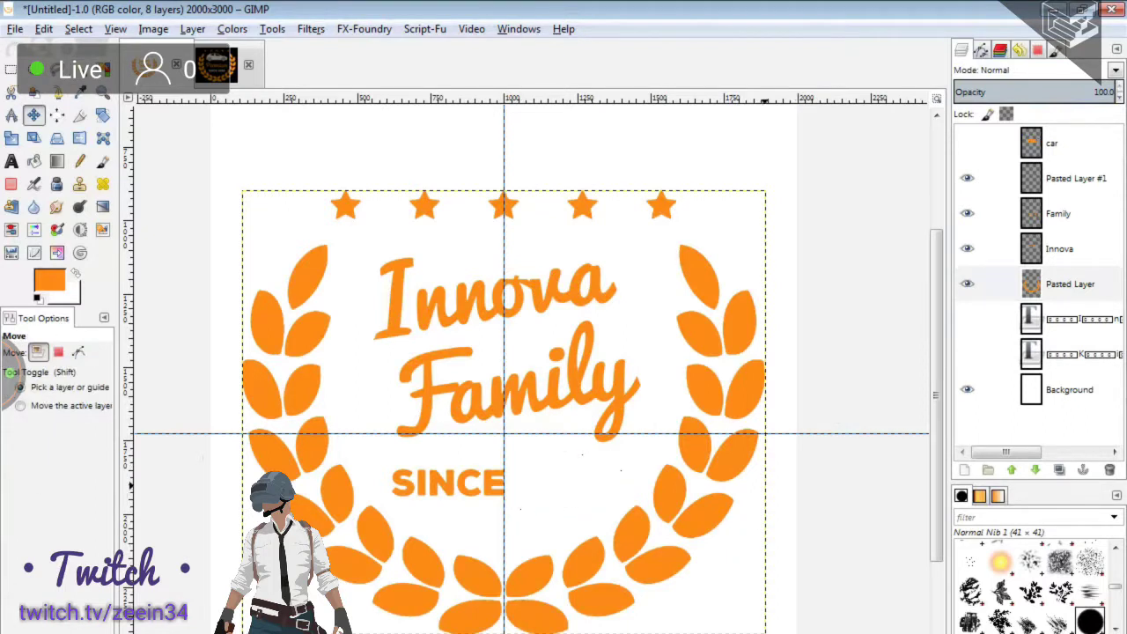
pyautogui.press('t')
pyautogui.click(493, 379)
# Dismiss the text editing confirmation and stop editing the Family text.
pyautogui.click(617, 558)
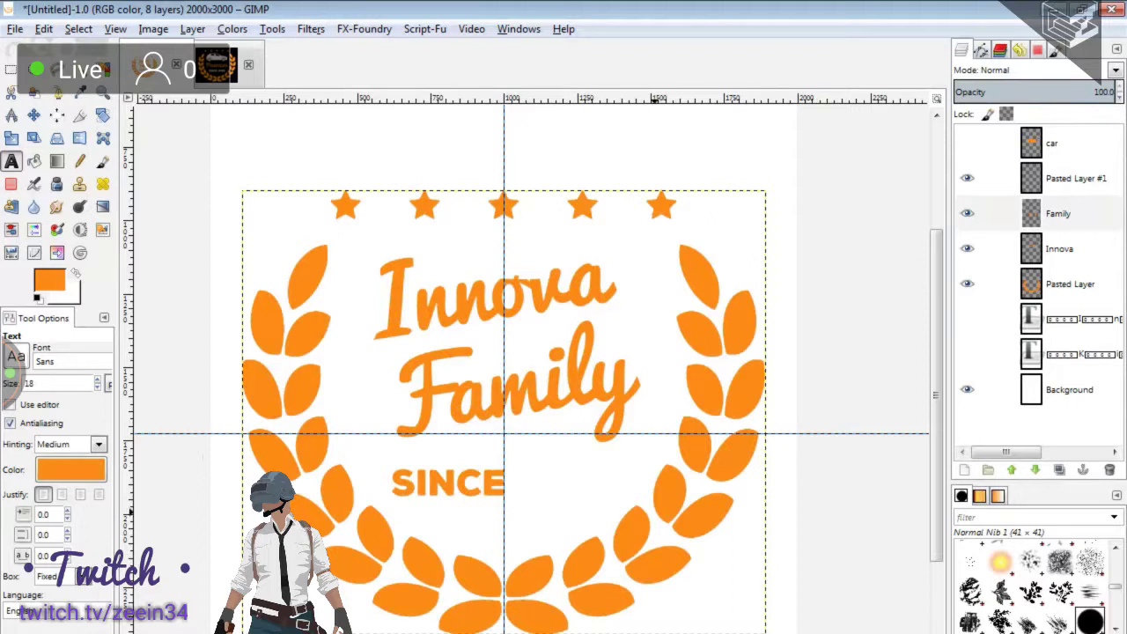
pyautogui.click(528, 470)
pyautogui.click(616, 556)
pyautogui.press('Escape')
# Type 'Born' in a new text box and move it up next to SINCE.
pyautogui.click(608, 514)
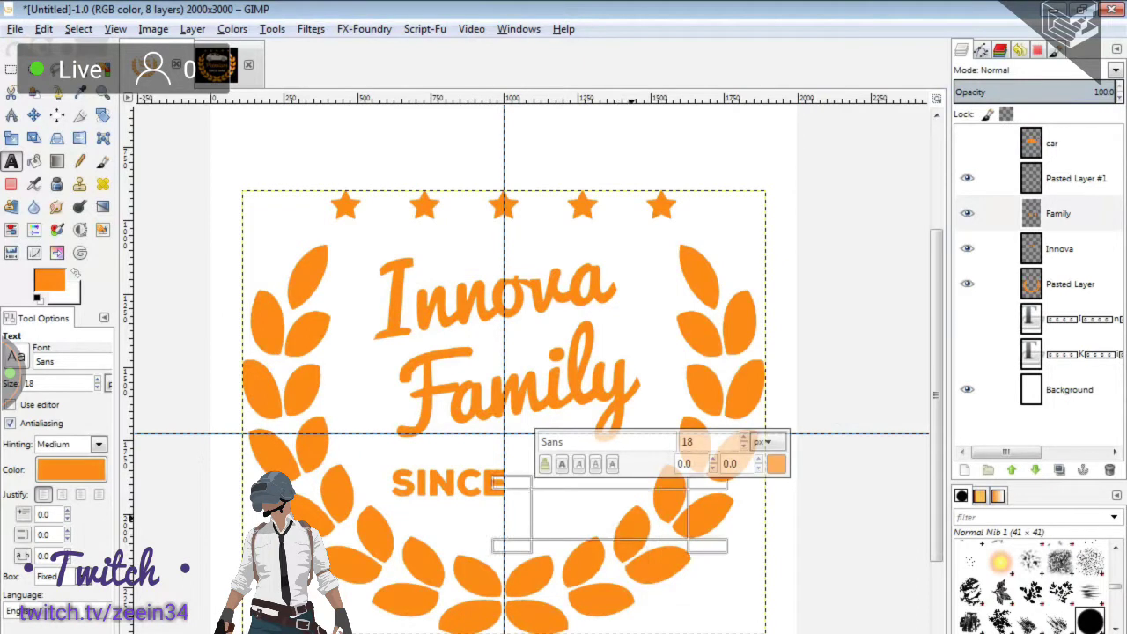
pyautogui.write('Born')
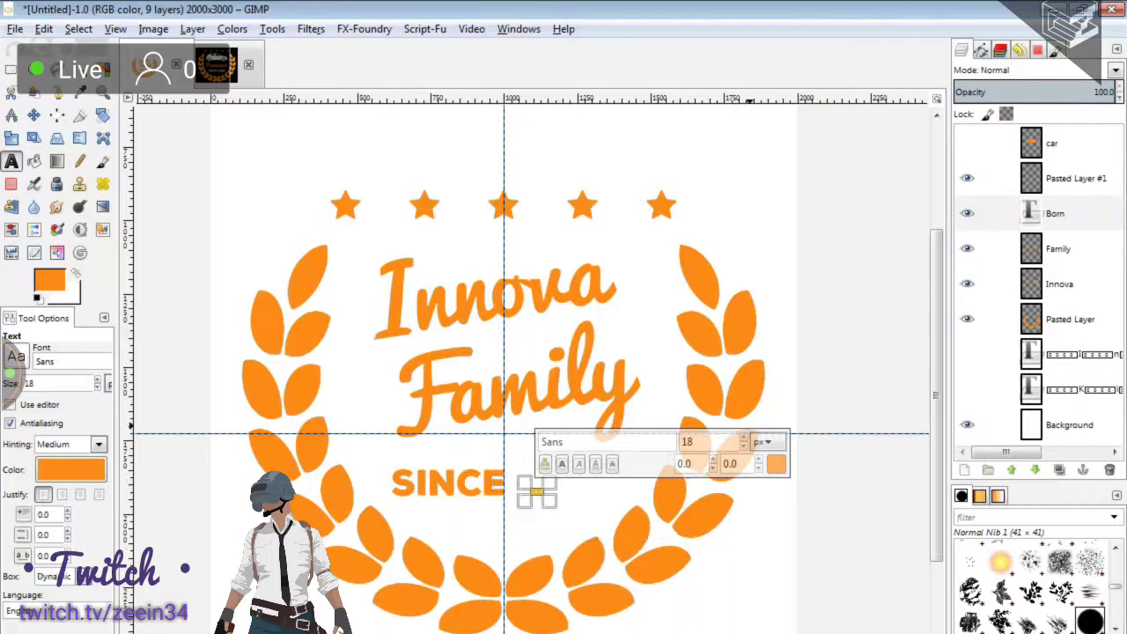
pyautogui.moveTo(531, 498); pyautogui.dragTo(581, 508)
pyautogui.write('110')
pyautogui.press('Return')
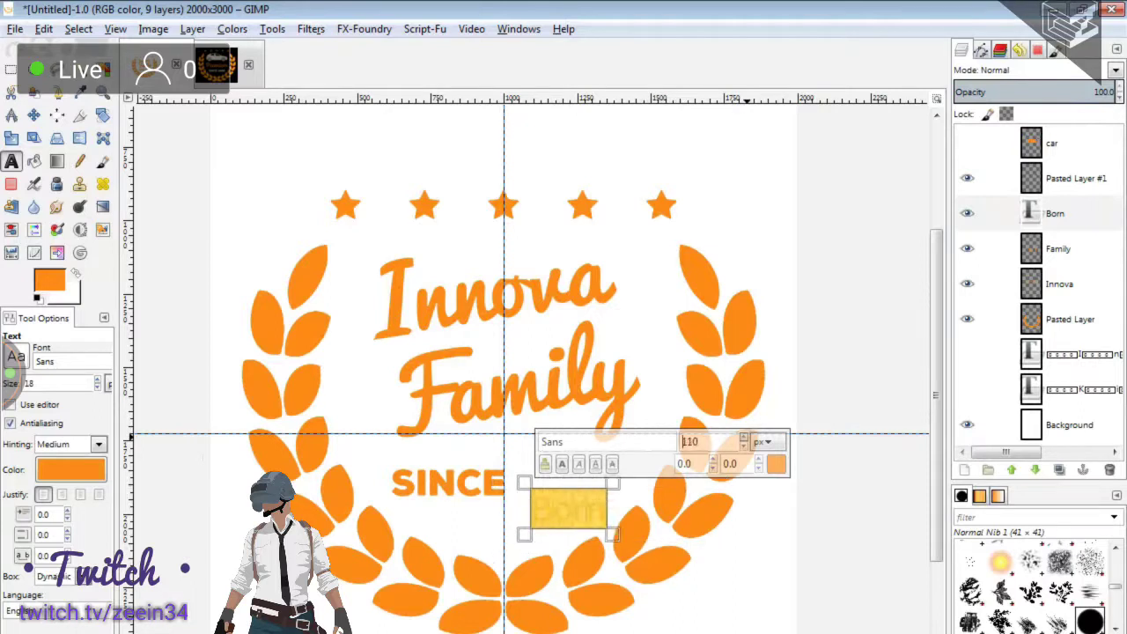
pyautogui.press('Escape')
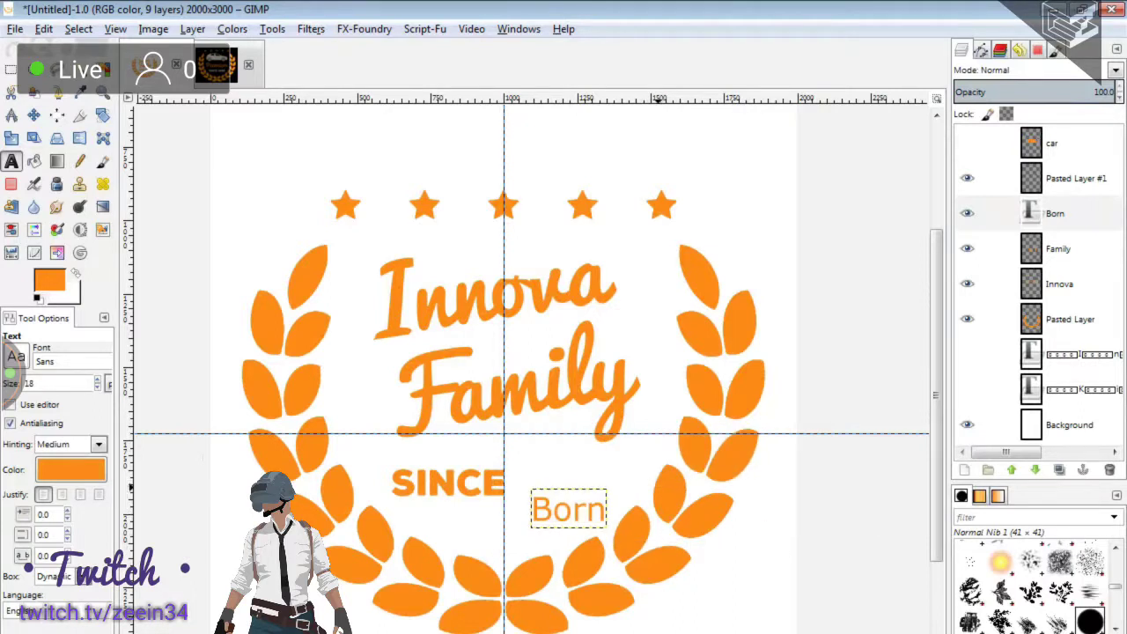
pyautogui.press('m')
pyautogui.moveTo(568, 509)
pyautogui.mouseDown()
pyautogui.moveTo(568, 484)
pyautogui.moveTo(554, 483)
pyautogui.mouseUp()
# Change the Born text's font to Bebas Kai.
pyautogui.press('t')
pyautogui.doubleClick(554, 482)
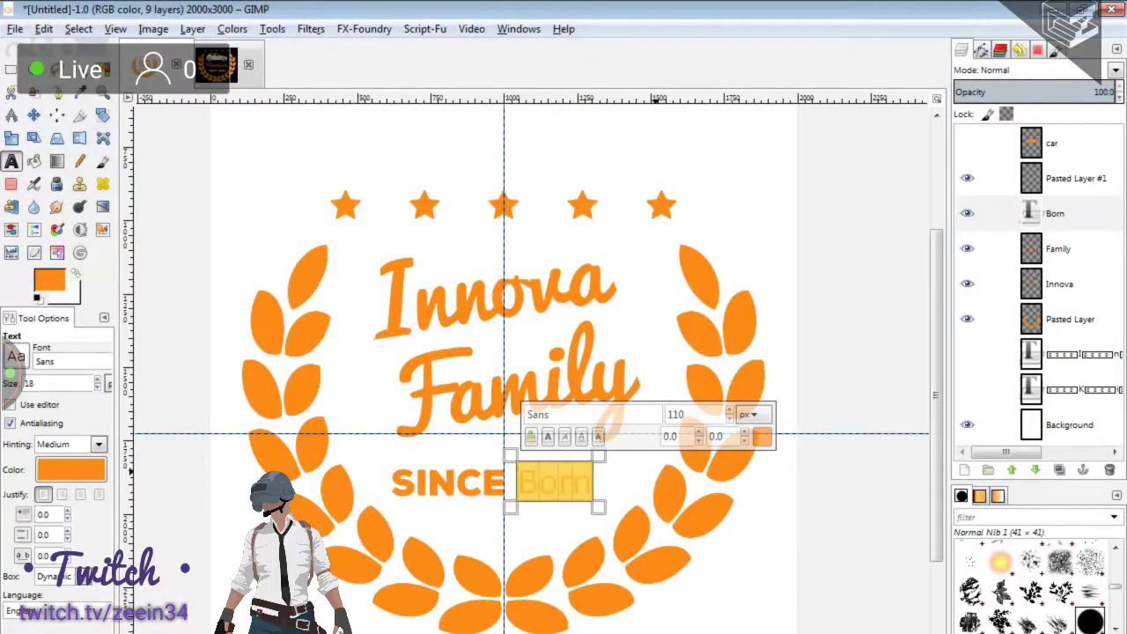
pyautogui.click(539, 414)
pyautogui.write('Bebas')
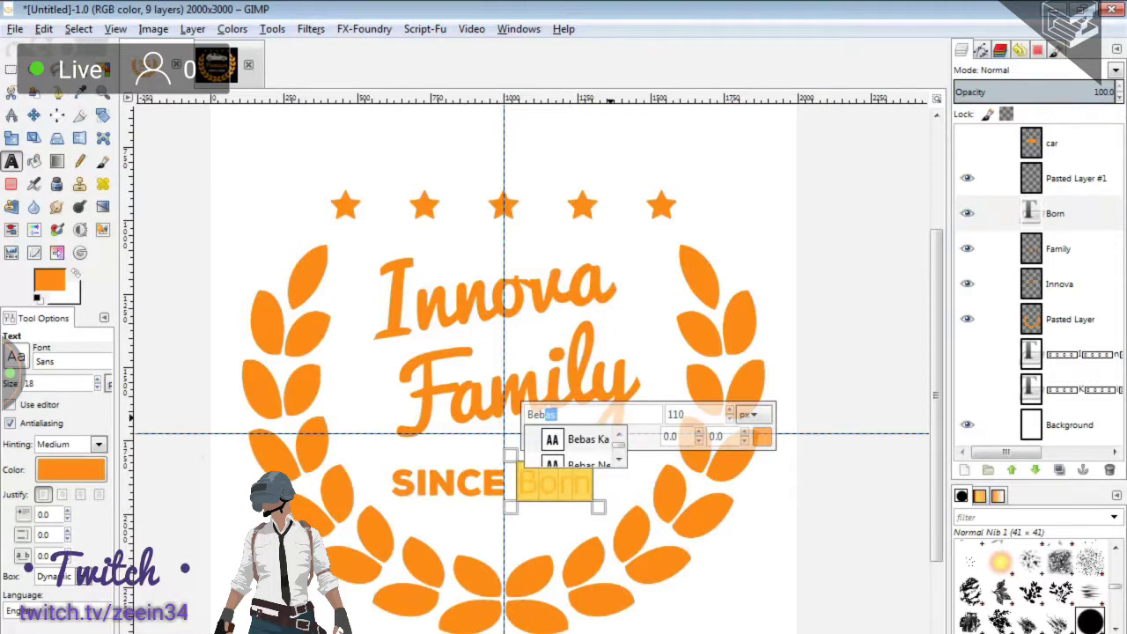
pyautogui.press('Down')
pyautogui.press('Return')
pyautogui.press('Escape')
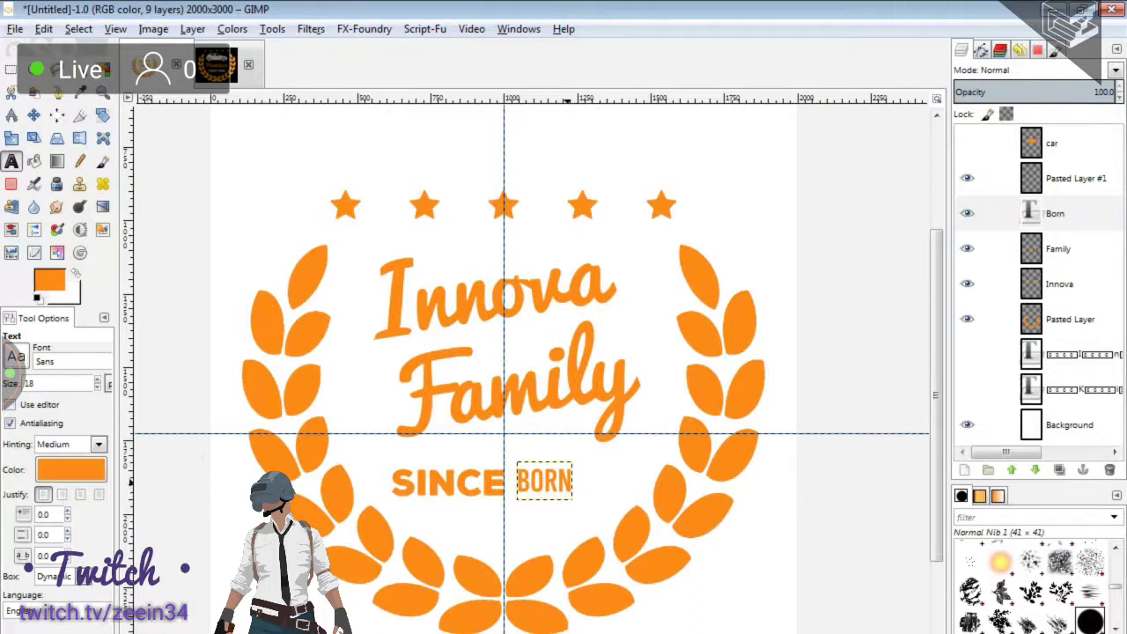
# Enlarge BORN to size 130 and add spaces between its letters.
pyautogui.doubleClick(544, 482)
pyautogui.scroll(9, 729, 410)
pyautogui.scroll(7, 730, 410)
pyautogui.scroll(3, 730, 410)
pyautogui.press('Escape')
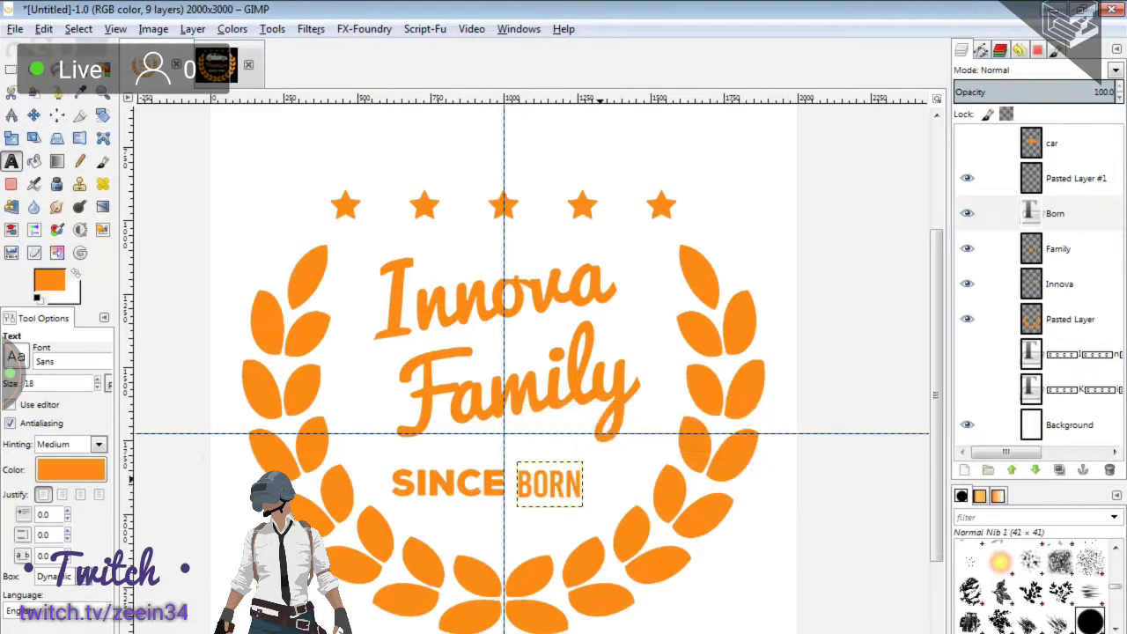
pyautogui.click(534, 482)
pyautogui.press('Right')
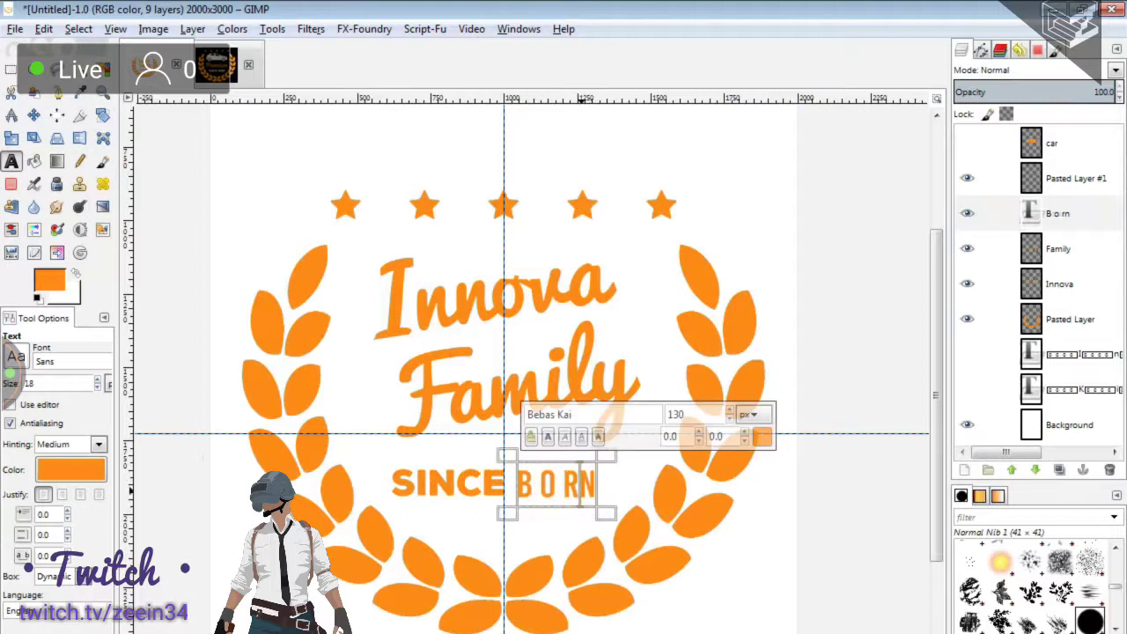
pyautogui.keyDown('ctrl'); pyautogui.scroll(5, 581, 484); pyautogui.keyUp('ctrl')
# Zoom in on the badge logo and fine-tune BORN's position beside SINCE.
pyautogui.press('z')
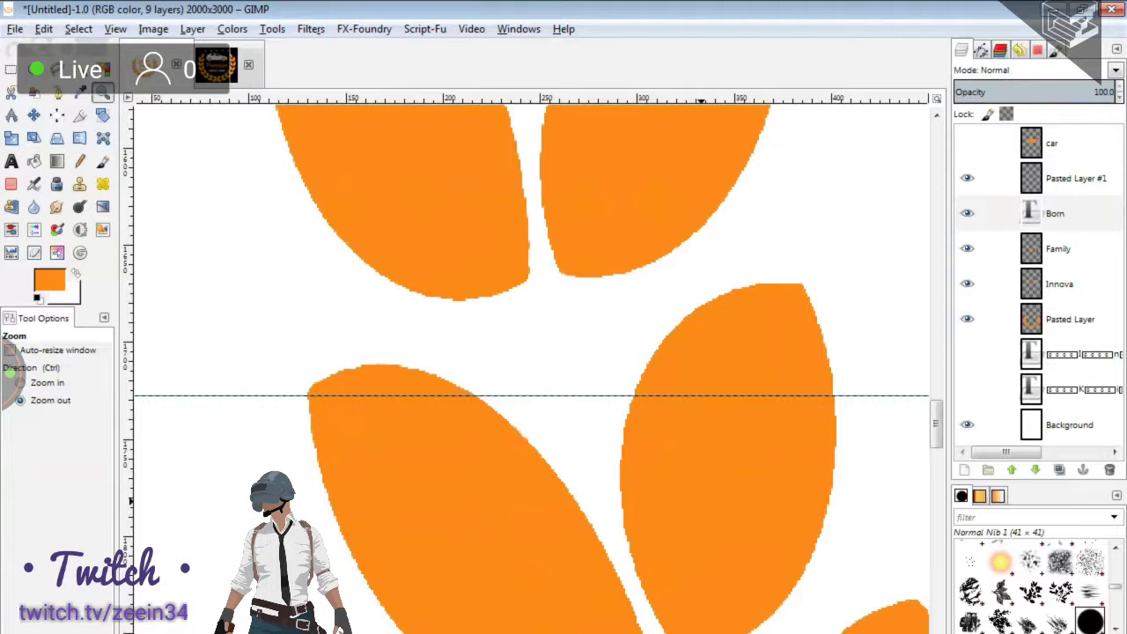
pyautogui.keyDown('ctrl'); pyautogui.scroll(-1, 702, 484); pyautogui.keyUp('ctrl')
pyautogui.keyDown('ctrl'); pyautogui.scroll(-2, 702, 484); pyautogui.keyUp('ctrl')
pyautogui.keyDown('ctrl'); pyautogui.scroll(-3, 687, 502); pyautogui.keyUp('ctrl')
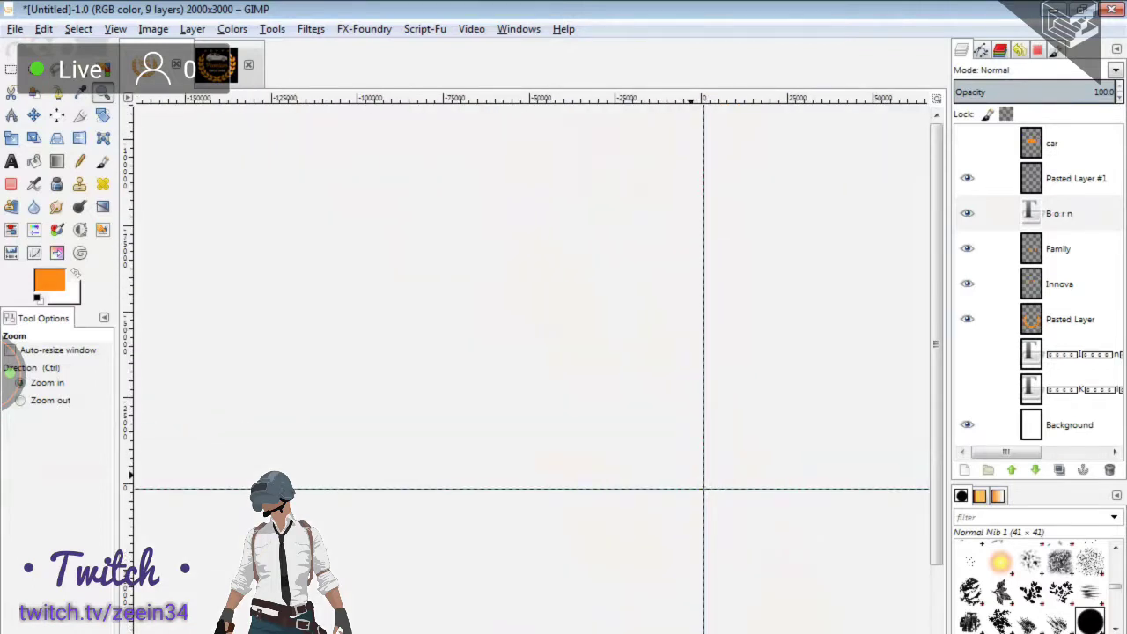
pyautogui.keyDown('ctrl'); pyautogui.scroll(8, 691, 471); pyautogui.keyUp('ctrl')
pyautogui.moveTo(395, 225); pyautogui.dragTo(477, 317)
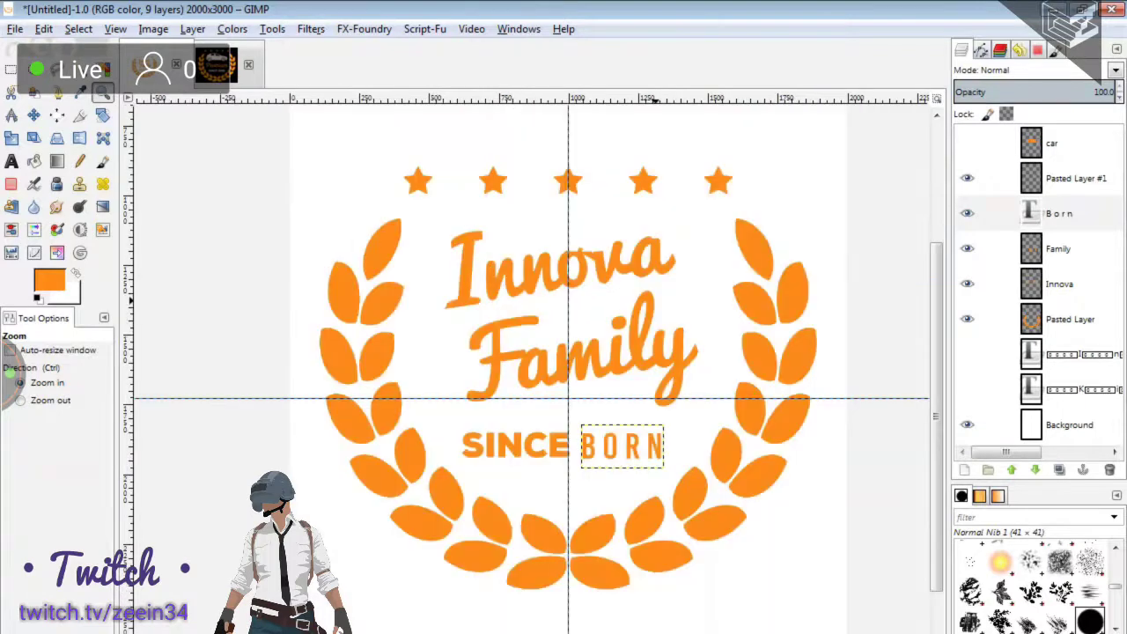
pyautogui.hscroll(2, 616, 374)
pyautogui.press('m')
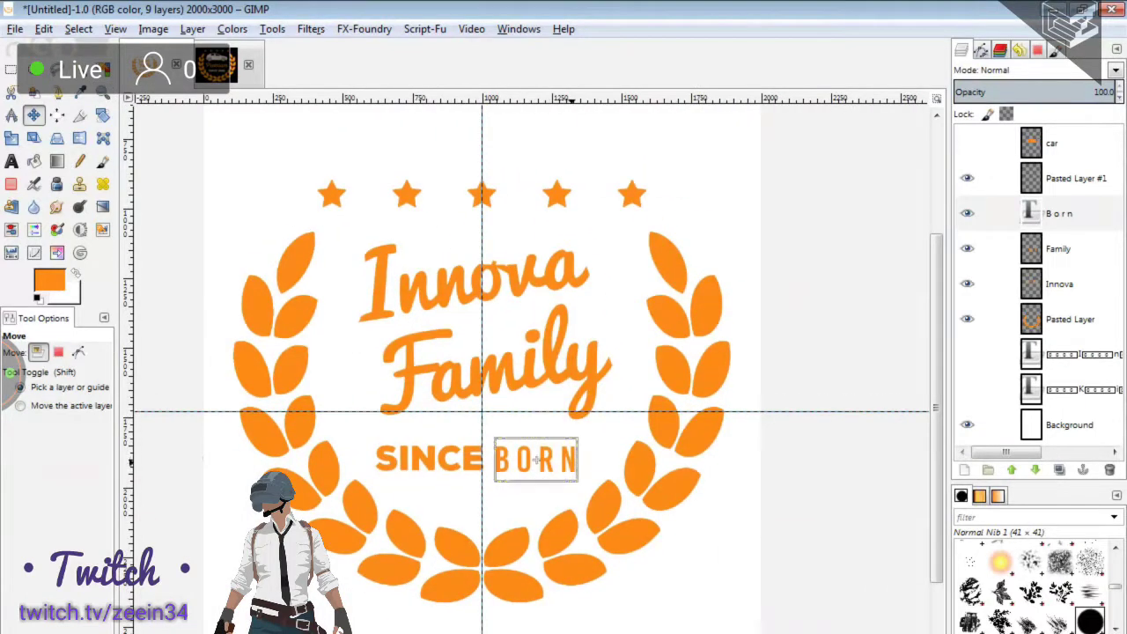
pyautogui.moveTo(535, 458); pyautogui.dragTo(534, 457)
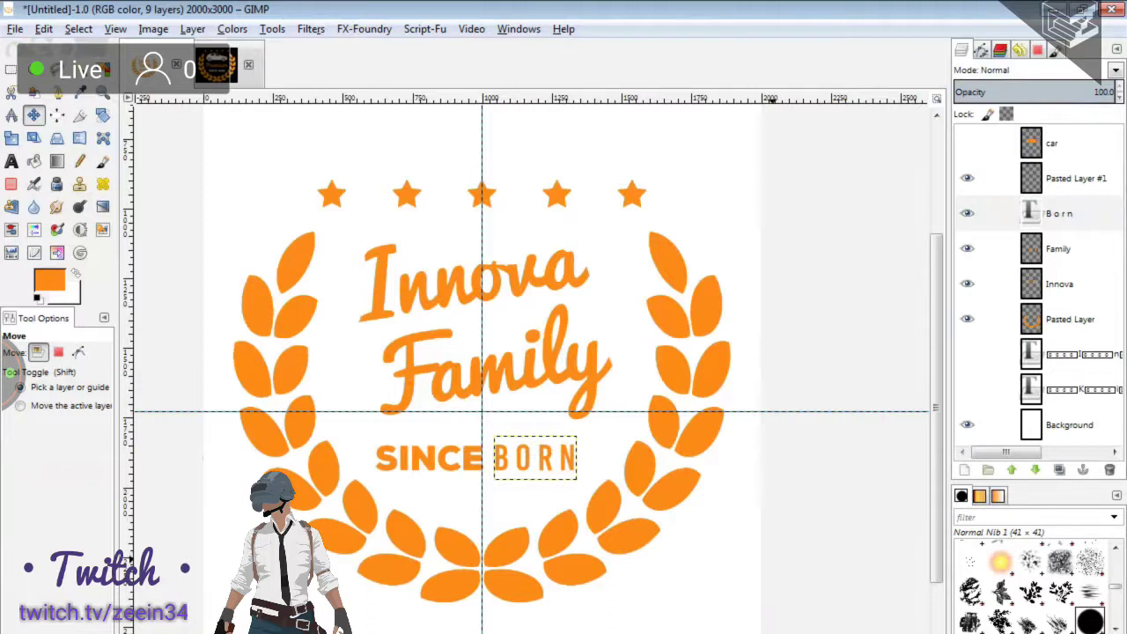
pyautogui.click(990, 319)
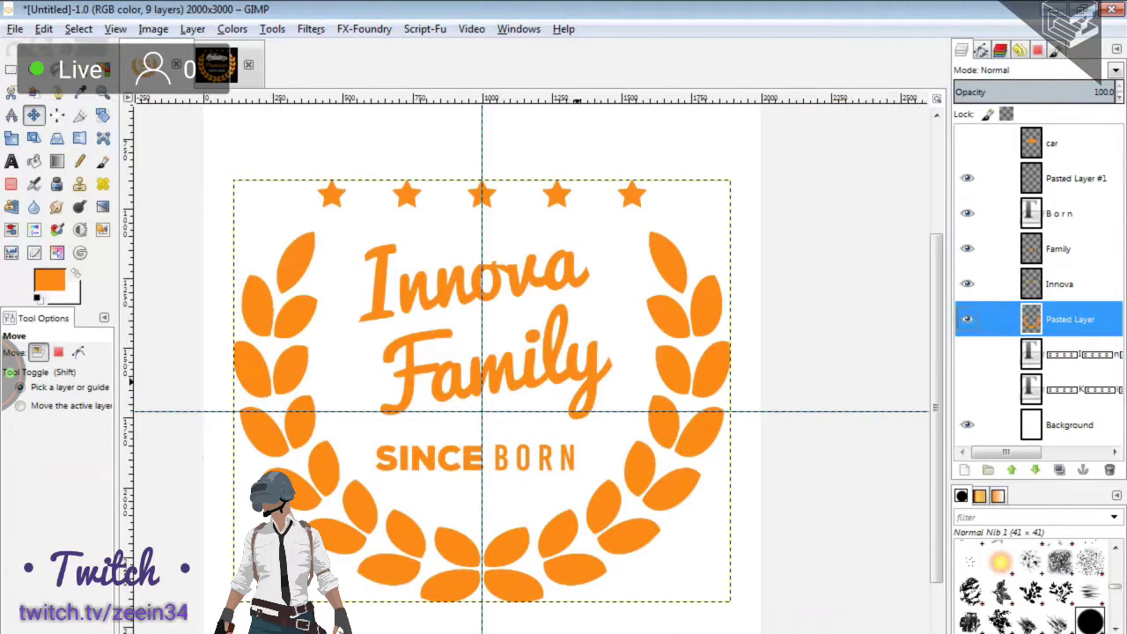
# Cut the word SINCE with a rectangle selection and paste it as its own layer.
pyautogui.press('r')
pyautogui.moveTo(370, 437); pyautogui.dragTo(492, 475)
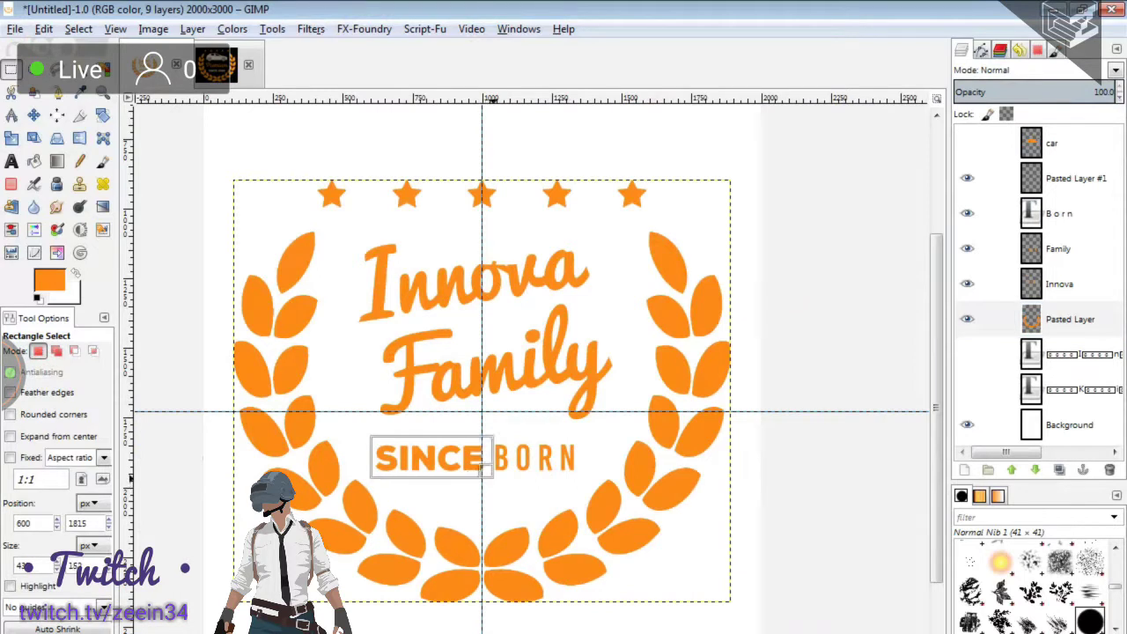
pyautogui.hotkey('ctrl', 'x')
pyautogui.hotkey('ctrl', 'v')
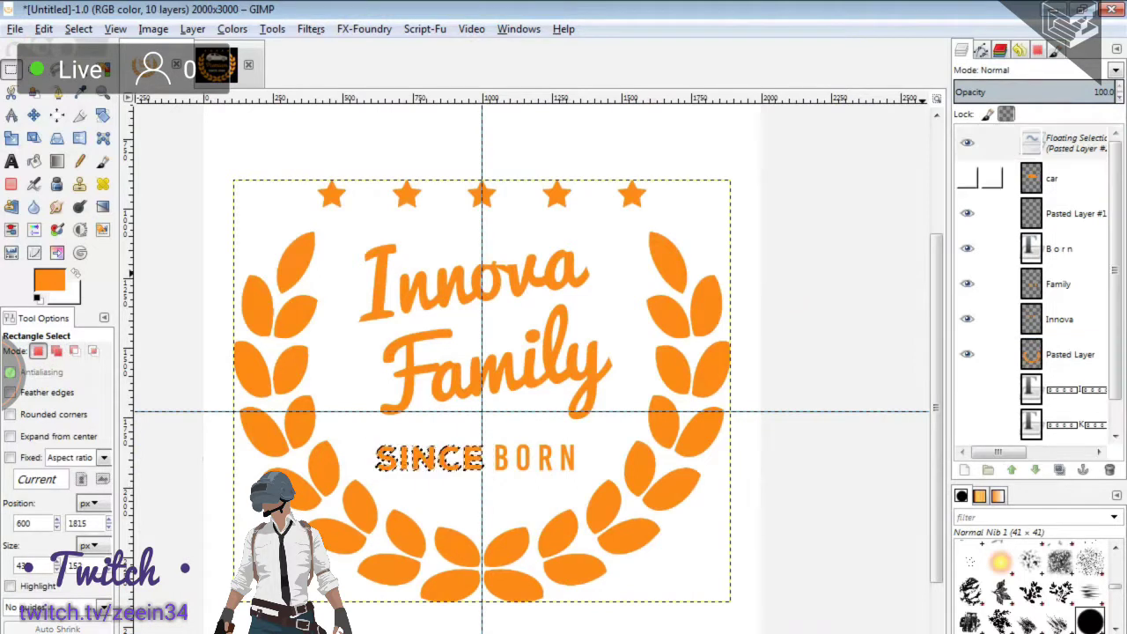
pyautogui.rightClick(1057, 148)
pyautogui.click(934, 186)
# Place the SINCE layer above B o r n and merge it down.
pyautogui.press('m')
pyautogui.moveTo(1069, 143); pyautogui.dragTo(1069, 213)
pyautogui.rightClick(1066, 213)
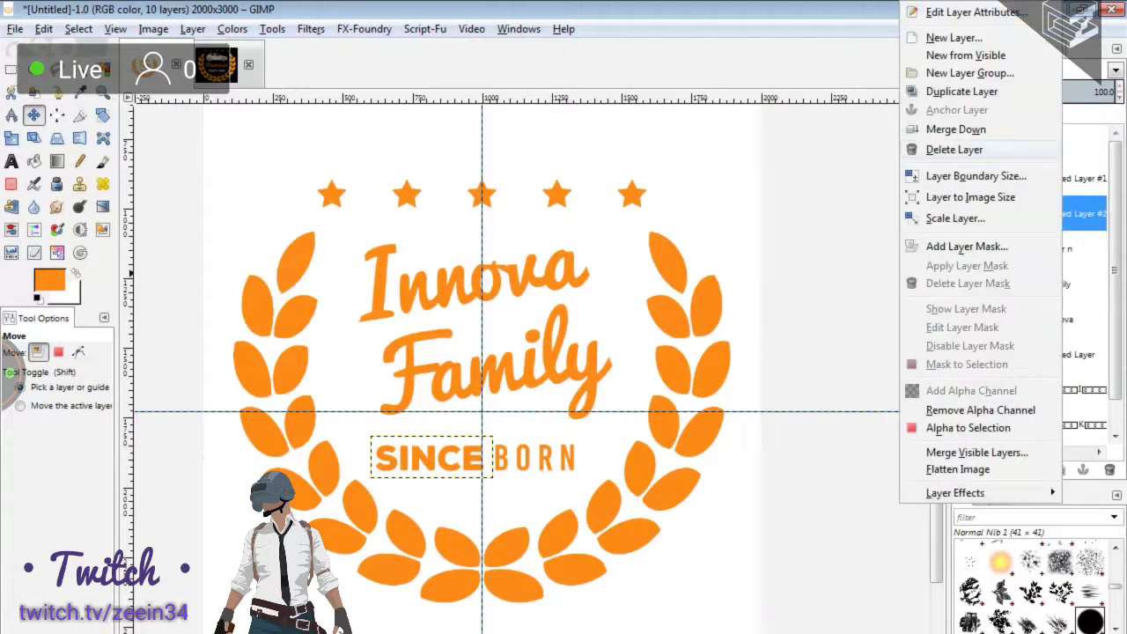
pyautogui.click(956, 129)
# Move SINCE BORN up under Family and tilt it to follow the wreath.
pyautogui.press('Right')
pyautogui.press('Right')
pyautogui.press('Right')
pyautogui.press('Right')
pyautogui.press('Right')
pyautogui.press('Right')
pyautogui.press('Right')
pyautogui.press('Right')
pyautogui.press('Right')
pyautogui.press('shift')
pyautogui.moveTo(539, 459); pyautogui.dragTo(557, 435)
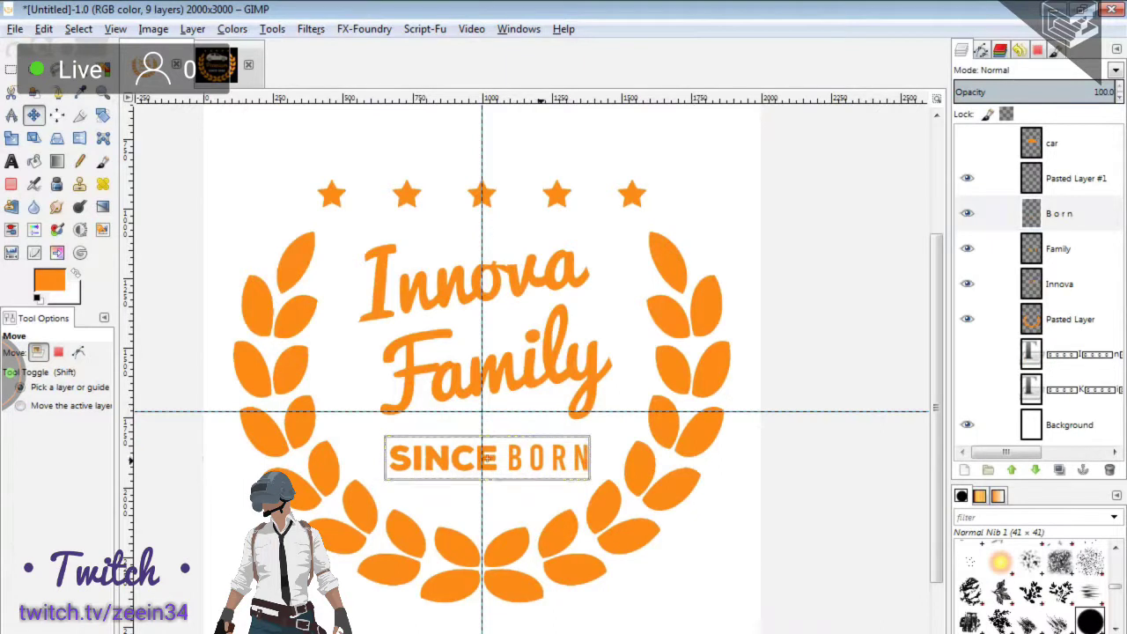
pyautogui.press('shift')
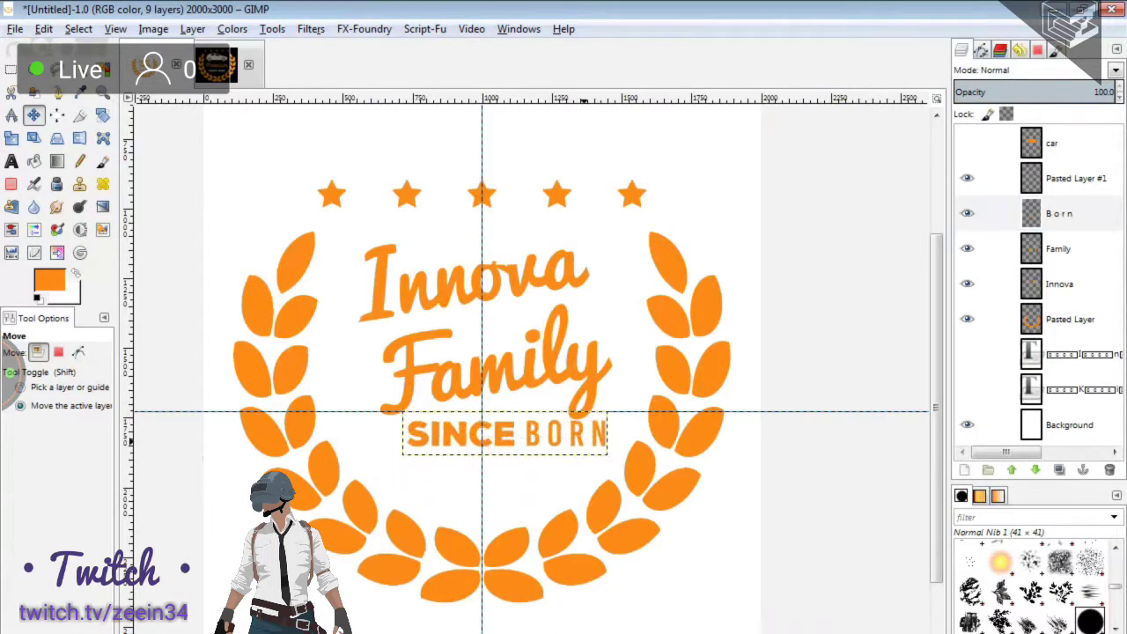
pyautogui.hotkey('shift', 'r')
pyautogui.moveTo(582, 440); pyautogui.dragTo(789, 453)
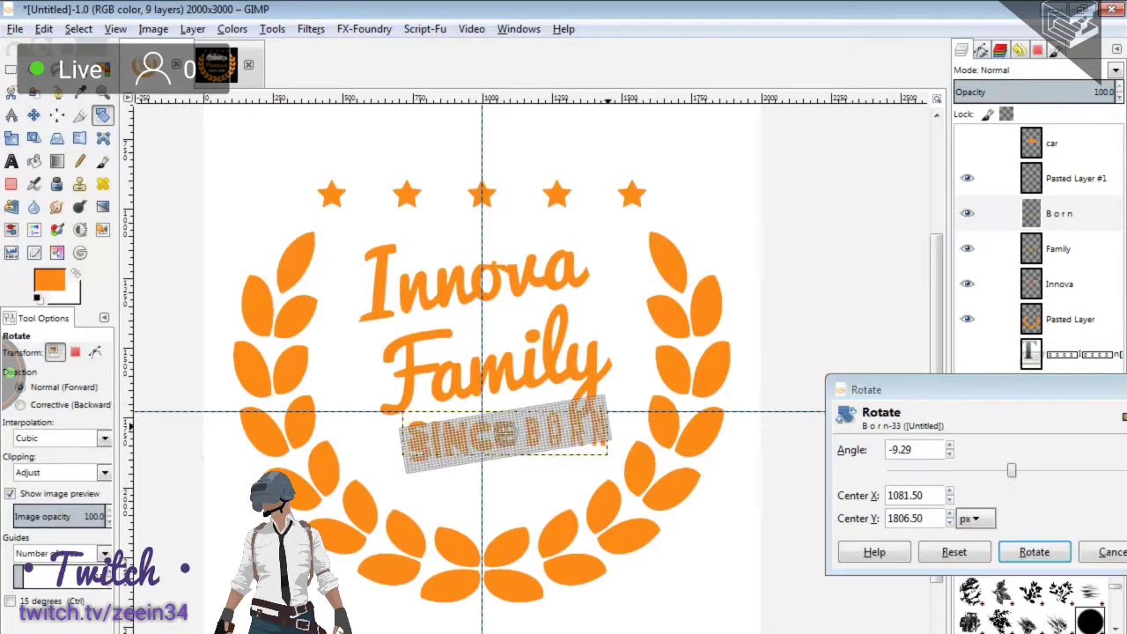
# Settle SINCE BORN upright beneath Family, undoing the tilt, and hide the Background layer.
pyautogui.click(1035, 553)
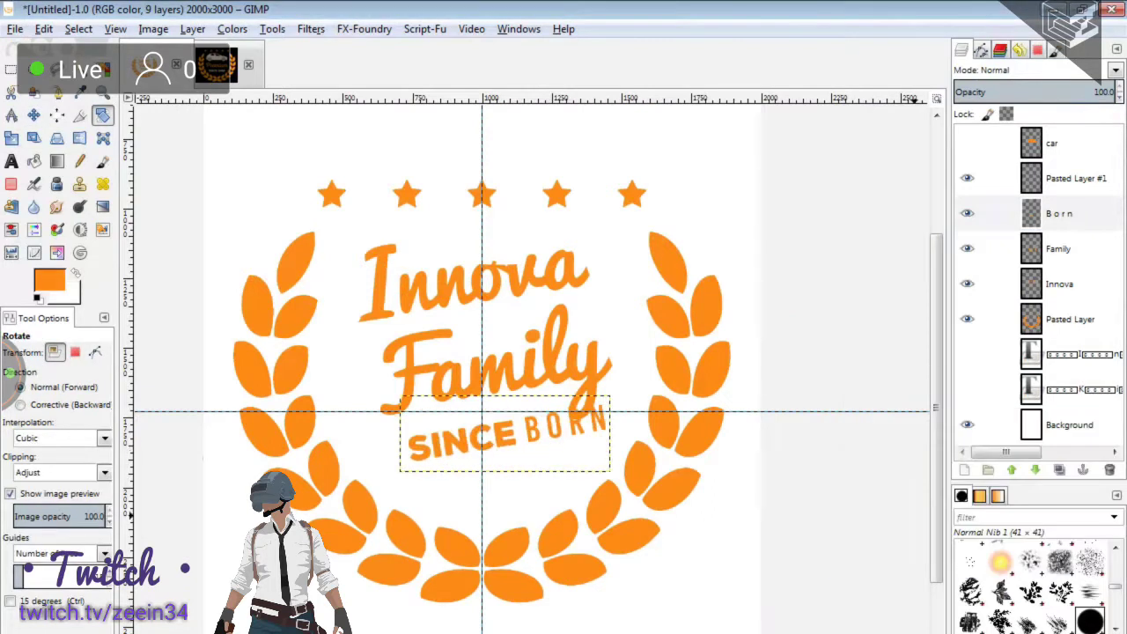
pyautogui.press('m')
pyautogui.hotkey('shift', 'Down')
pyautogui.hotkey('shift', 'Down')
pyautogui.hotkey('shift', 'Down')
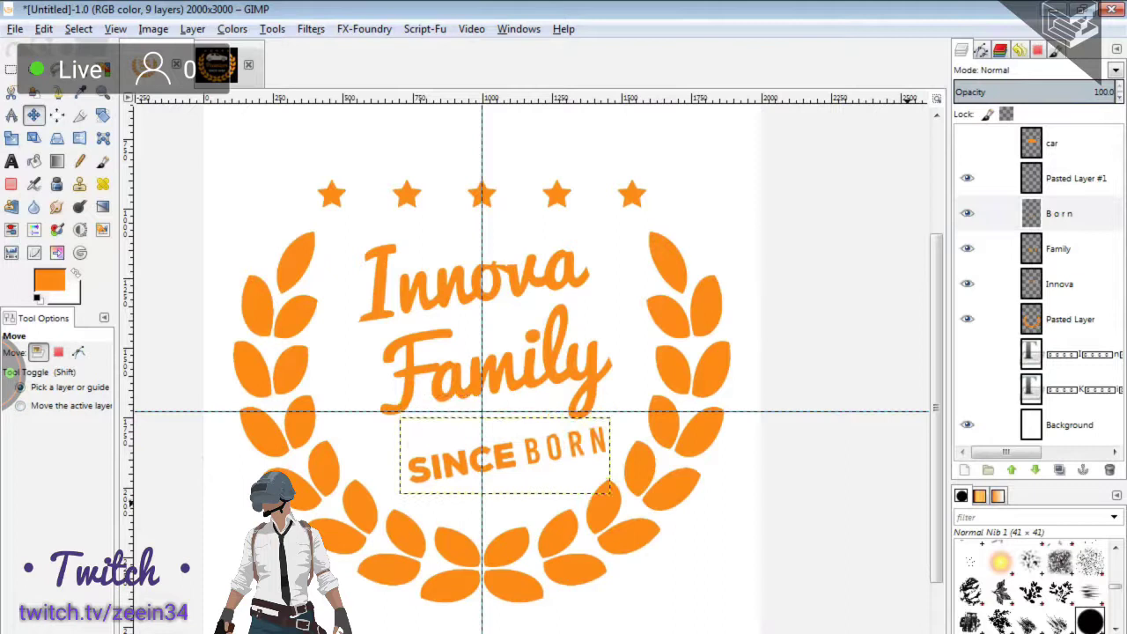
pyautogui.press('Left')
pyautogui.press('Left')
pyautogui.press('Left')
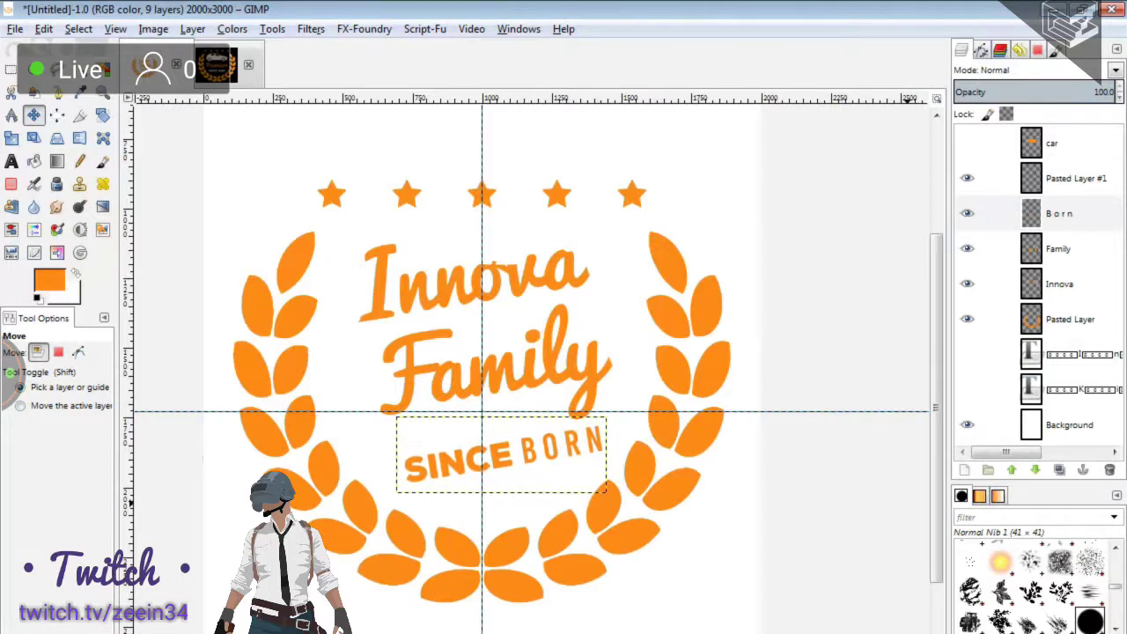
pyautogui.hotkey('ctrl', 'z')
pyautogui.hotkey('ctrl', 'z')
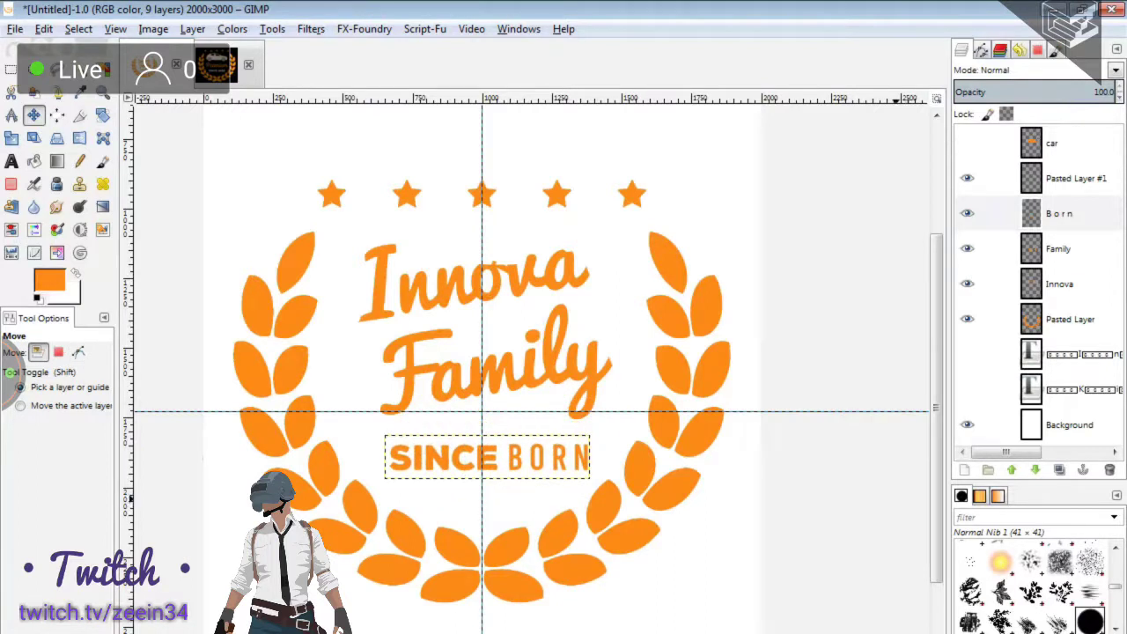
pyautogui.hotkey('shift', 'c')
pyautogui.click(968, 424)
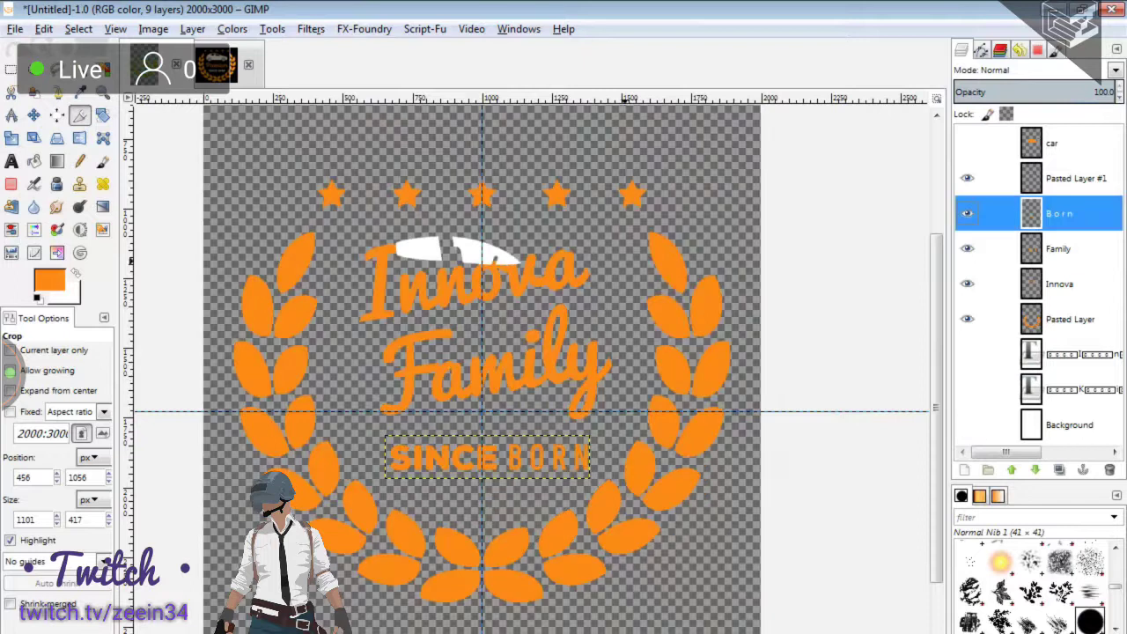
# Hide the white overlay on Innova and auto-shrink crop the badge to 2000×1597.
pyautogui.click(968, 178)
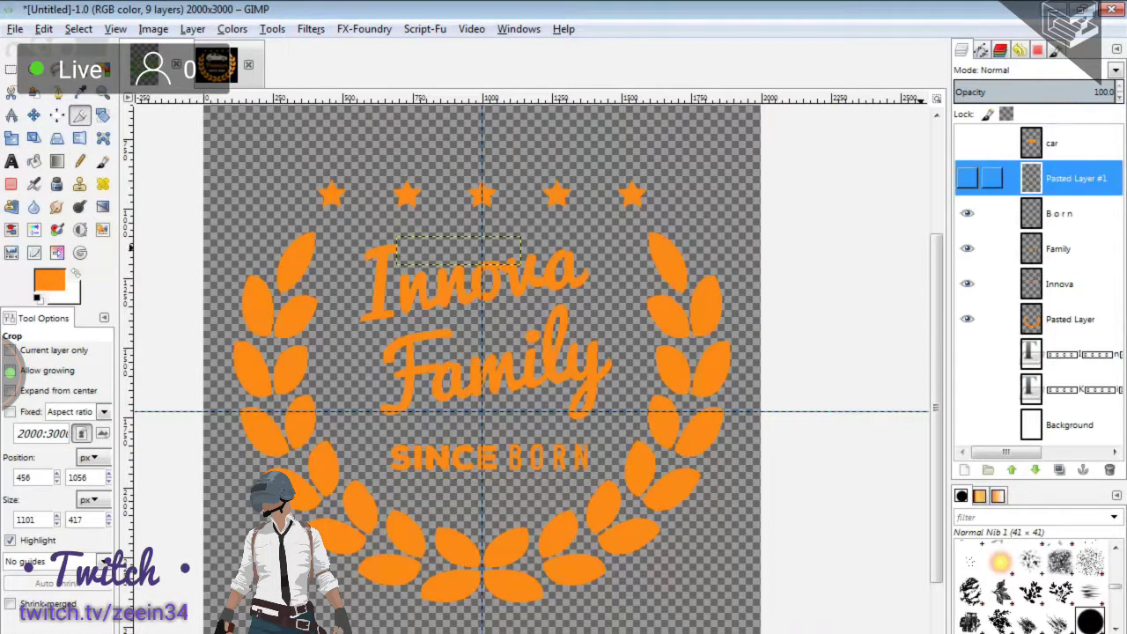
pyautogui.click(57, 583)
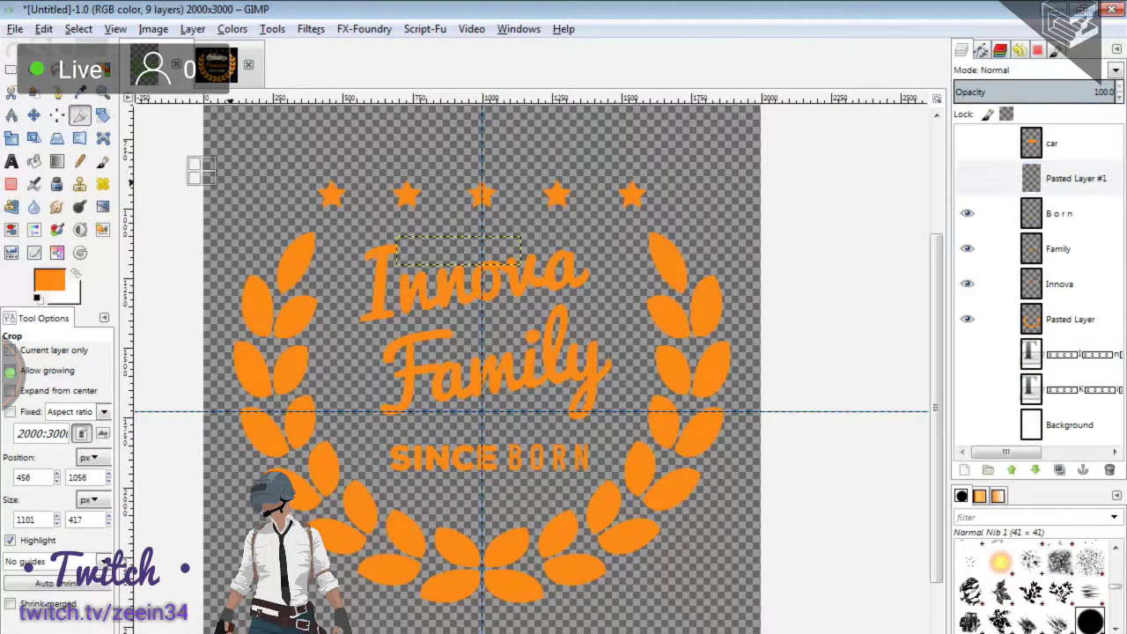
pyautogui.press('Return')
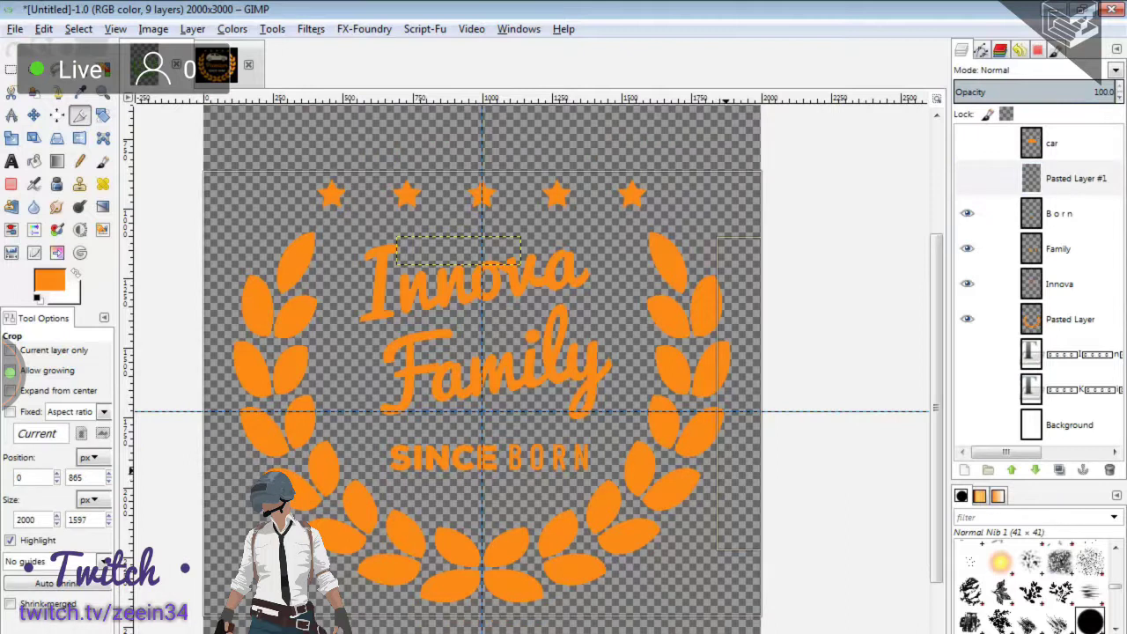
pyautogui.press('m')
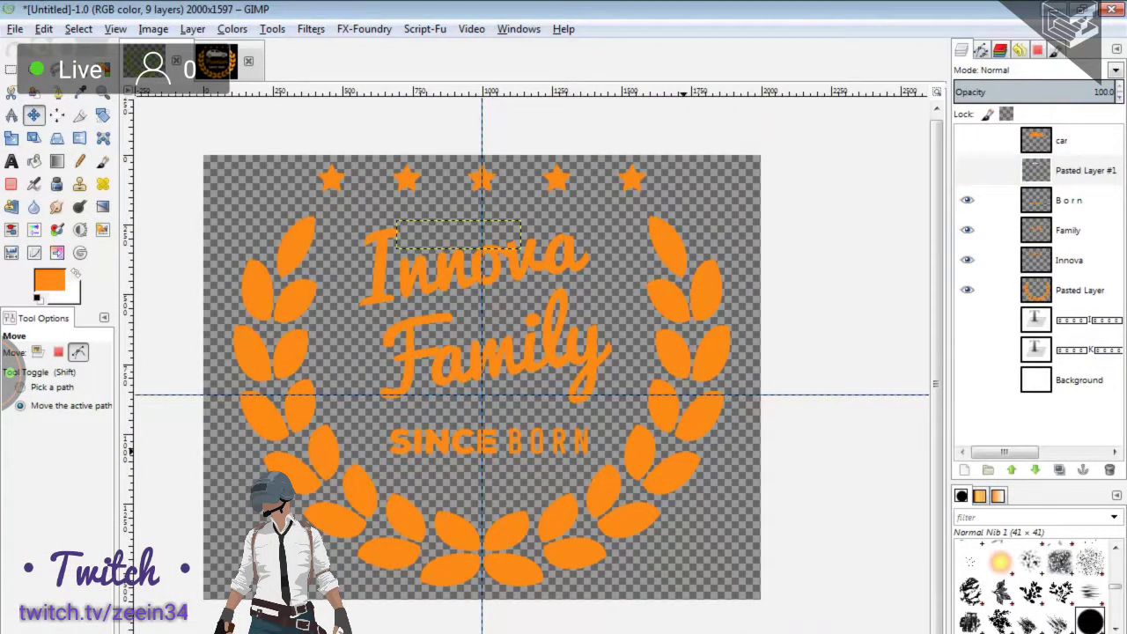
pyautogui.hotkey('ctrl', 'shift', 'e')
# Browse to D:\…\Dokumen Gambar\HD Desain KAOS\8_Kaos Komunitas in the export dialog.
pyautogui.click(179, 341)
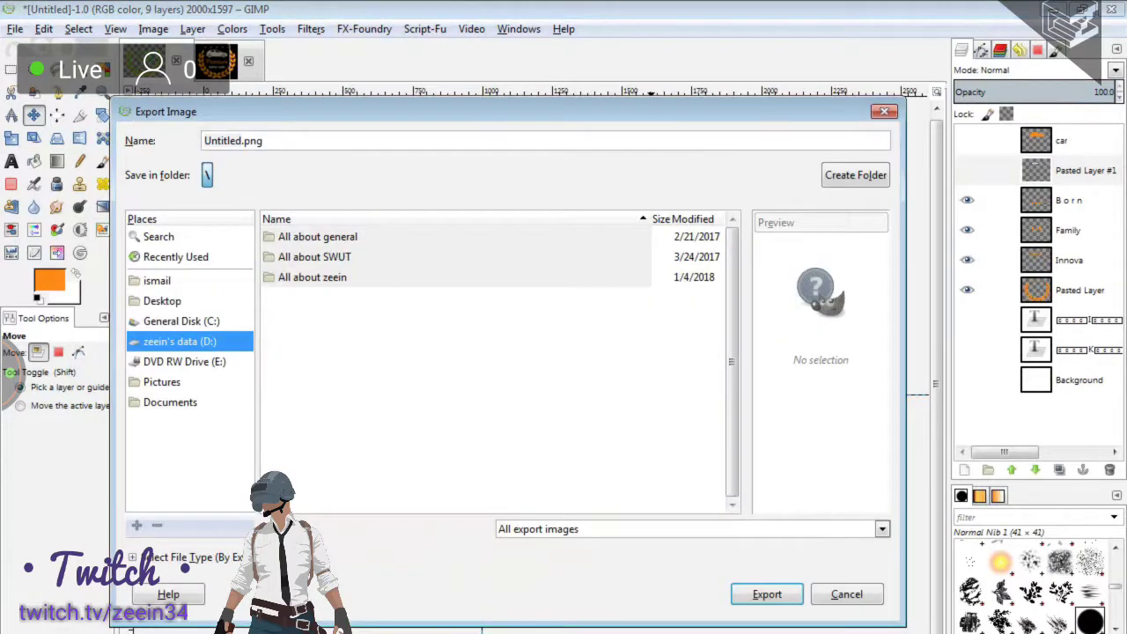
pyautogui.doubleClick(312, 276)
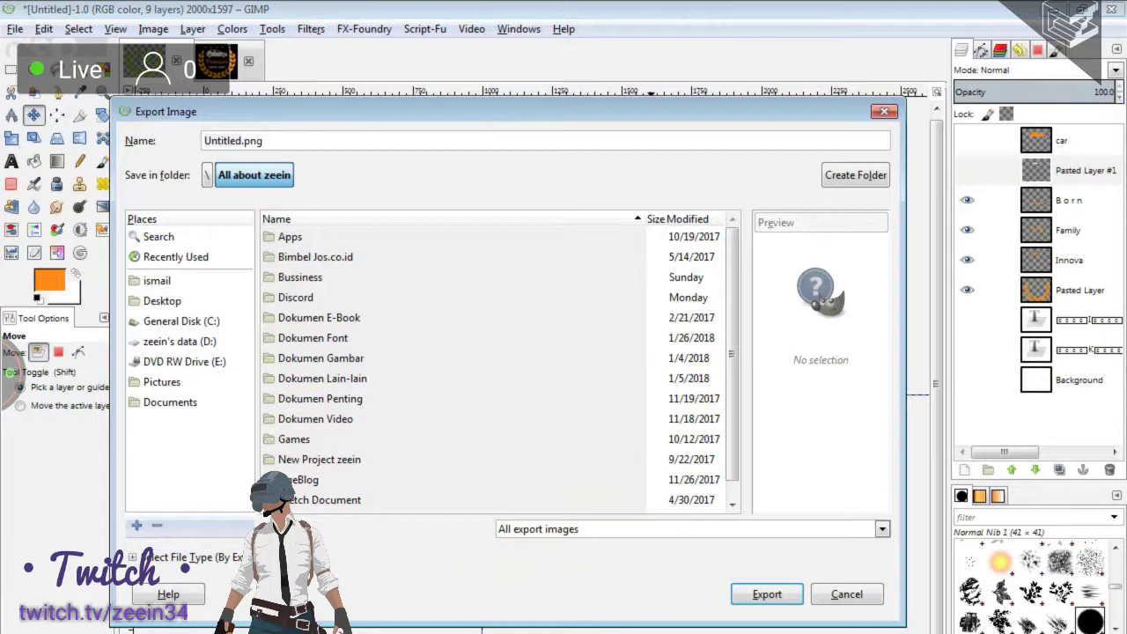
pyautogui.doubleClick(320, 357)
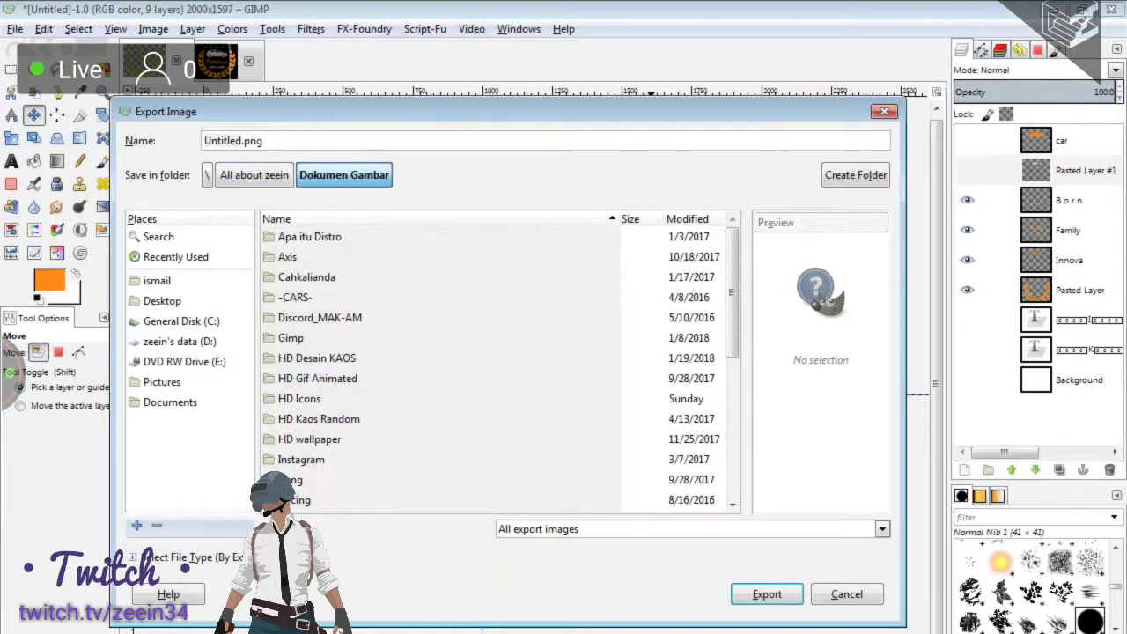
pyautogui.doubleClick(317, 358)
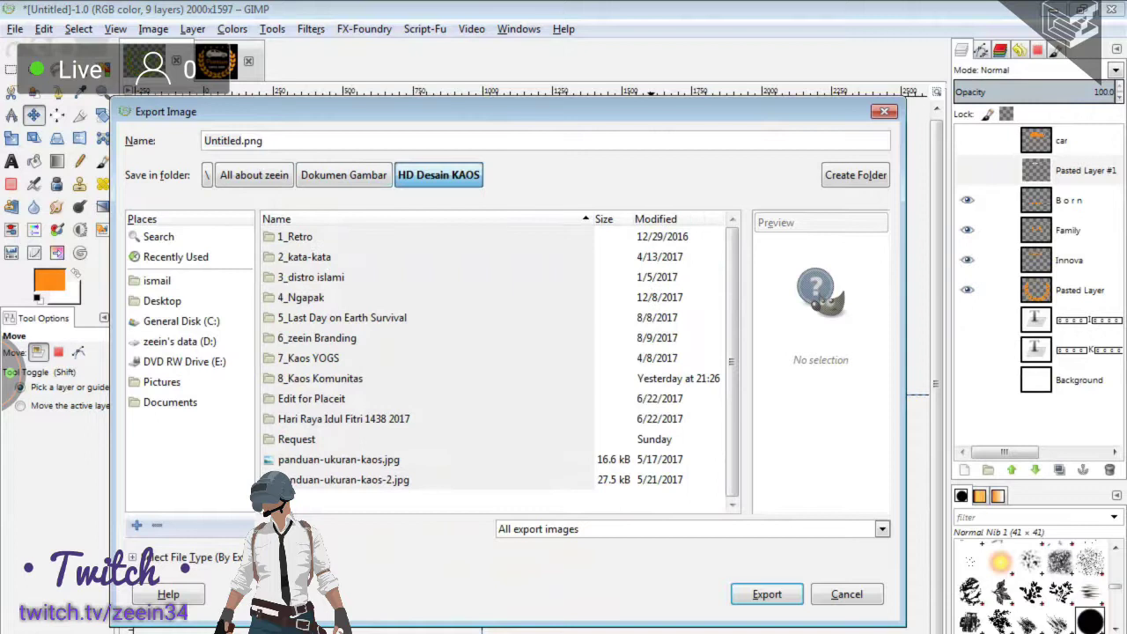
pyautogui.doubleClick(320, 378)
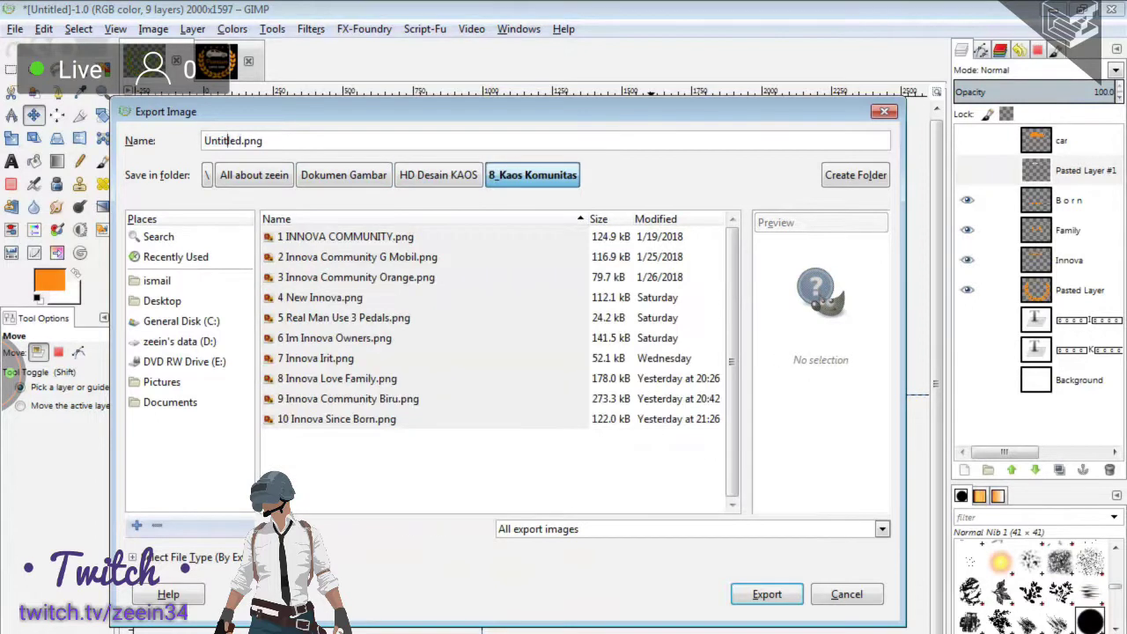
# Export the badge as PNG named '11 Innova Family Since Born'.
pyautogui.write('11')
pyautogui.write(' Innova Famul')
pyautogui.press('BackSpace')
pyautogui.press('BackSpace')
pyautogui.write('ily si')
pyautogui.press('BackSpace')
pyautogui.press('BackSpace')
pyautogui.write('Since Born')
pyautogui.press('Return')
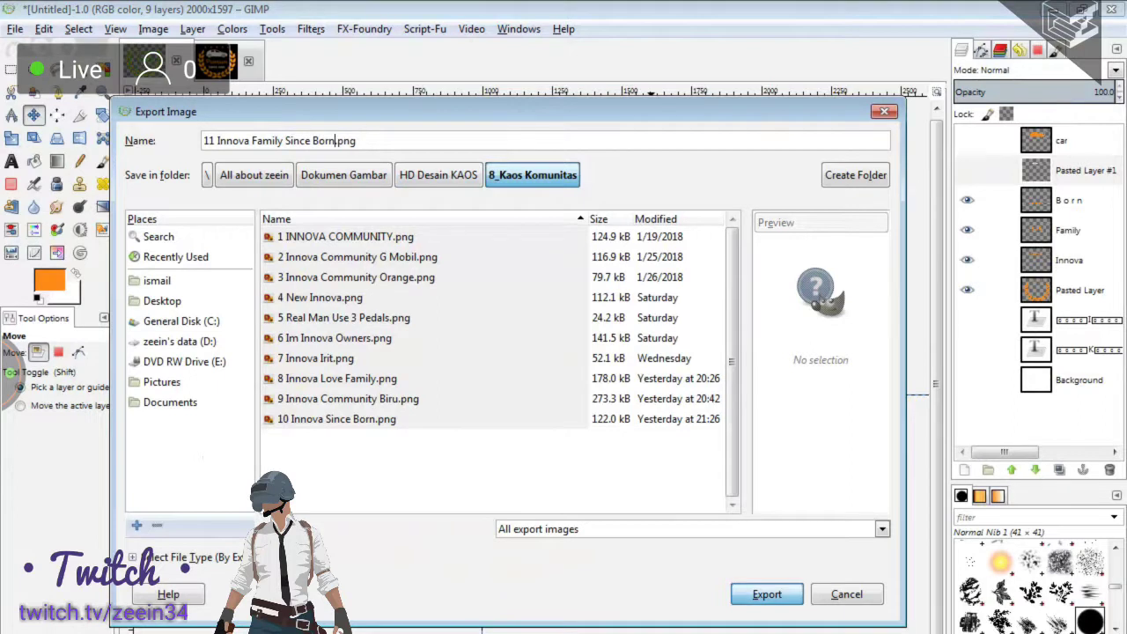
pyautogui.click(568, 513)
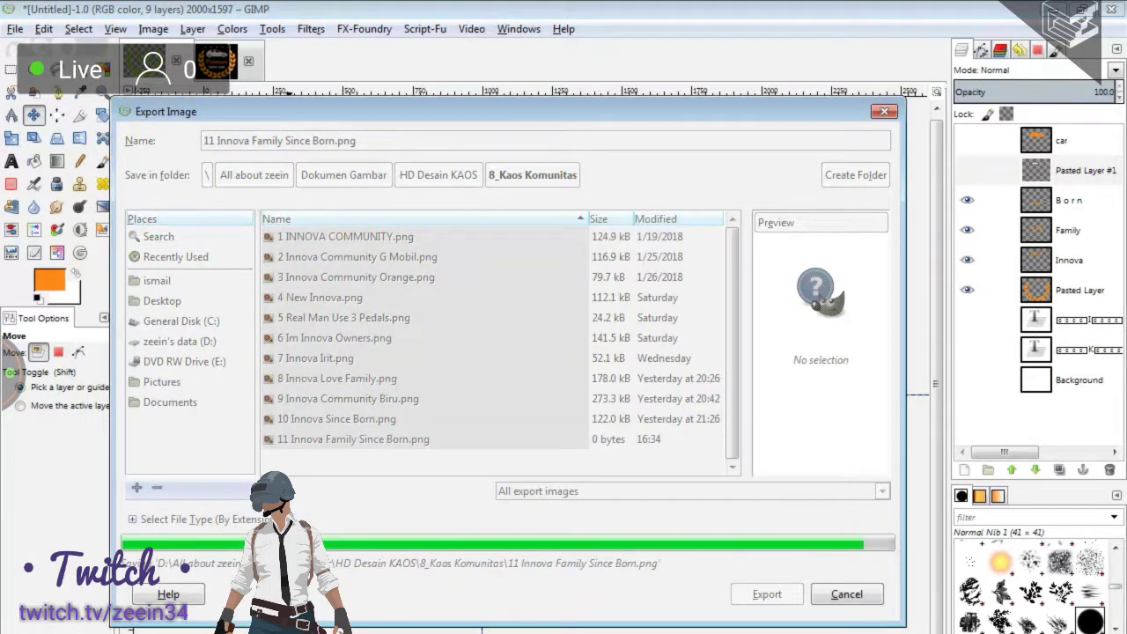
# Close all images, discarding unsaved changes.
pyautogui.hotkey('ctrl', 'shift', 'w')
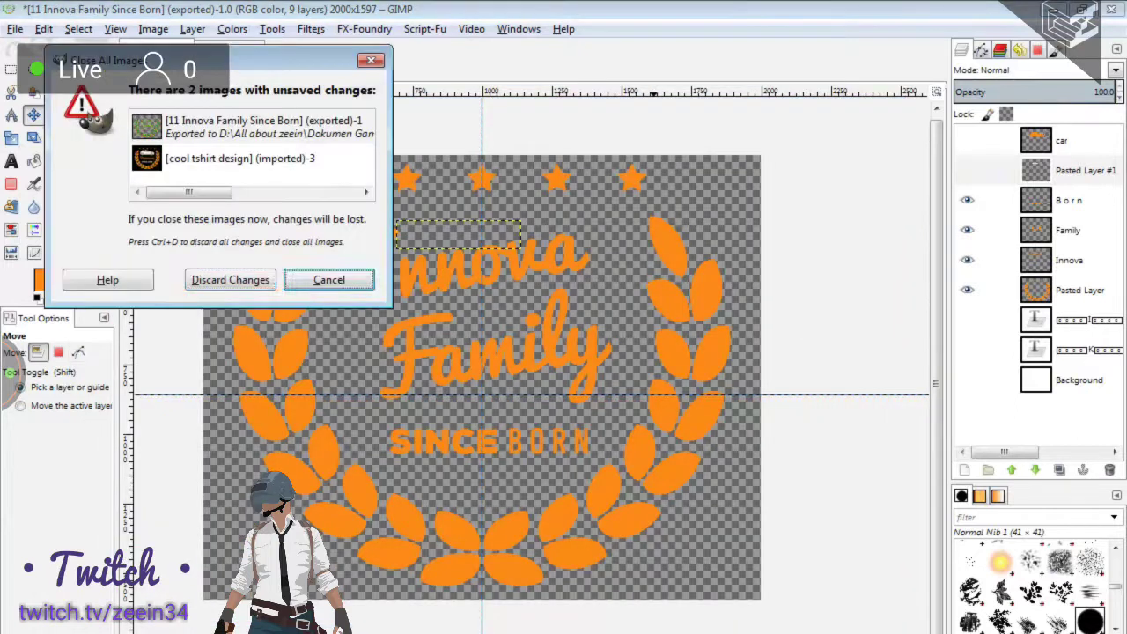
pyautogui.click(231, 280)
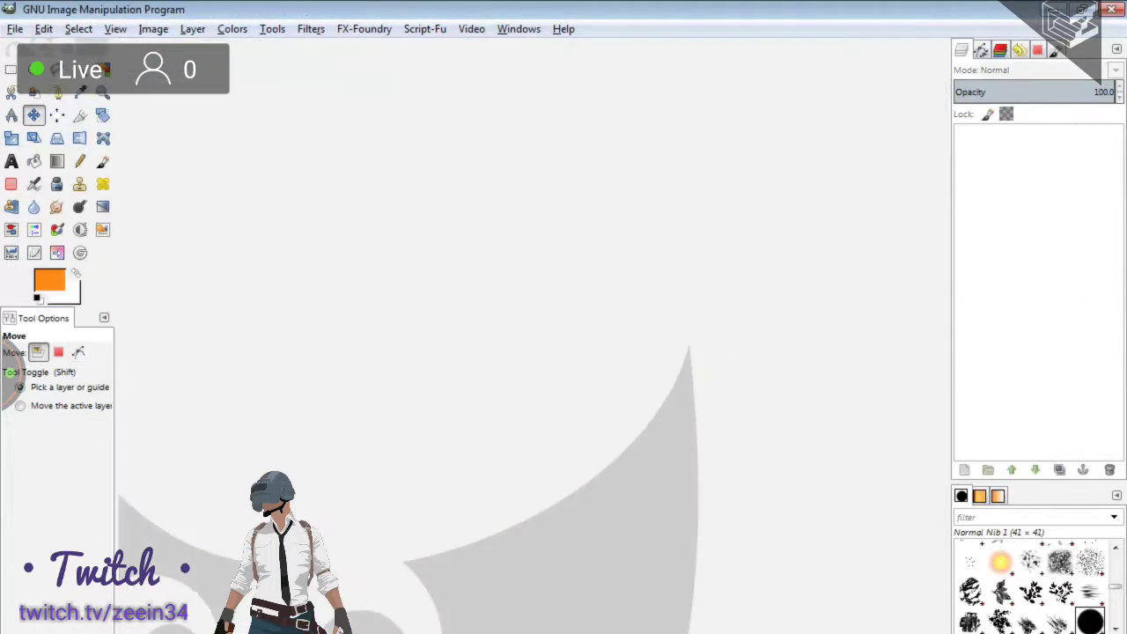
pyautogui.hotkey('ctrl', 'o')
# Open the exported 11 Innova Family Since Born.png from 8_Kaos Komunitas.
pyautogui.hotkey('alt', 'Up')
pyautogui.press('Up')
pyautogui.press('Up')
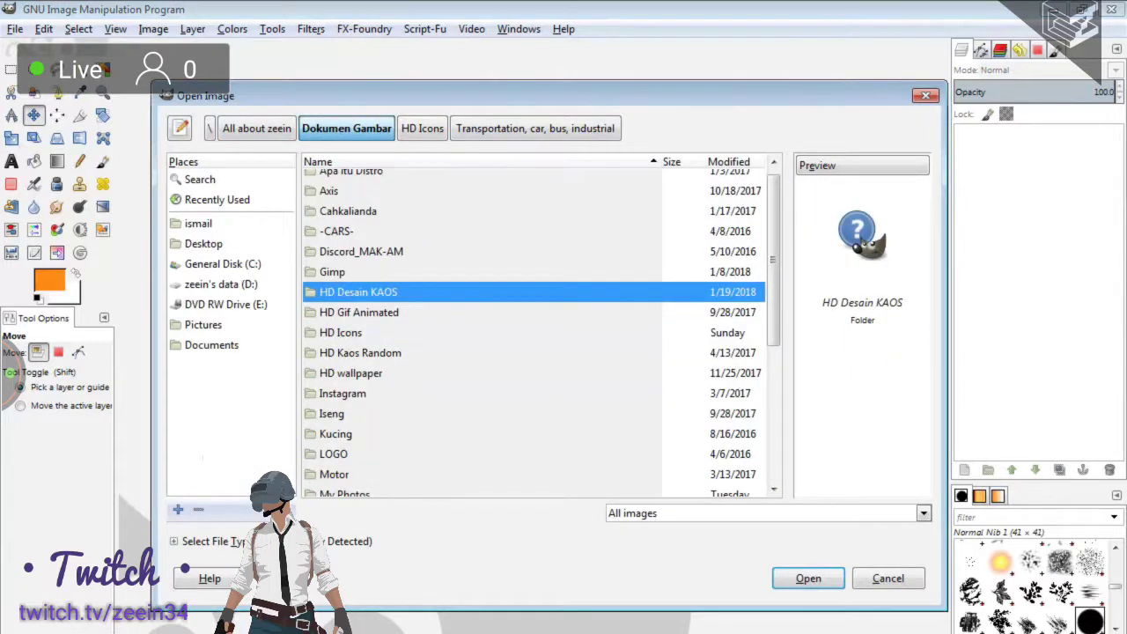
pyautogui.press('Return')
pyautogui.press('Down')
pyautogui.press('Down')
pyautogui.press('Down')
pyautogui.press('Return')
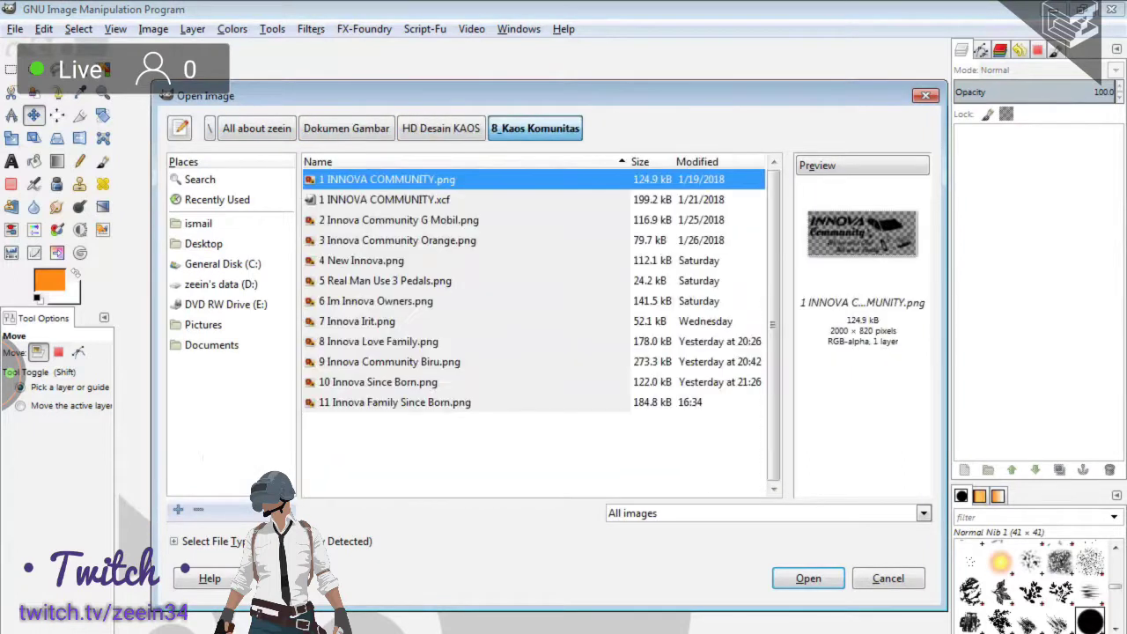
pyautogui.press('End')
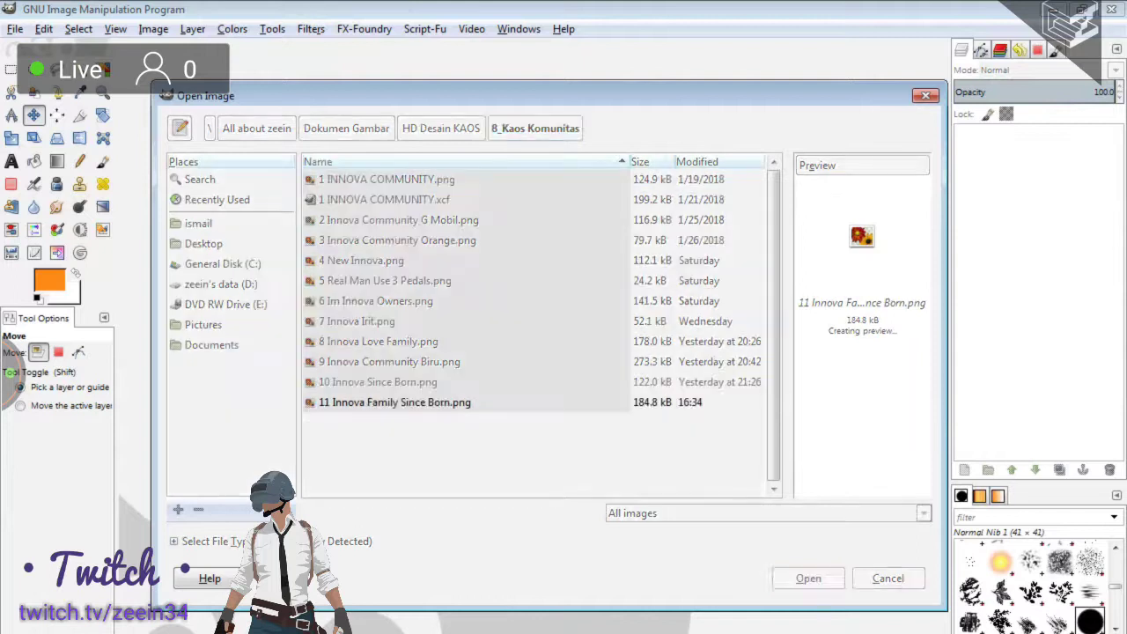
pyautogui.press('Return')
# In a new Open Image dialog, climb back up to the Dokumen Gambar folder.
pyautogui.hotkey('ctrl', 'o')
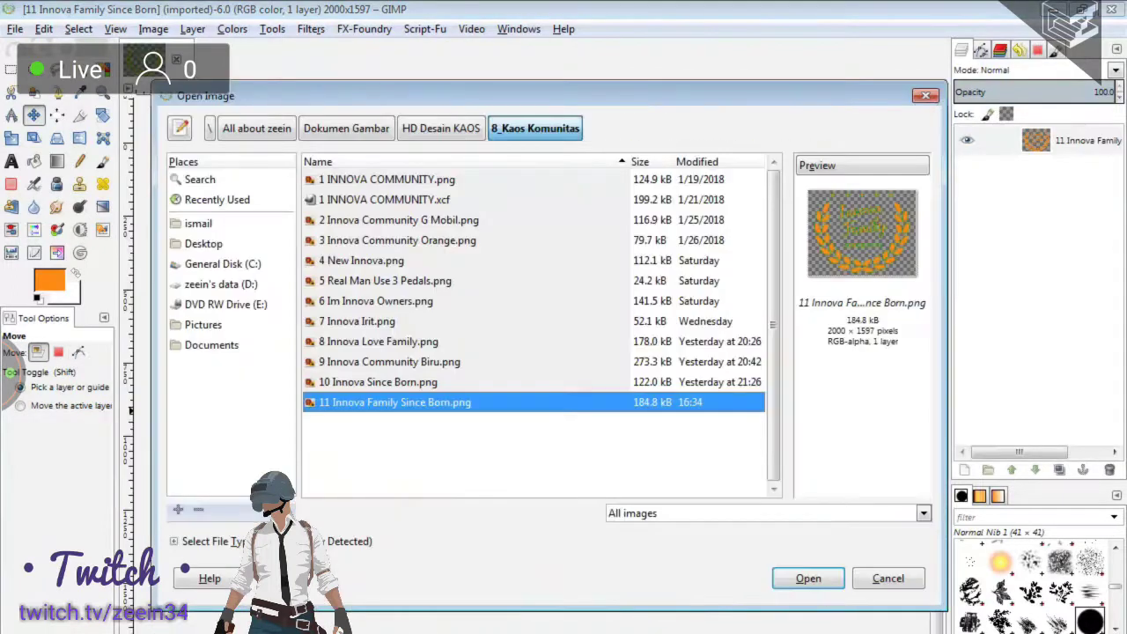
pyautogui.press('BackSpace')
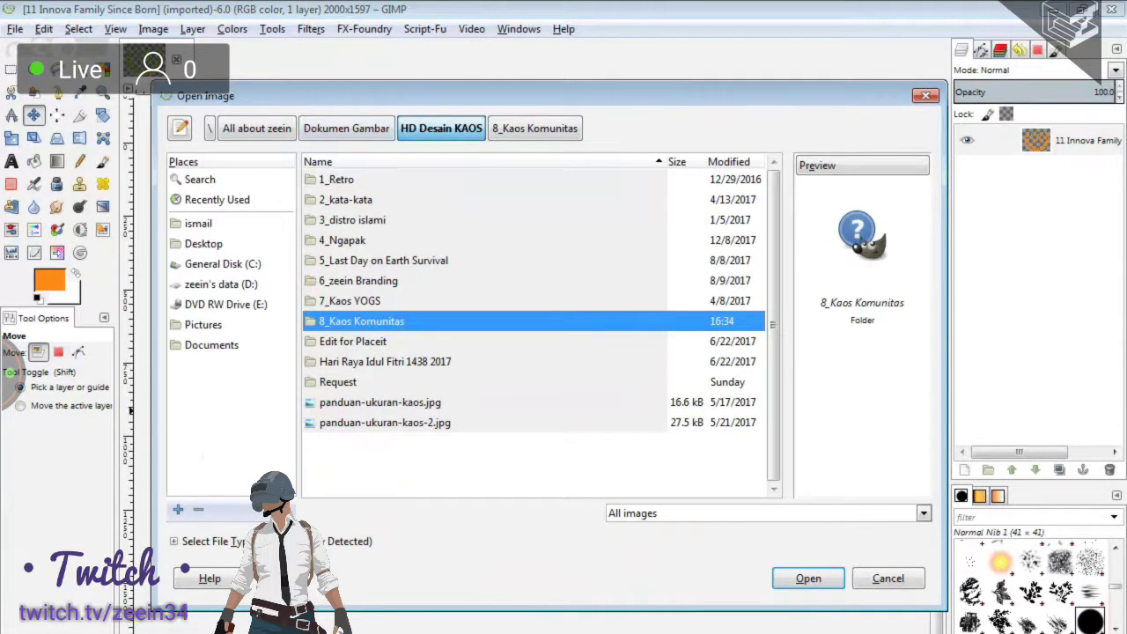
pyautogui.press('BackSpace')
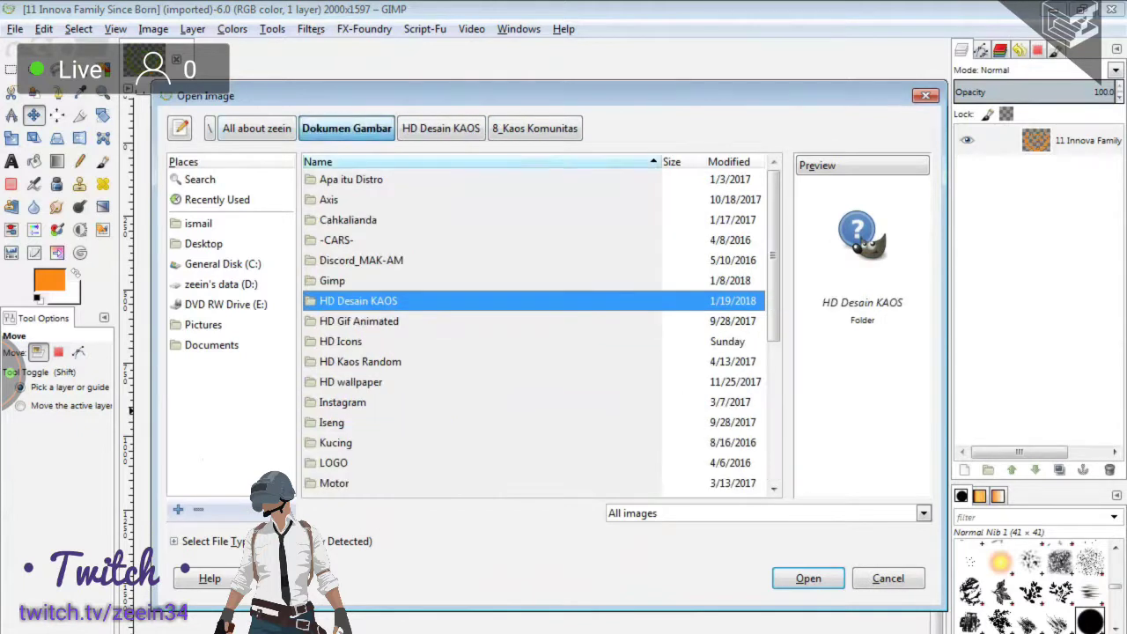
pyautogui.press('Up')
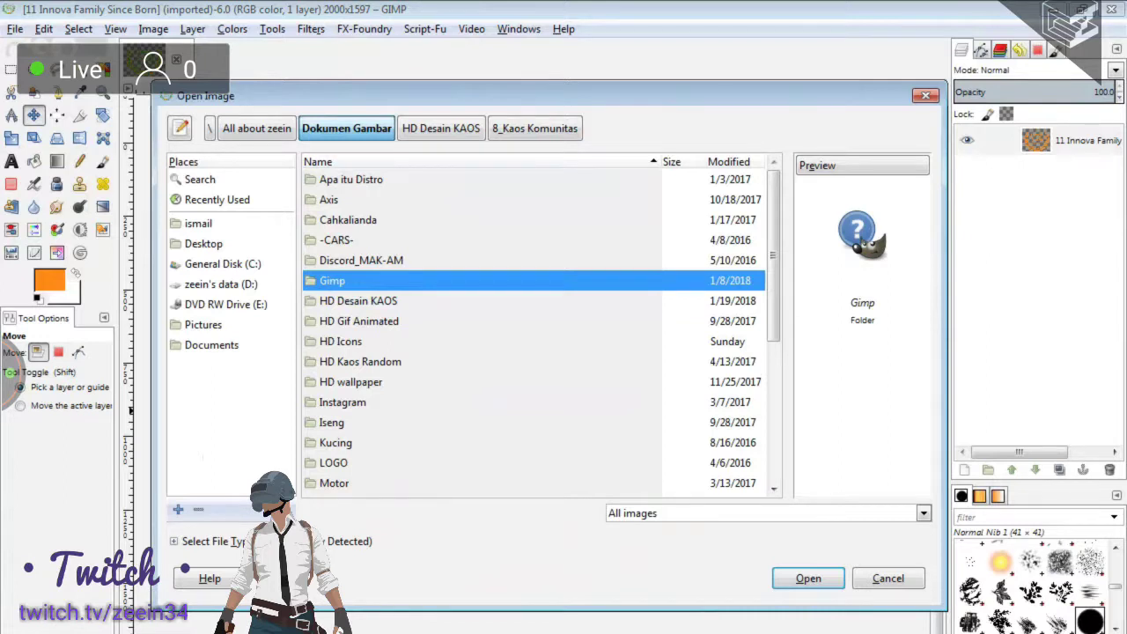
pyautogui.press('Down')
pyautogui.press('Return')
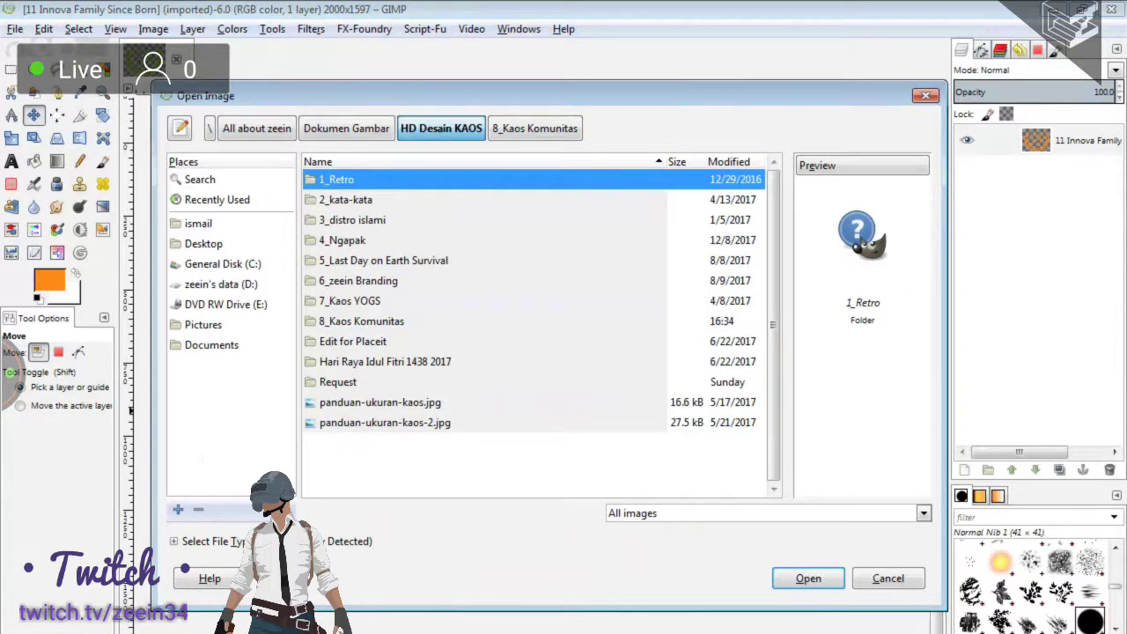
pyautogui.press('BackSpace')
# Enter Gimp › Mockup and select the white T-shirt mockup file.
pyautogui.press('Up')
pyautogui.press('Return')
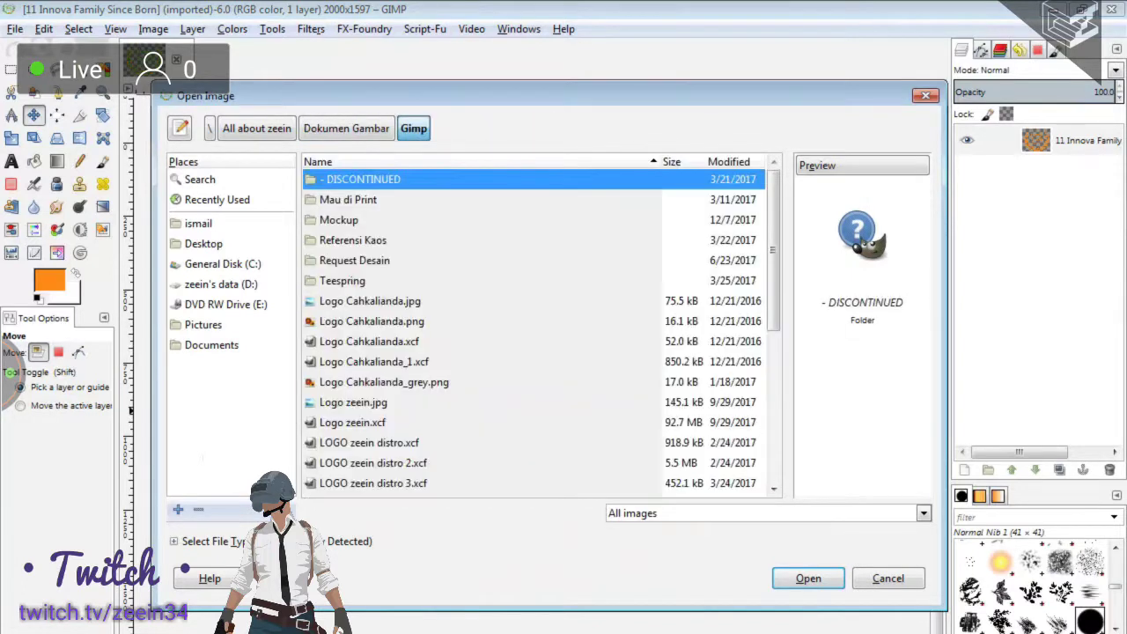
pyautogui.press('Down')
pyautogui.press('Down')
pyautogui.press('Return')
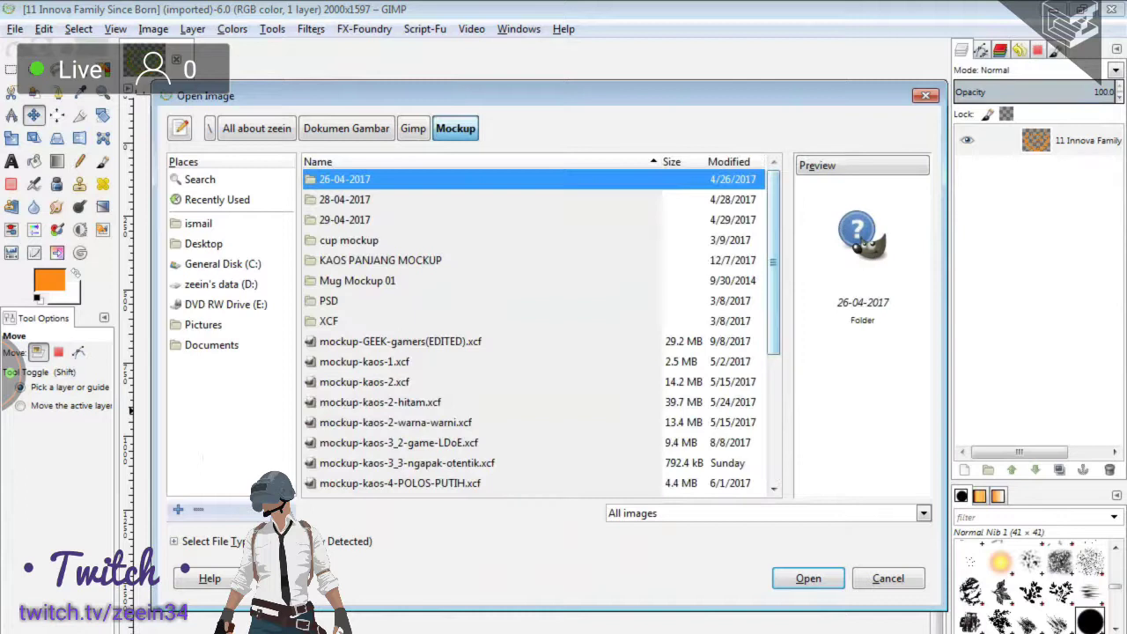
pyautogui.scroll(-3, 529, 334)
pyautogui.click(420, 393)
# Open the white T-shirt mockup and panduan-ukuran-kaos-dan-warna.jpg from Clothingan Papazeein.
pyautogui.click(808, 579)
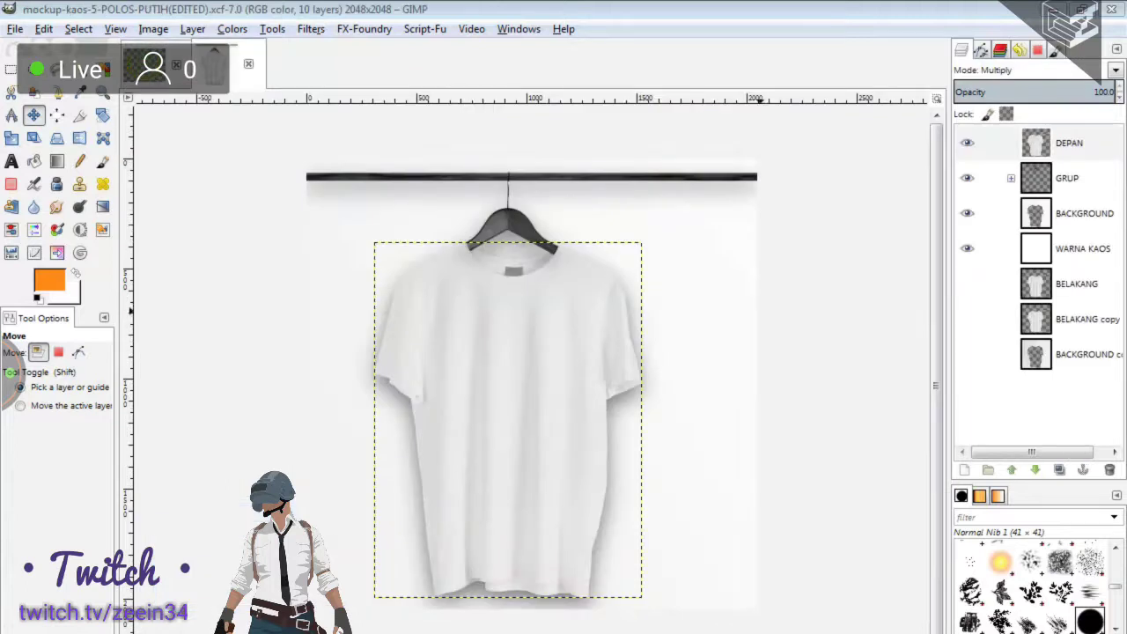
pyautogui.hotkey('ctrl', 'o')
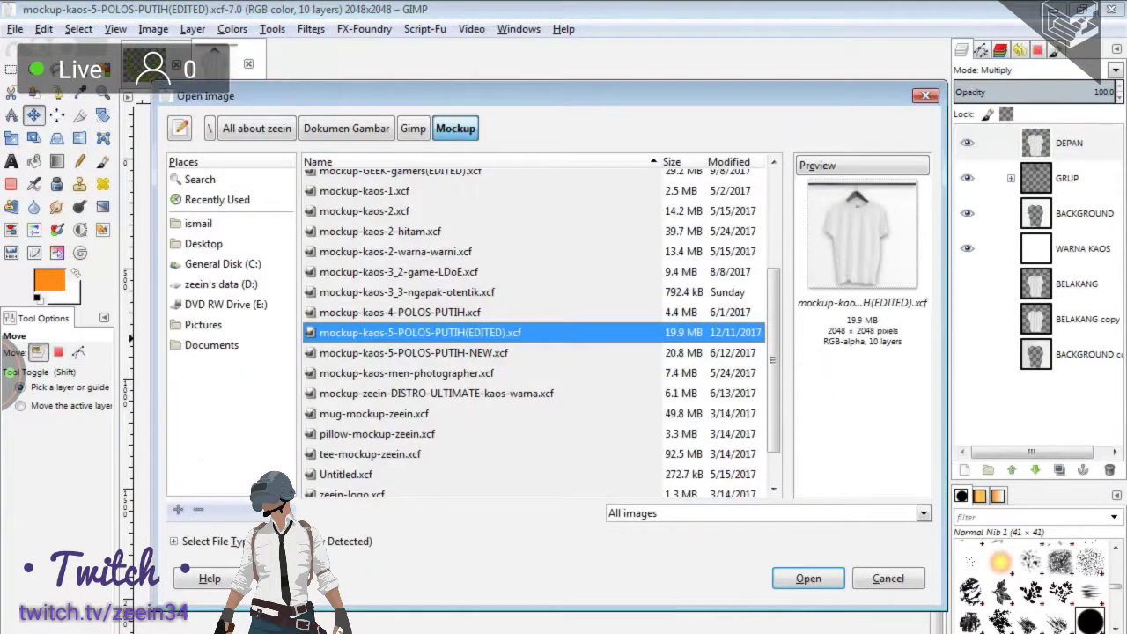
pyautogui.press('BackSpace')
pyautogui.press('BackSpace')
pyautogui.press('BackSpace')
pyautogui.press('Up')
pyautogui.press('Up')
pyautogui.press('Up')
pyautogui.press('Return')
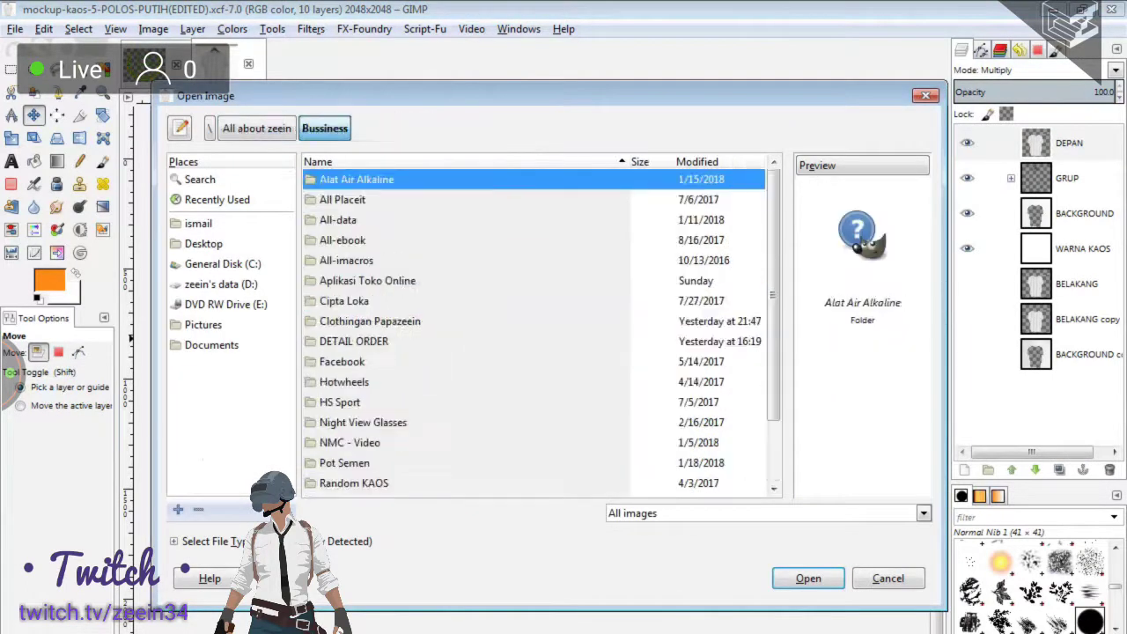
pyautogui.press('Down')
pyautogui.press('Down')
pyautogui.press('Down')
pyautogui.press('Return')
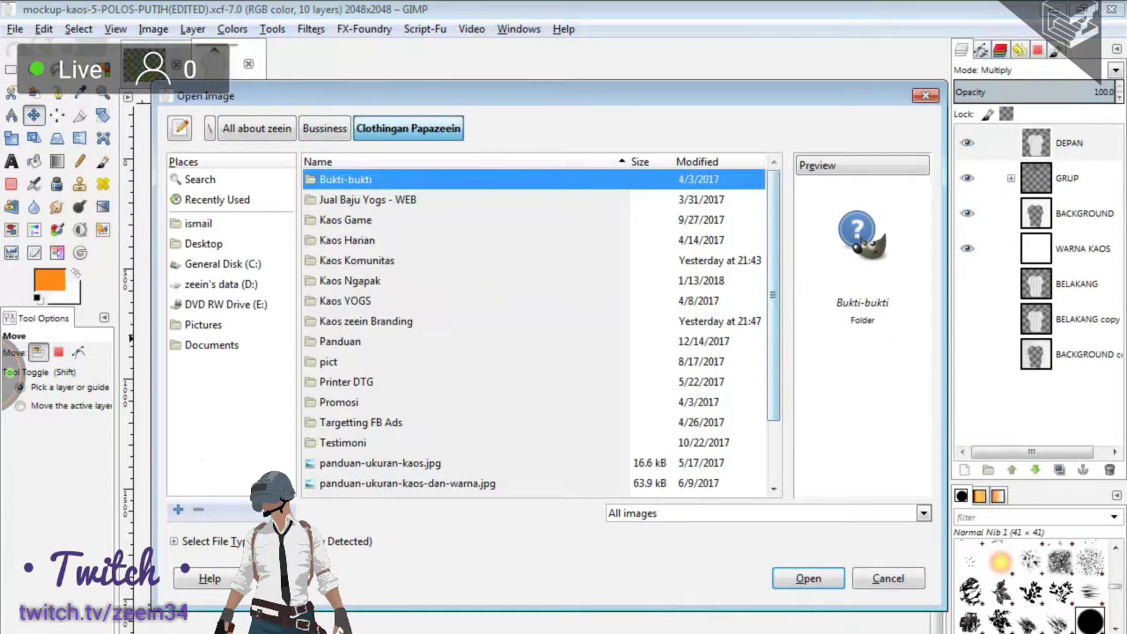
pyautogui.scroll(-1, 543, 335)
pyautogui.click(408, 455)
pyautogui.press('Return')
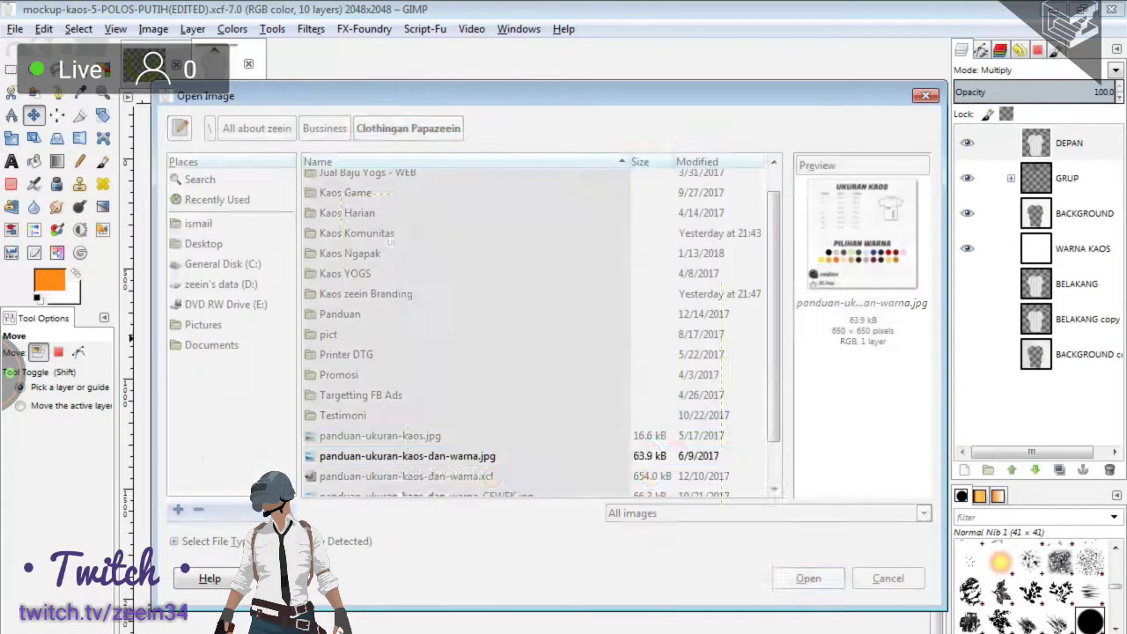
# Zoom in on the chart's colour swatches, then return to the T-shirt mockup.
pyautogui.hotkey('shift', 'c')
pyautogui.moveTo(362, 430); pyautogui.dragTo(694, 497)
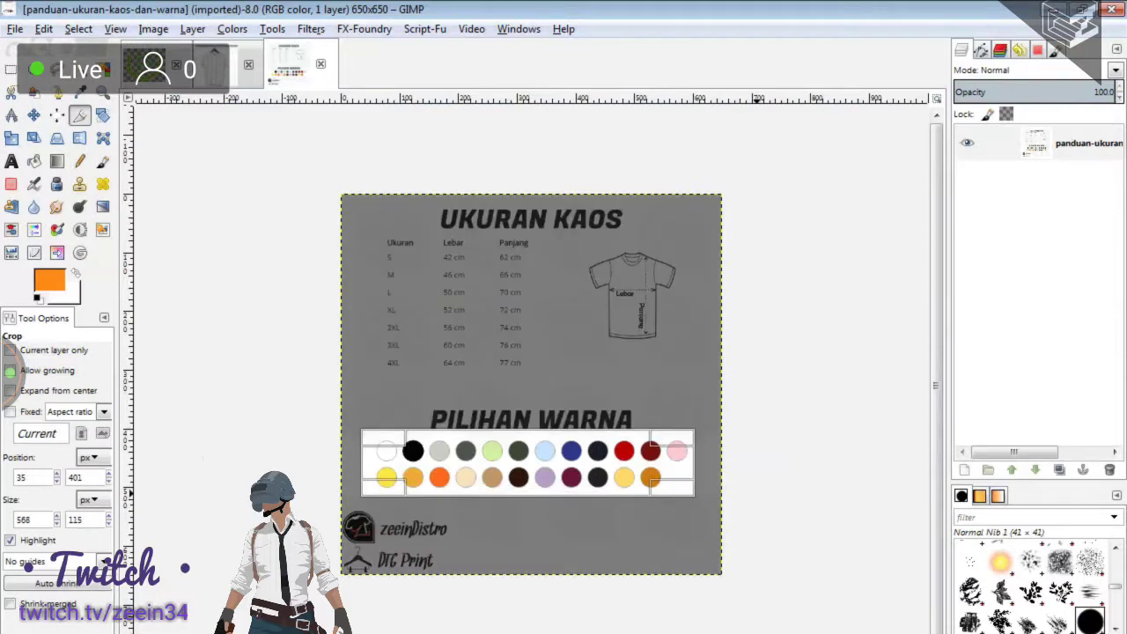
pyautogui.press('Escape')
pyautogui.press('z')
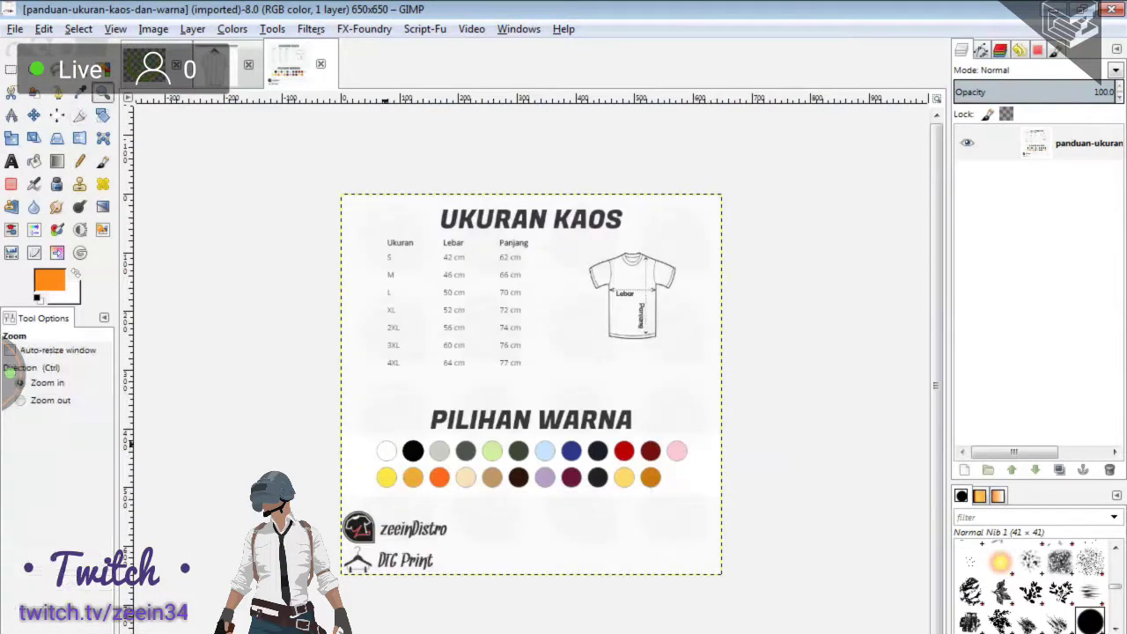
pyautogui.moveTo(361, 433); pyautogui.dragTo(695, 493)
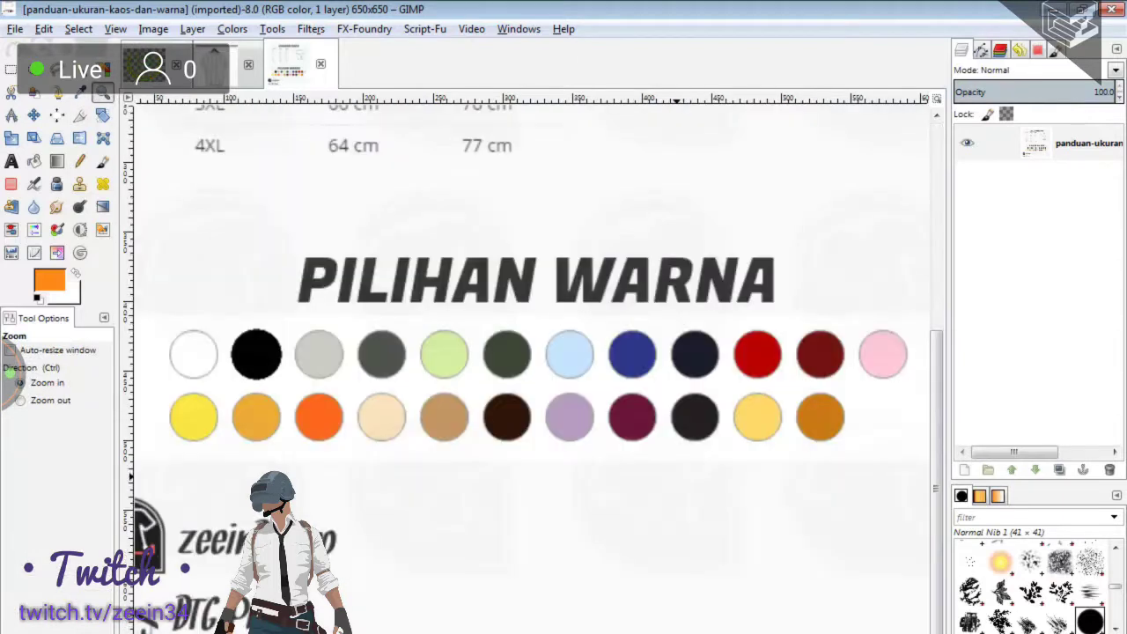
pyautogui.scroll(-3, 676, 475)
pyautogui.scroll(1, 736, 424)
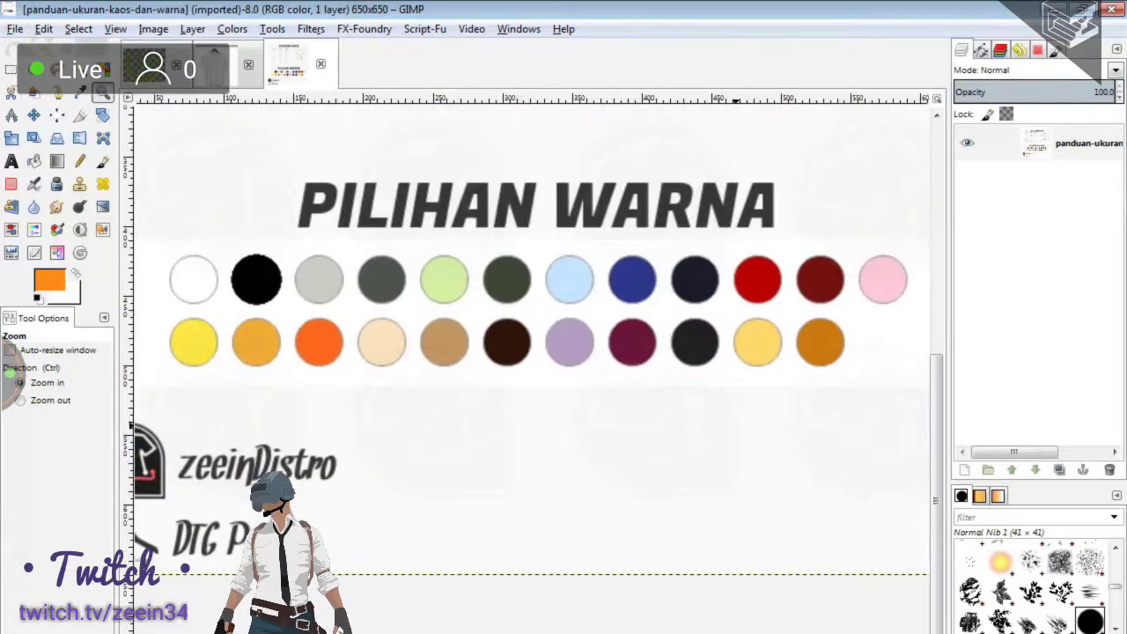
pyautogui.press('m')
pyautogui.hotkey('alt', '1')
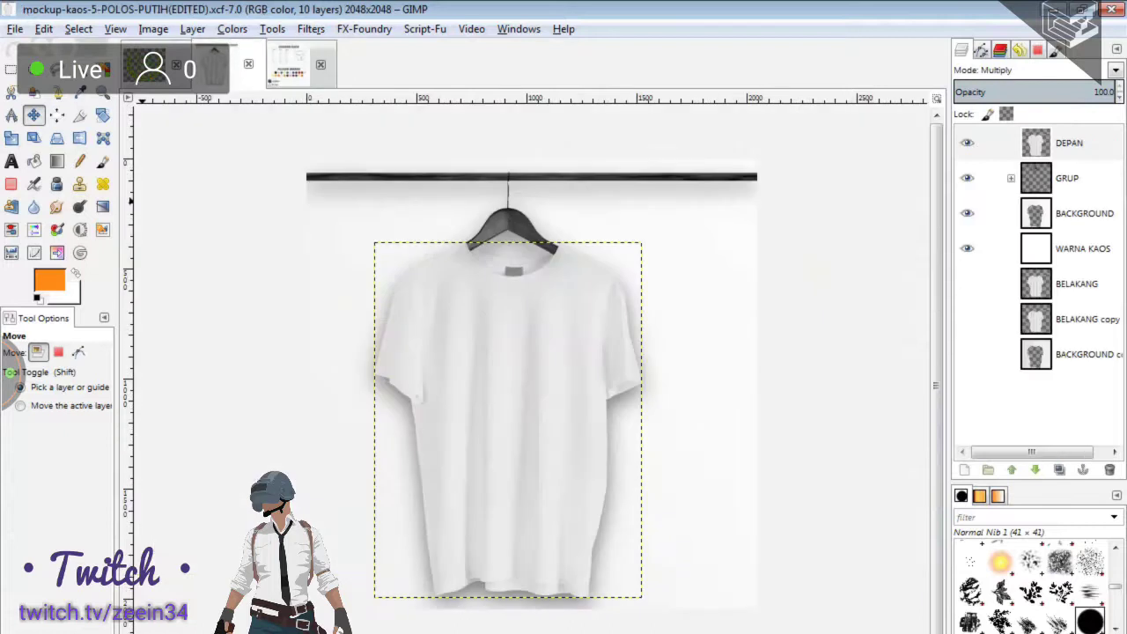
# Check the foreground colour against the colour chart, leaving it unchanged, and reset Move to layers.
pyautogui.hotkey('alt', '2')
pyautogui.click(49, 279)
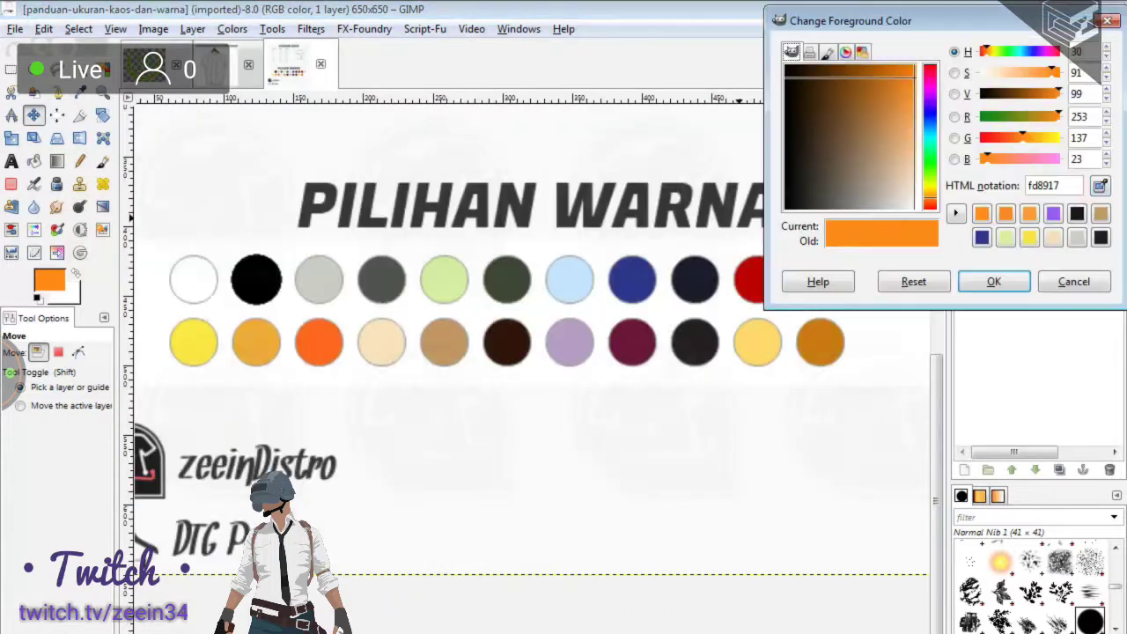
pyautogui.click(993, 281)
pyautogui.hotkey('alt', '1')
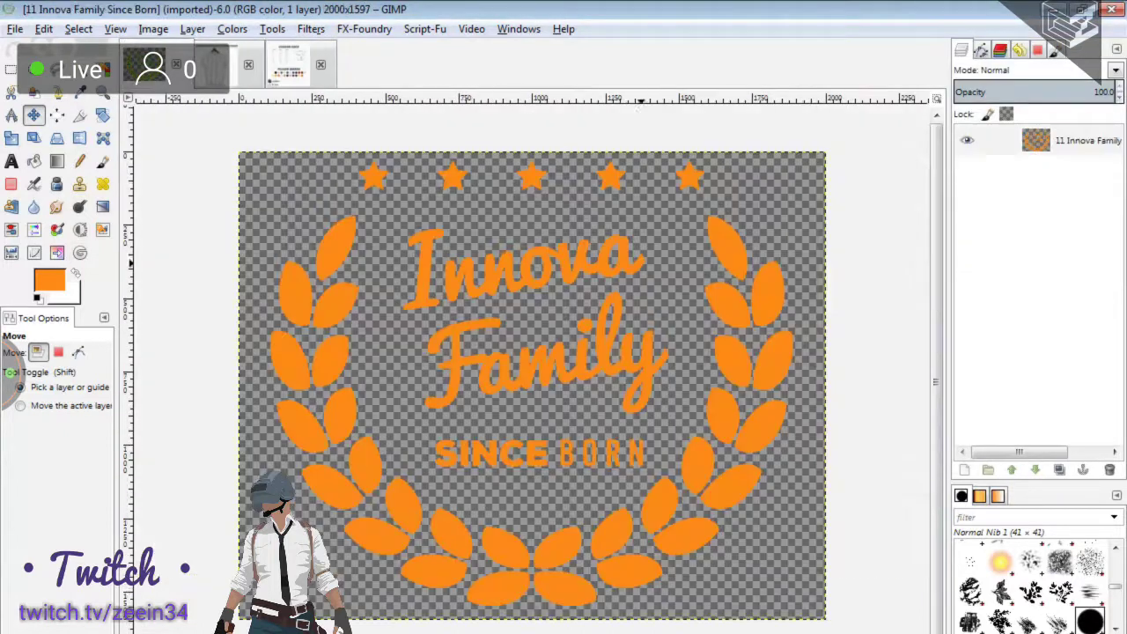
pyautogui.click(77, 352)
pyautogui.click(37, 353)
# Paste the Innova Family badge into the mockup as a new layer over the shirt.
pyautogui.hotkey('alt', '2')
pyautogui.hotkey('ctrl', 'v')
pyautogui.rightClick(1053, 143)
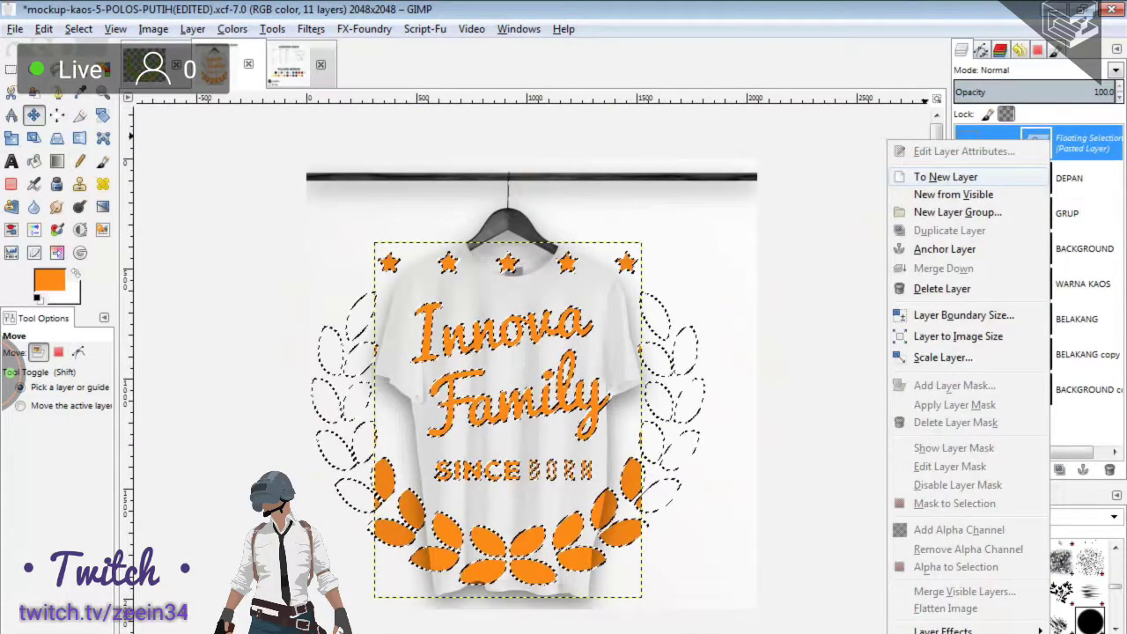
pyautogui.click(945, 176)
pyautogui.moveTo(508, 422); pyautogui.dragTo(644, 449)
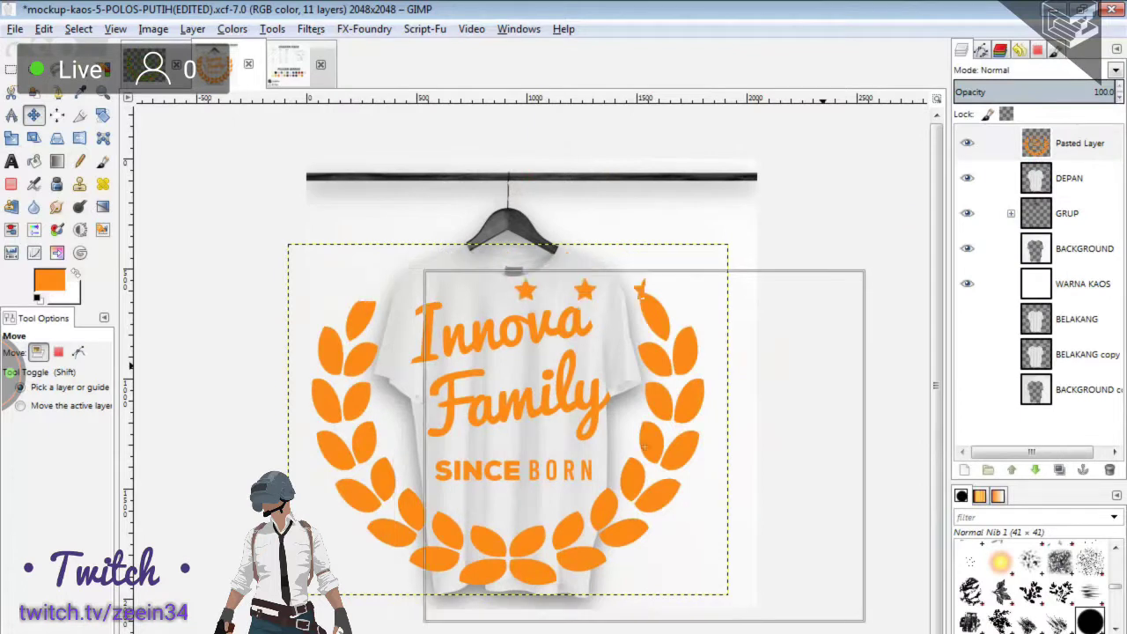
pyautogui.hotkey('shift', 's')
pyautogui.click(644, 447)
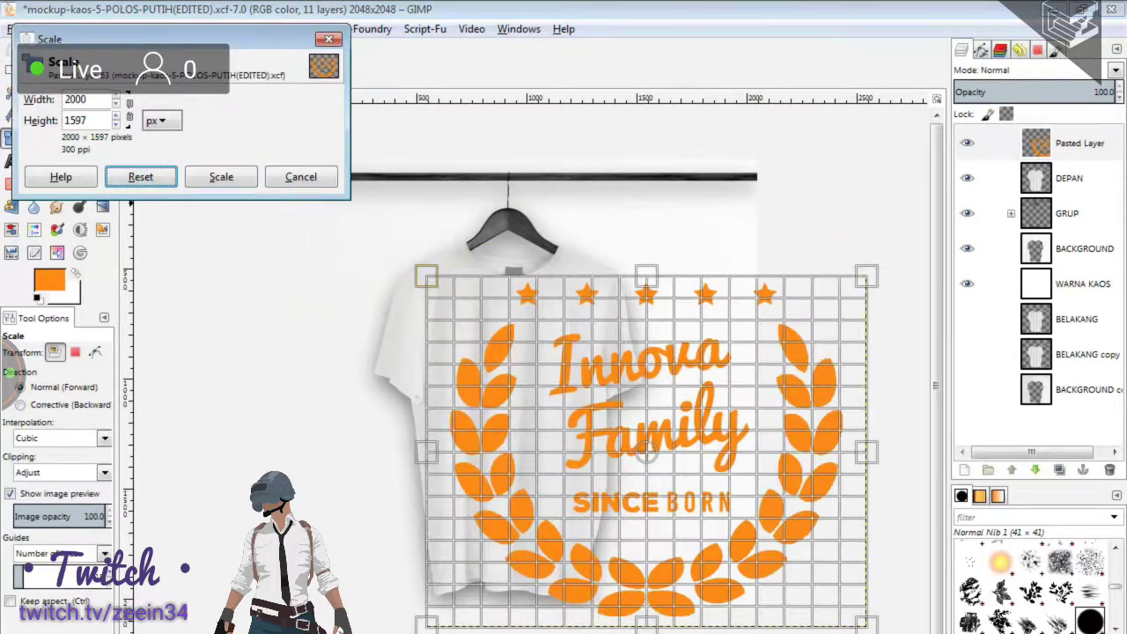
# Capture a screenshot and copy a selected region of it.
pyautogui.press('Print')
pyautogui.moveTo(56, 57); pyautogui.dragTo(218, 151)
pyautogui.click(233, 80)
pyautogui.moveTo(110, 92); pyautogui.dragTo(157, 141)
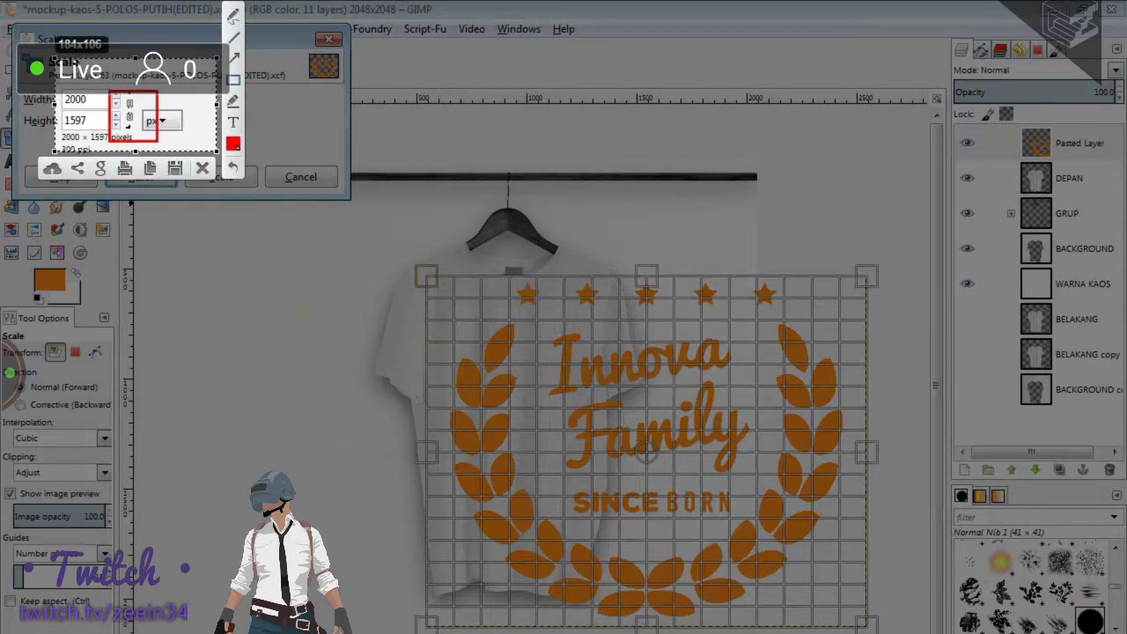
pyautogui.hotkey('ctrl', 'c')
# Scale the badge proportionally down to 662×529 px on the shirt's chest.
pyautogui.click(129, 109)
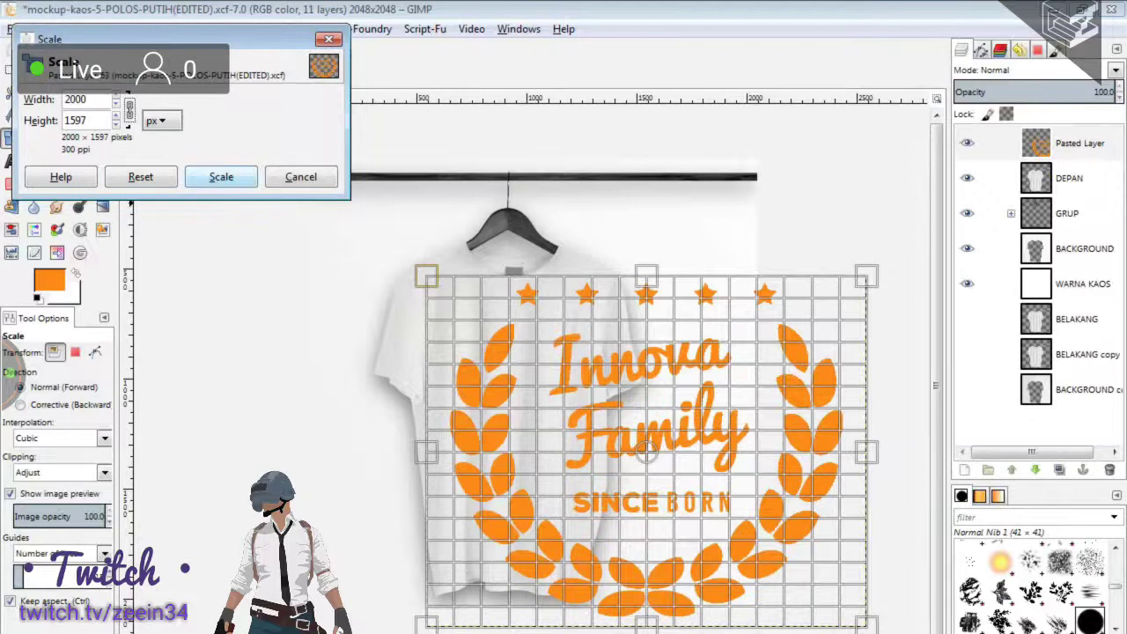
pyautogui.moveTo(866, 623); pyautogui.dragTo(583, 414)
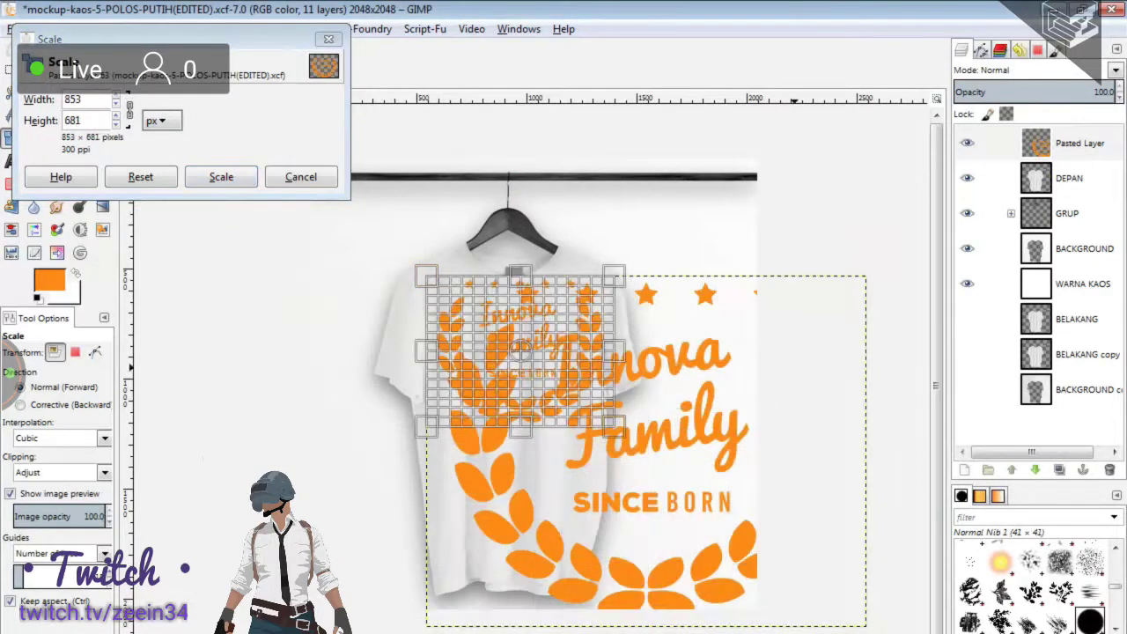
pyautogui.moveTo(506, 353); pyautogui.dragTo(509, 384)
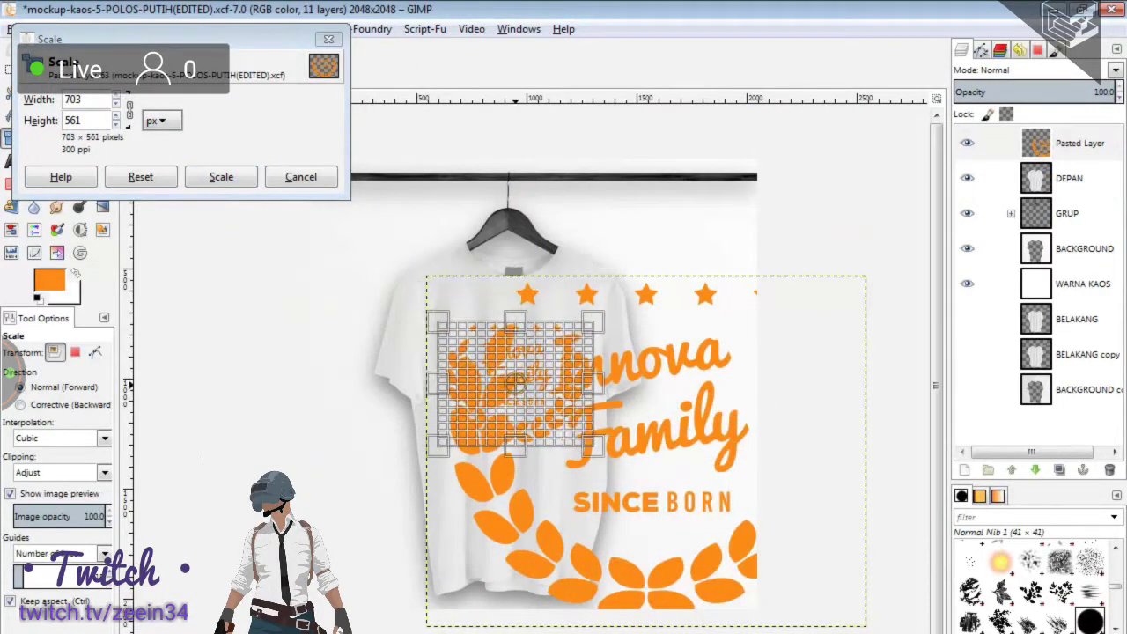
pyautogui.moveTo(429, 322); pyautogui.dragTo(437, 324)
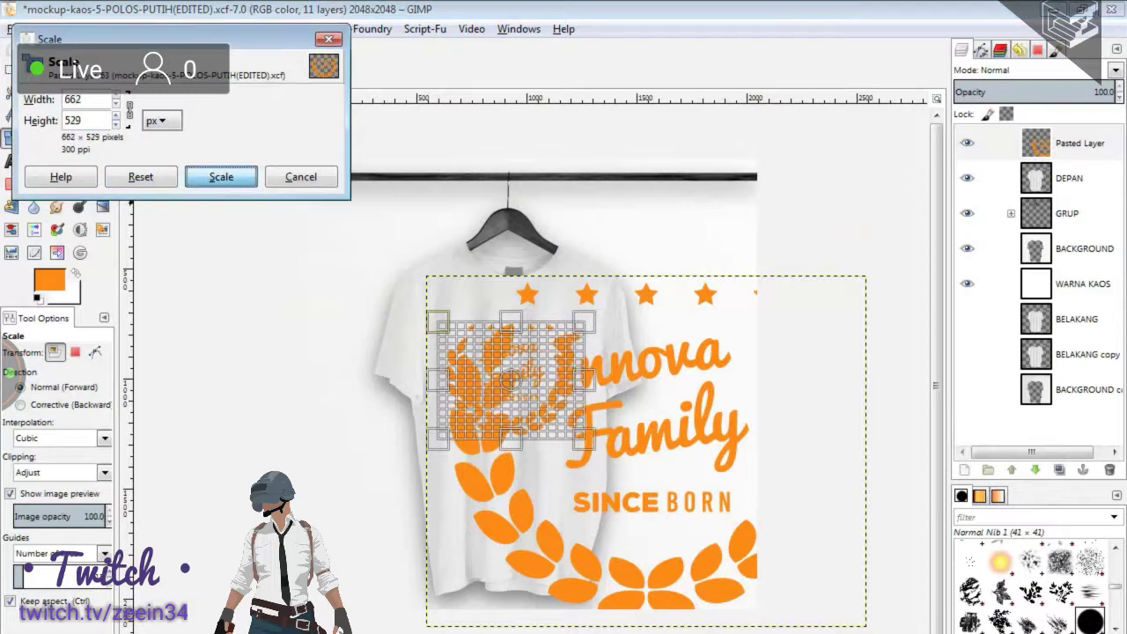
pyautogui.press('Return')
pyautogui.press('m')
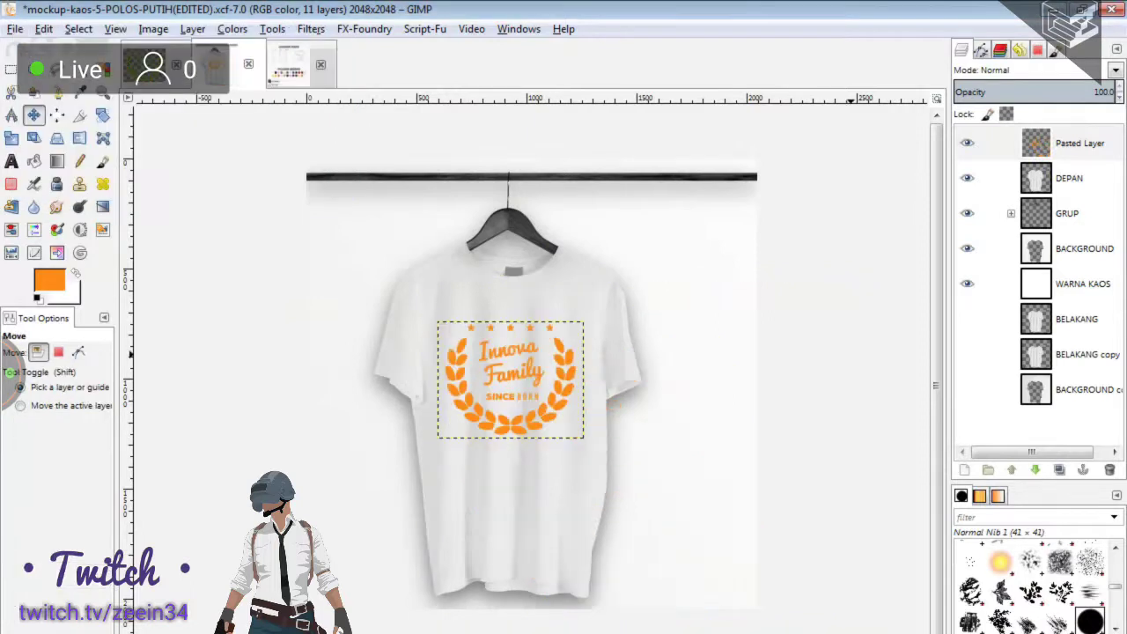
# Nudge the badge into position on the shirt chest.
pyautogui.moveTo(510, 378); pyautogui.dragTo(515, 385)
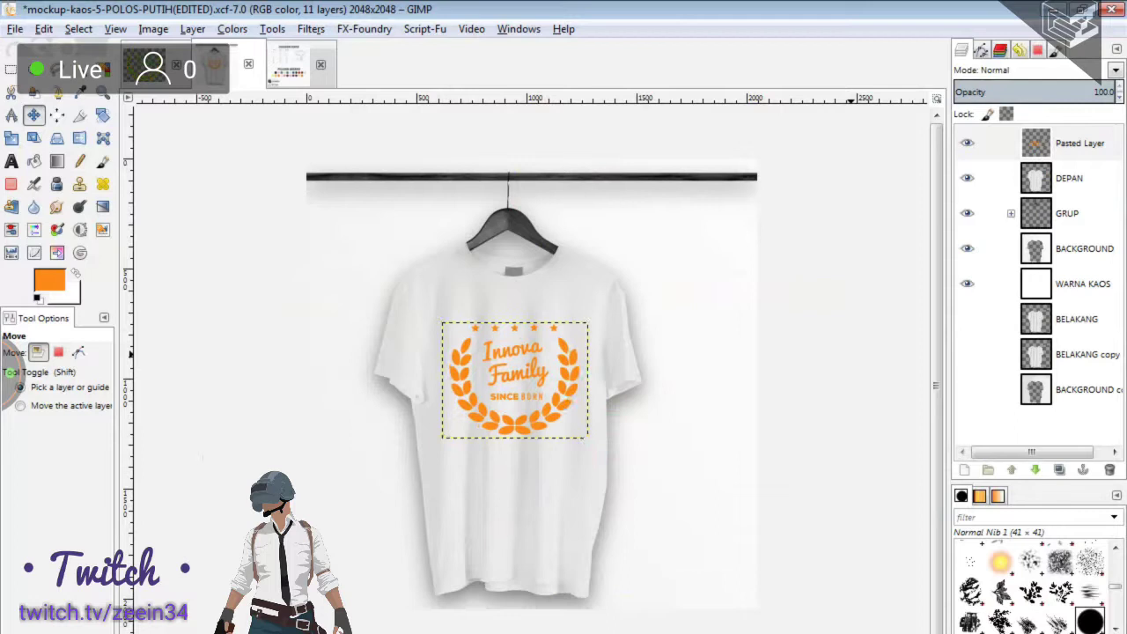
pyautogui.press('Down')
pyautogui.press('Down')
pyautogui.press('Down')
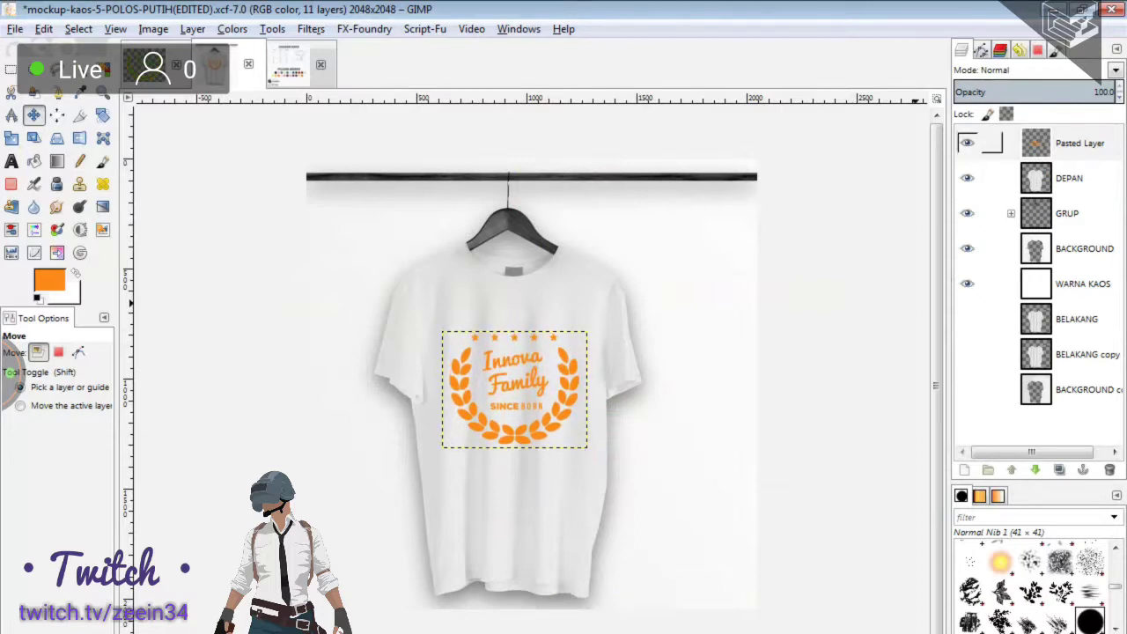
pyautogui.press('Up')
pyautogui.press('Up')
pyautogui.press('Up')
# Rename the badge layer 'design', fixing the 'desing' typo, and move it below DEPAN.
pyautogui.doubleClick(1079, 143)
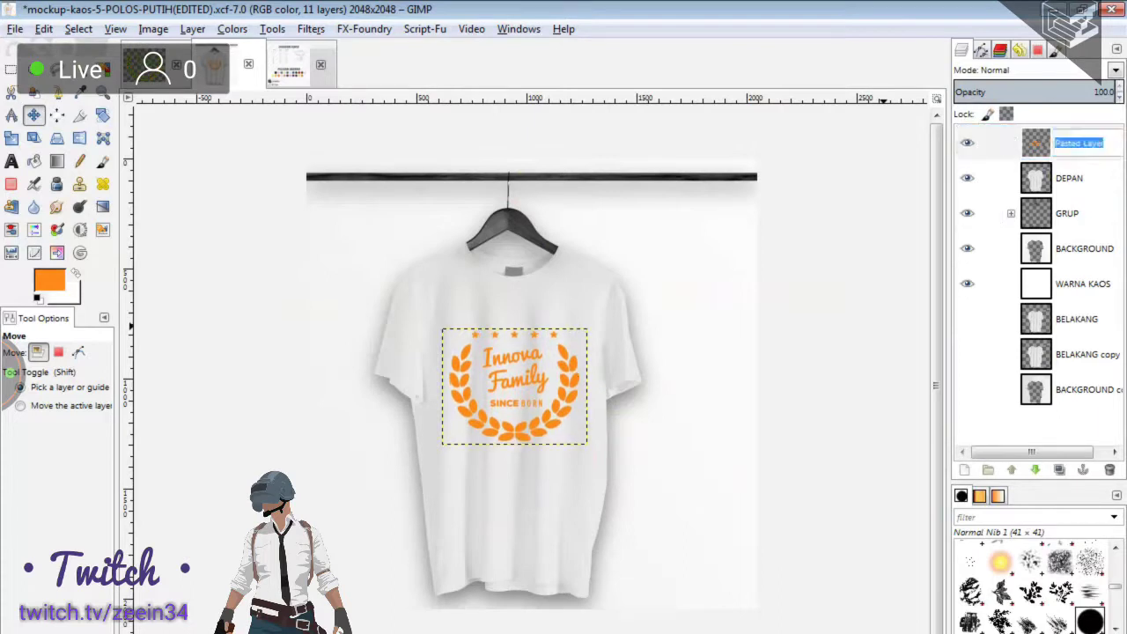
pyautogui.write('desing')
pyautogui.press('Return')
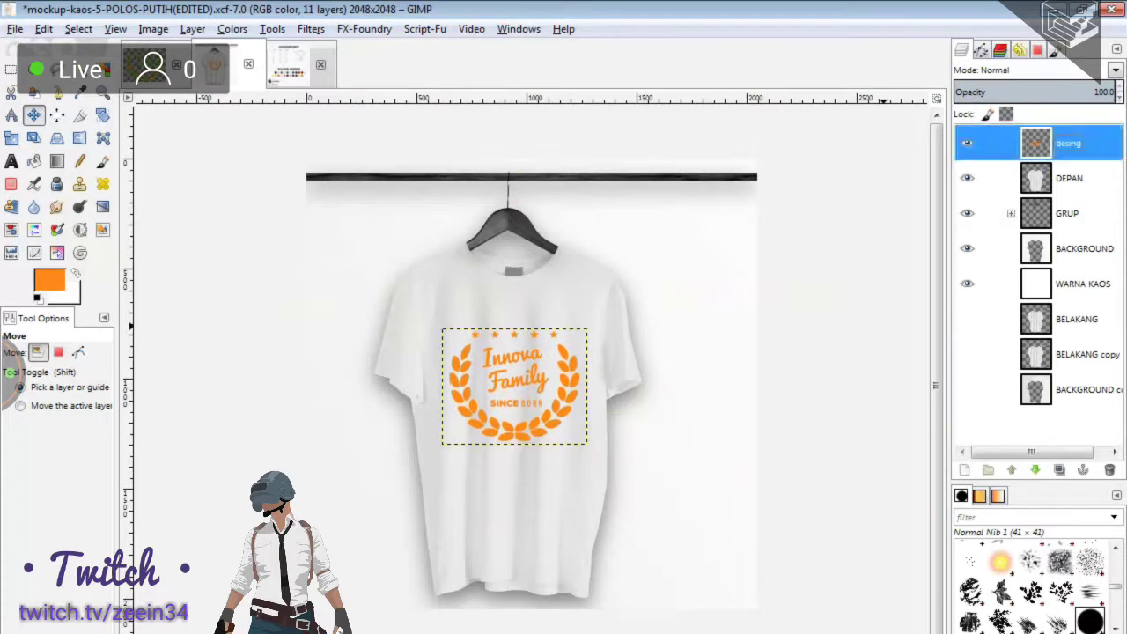
pyautogui.doubleClick(1068, 142)
pyautogui.write('design')
pyautogui.press('Return')
pyautogui.moveTo(992, 142); pyautogui.dragTo(992, 187)
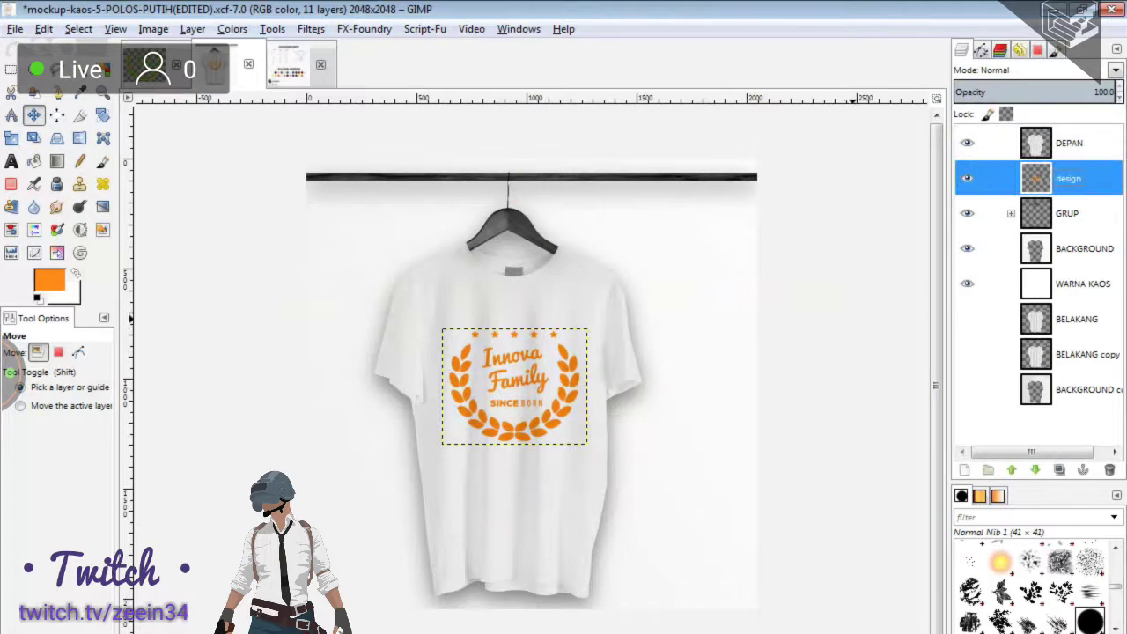
pyautogui.press('Up')
pyautogui.press('Up')
pyautogui.press('Up')
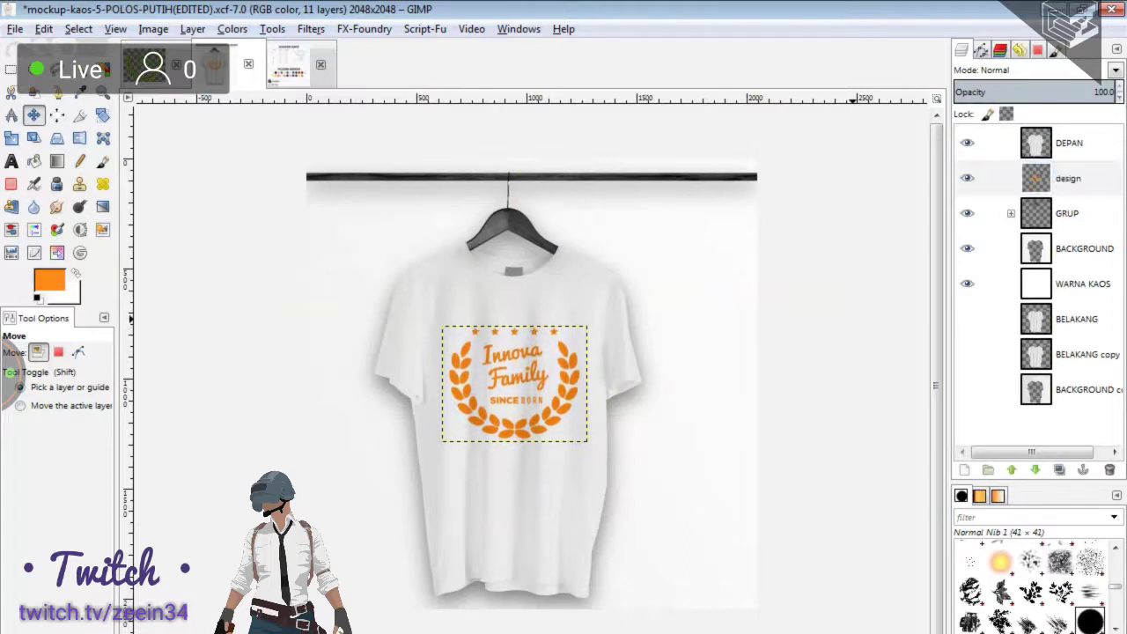
# Nudge the design down slightly, then merge visible layers and undo the merge.
pyautogui.press('Down')
pyautogui.press('Down')
pyautogui.press('Down')
pyautogui.click(78, 351)
pyautogui.hotkey('ctrl', 'm')
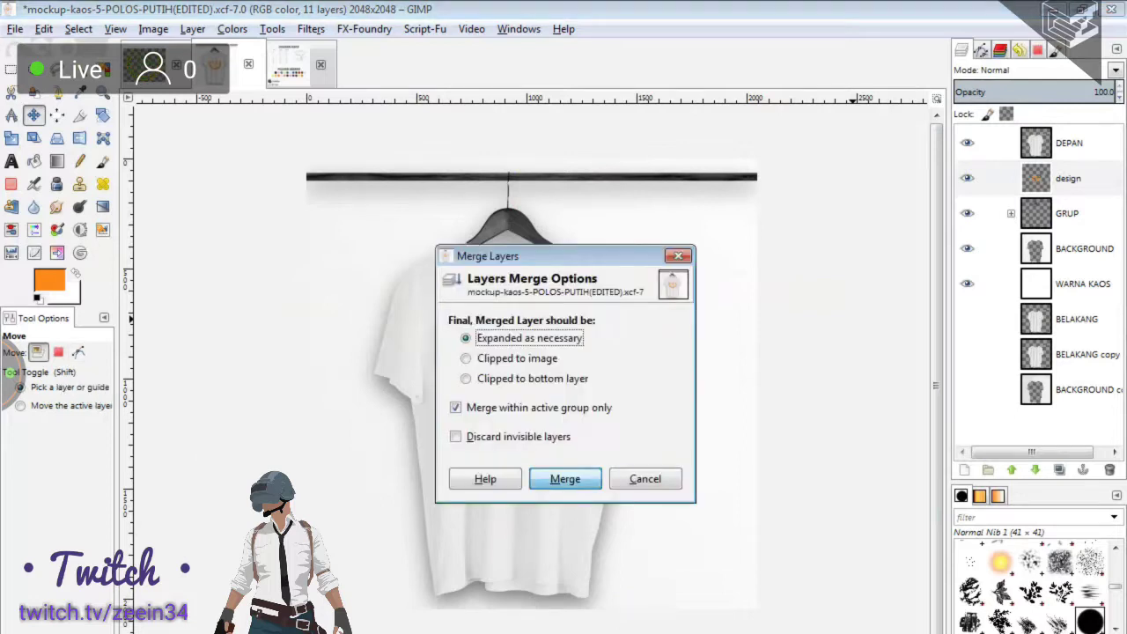
pyautogui.press('Return')
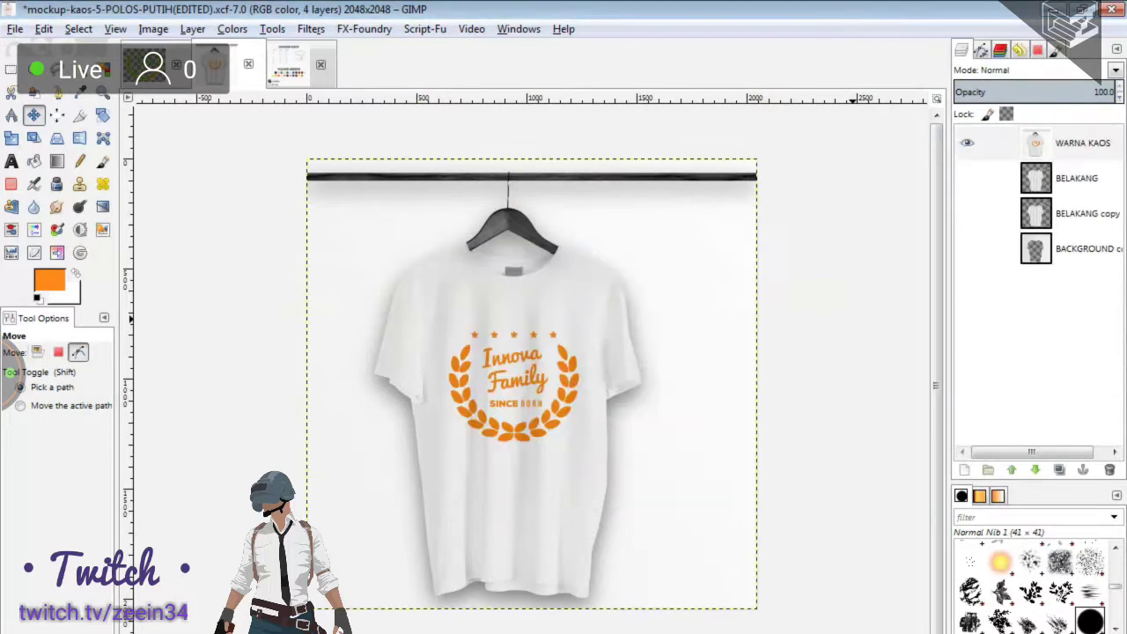
pyautogui.hotkey('ctrl', 'z')
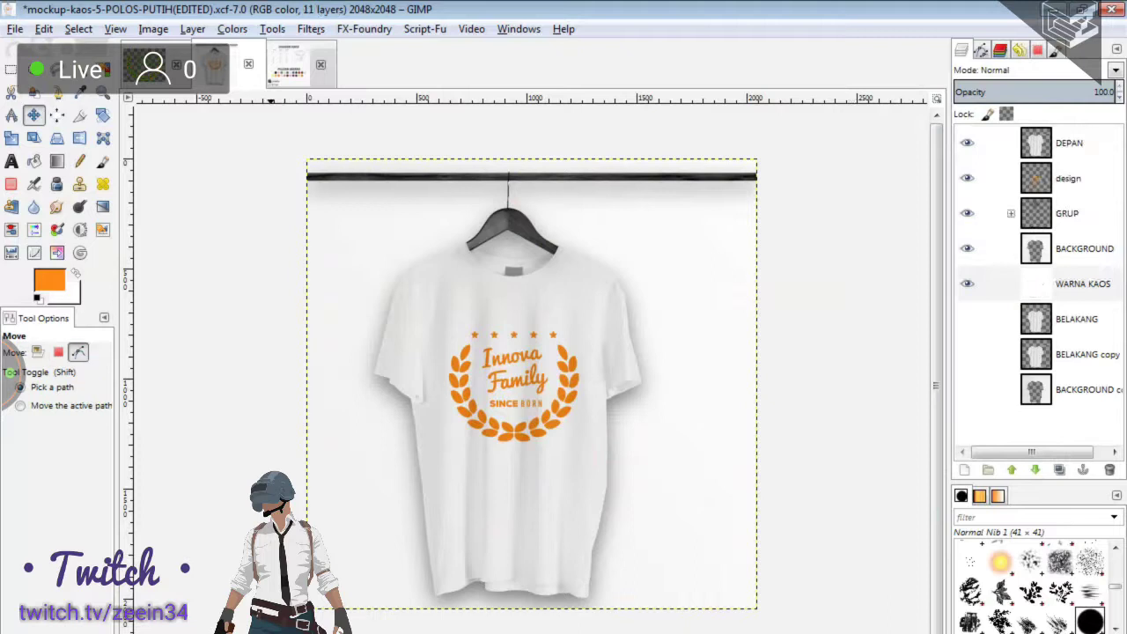
# Open mockup-kaos-3_3-ngapak-otentik.xcf and paste the shirt mockup in as a new layer.
pyautogui.hotkey('ctrl', 'o')
pyautogui.press('Up')
pyautogui.press('Up')
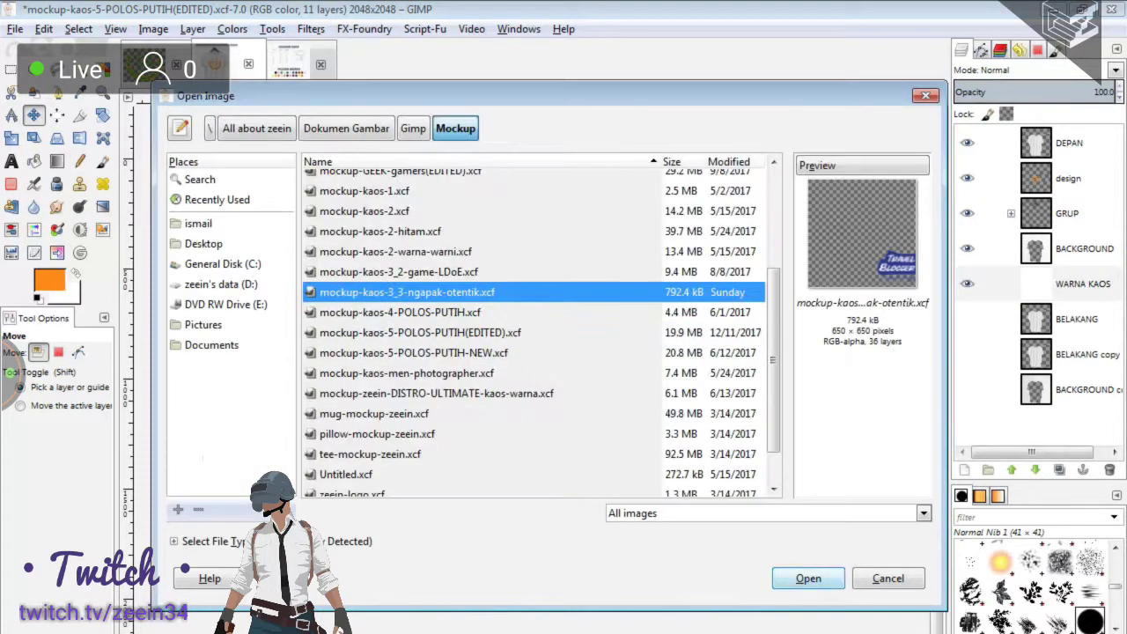
pyautogui.press('Return')
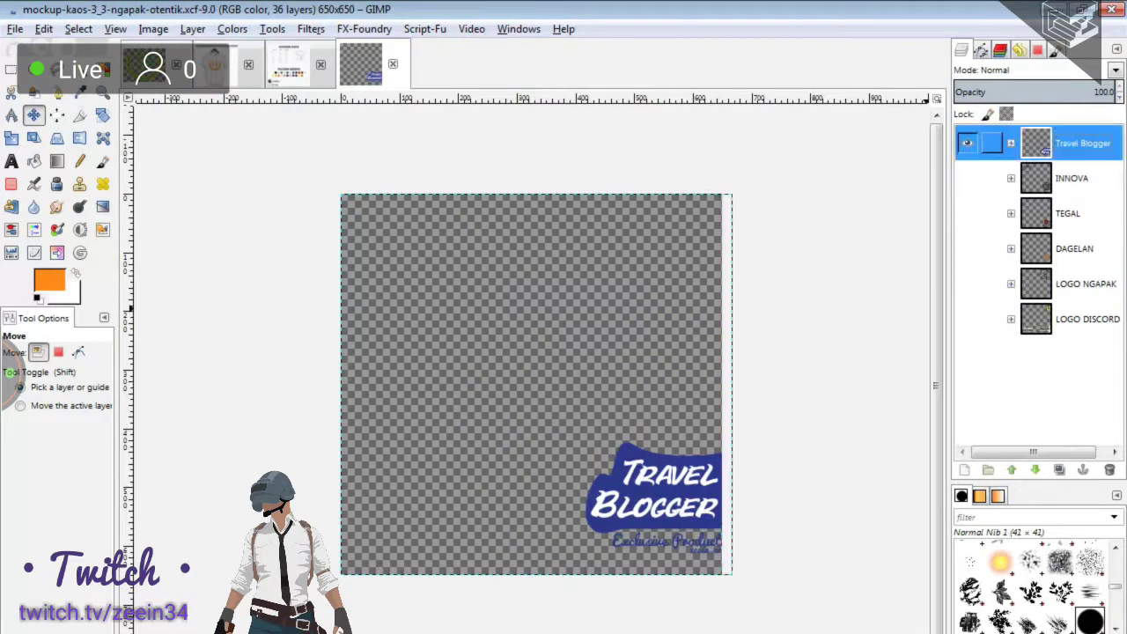
pyautogui.click(1010, 143)
pyautogui.click(1085, 178)
pyautogui.hotkey('ctrl', 'v')
pyautogui.rightClick(1075, 143)
pyautogui.click(969, 181)
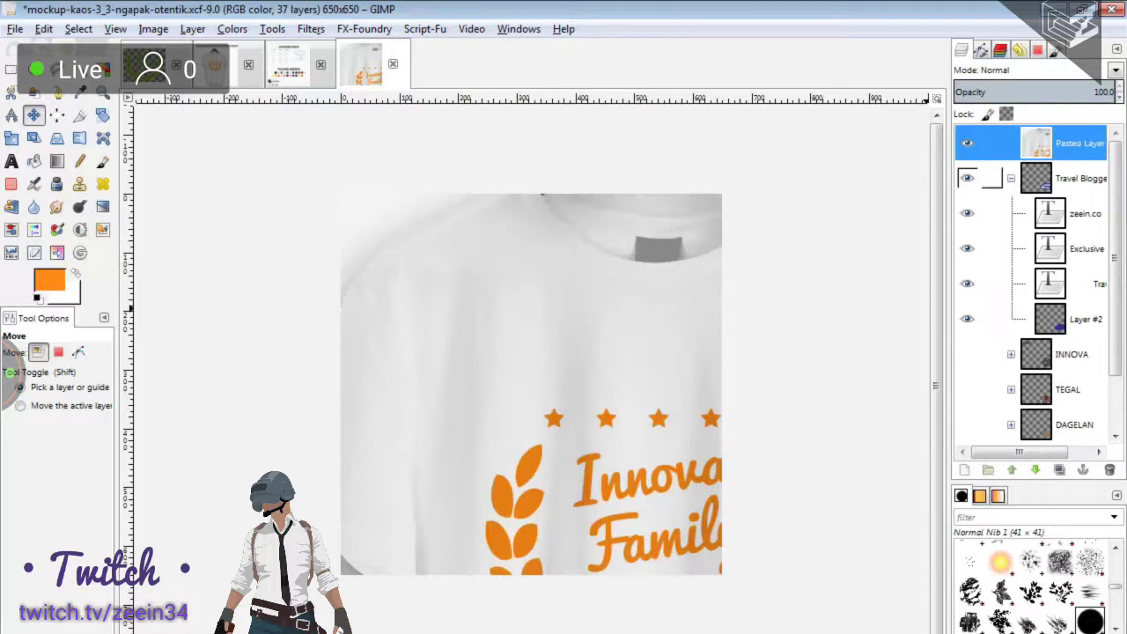
# Hide the Travel Blogger group and place the visible INNOVA group above the pasted shirt.
pyautogui.click(1011, 178)
pyautogui.click(967, 178)
pyautogui.moveTo(1037, 213)
pyautogui.mouseDown()
pyautogui.moveTo(1076, 147)
pyautogui.moveTo(1066, 139)
pyautogui.mouseUp()
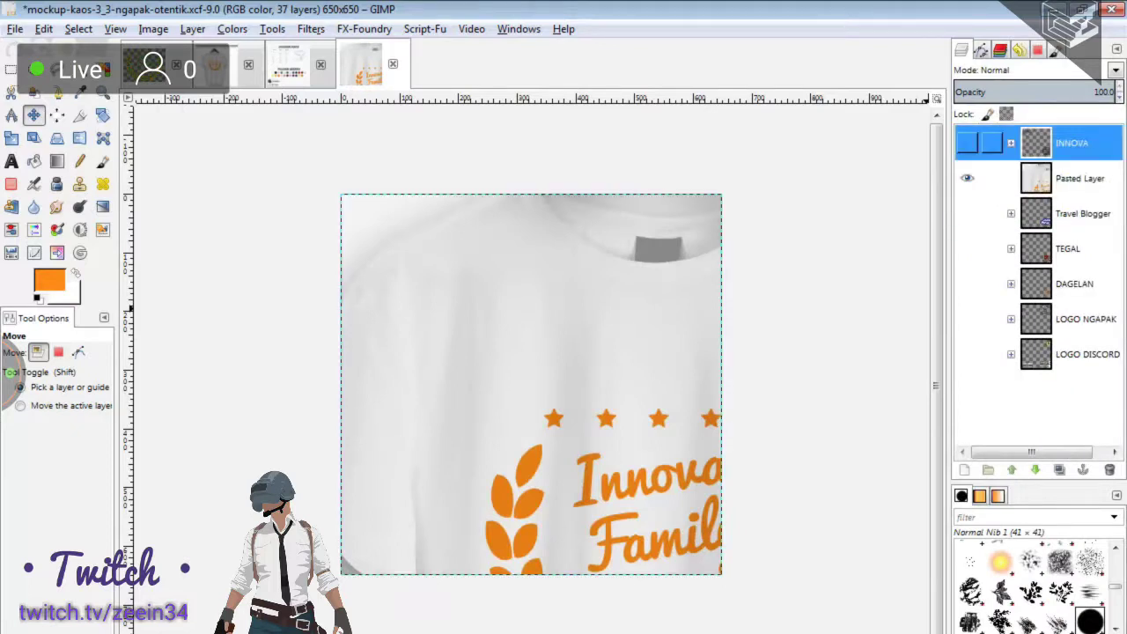
pyautogui.click(967, 142)
pyautogui.click(1080, 178)
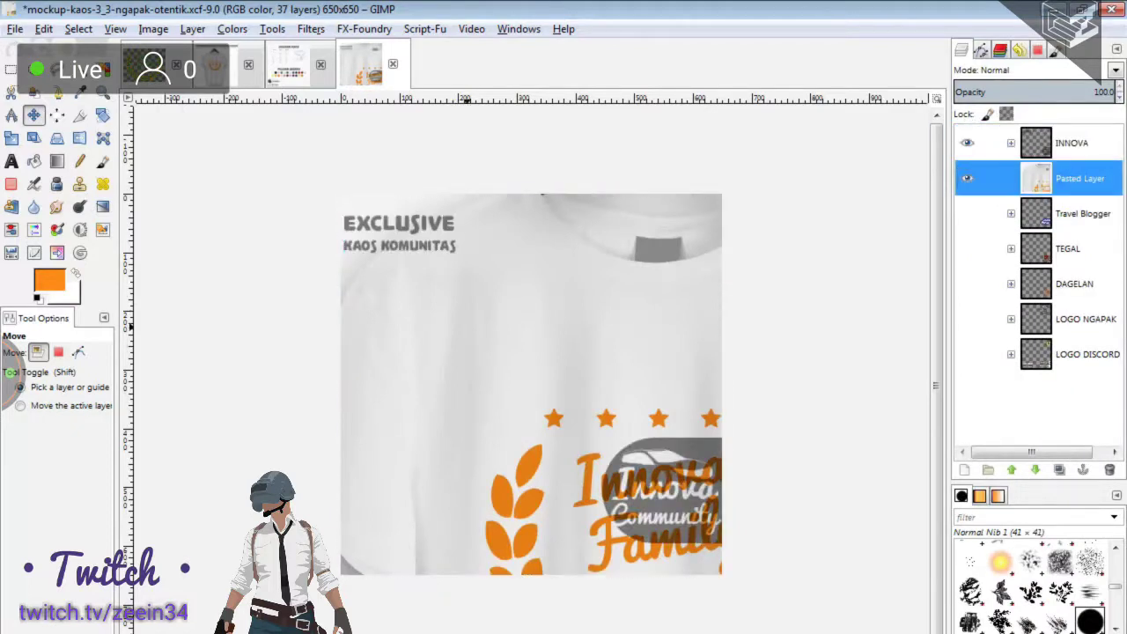
# Scale the pasted shirt layer to 650×650 px.
pyautogui.hotkey('shift', 's')
pyautogui.click(501, 324)
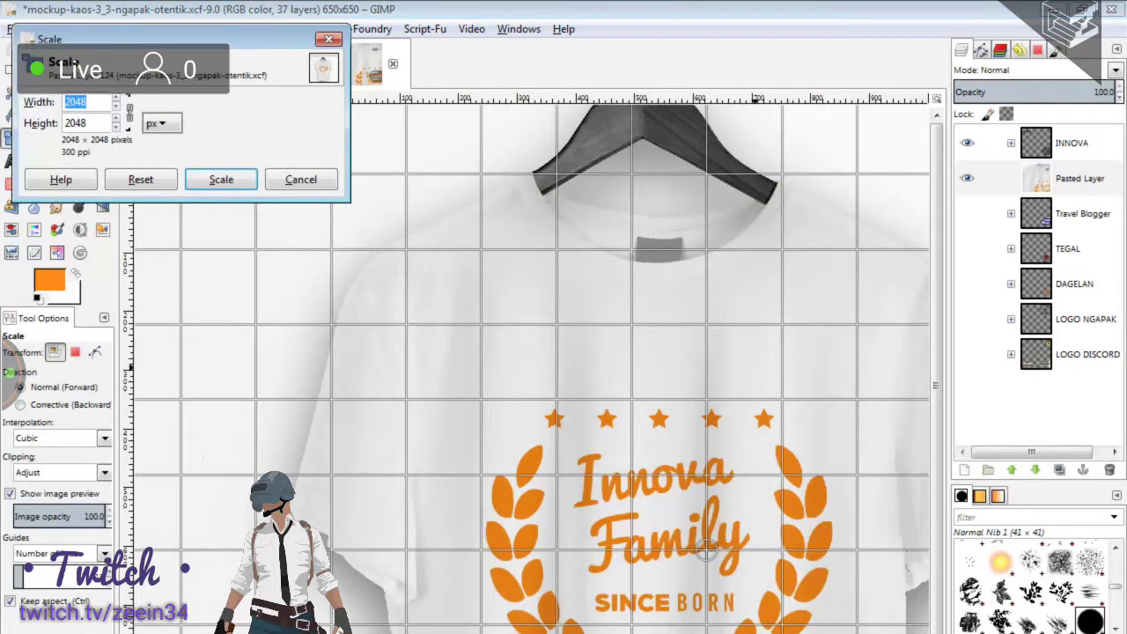
pyautogui.write('650')
pyautogui.press('Tab')
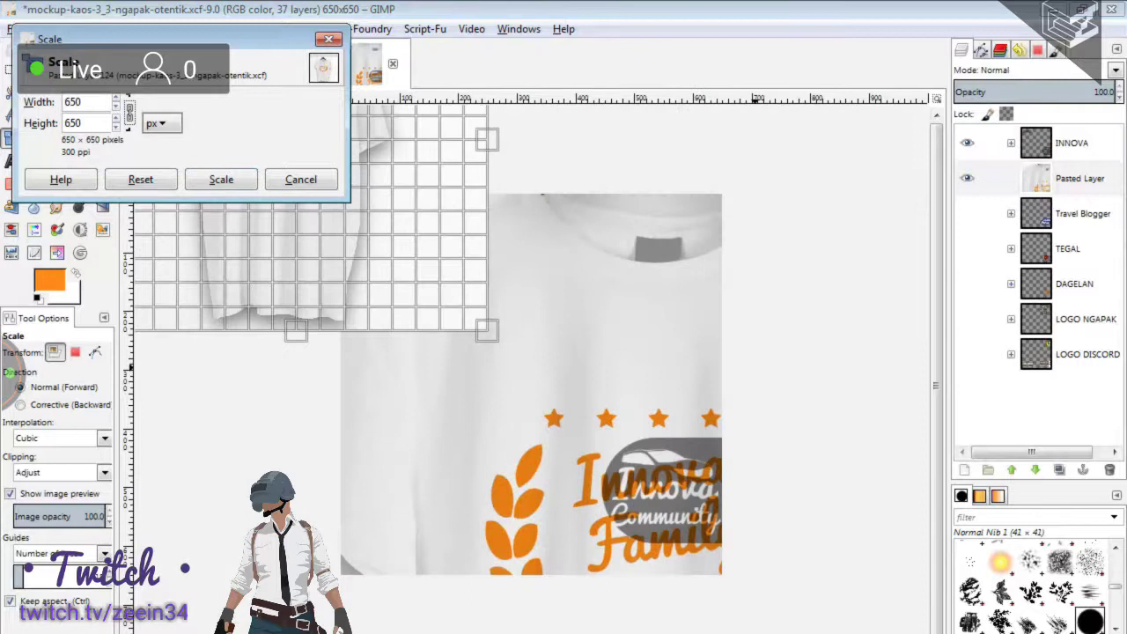
pyautogui.press('Return')
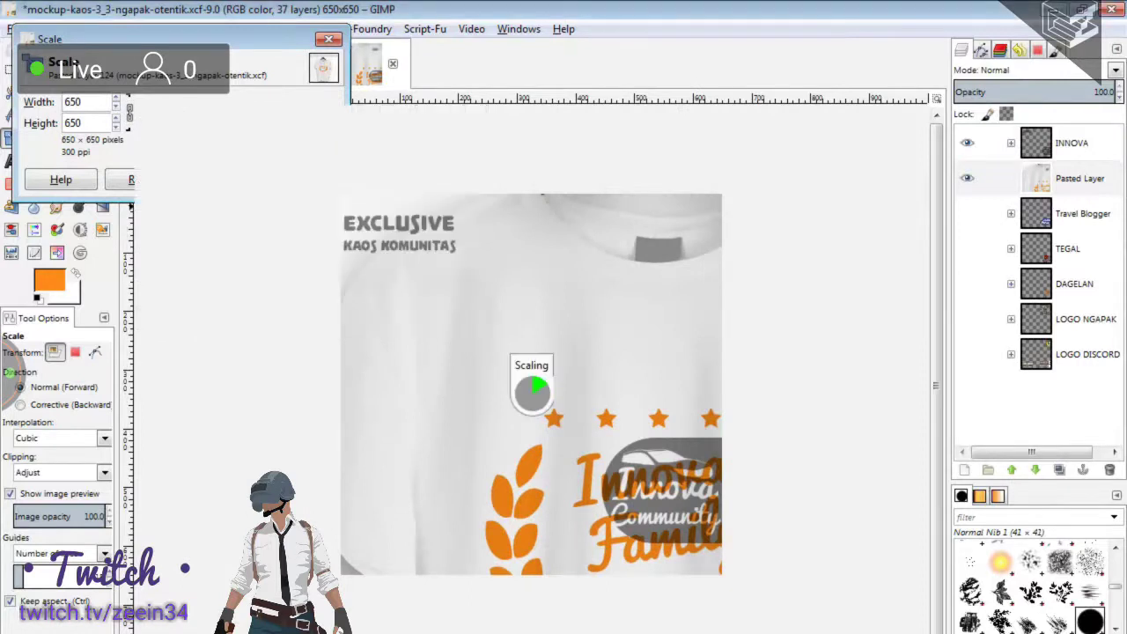
# Align the shirt layer to the canvas's top-left corner and fit the whole image in view.
pyautogui.press('m')
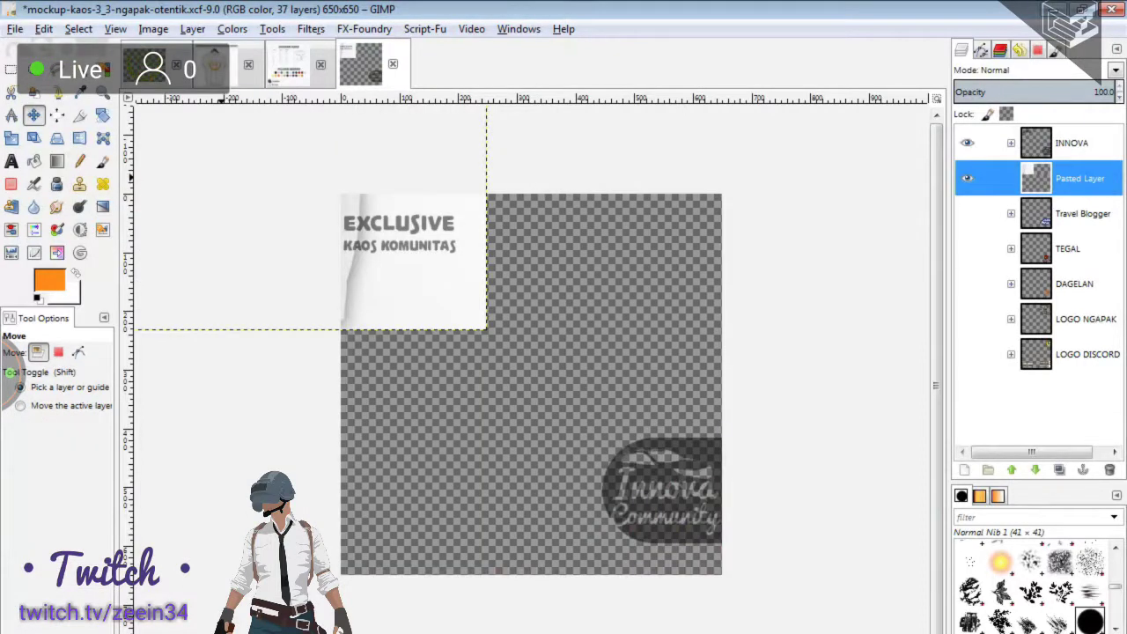
pyautogui.press('z')
pyautogui.moveTo(334, 189); pyautogui.dragTo(348, 201)
pyautogui.press('m')
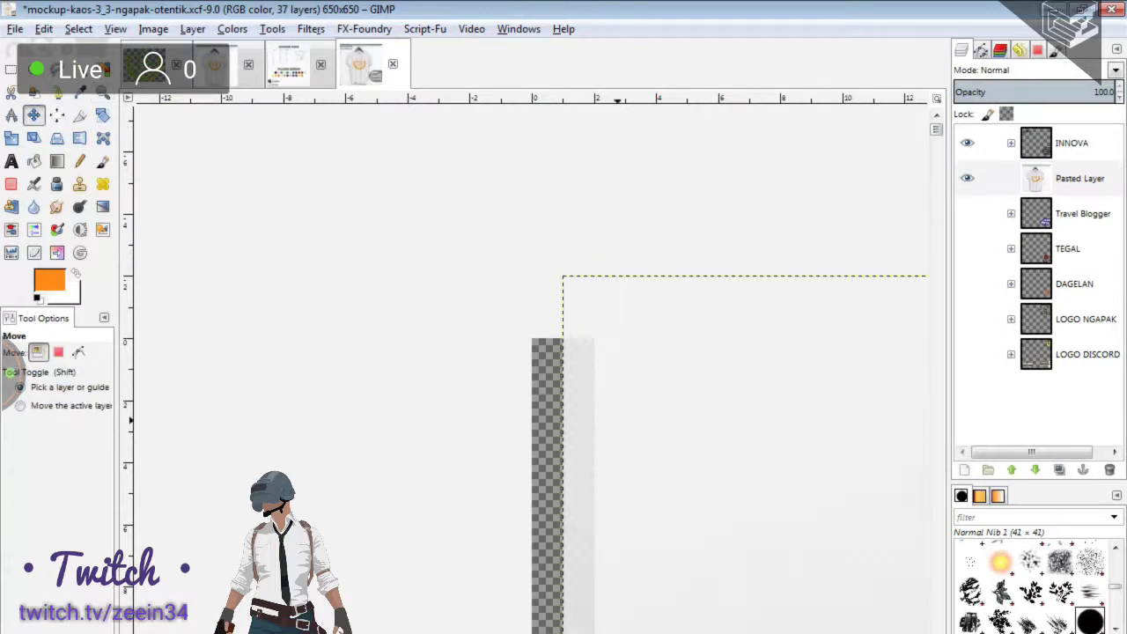
pyautogui.moveTo(617, 420); pyautogui.dragTo(587, 485)
pyautogui.press('z')
pyautogui.keyDown('ctrl'); pyautogui.click(466, 421); pyautogui.keyUp('ctrl')
pyautogui.hotkey('ctrl', 'shift', 'j')
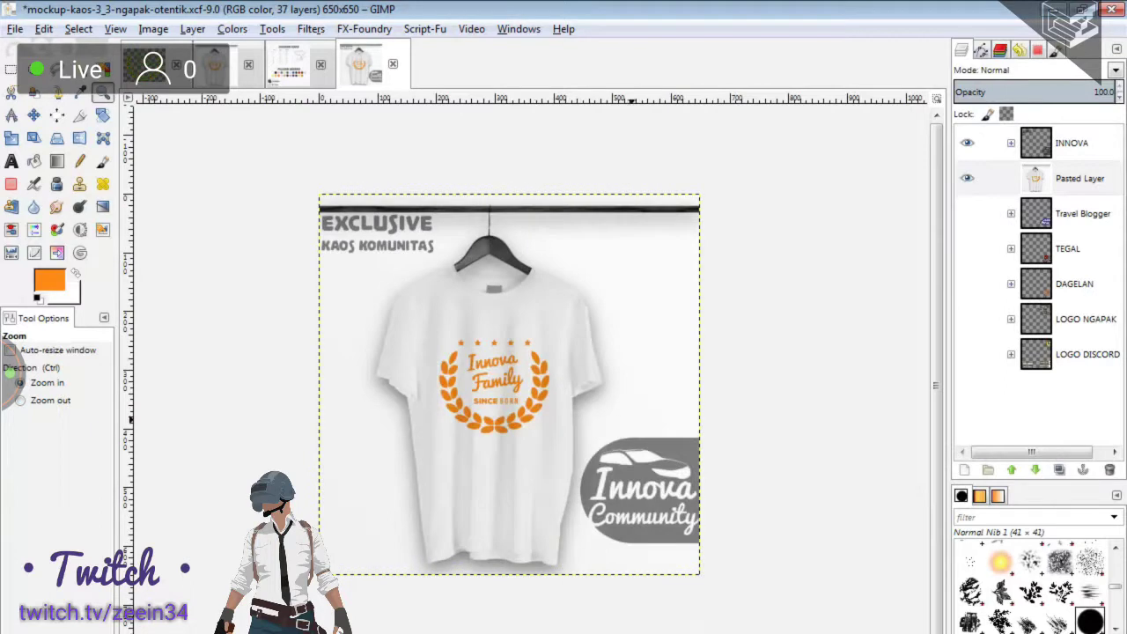
pyautogui.press('m')
pyautogui.hotkey('alt', '1')
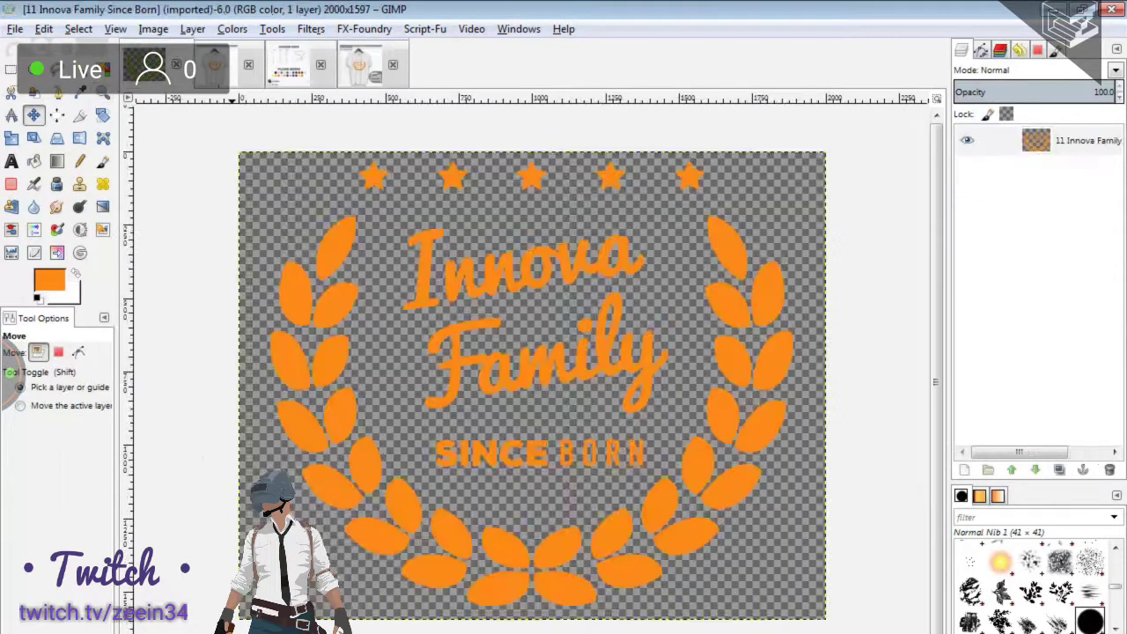
# In the shirt colour guide image, set the foreground colour to the tan shade.
pyautogui.hotkey('alt', '2')
pyautogui.hotkey('alt', '3')
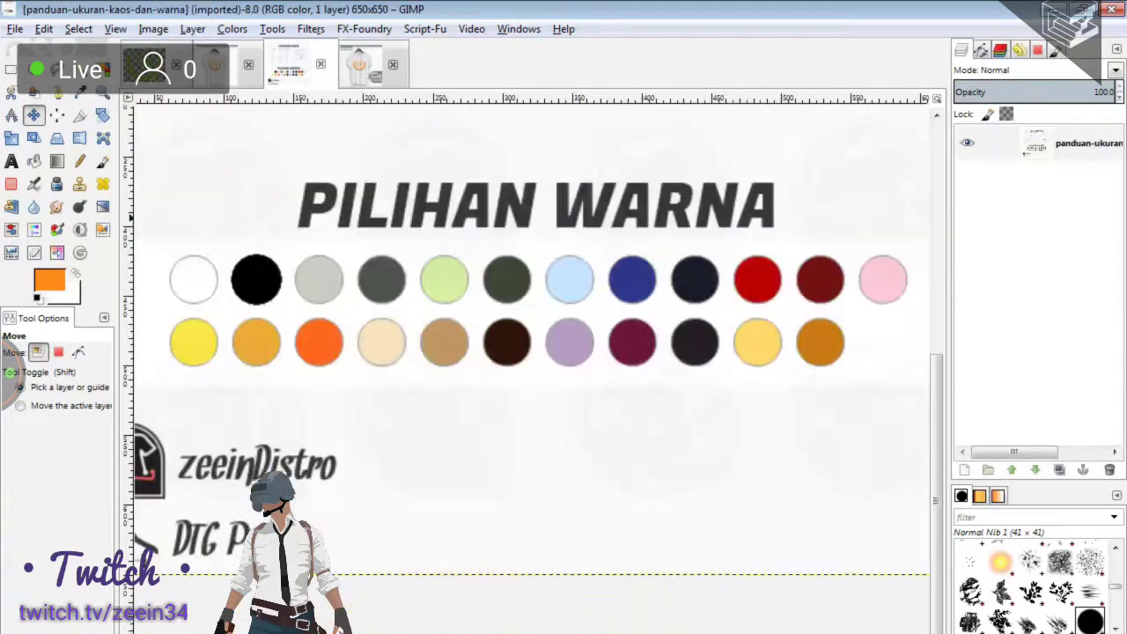
pyautogui.click(49, 280)
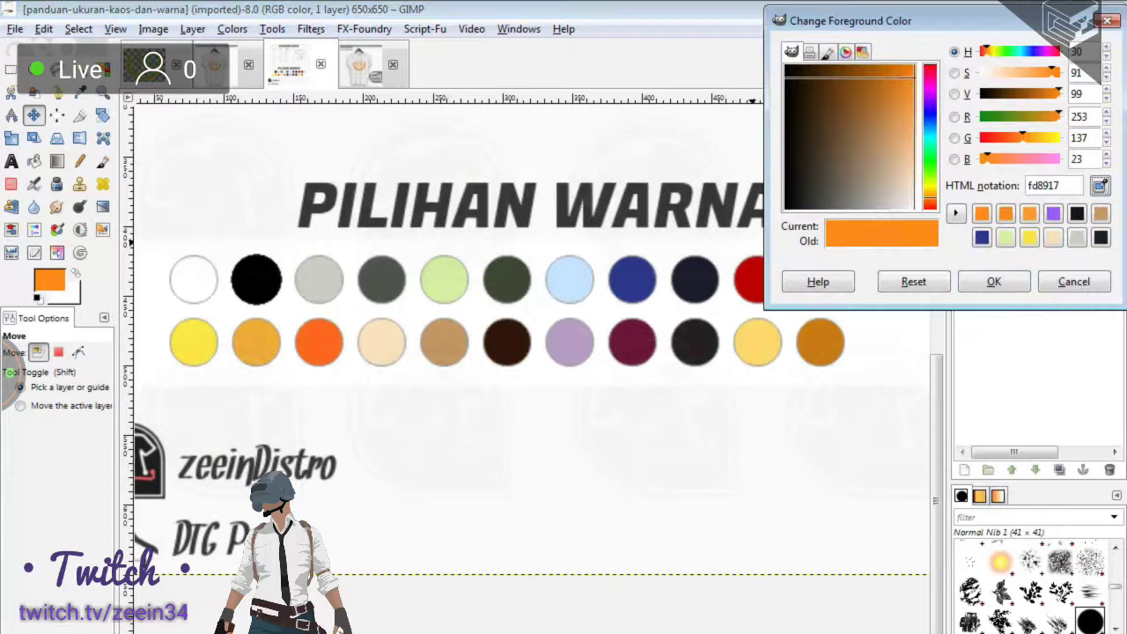
pyautogui.click(1076, 213)
pyautogui.click(993, 281)
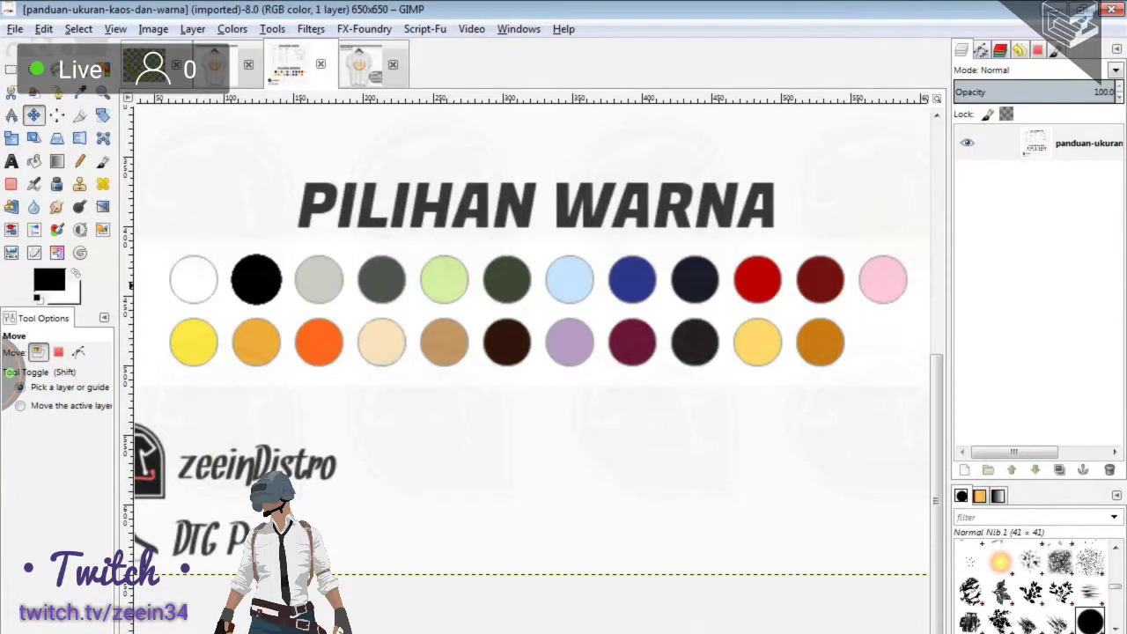
pyautogui.click(50, 280)
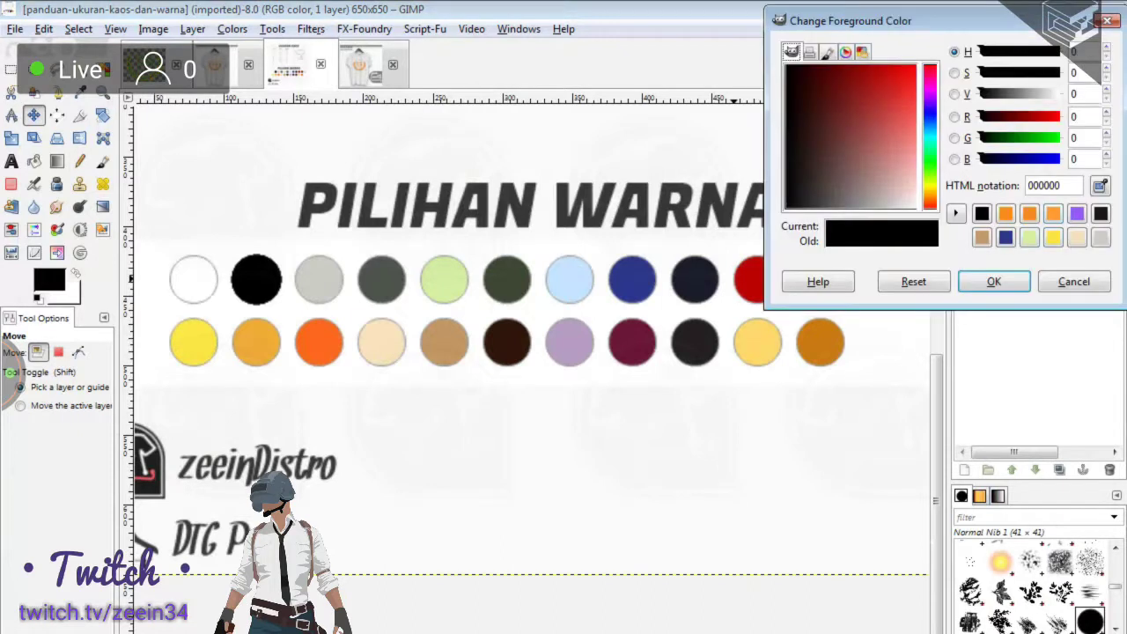
pyautogui.click(1076, 213)
pyautogui.click(982, 237)
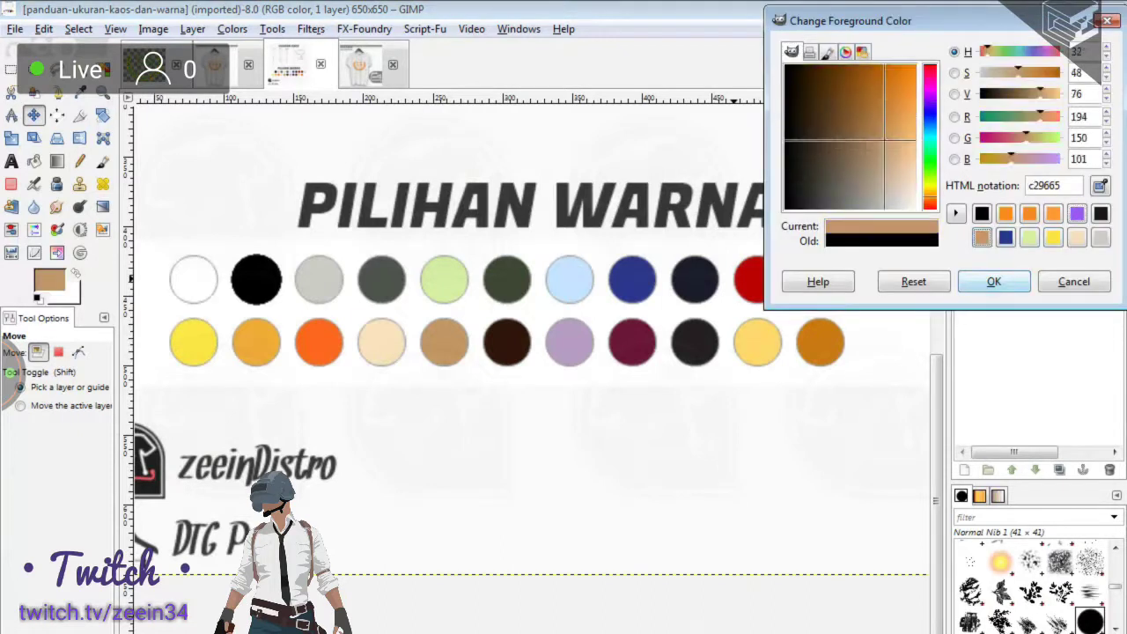
pyautogui.click(993, 280)
# Fill the white mockup's shirt colour layer with tan and merge the visible layers.
pyautogui.click(214, 64)
pyautogui.hotkey('ctrl', ',')
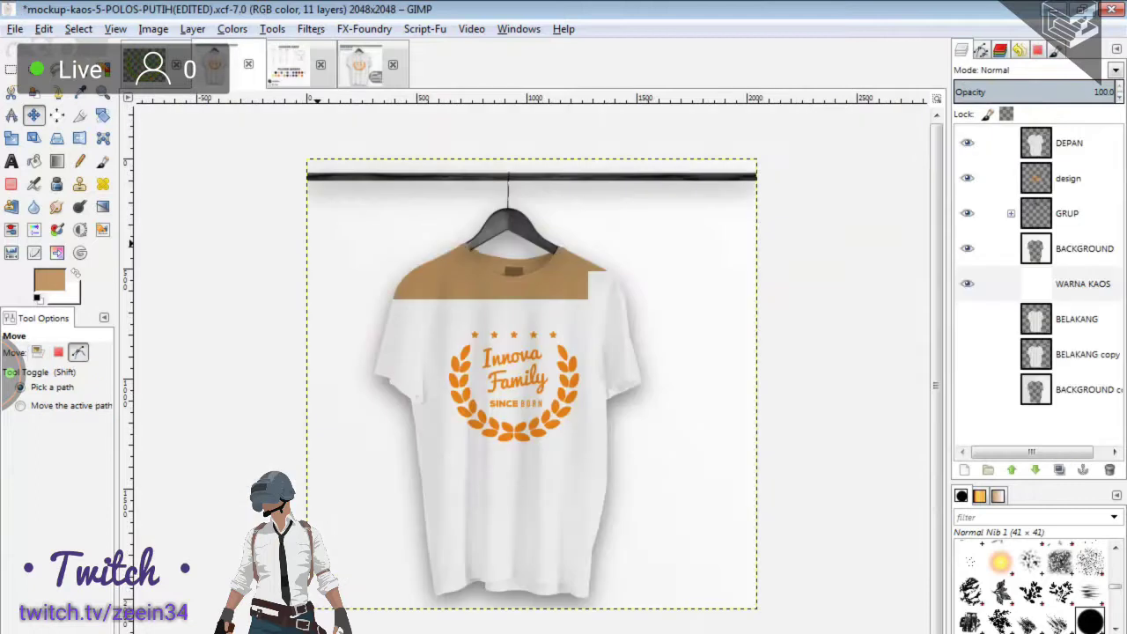
pyautogui.hotkey('ctrl', 'm')
pyautogui.press('Return')
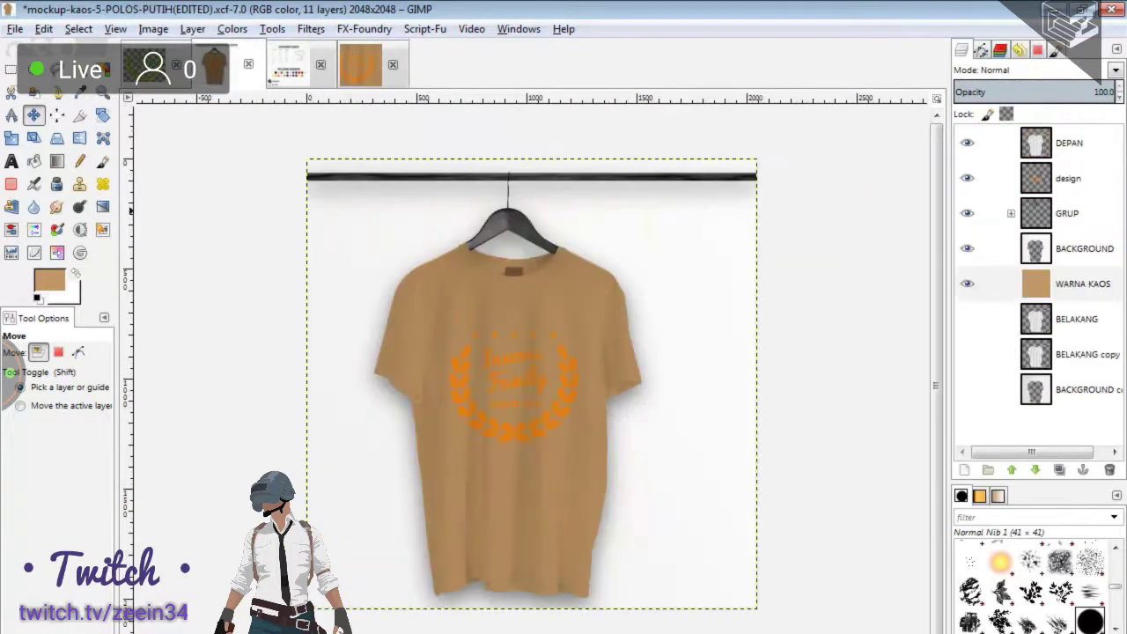
# Fill the shirt colour layer with blue 2b358c and select the DEPAN shading layer.
pyautogui.click(981, 237)
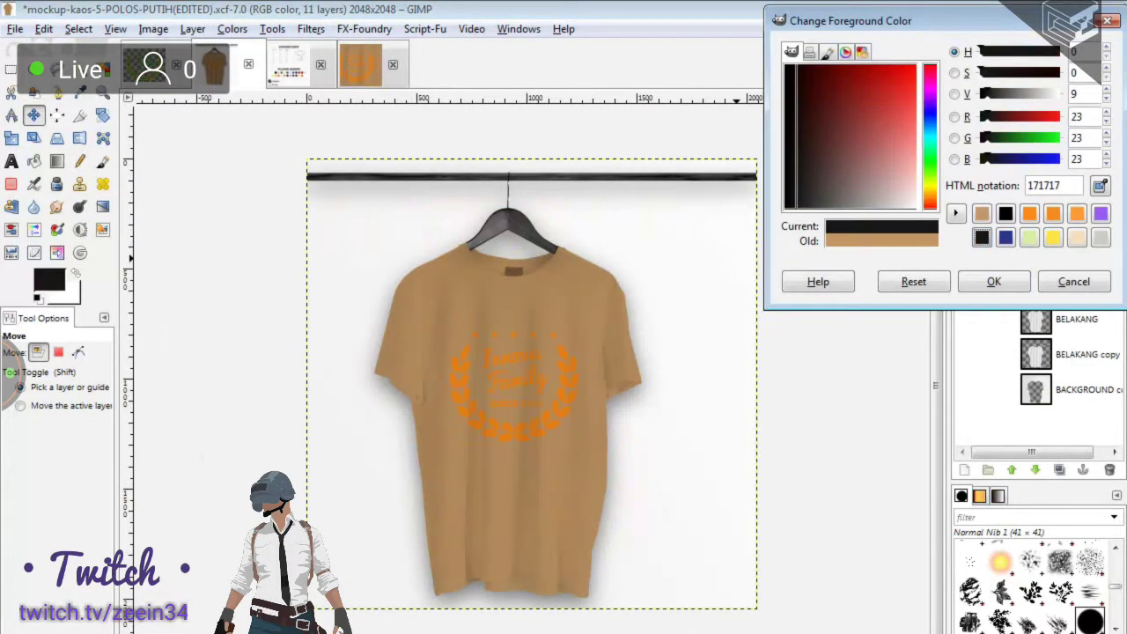
pyautogui.click(1006, 237)
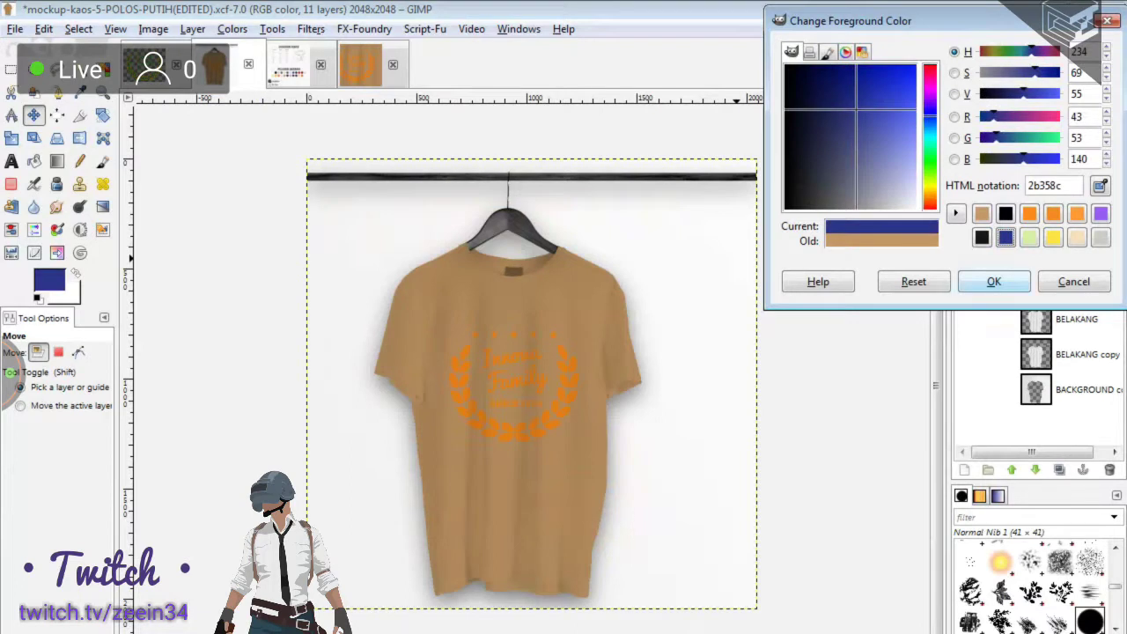
pyautogui.press('Return')
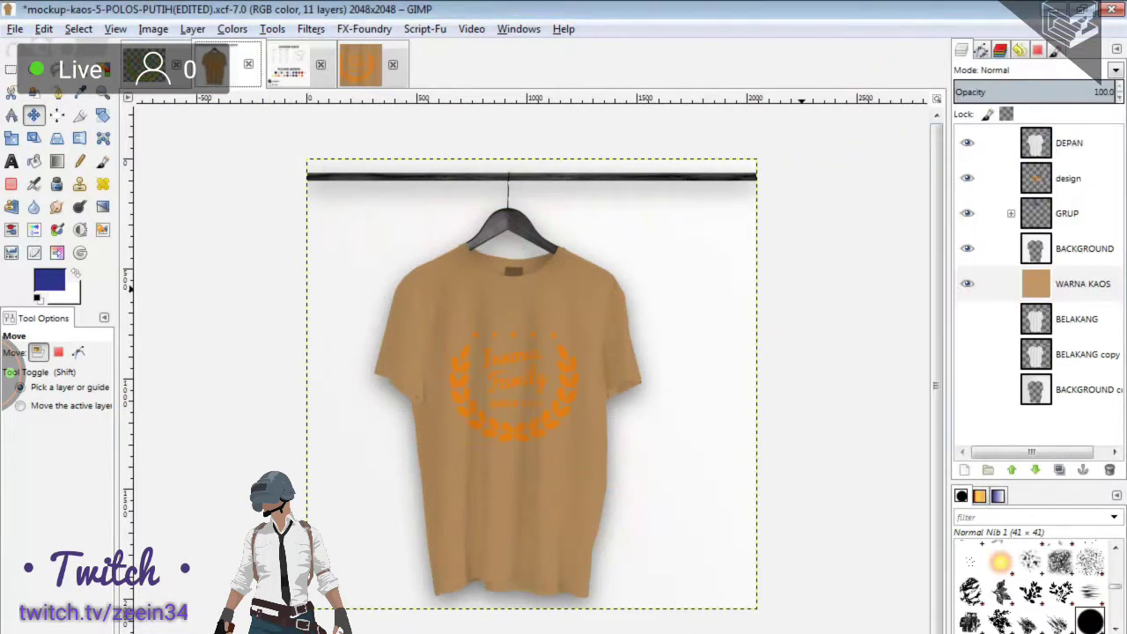
pyautogui.hotkey('ctrl', ',')
pyautogui.click(990, 143)
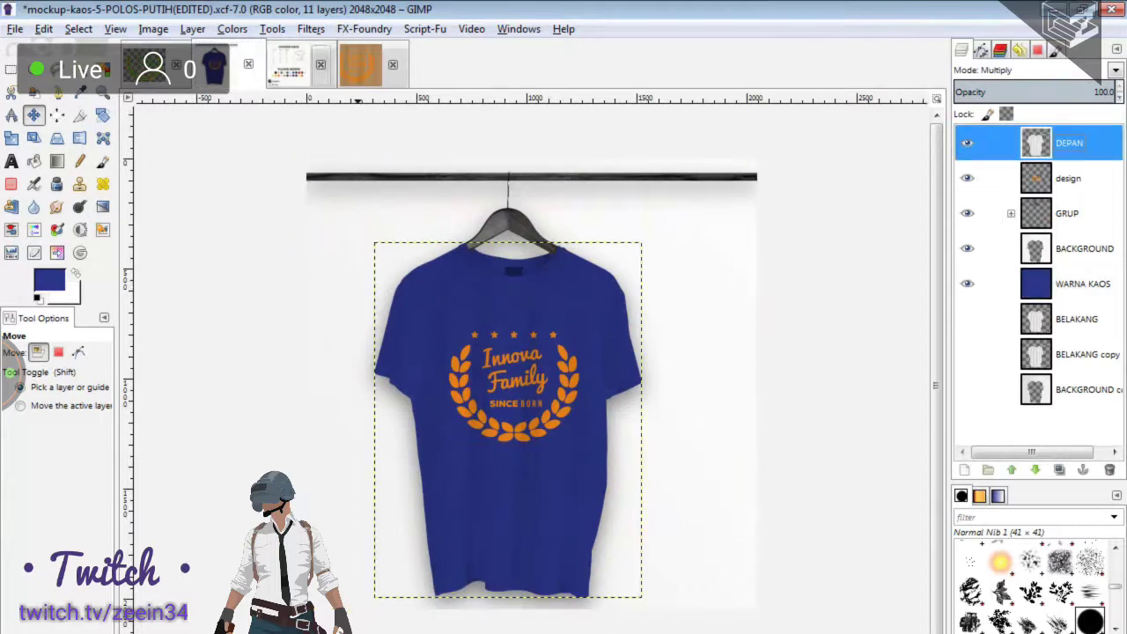
pyautogui.click(233, 29)
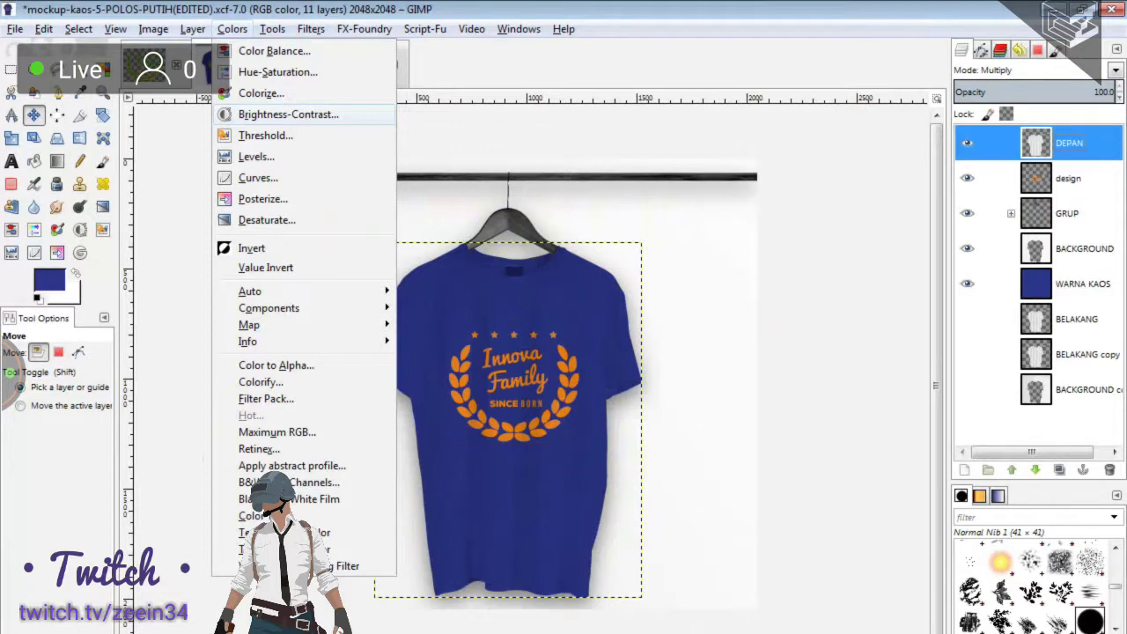
# Darken the DEPAN shading layer with Brightness -60 and Contrast 5.
pyautogui.click(288, 114)
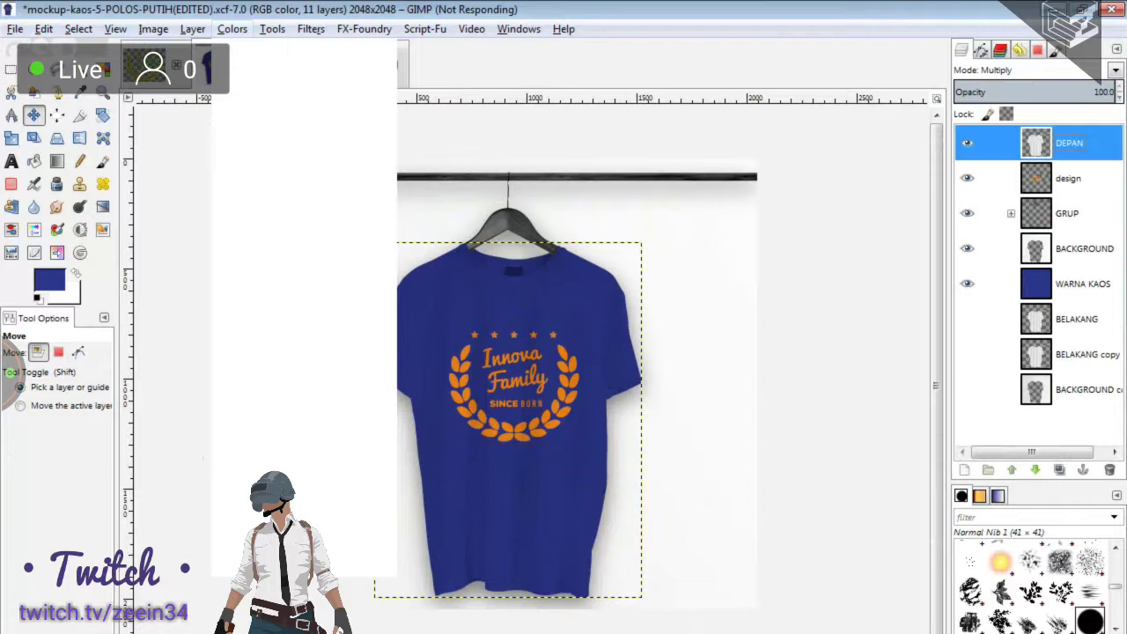
pyautogui.write('-90')
pyautogui.press('BackSpace')
pyautogui.press('BackSpace')
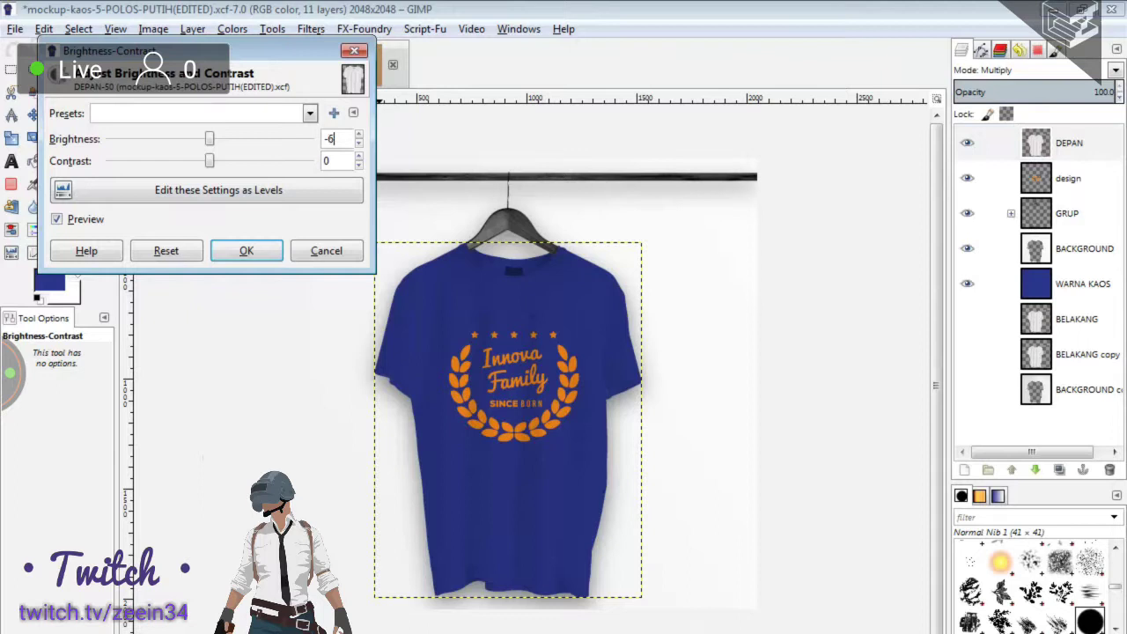
pyautogui.press('Tab')
pyautogui.write('5')
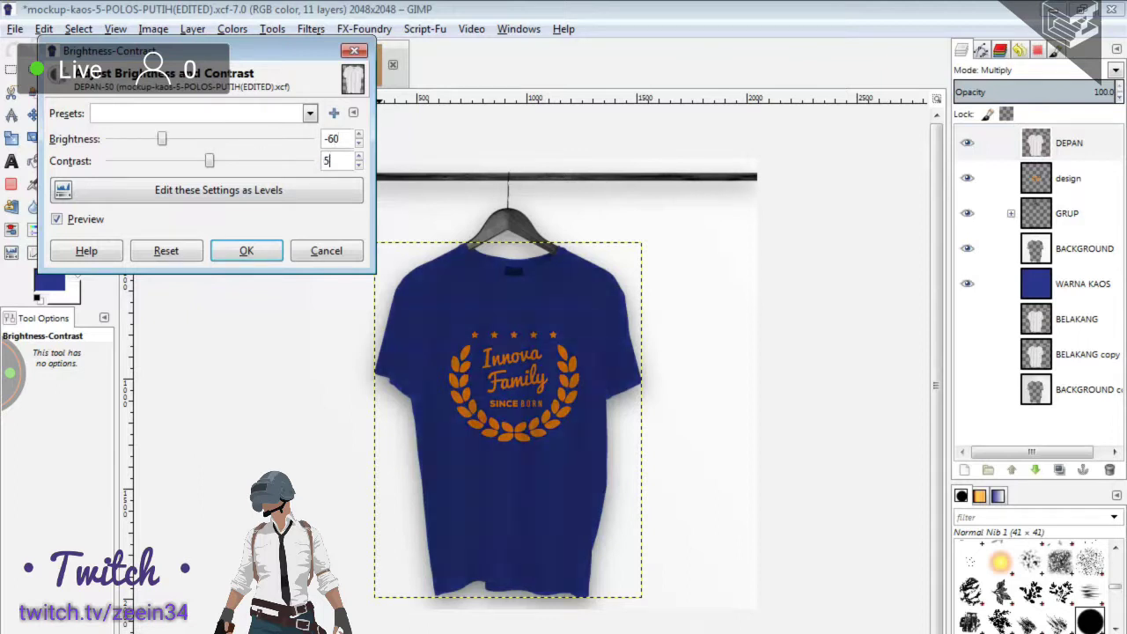
pyautogui.press('Return')
# Merge the visible mockup layers into one shirt layer.
pyautogui.press('m')
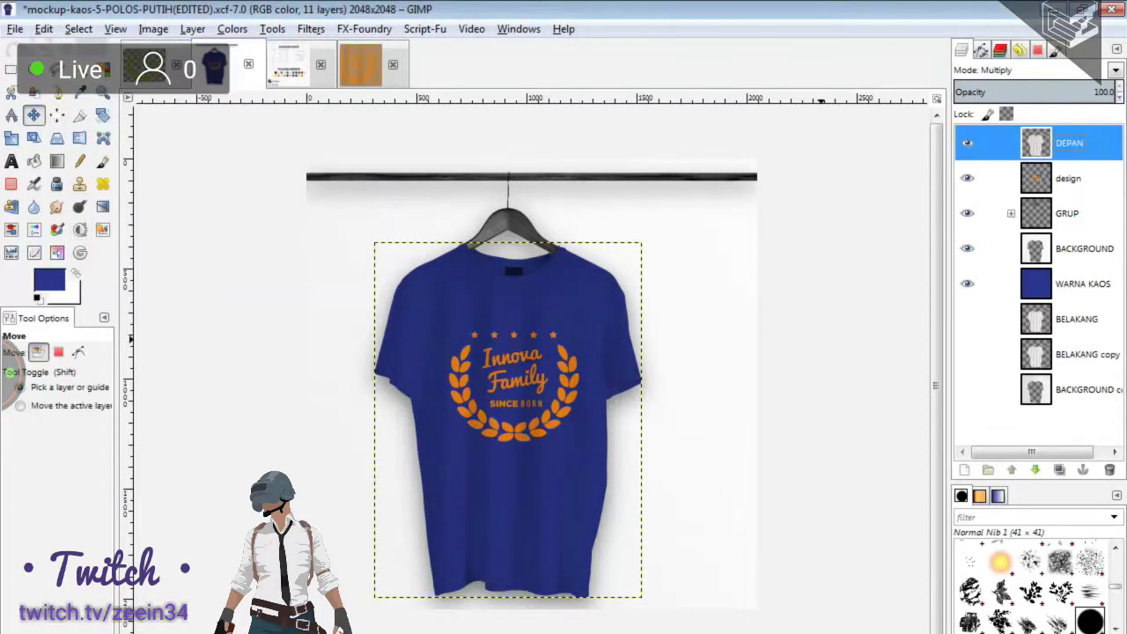
pyautogui.hotkey('ctrl', 'm')
pyautogui.press('Return')
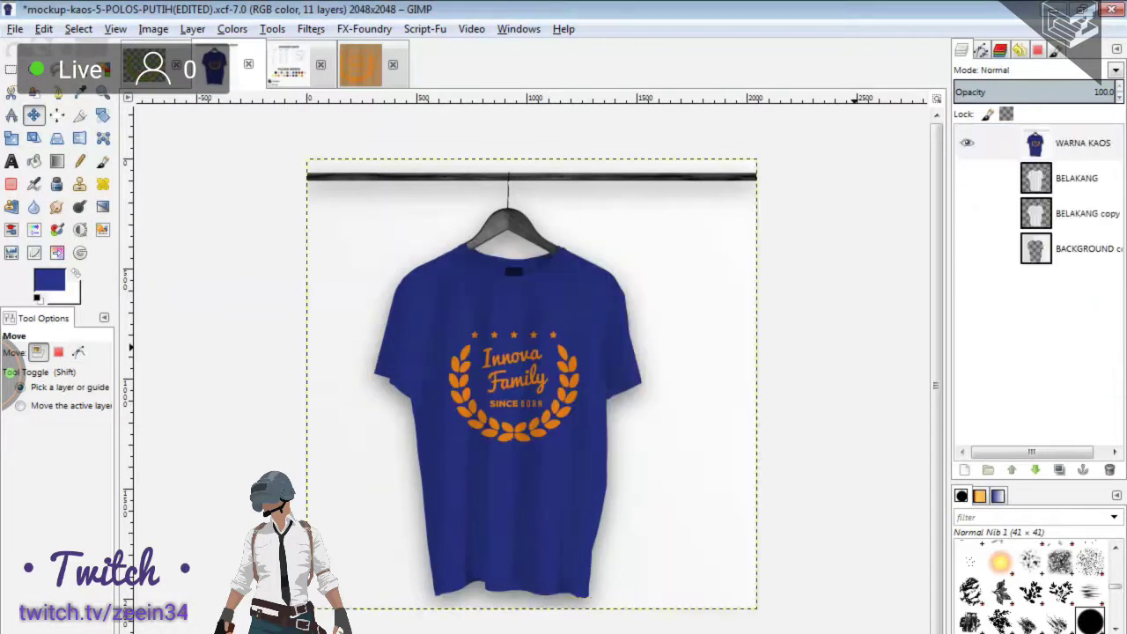
# Paste the blue shirt mockup into the Innova design as its own layer.
pyautogui.click(360, 65)
pyautogui.hotkey('ctrl', 'v')
pyautogui.rightClick(1090, 159)
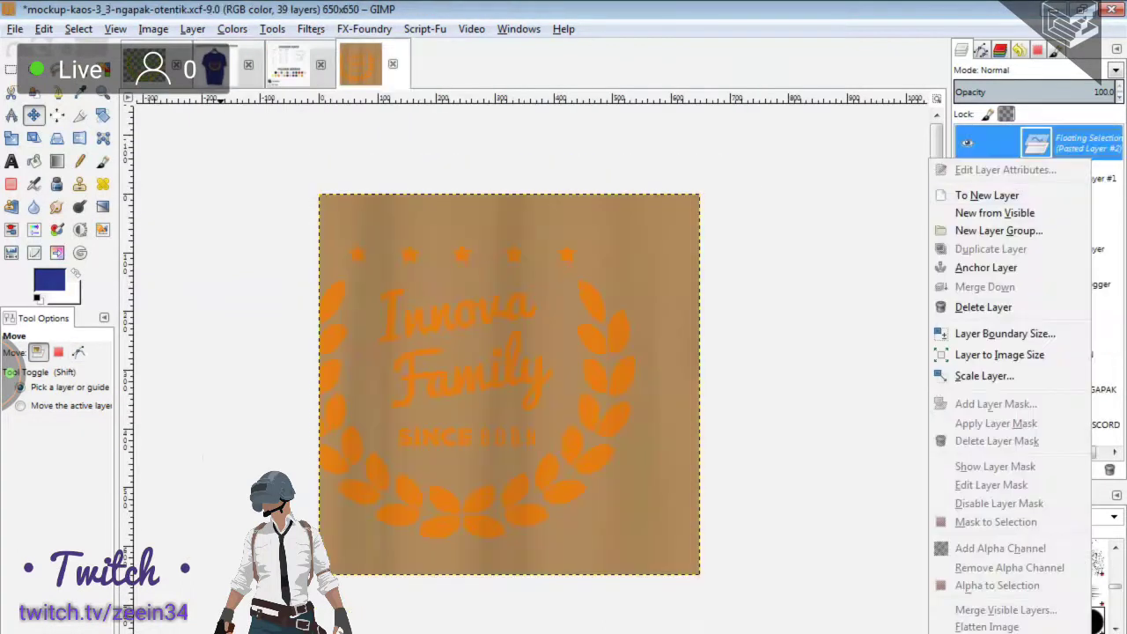
pyautogui.click(214, 64)
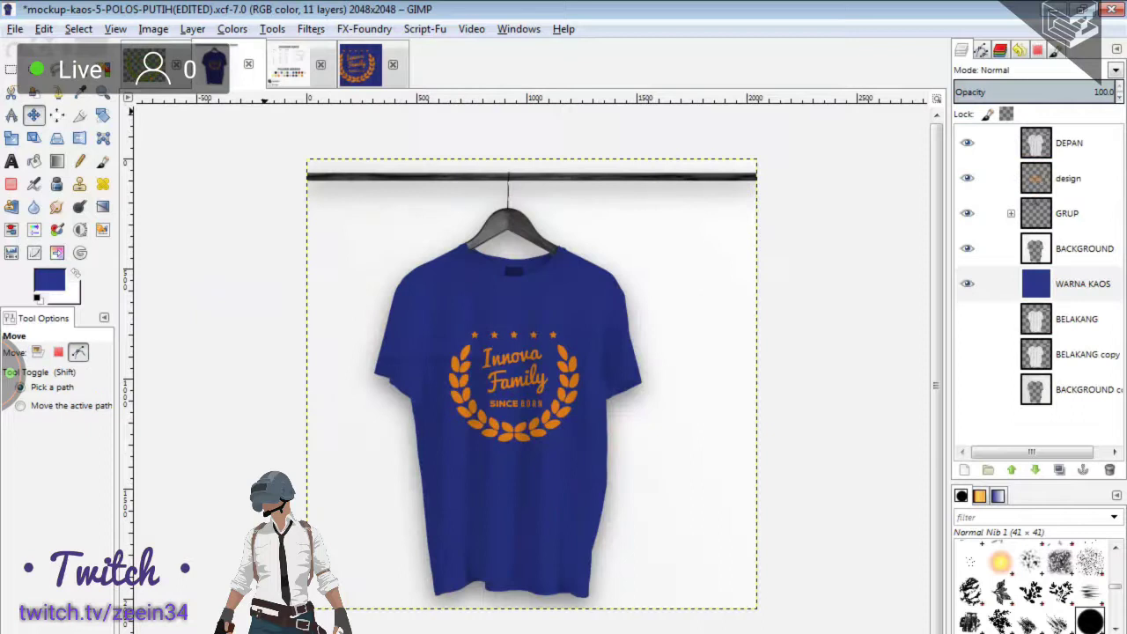
# Fill the shirt black and darken the DEPAN shading with Brightness -90, Contrast 80.
pyautogui.click(48, 280)
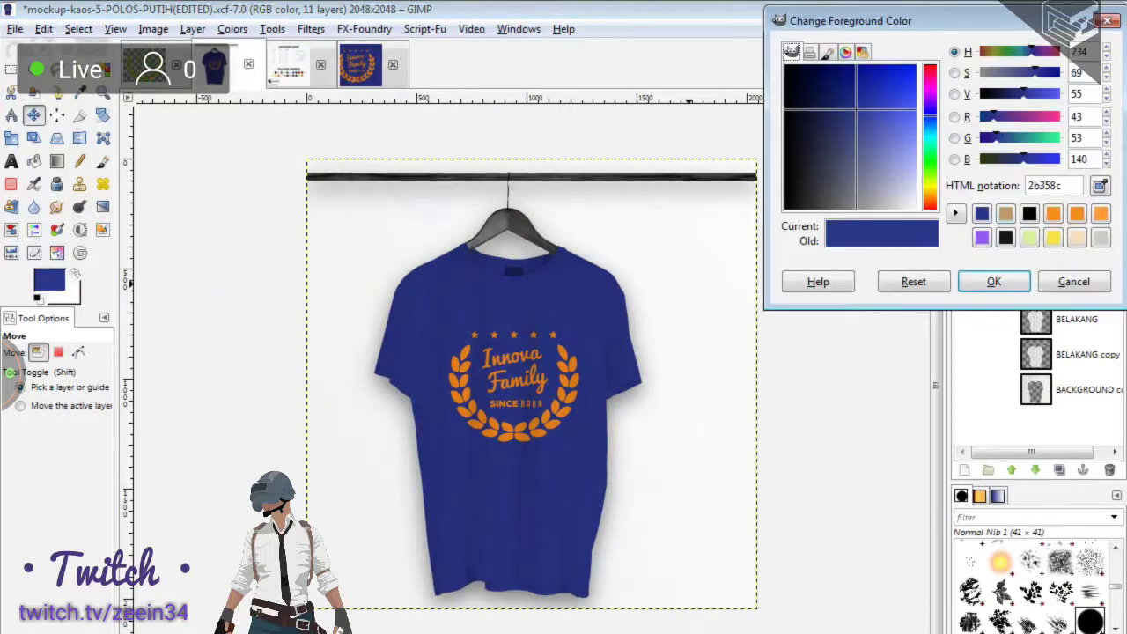
pyautogui.click(1005, 238)
pyautogui.click(993, 282)
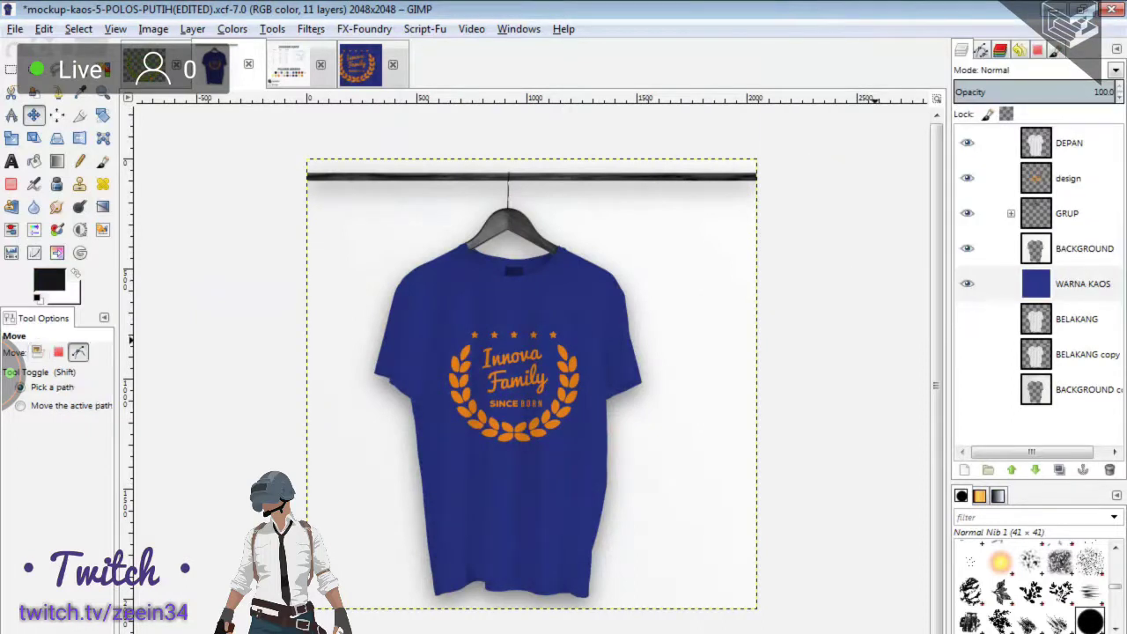
pyautogui.moveTo(39, 352); pyautogui.dragTo(422, 396)
pyautogui.click(423, 396)
pyautogui.hotkey('alt', 'c')
pyautogui.press('Down')
pyautogui.press('Down')
pyautogui.press('Down')
pyautogui.press('Return')
pyautogui.write('-90')
pyautogui.press('Tab')
pyautogui.write('80')
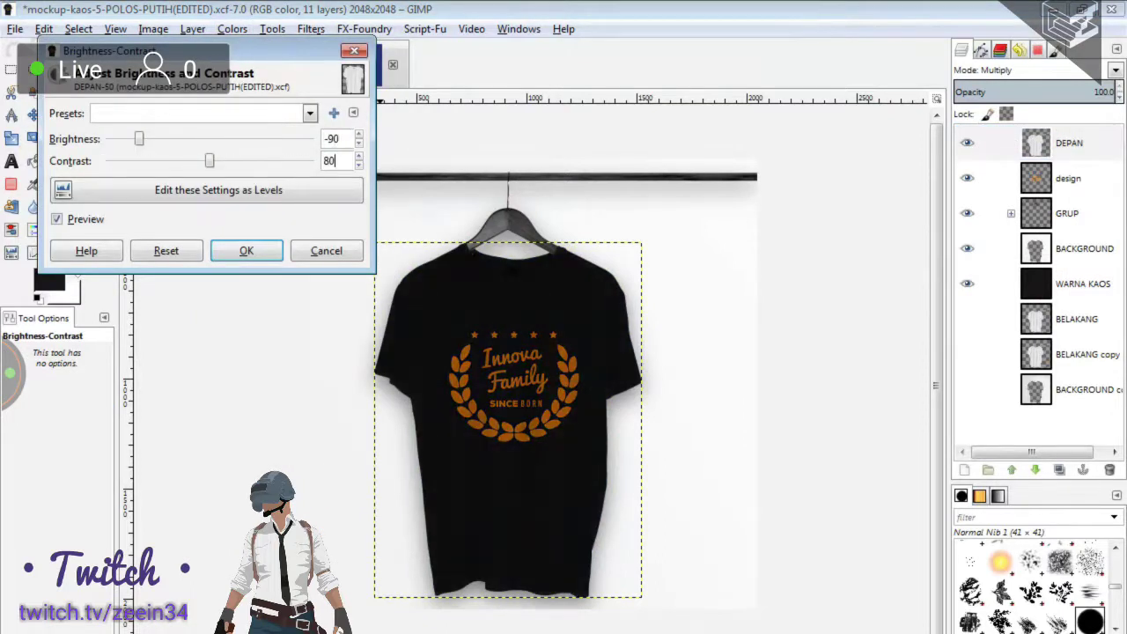
pyautogui.press('Return')
# Merge the black mockup's layers and paste it into the Innova design as its own layer.
pyautogui.press('m')
pyautogui.hotkey('ctrl', 'm')
pyautogui.press('Return')
pyautogui.hotkey('ctrl', 'z')
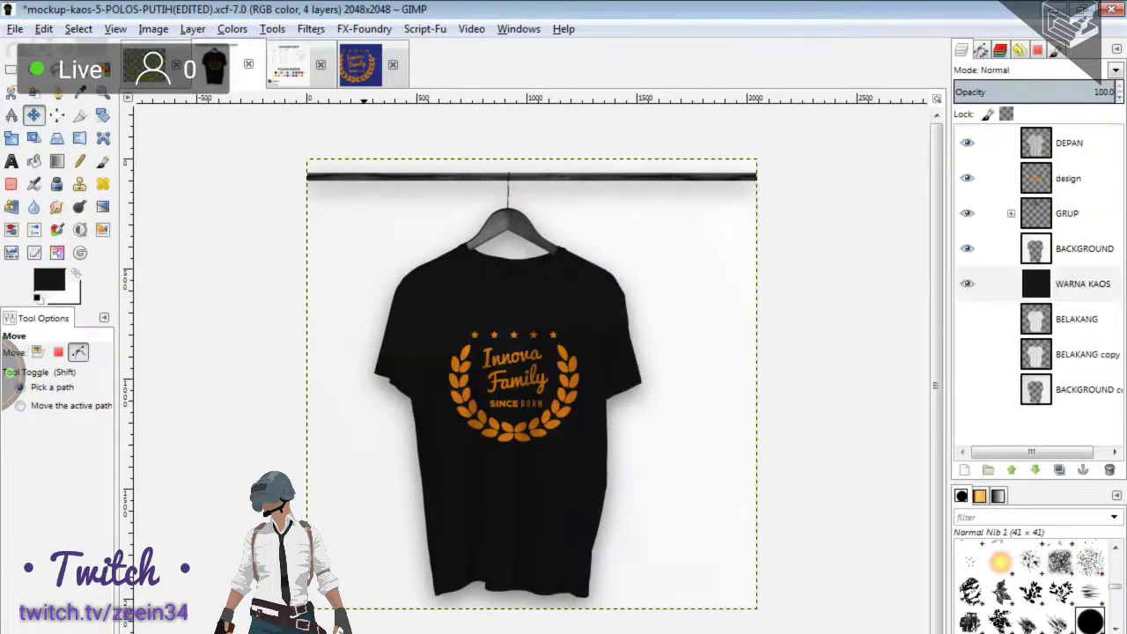
pyautogui.click(361, 64)
pyautogui.hotkey('ctrl', 'v')
pyautogui.rightClick(1074, 143)
pyautogui.click(915, 181)
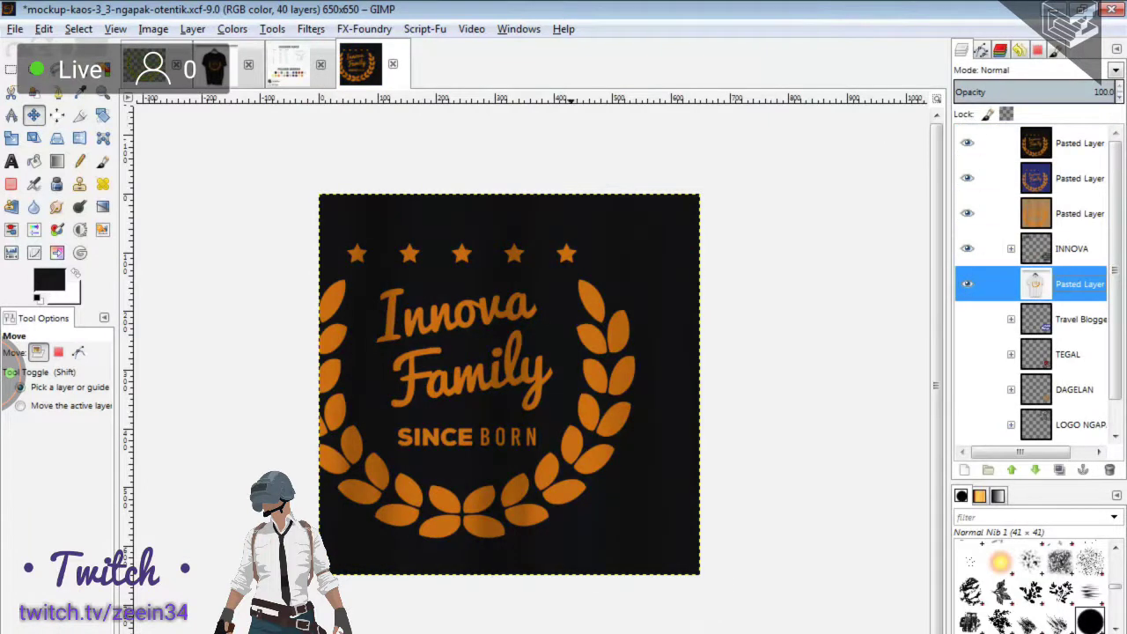
# Fill the mockup's shirt colour layer with light green and merge the visible layers.
pyautogui.hotkey('ctrl', 'shift', 'Tab')
pyautogui.hotkey('ctrl', 'shift', 'Tab')
pyautogui.click(48, 280)
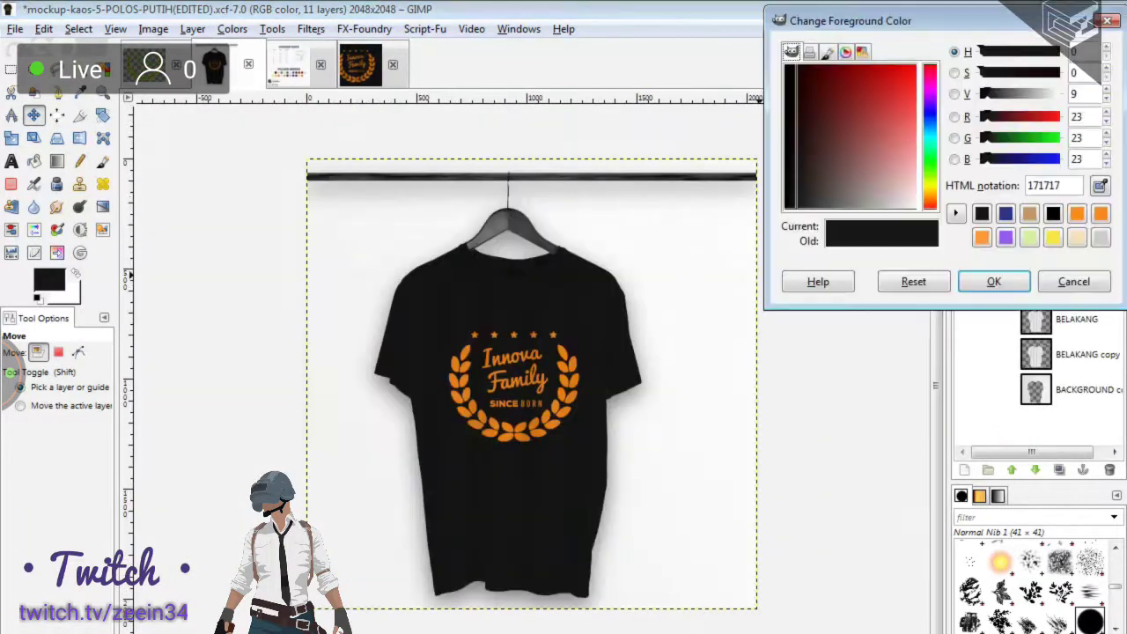
pyautogui.click(1030, 237)
pyautogui.click(994, 281)
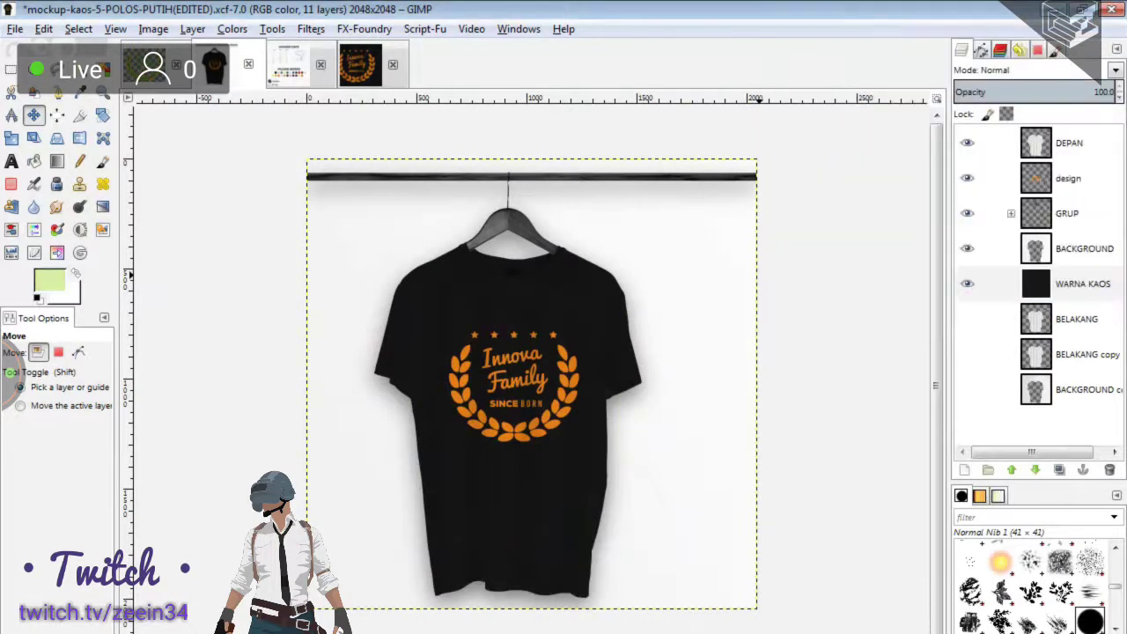
pyautogui.hotkey('ctrl', ',')
pyautogui.hotkey('ctrl', 'm')
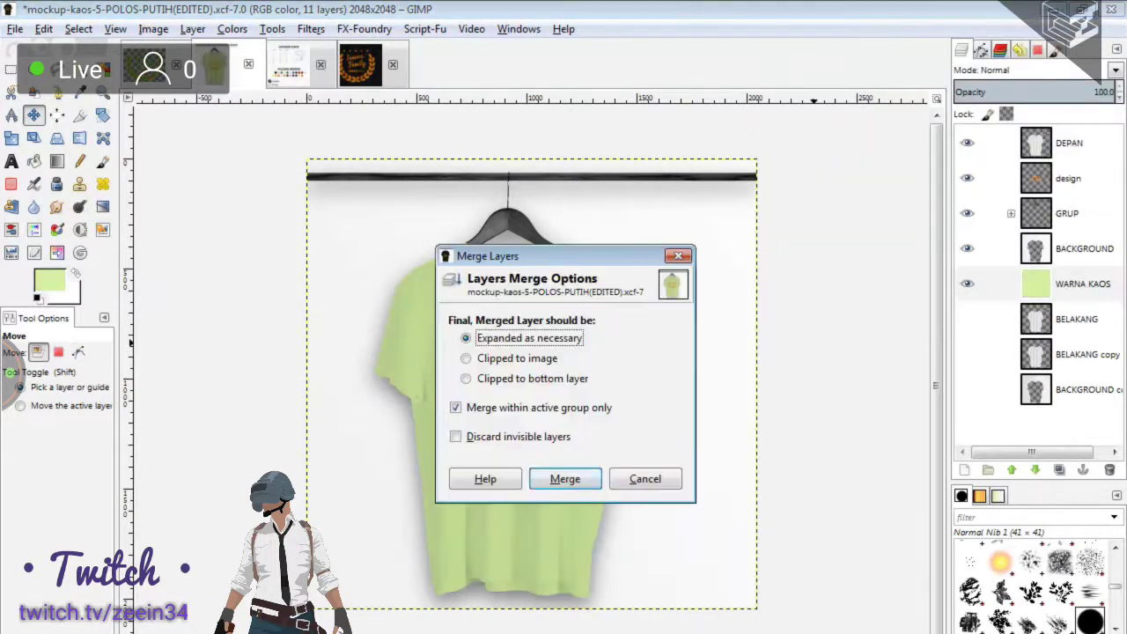
pyautogui.press('Return')
# Add the green mockup as a new layer in the Innova design, scaled to 650×650.
pyautogui.hotkey('ctrl', 'shift', 'Tab')
pyautogui.hotkey('ctrl', 'shift', 'Tab')
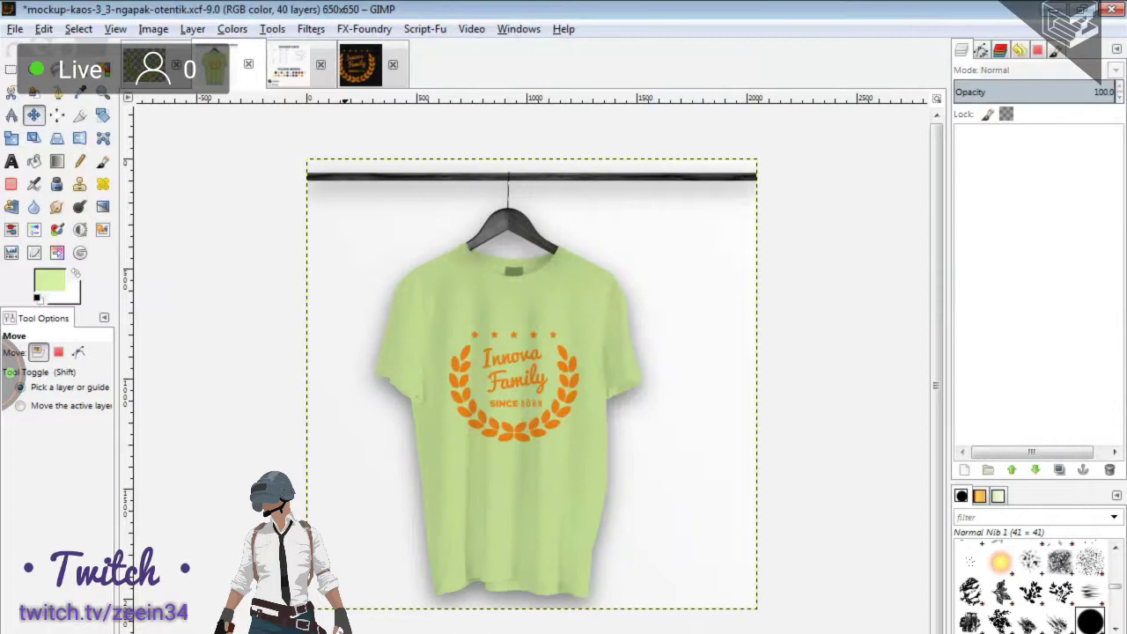
pyautogui.rightClick(1057, 142)
pyautogui.click(978, 167)
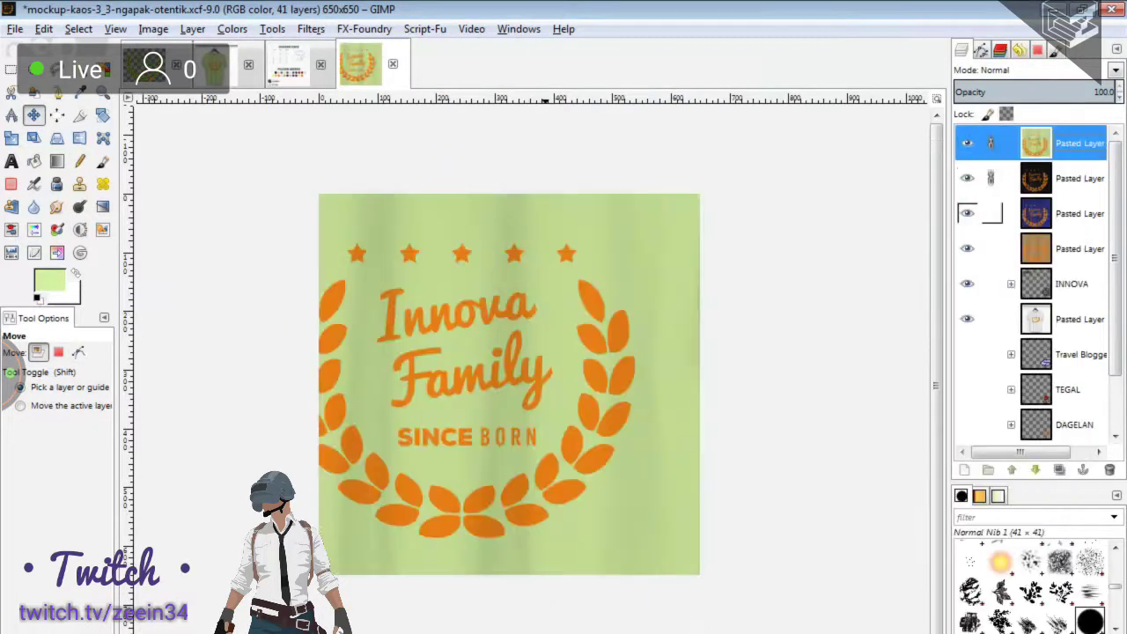
pyautogui.hotkey('shift', 's')
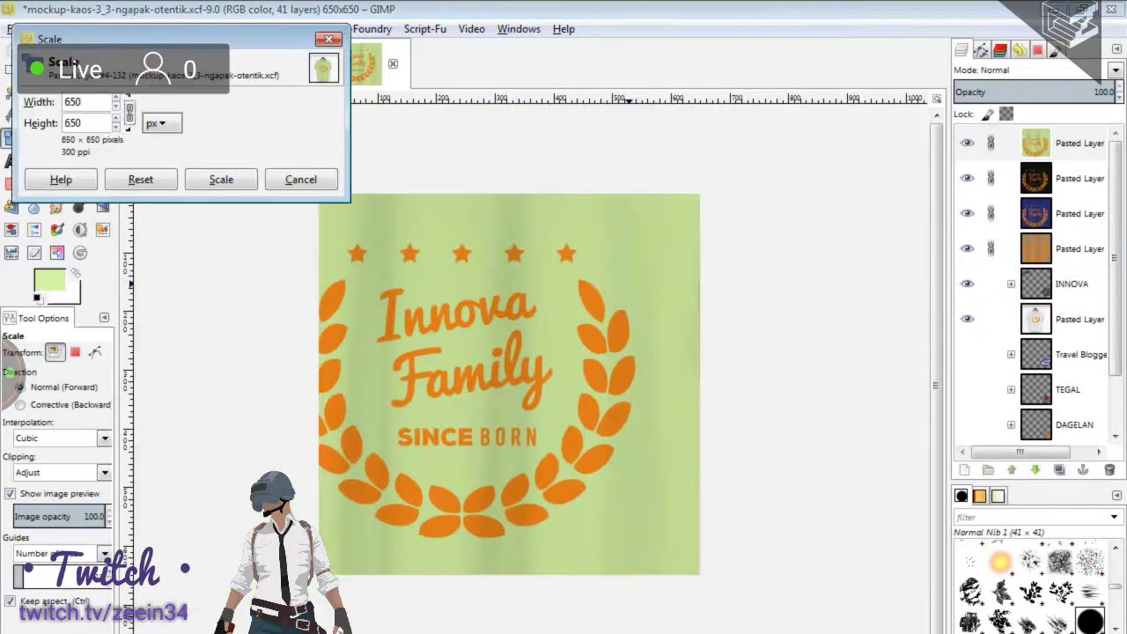
pyautogui.press('Return')
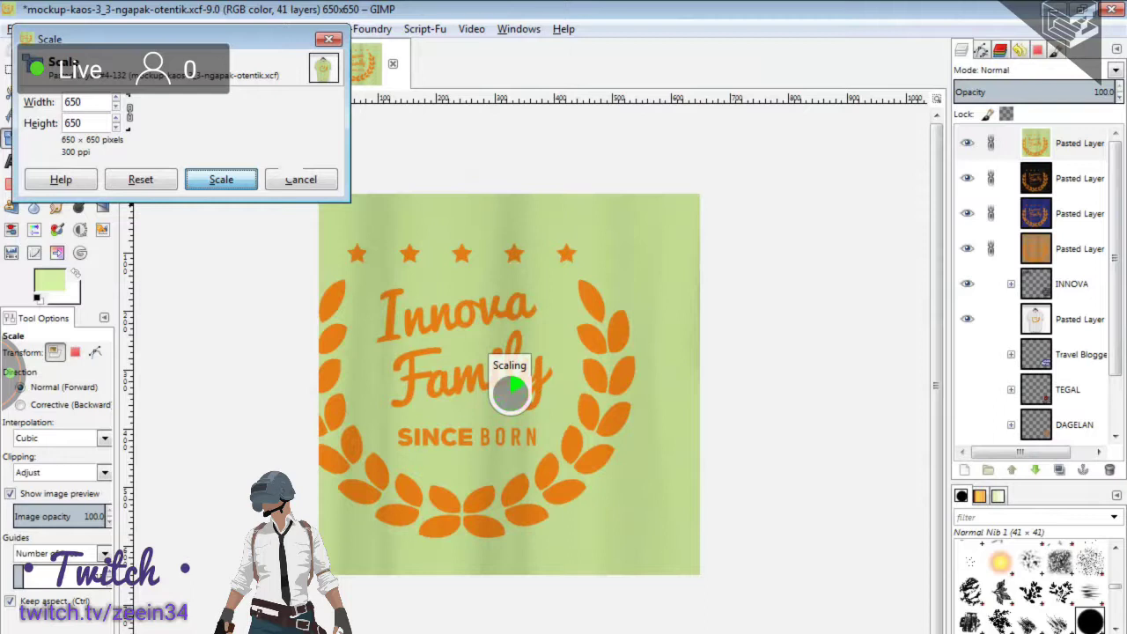
pyautogui.press('m')
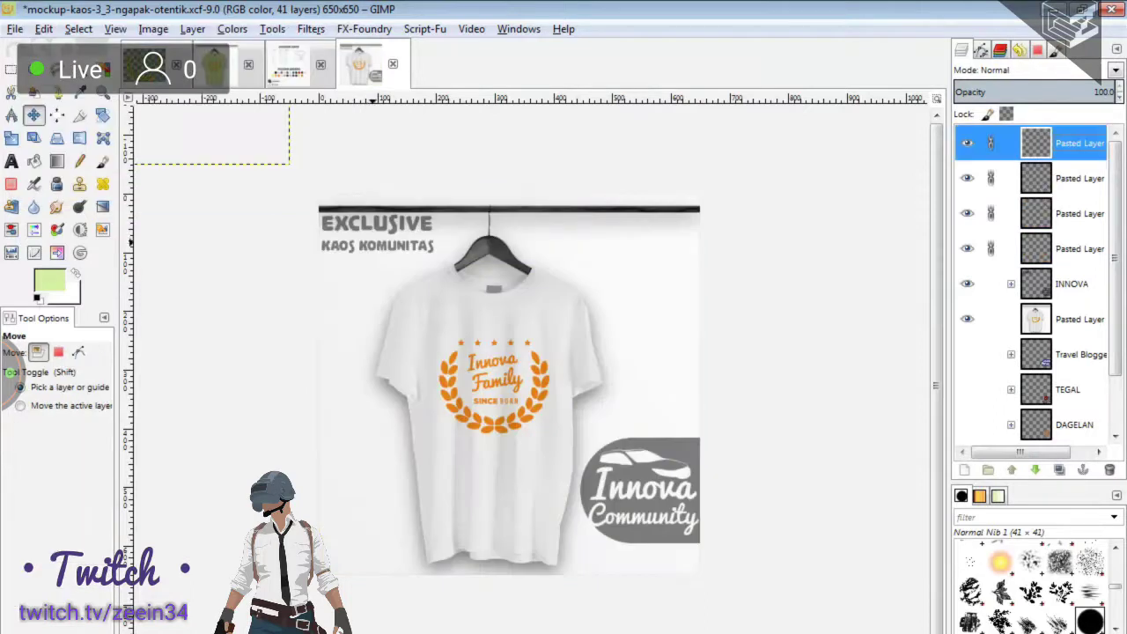
# Align the green shirt layer with the canvas's top-left corner.
pyautogui.moveTo(352, 239)
pyautogui.mouseDown()
pyautogui.moveTo(553, 433)
pyautogui.moveTo(515, 392)
pyautogui.mouseUp()
pyautogui.press('z')
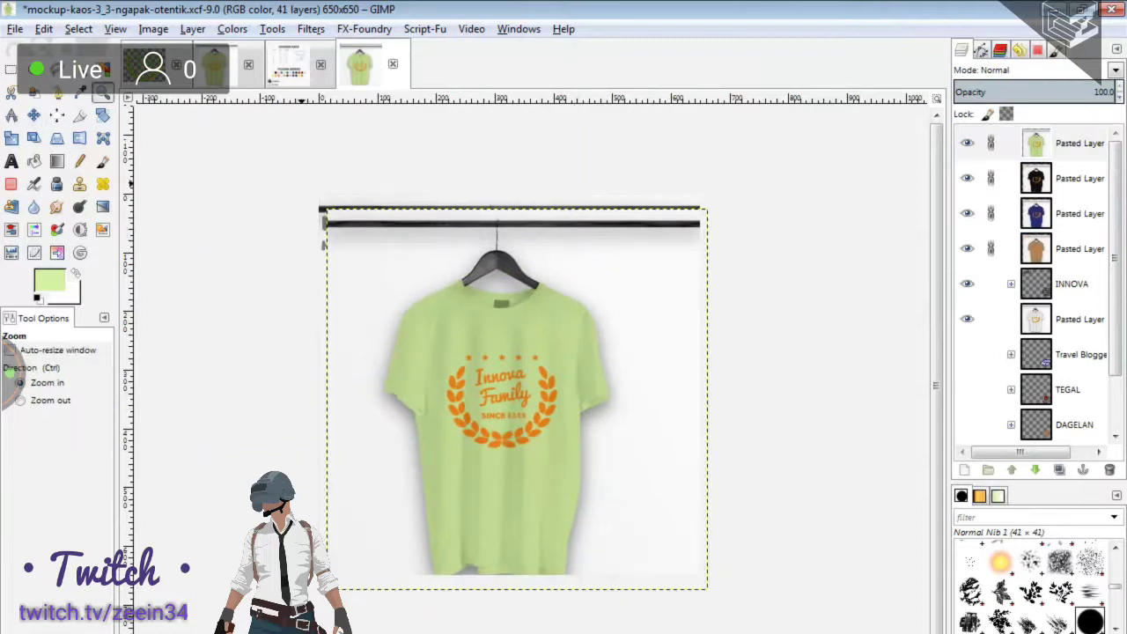
pyautogui.click(303, 231)
pyautogui.press('m')
pyautogui.moveTo(685, 492); pyautogui.dragTo(581, 293)
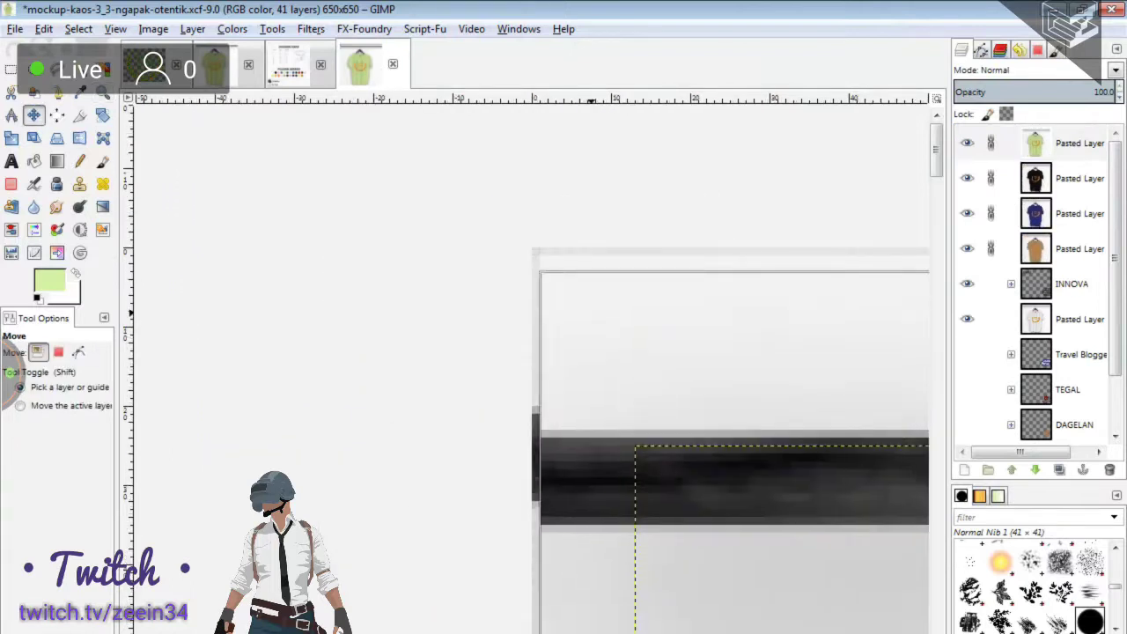
pyautogui.press('z')
pyautogui.press('-')
pyautogui.press('-')
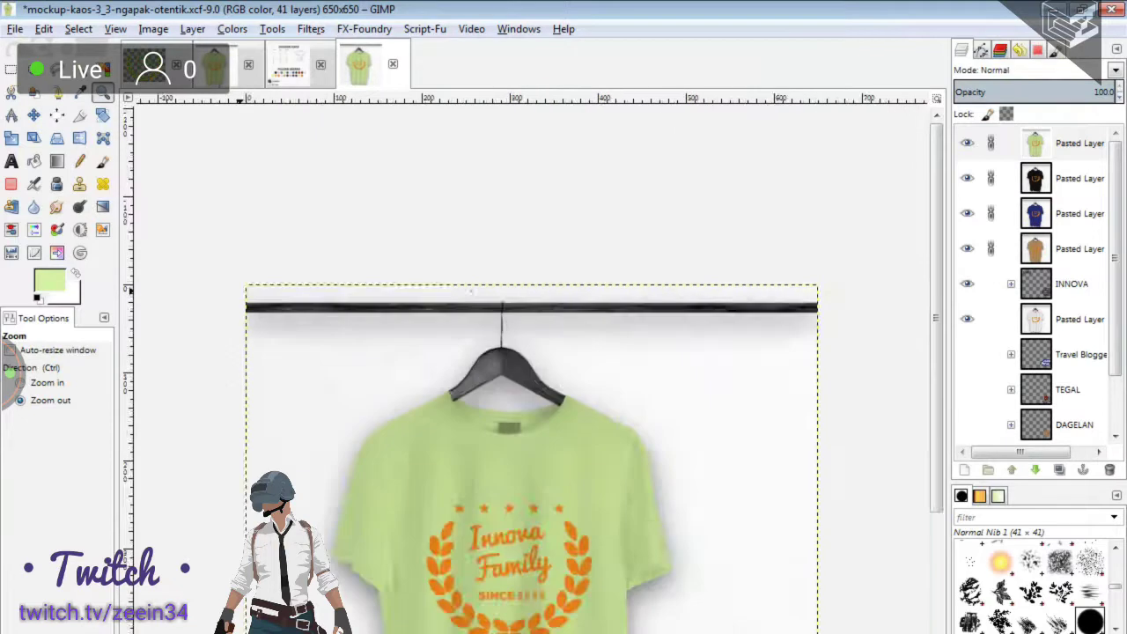
pyautogui.press('-')
pyautogui.press('-')
pyautogui.press('-')
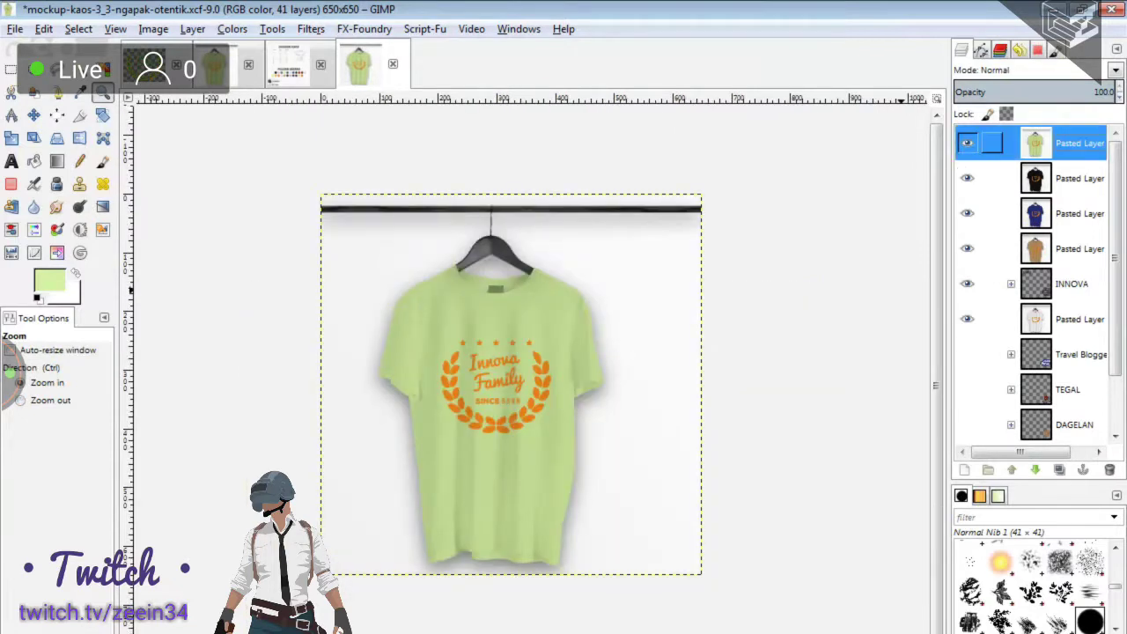
# Move the INNOVA group to the top of the layer stack and open the export dialog.
pyautogui.moveTo(1071, 284); pyautogui.dragTo(1072, 143)
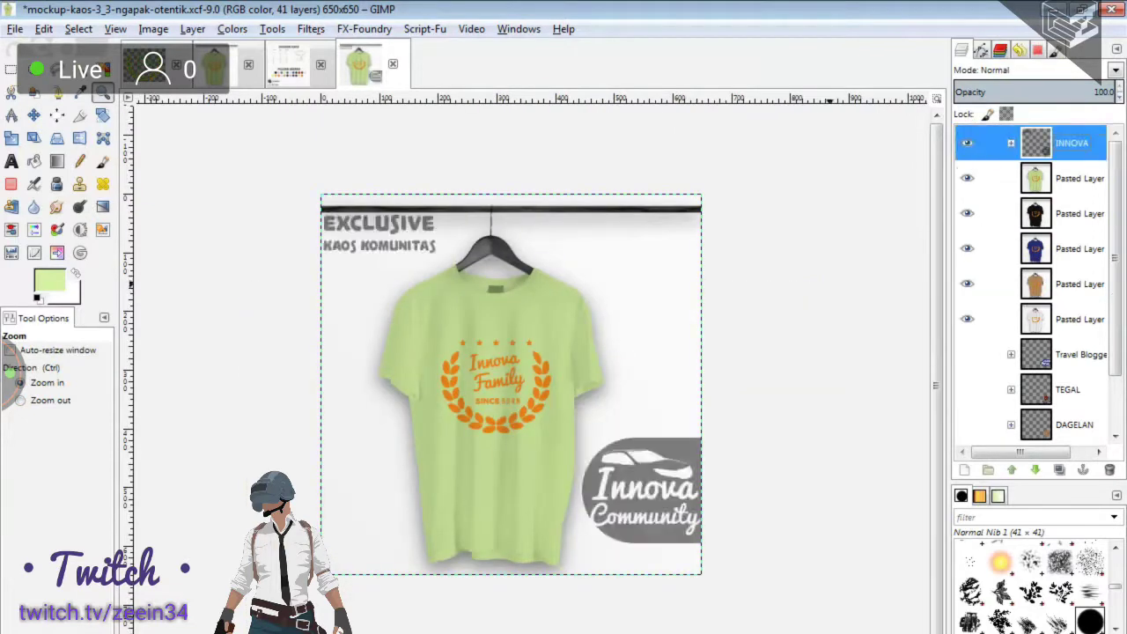
pyautogui.press('m')
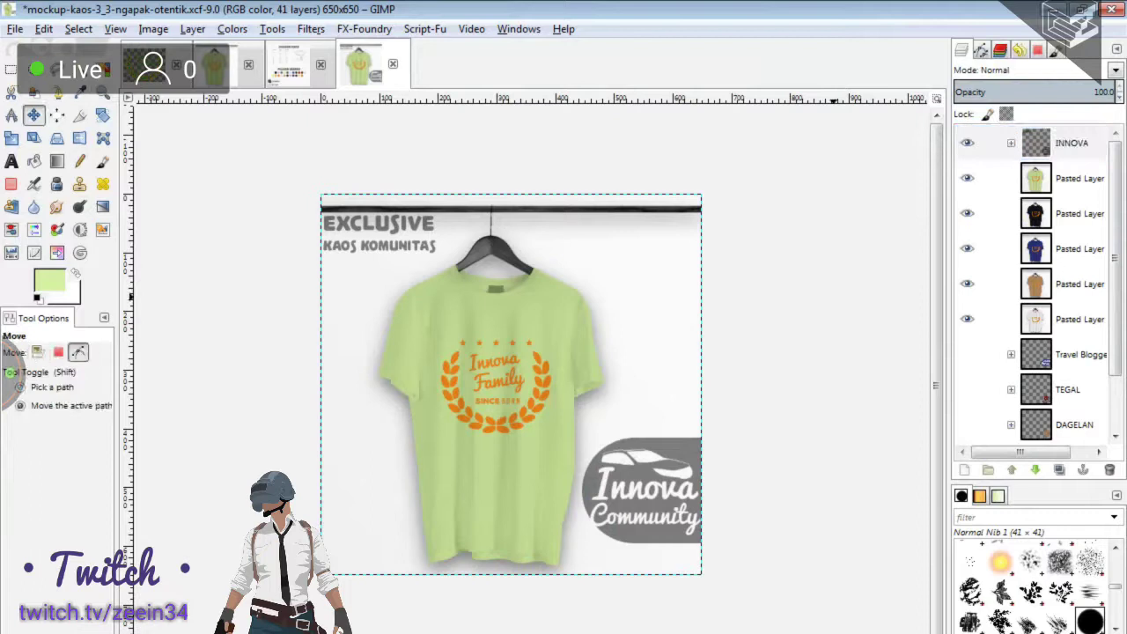
pyautogui.hotkey('ctrl', 'shift', 'e')
pyautogui.click(253, 174)
# Browse to the Bussiness > Clothingan Papazeein > Kaos Komunitas export folder.
pyautogui.click(301, 277)
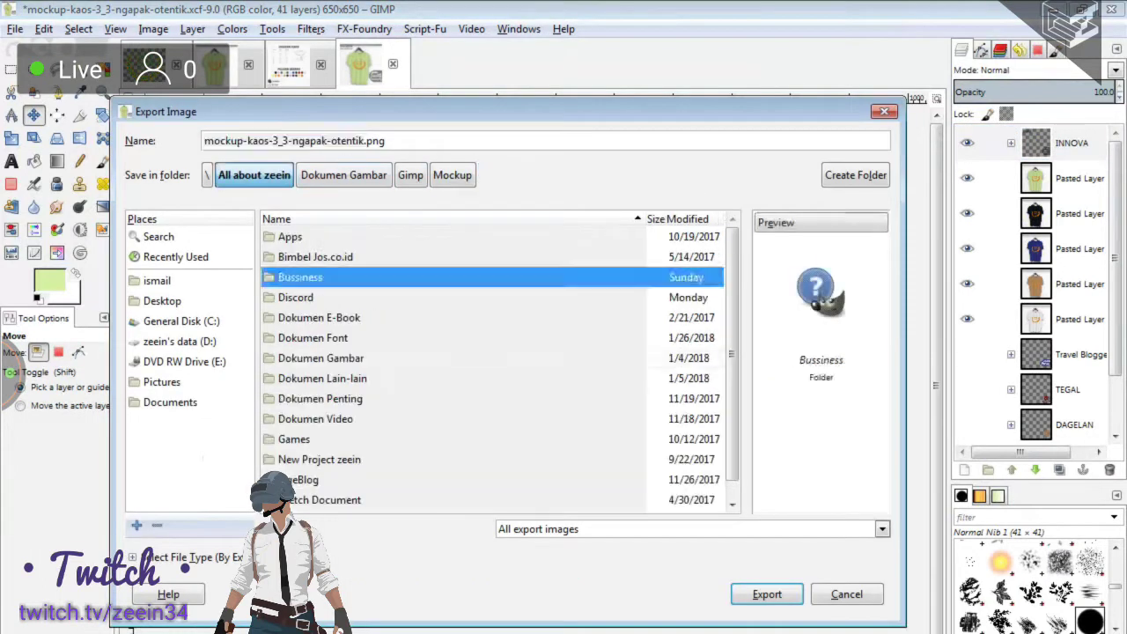
pyautogui.press('Return')
pyautogui.doubleClick(329, 378)
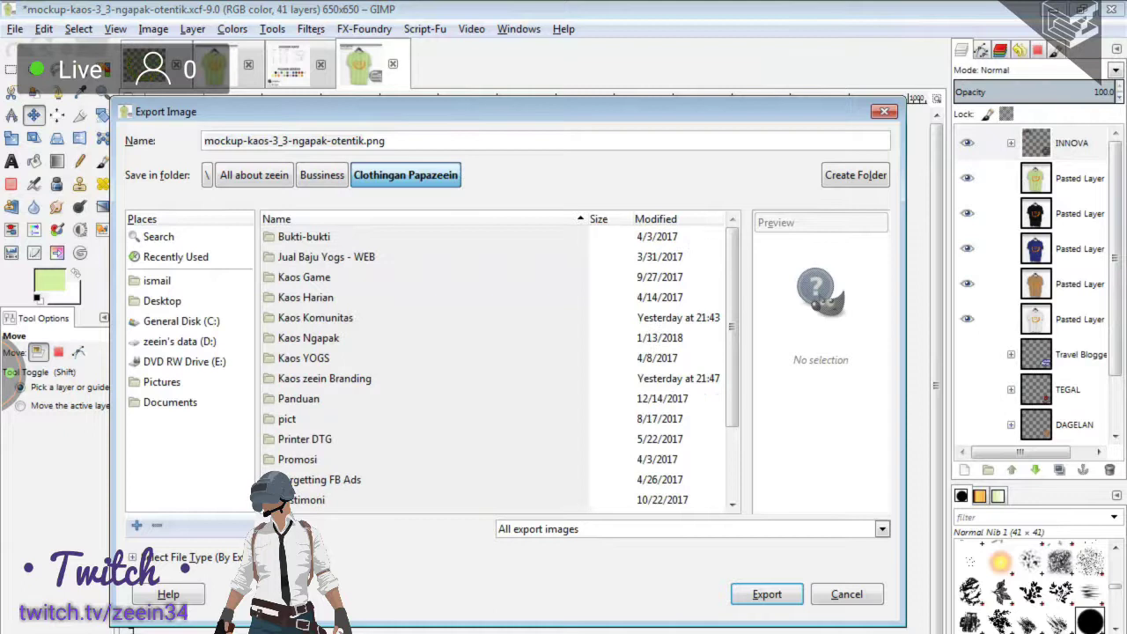
pyautogui.click(308, 337)
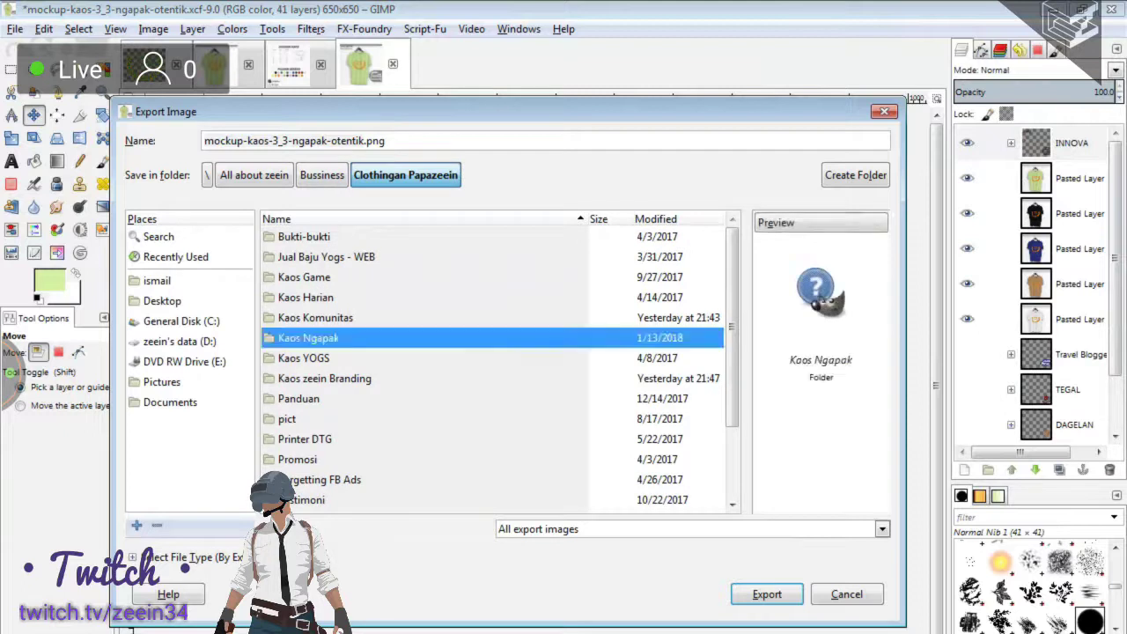
pyautogui.click(322, 174)
pyautogui.scroll(-2, 494, 365)
pyautogui.scroll(-1, 493, 365)
pyautogui.scroll(2, 494, 365)
pyautogui.scroll(1, 493, 365)
pyautogui.press('Return')
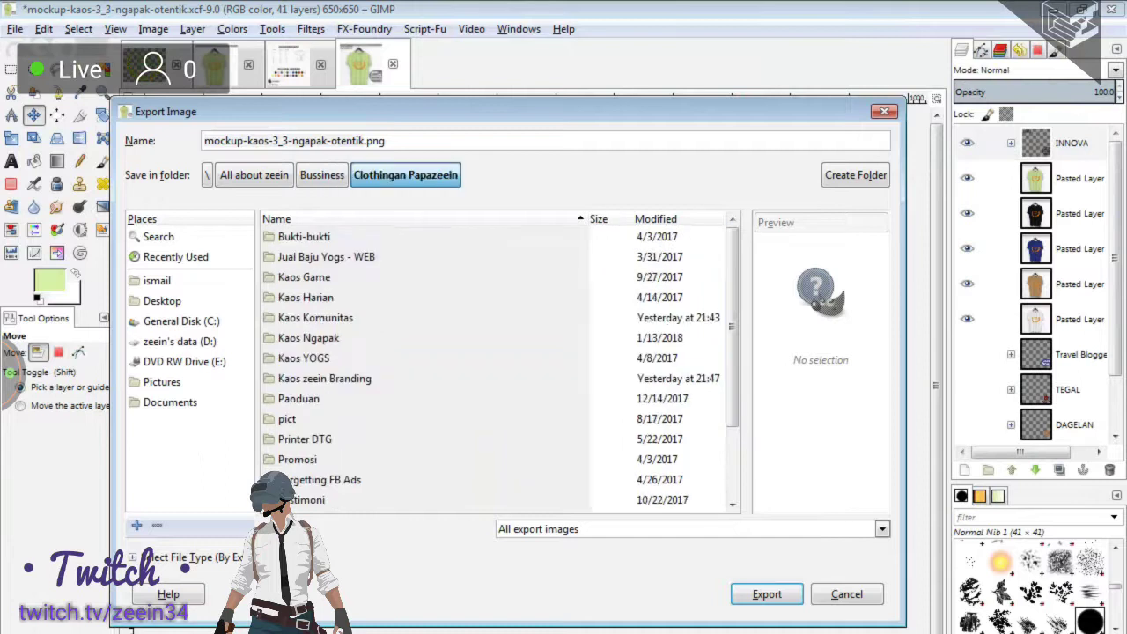
pyautogui.scroll(-2, 493, 365)
pyautogui.scroll(2, 493, 365)
pyautogui.click(316, 317)
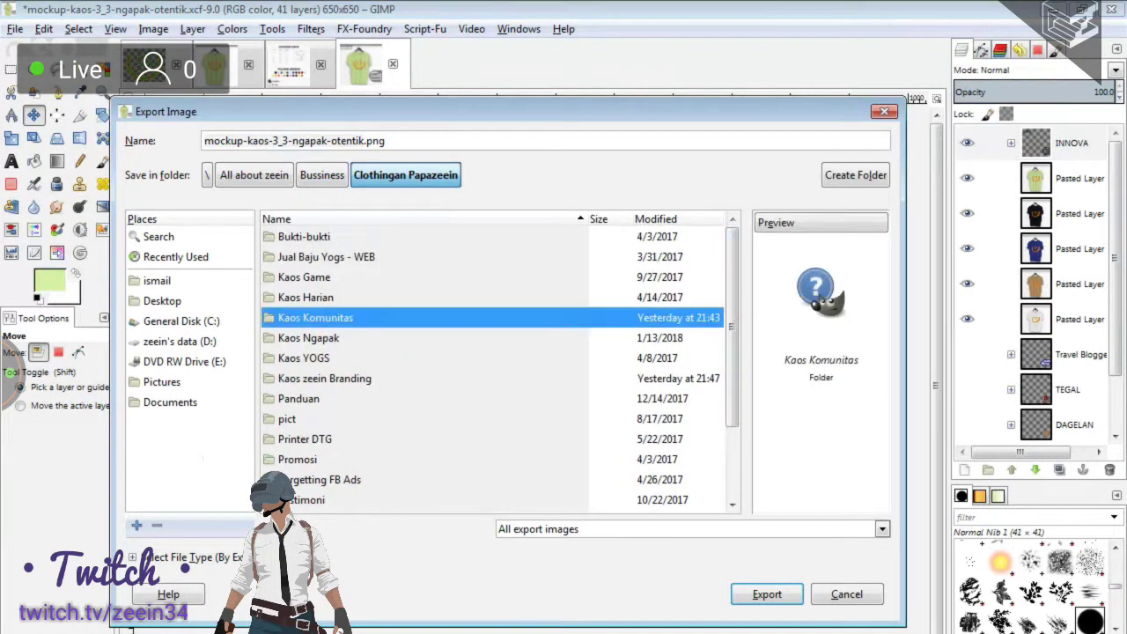
pyautogui.press('Return')
pyautogui.scroll(-10, 497, 369)
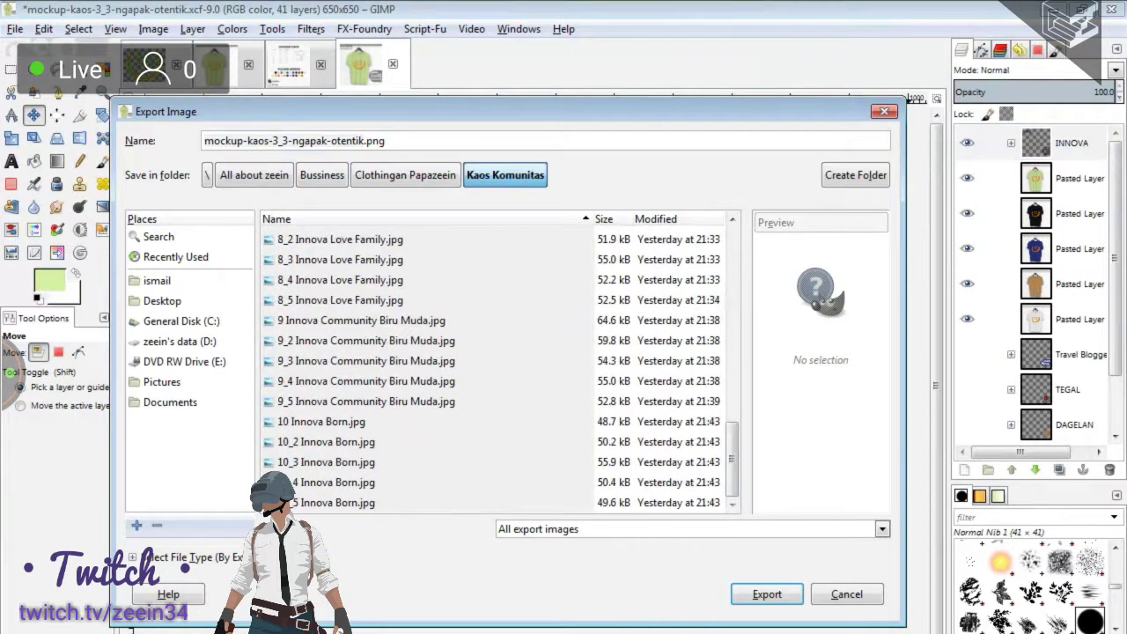
# Export as '11 Innova Family Since Born.jpg' with default JPEG quality, then hide the green shirt.
pyautogui.moveTo(204, 140); pyautogui.dragTo(384, 141)
pyautogui.write('11 ')
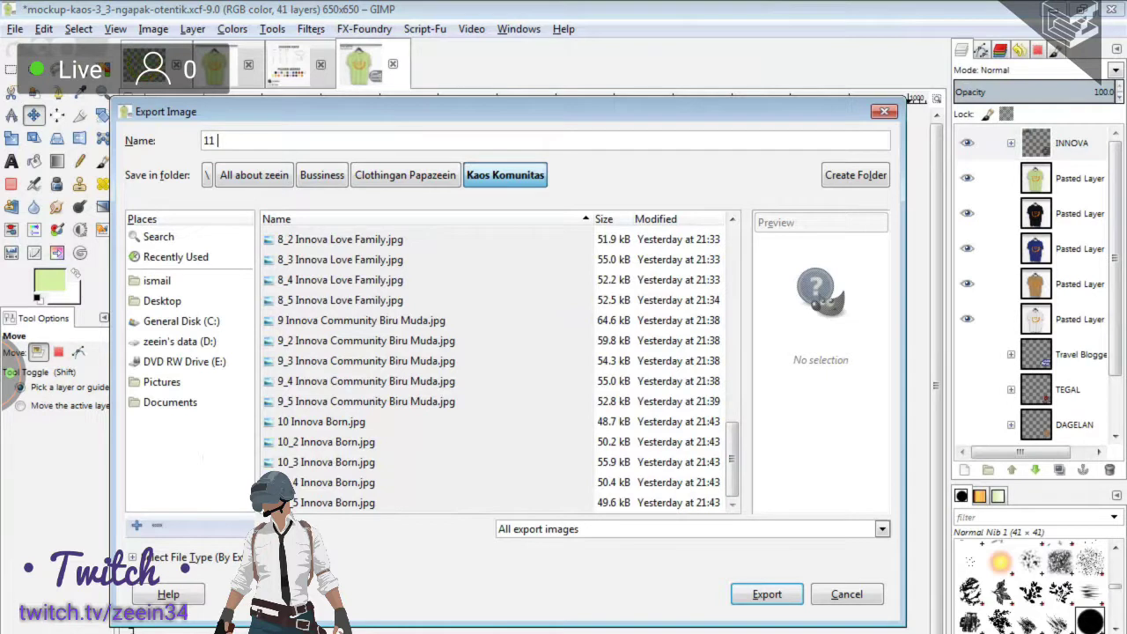
pyautogui.write('Innova Family Since Born.jpg')
pyautogui.press('Return')
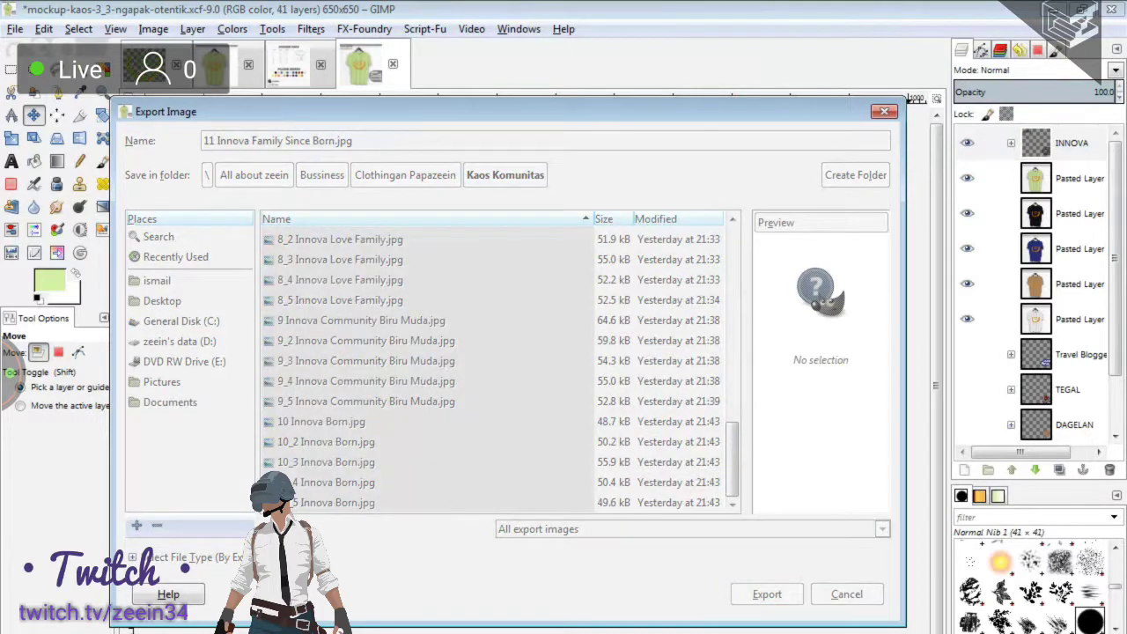
pyautogui.press('Return')
pyautogui.click(967, 178)
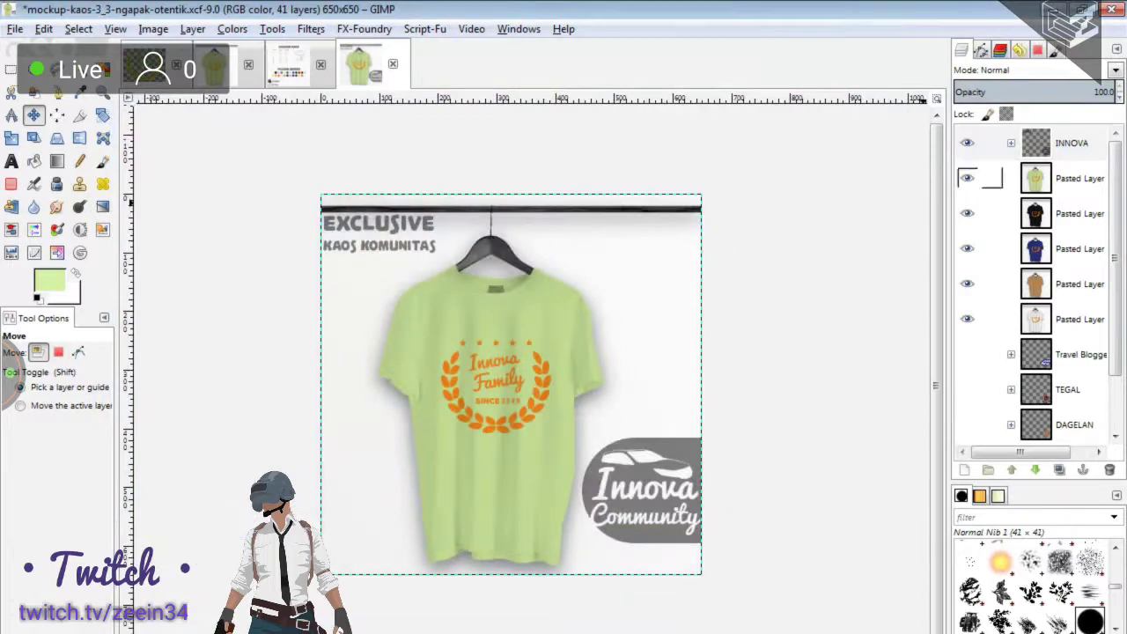
# Export the black shirt version as '11_2 Innova Family Since Born.jpg' at quality 90.
pyautogui.hotkey('ctrl', 'shift', 'e')
pyautogui.press('Left')
pyautogui.press('Right')
pyautogui.press('Right')
pyautogui.write('_2')
pyautogui.press('Return')
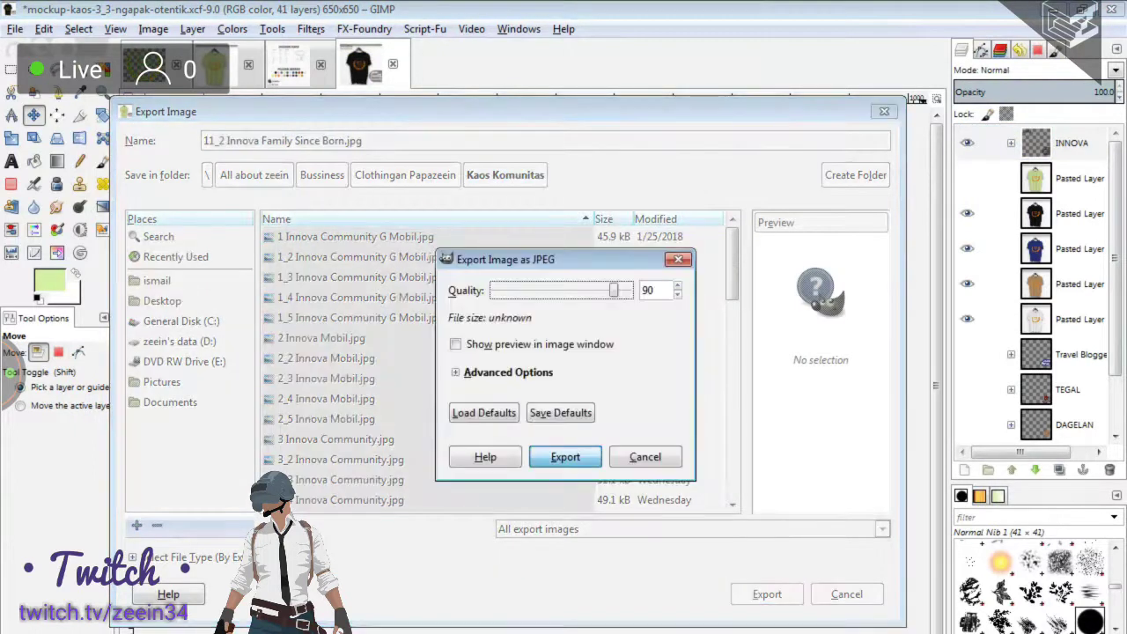
pyautogui.press('Return')
# Hide the black shirt layer and export the blue version as 11_3.
pyautogui.click(967, 213)
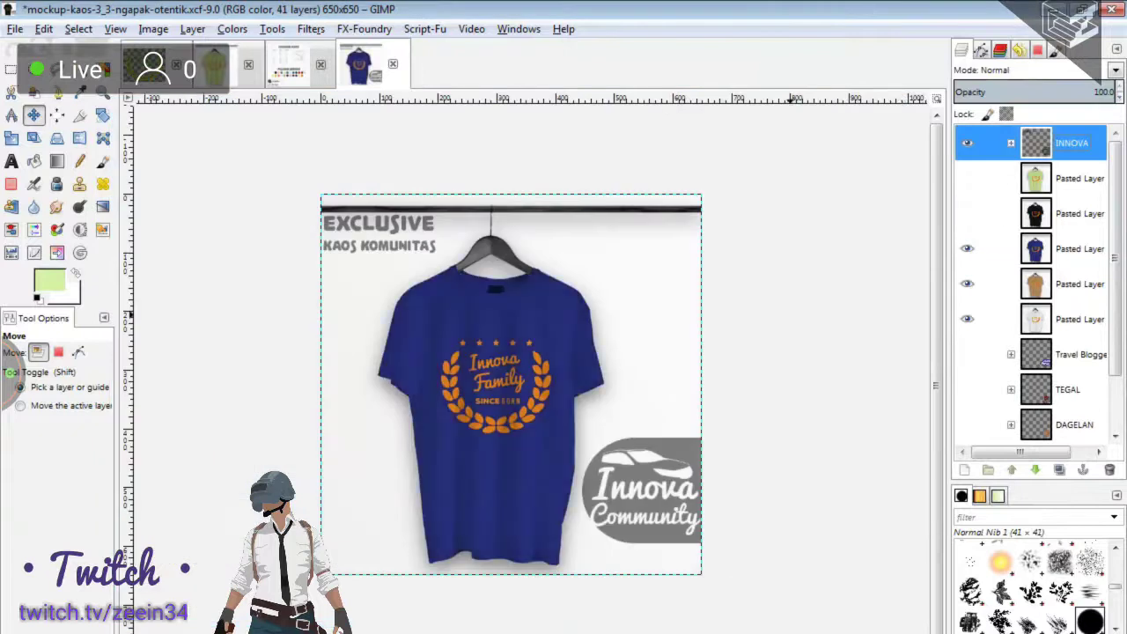
pyautogui.hotkey('ctrl', 'shift', 'e')
pyautogui.press('Left')
pyautogui.press('Right')
pyautogui.press('Right')
pyautogui.press('Right')
pyautogui.press('BackSpace')
pyautogui.write('3')
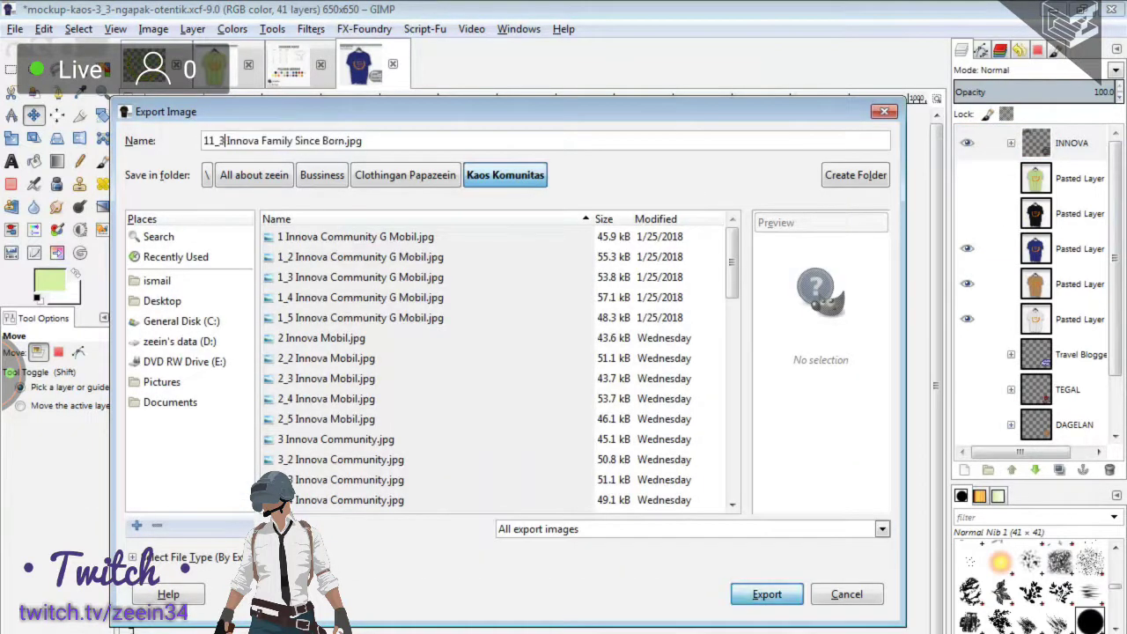
pyautogui.press('Return')
# Hide the blue shirt layer and export the tan version as 11_4.
pyautogui.press('Return')
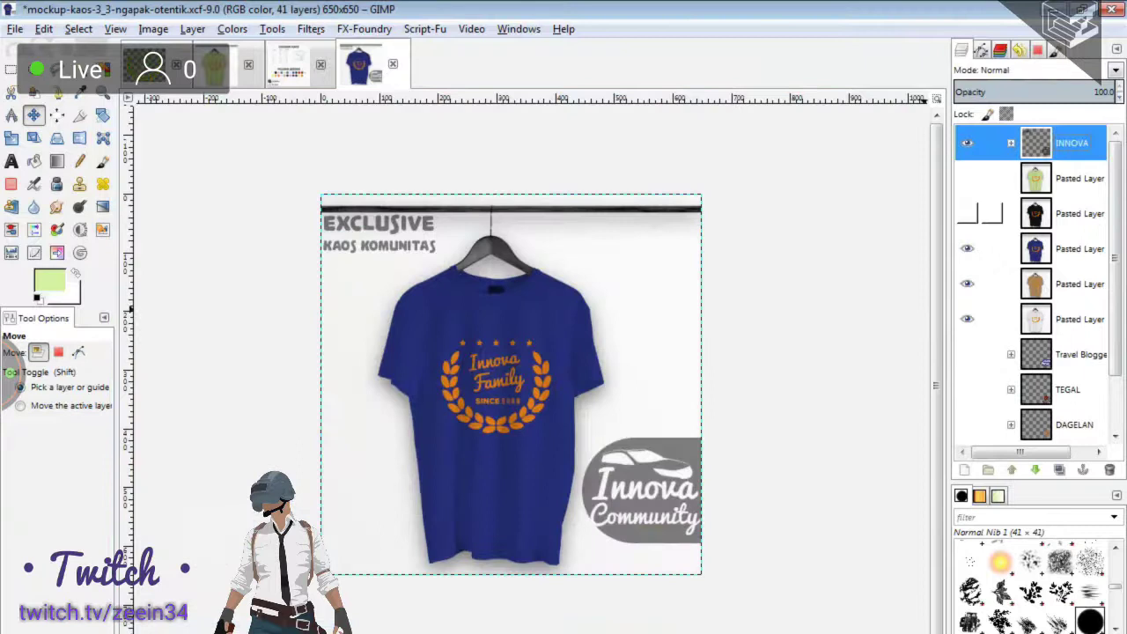
pyautogui.click(967, 248)
pyautogui.hotkey('shift', 'ctrl', 'e')
pyautogui.click(225, 141)
pyautogui.press('BackSpace')
pyautogui.write('4')
pyautogui.press('Return')
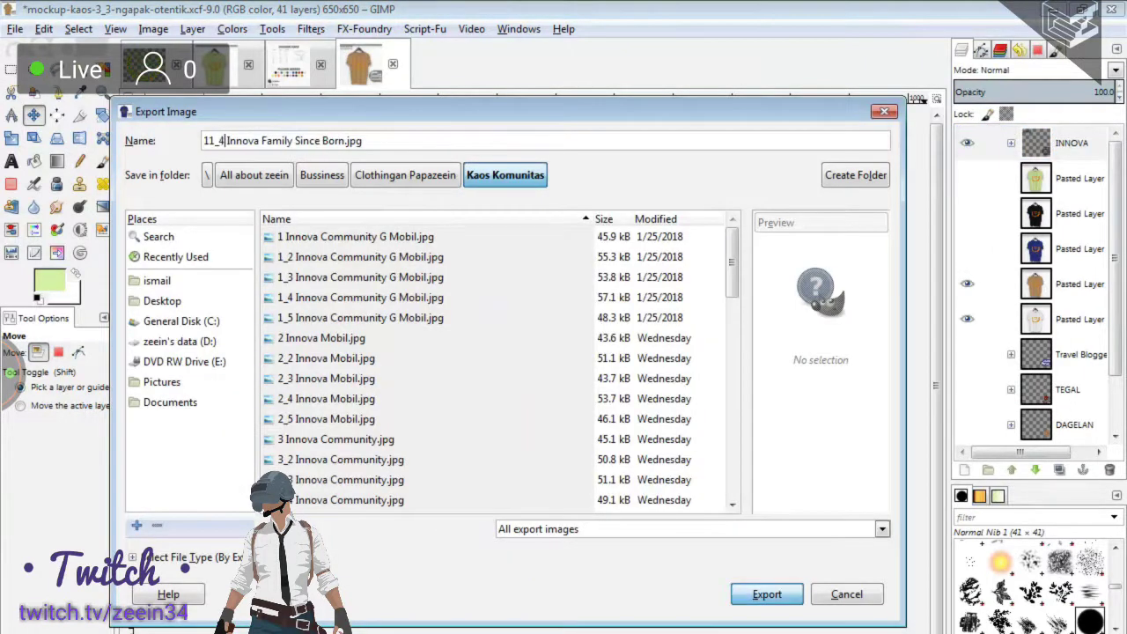
pyautogui.press('Return')
pyautogui.press('Return')
# Hide the tan shirt layer, export the white version as 11_5, and close all images.
pyautogui.click(967, 284)
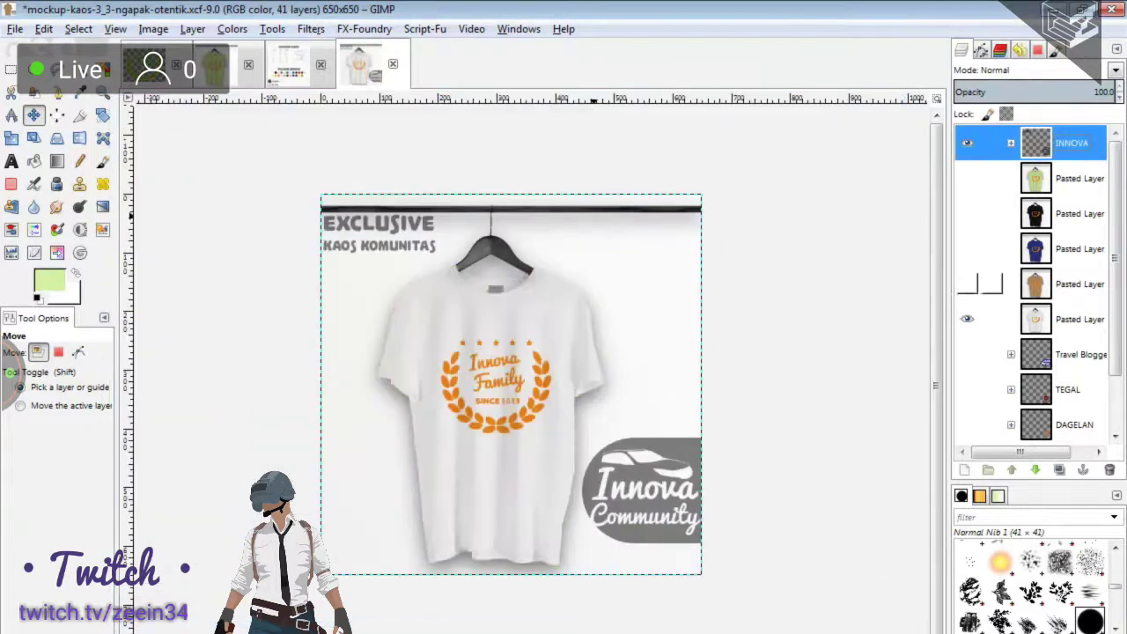
pyautogui.hotkey('shift', 'ctrl', 'e')
pyautogui.click(226, 141)
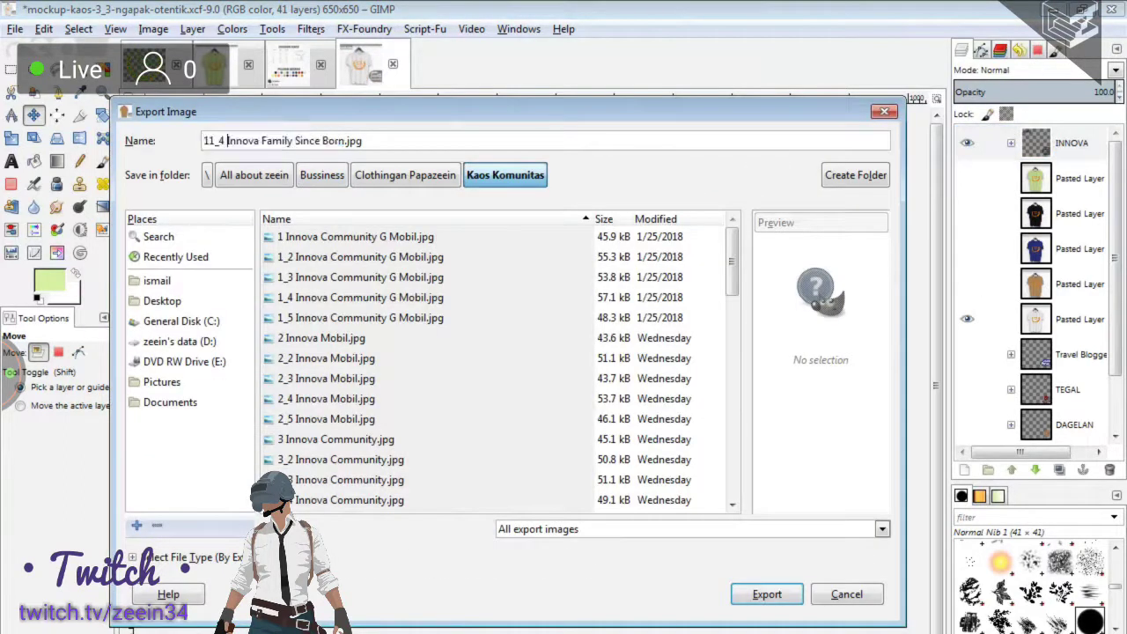
pyautogui.press('BackSpace')
pyautogui.write('5')
pyautogui.press('Return')
pyautogui.press('Return')
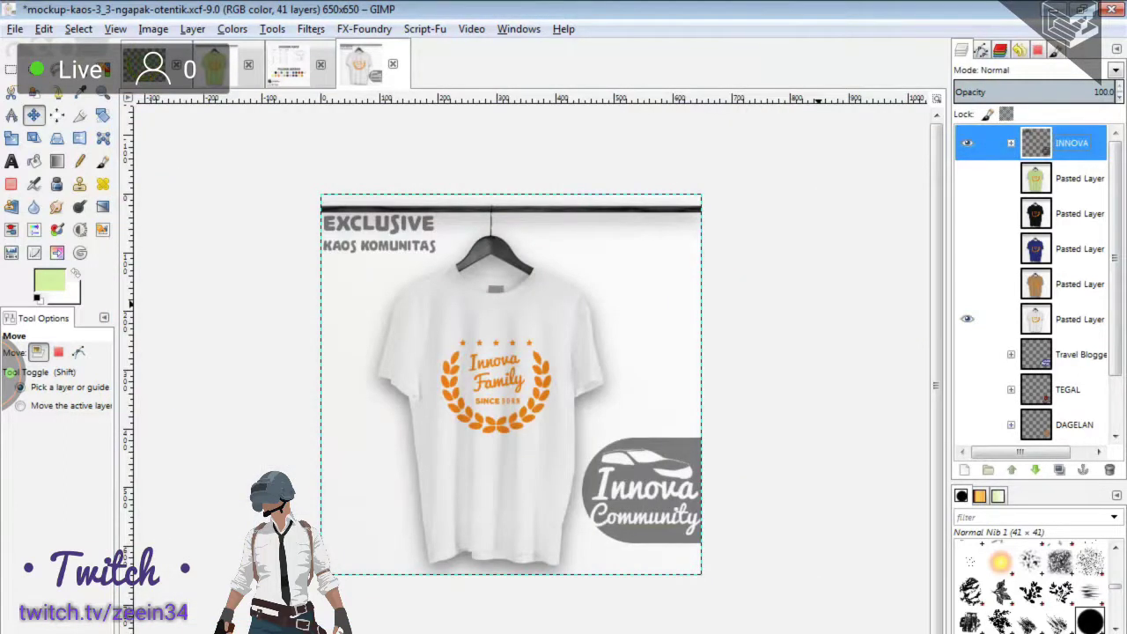
pyautogui.hotkey('ctrl', 'shift', 'w')
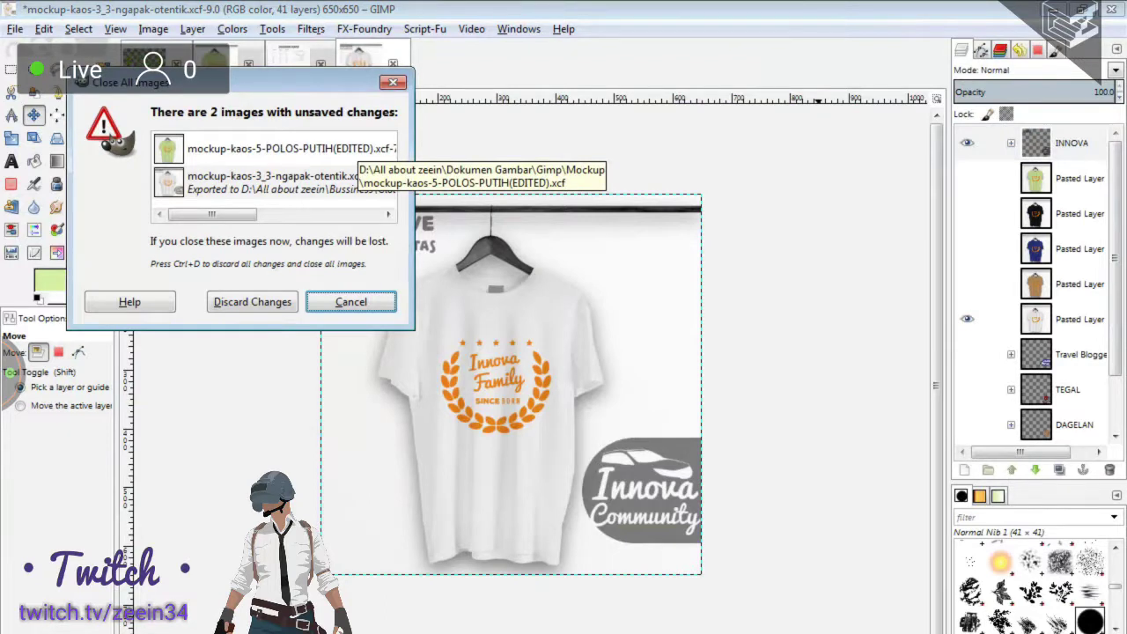
# Discard the unsaved mockup changes in the Close All dialog and quit GIMP.
pyautogui.click(253, 302)
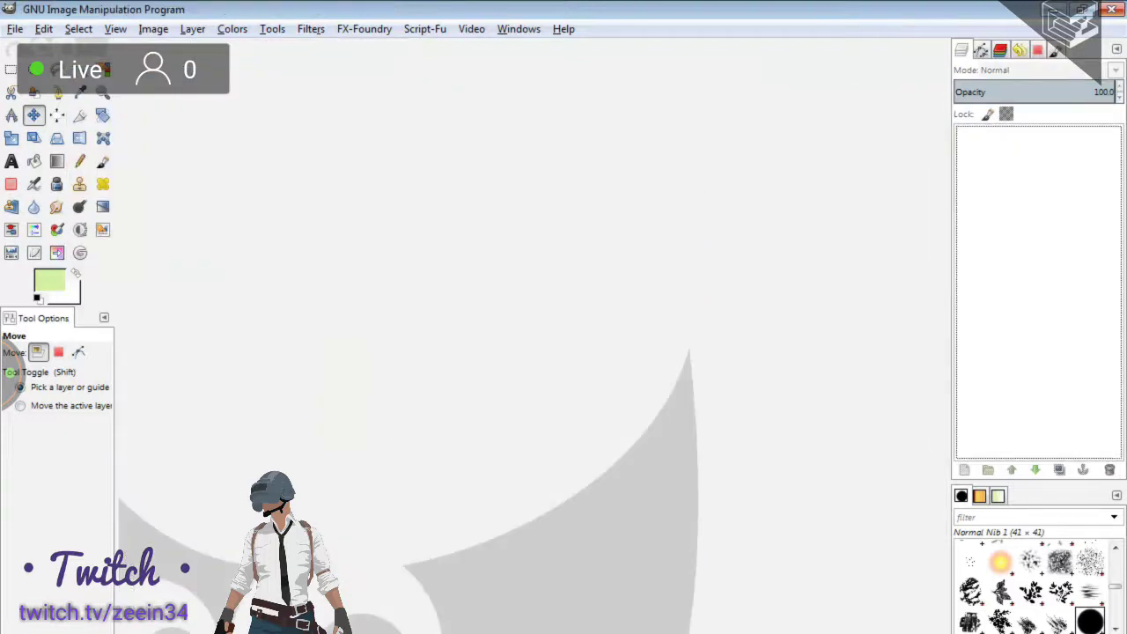
pyautogui.click(1111, 9)
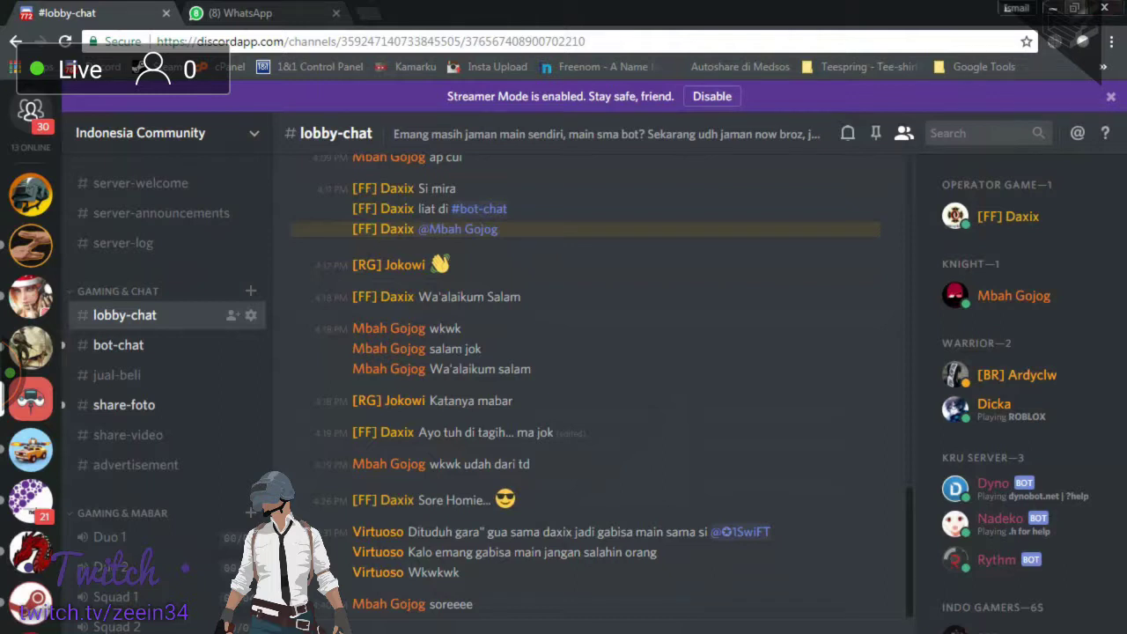
# Minimize the Discord and folder windows, close Chrome Remote Desktop, and refresh the desktop.
pyautogui.click(1053, 8)
pyautogui.click(1054, 9)
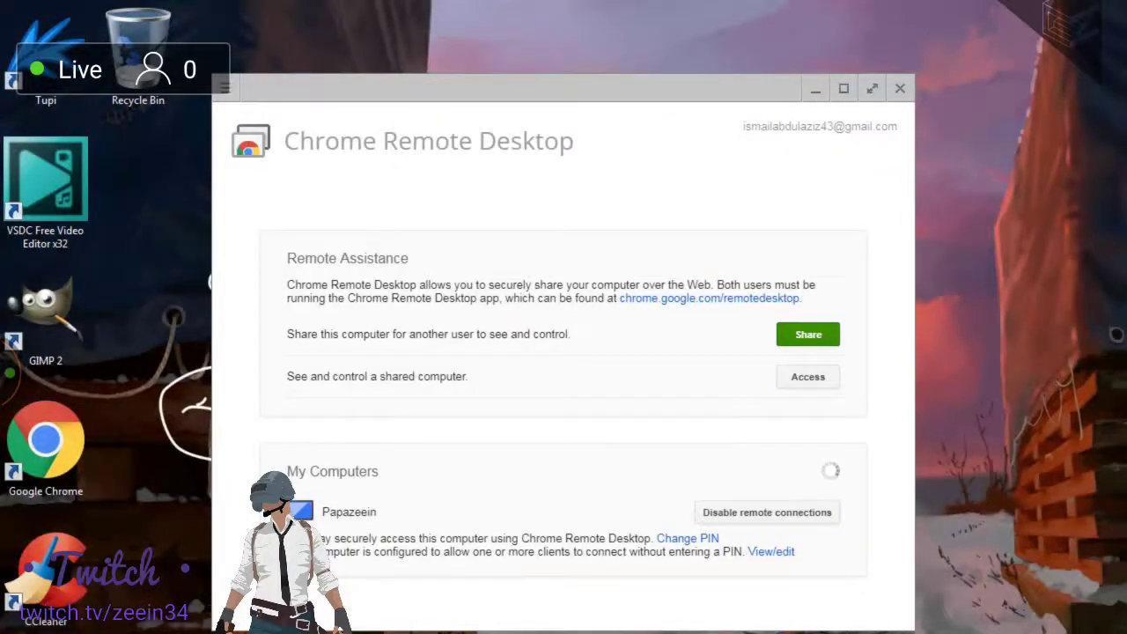
pyautogui.click(900, 88)
pyautogui.rightClick(776, 174)
pyautogui.click(805, 221)
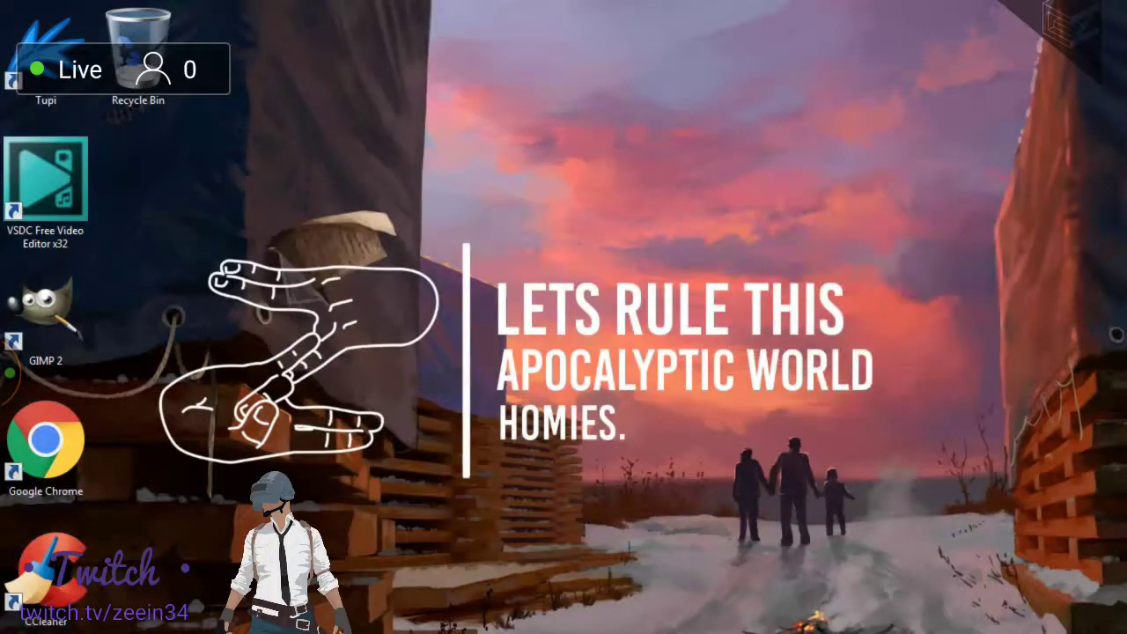